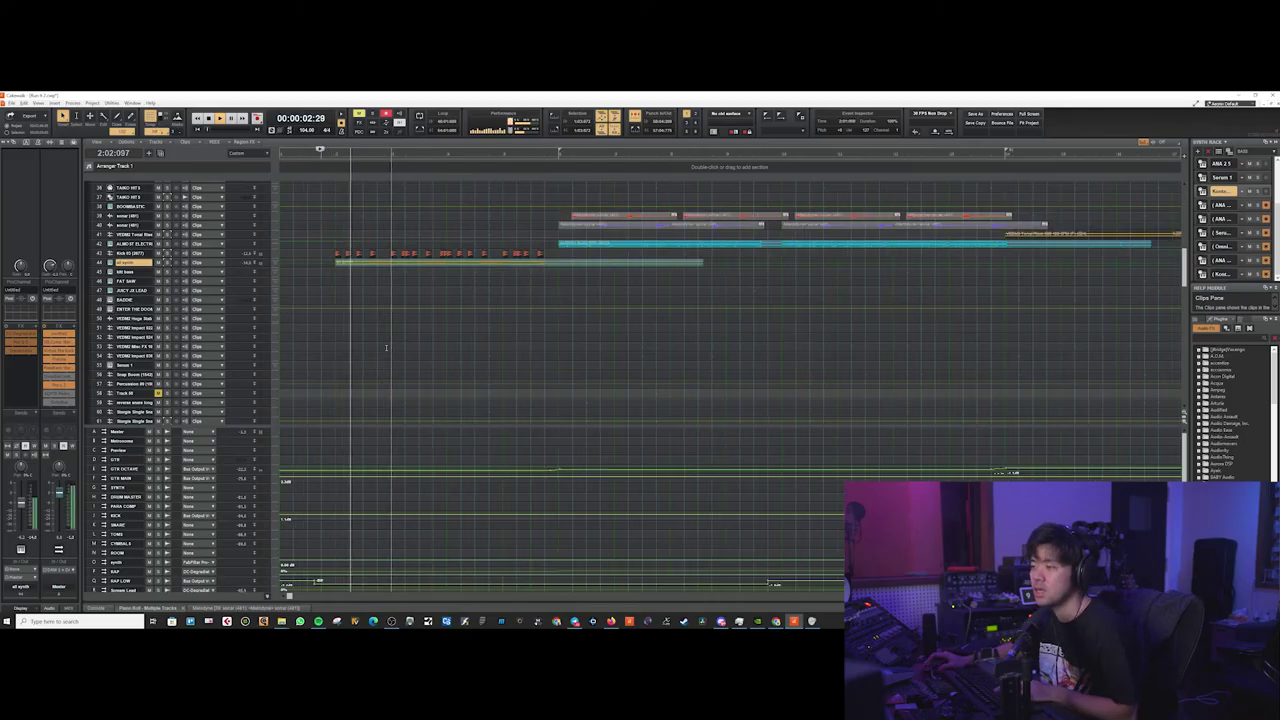
# Audition the L heavy guitar track in solo, then stop playback
pyautogui.scroll(-2, 377, 342)
pyautogui.scroll(3, 318, 330)
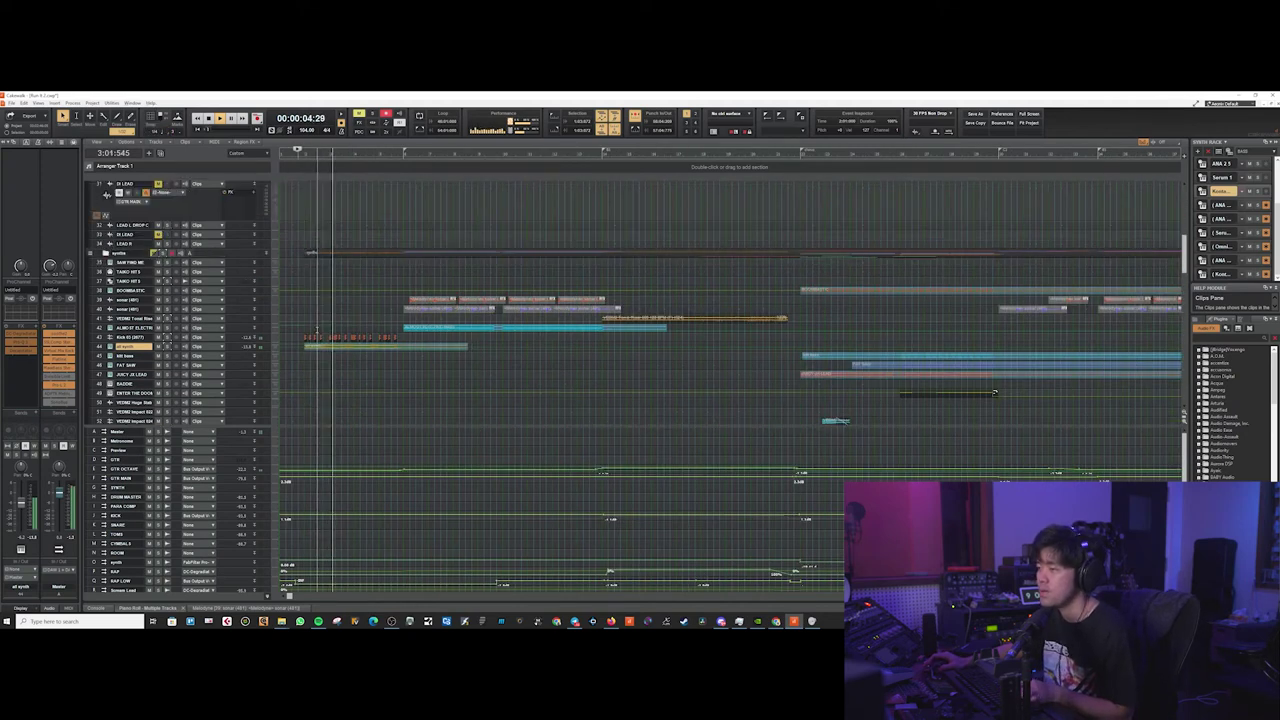
pyautogui.keyDown('ctrl'); pyautogui.scroll(2, 316, 330); pyautogui.keyUp('ctrl')
pyautogui.scroll(-3, 390, 357)
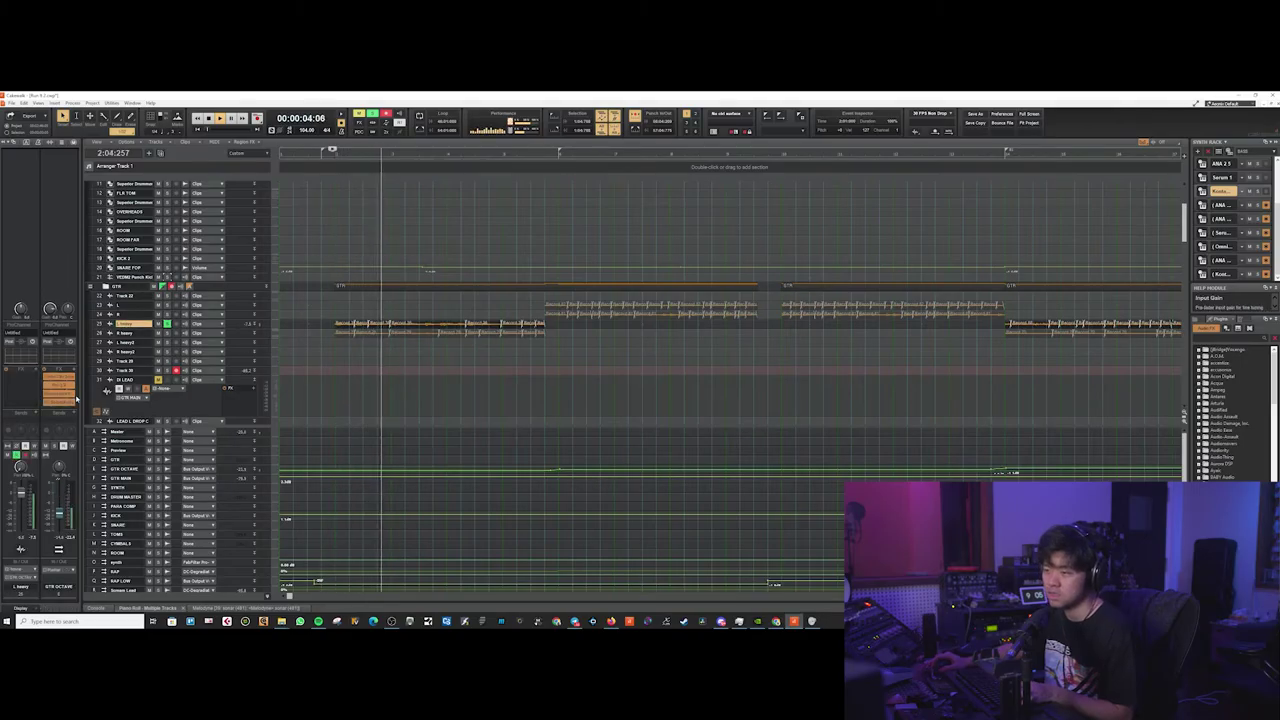
pyautogui.press('space')
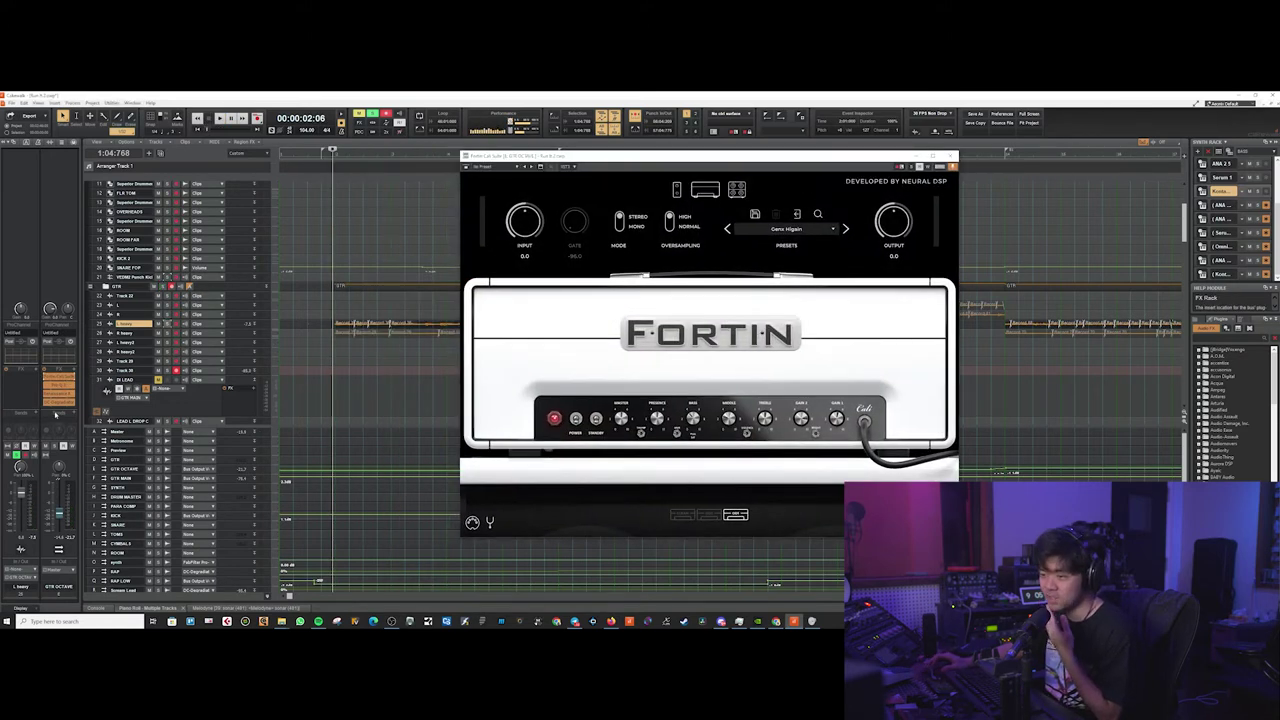
# Inspect the Fortin Cali Suite amp and the DC Degradiator effect on the GTR OCTAVE bus
pyautogui.doubleClick(58, 403)
pyautogui.click(950, 156)
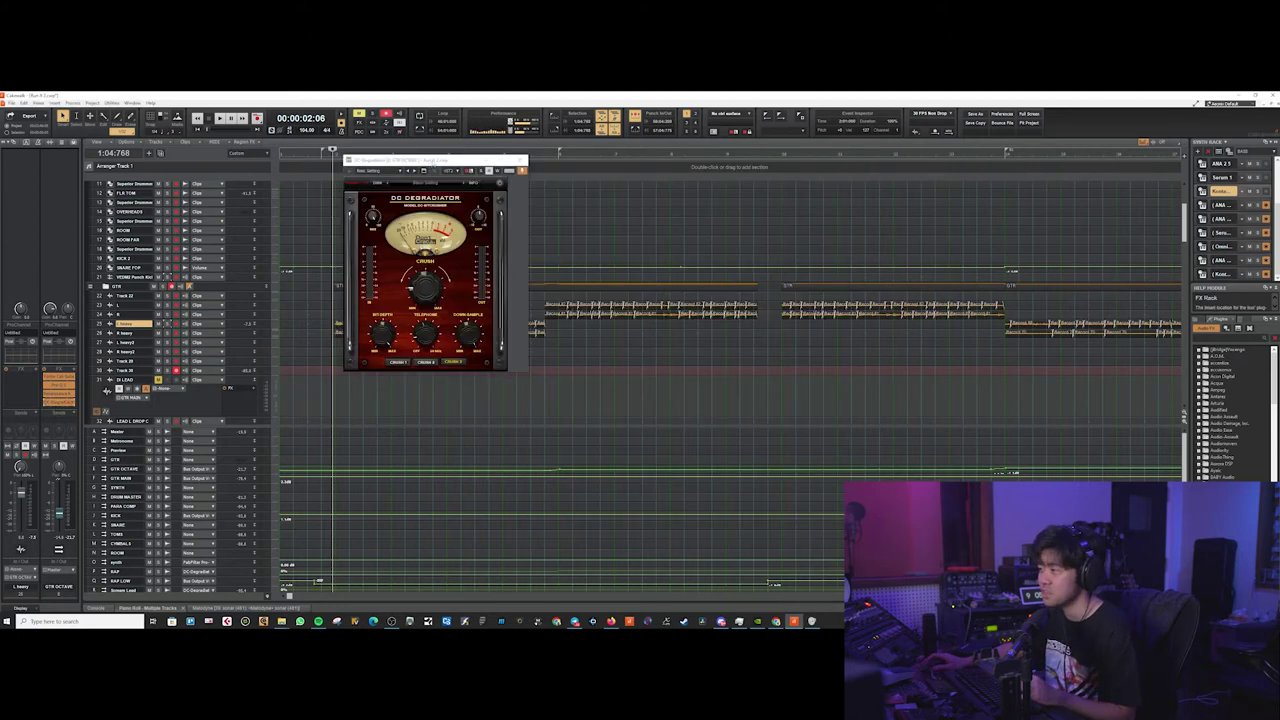
pyautogui.moveTo(432, 161); pyautogui.dragTo(733, 187)
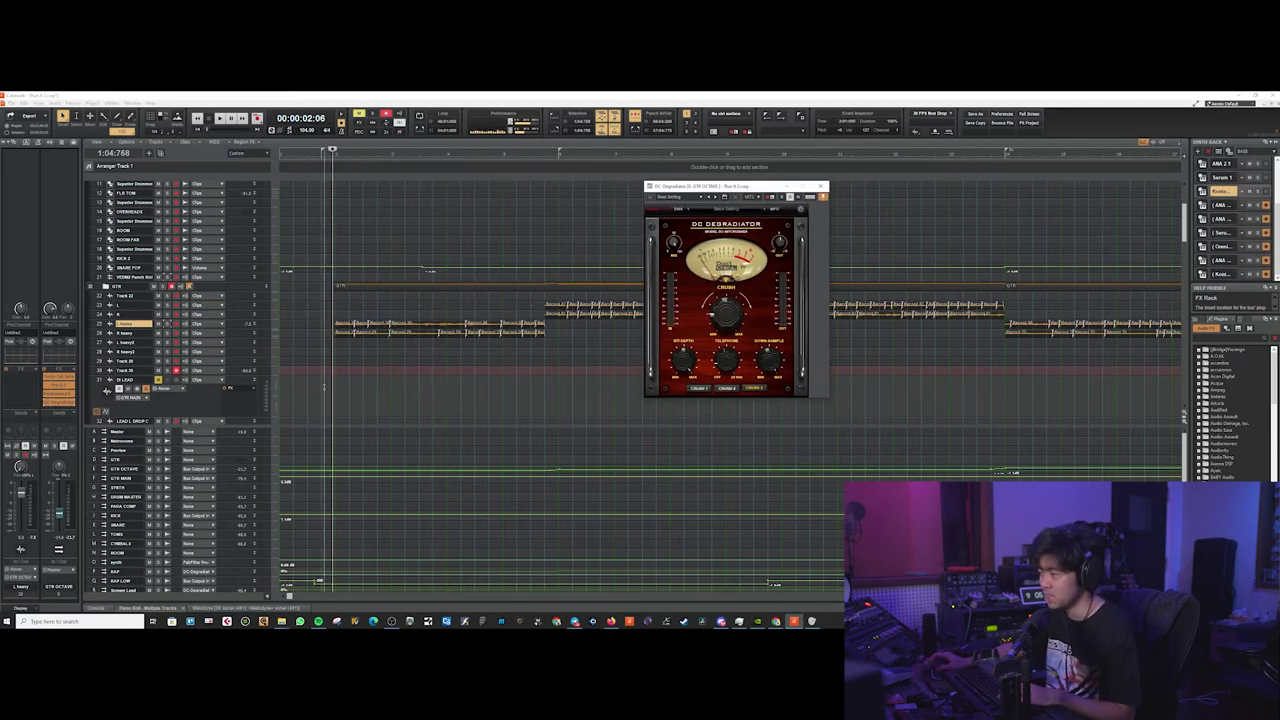
# Play the soloed L heavy track from just before measure 2 with DC Degradiator in view, then close the effect
pyautogui.click(330, 386)
pyautogui.click(167, 324)
pyautogui.press('space')
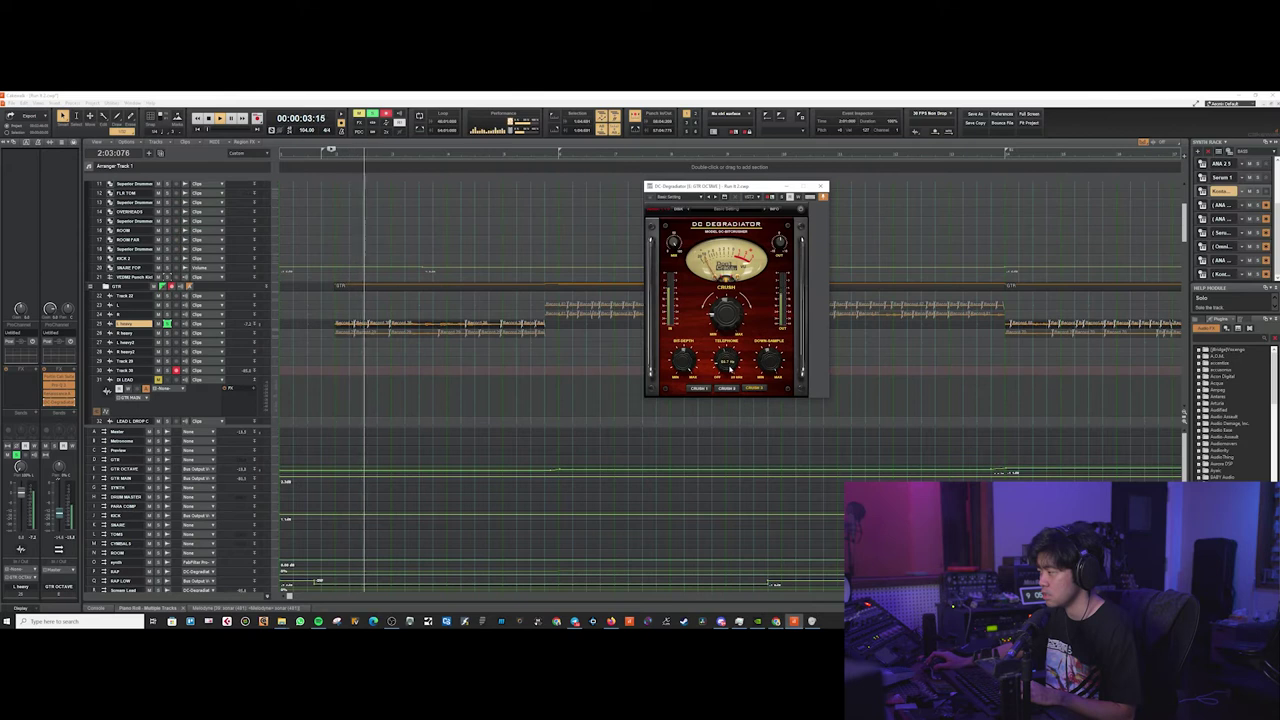
pyautogui.press('space')
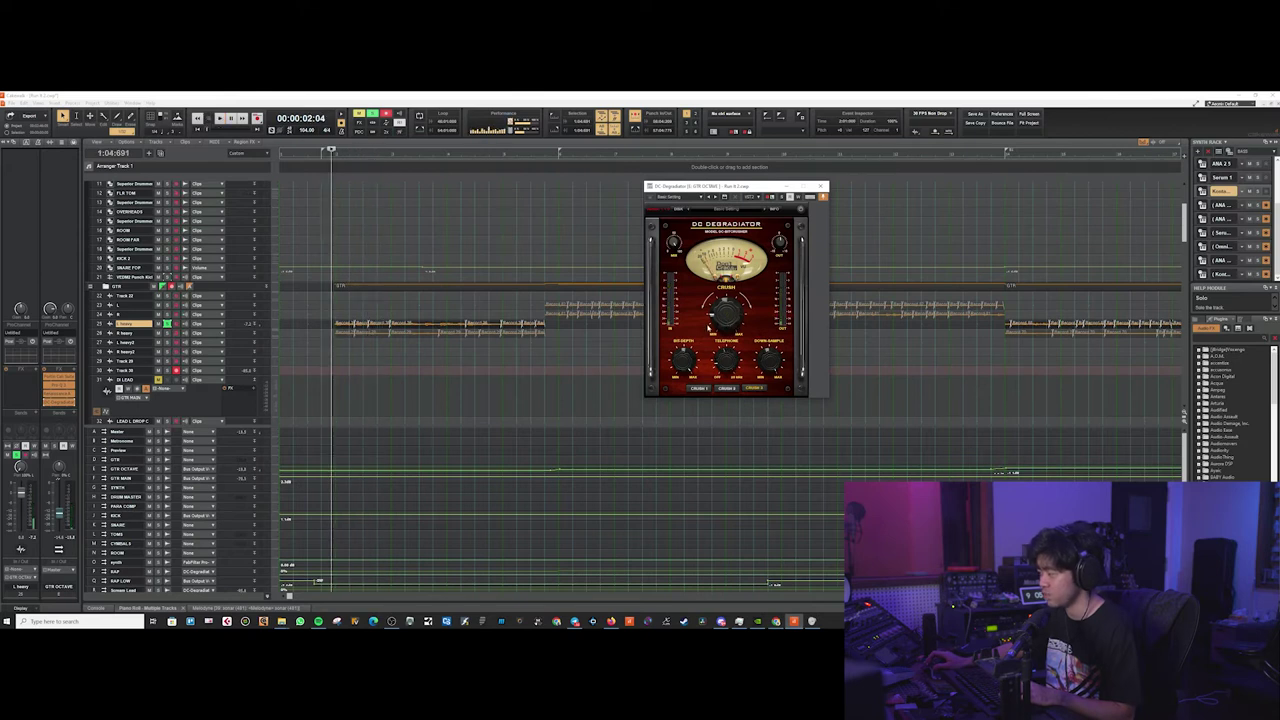
pyautogui.click(821, 187)
# Audition synth track 44 in solo, unfreeze its ANA 2 instrument and view the instrument's interface
pyautogui.scroll(-6, 168, 266)
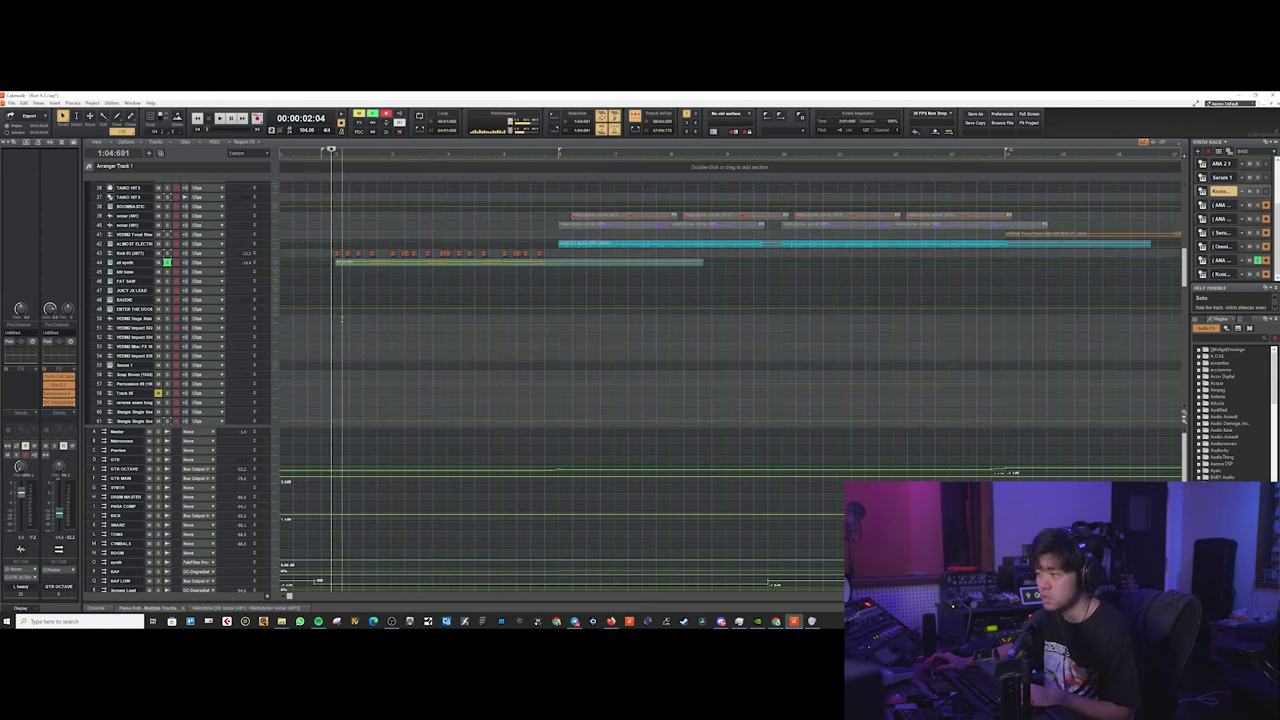
pyautogui.press('space')
pyautogui.click(125, 264)
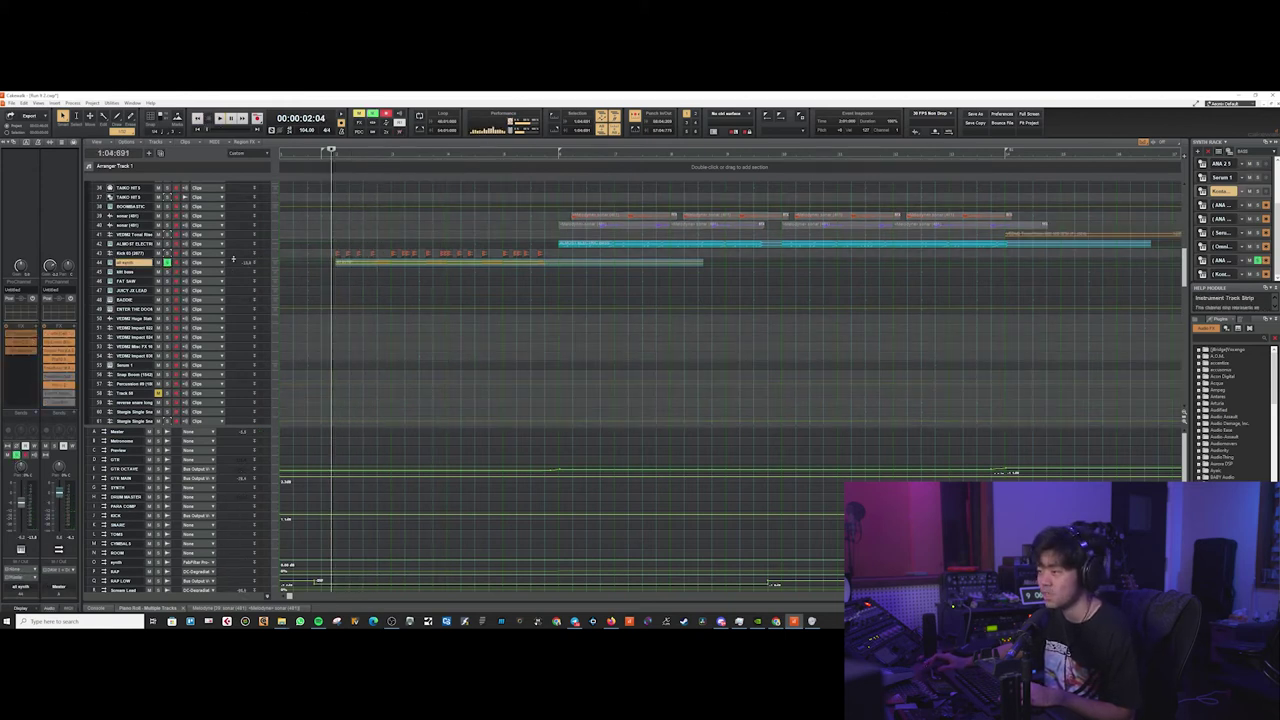
pyautogui.click(1266, 260)
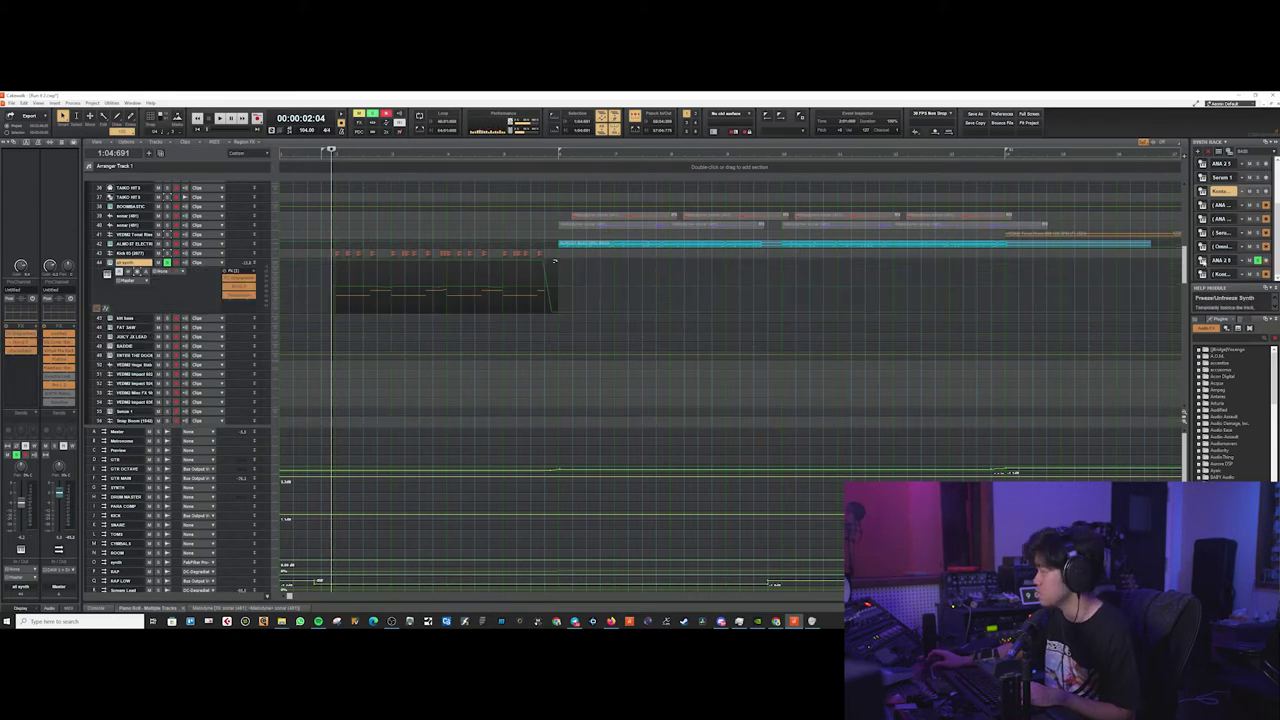
pyautogui.moveTo(792, 187); pyautogui.dragTo(874, 194)
pyautogui.click(1110, 193)
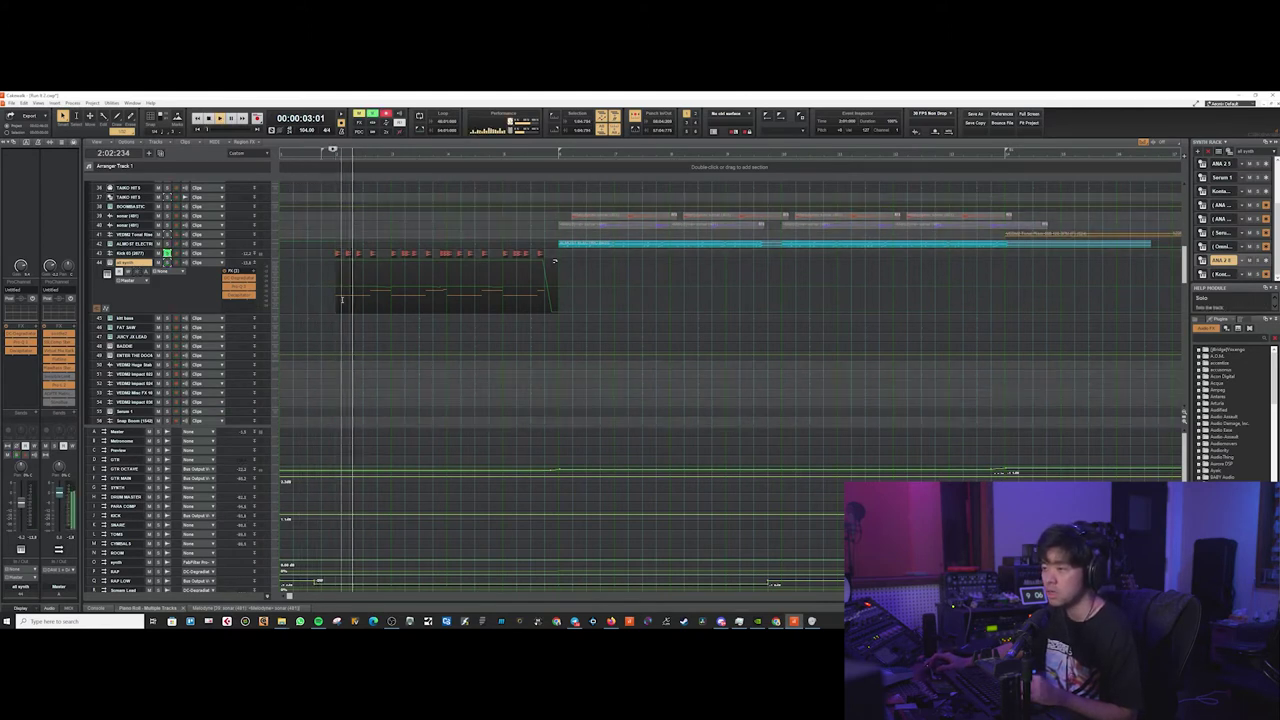
# Audition the whole synths folder in solo over the intro, then stop playback
pyautogui.scroll(3, 285, 337)
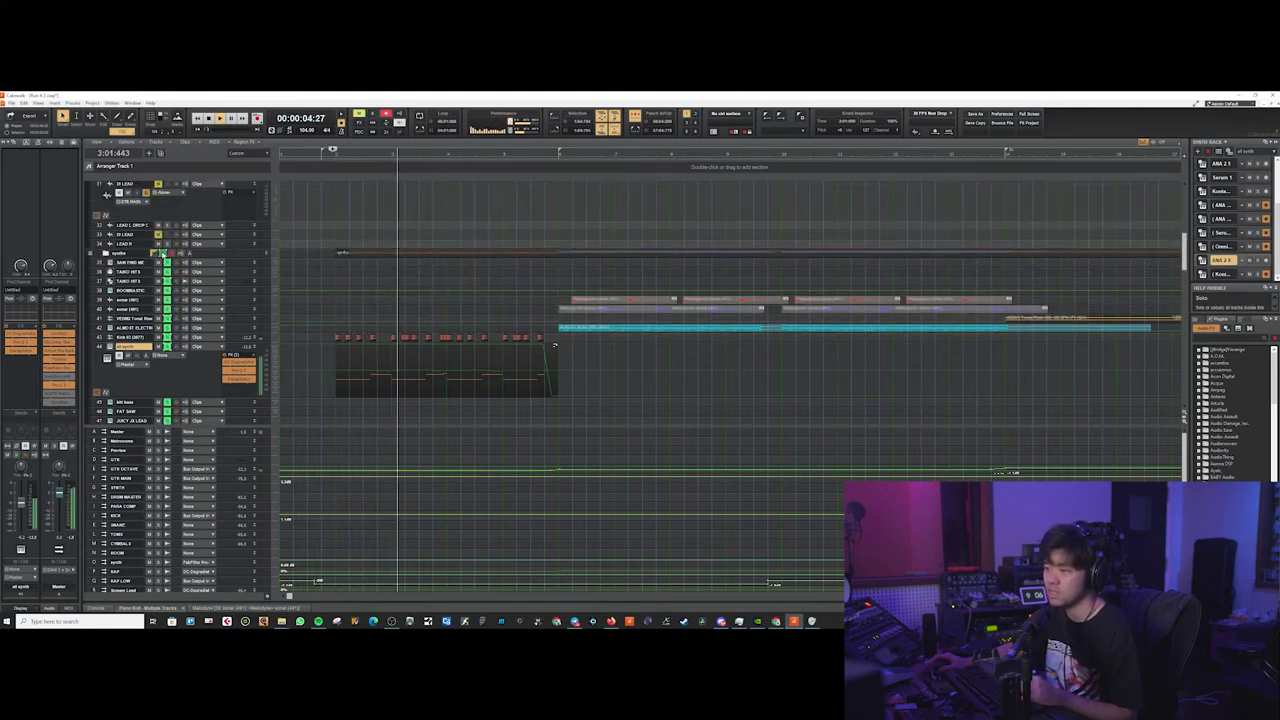
pyautogui.scroll(-10, 407, 318)
pyautogui.scroll(-3, 407, 318)
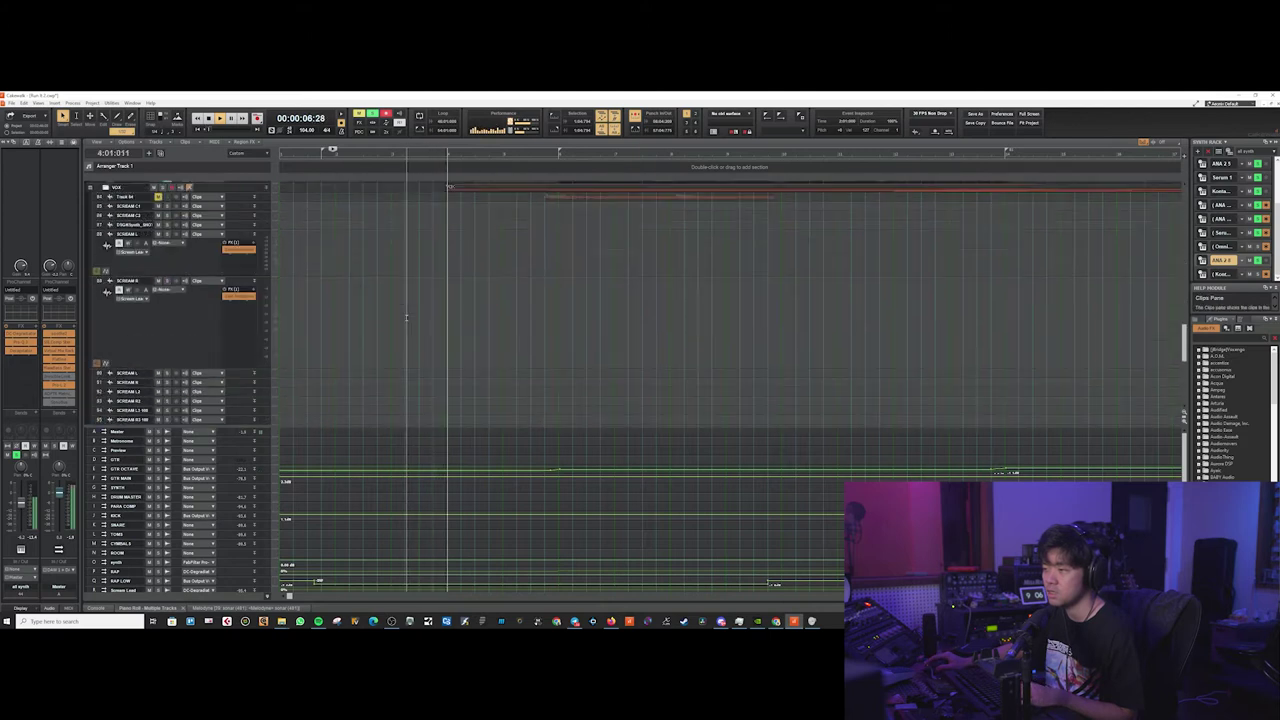
pyautogui.press('space')
# Hide the browser and play the full intro mix from just before measure 2 while reviewing the guitar and synth tracks
pyautogui.scroll(10, 450, 345)
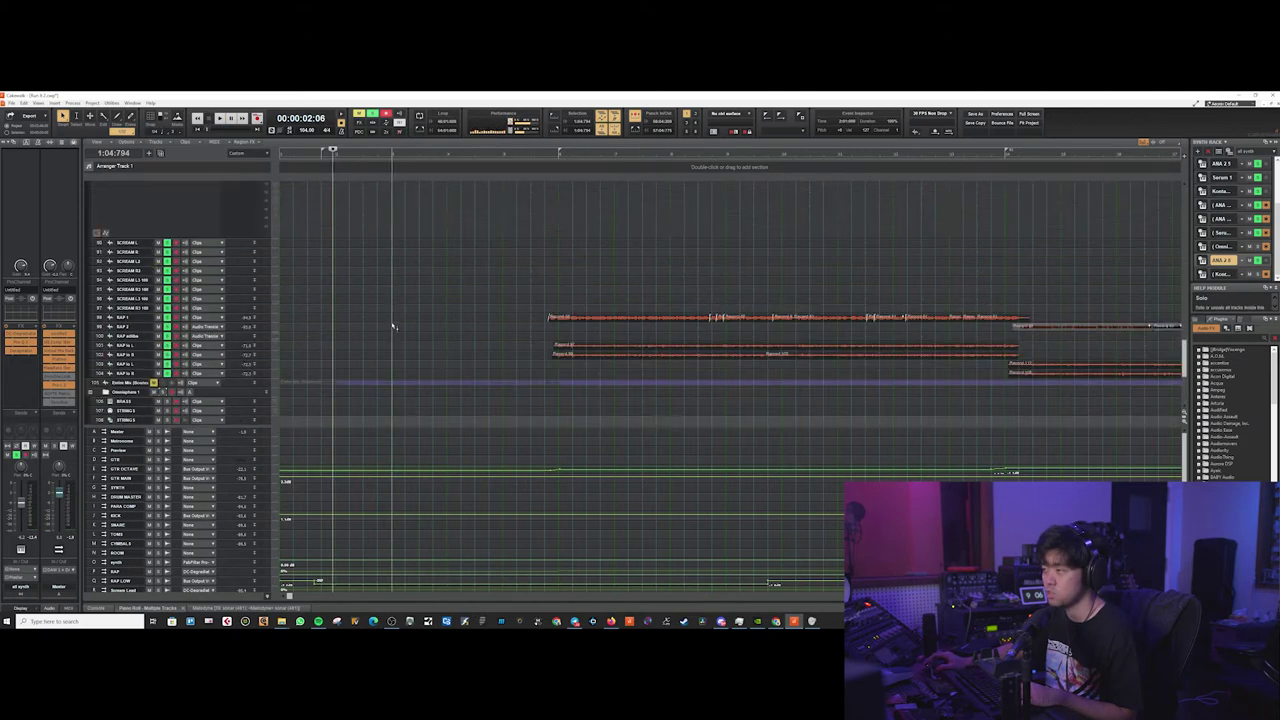
pyautogui.scroll(5, 369, 247)
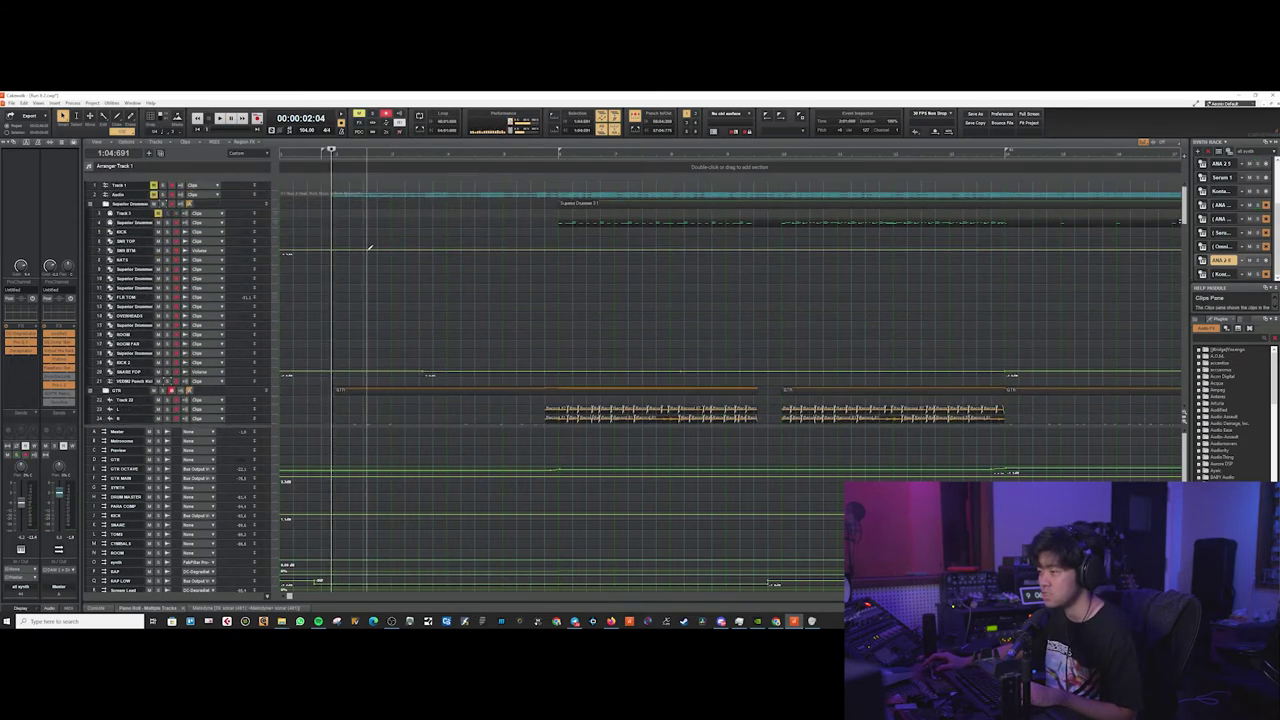
pyautogui.press('b')
pyautogui.scroll(-4, 450, 240)
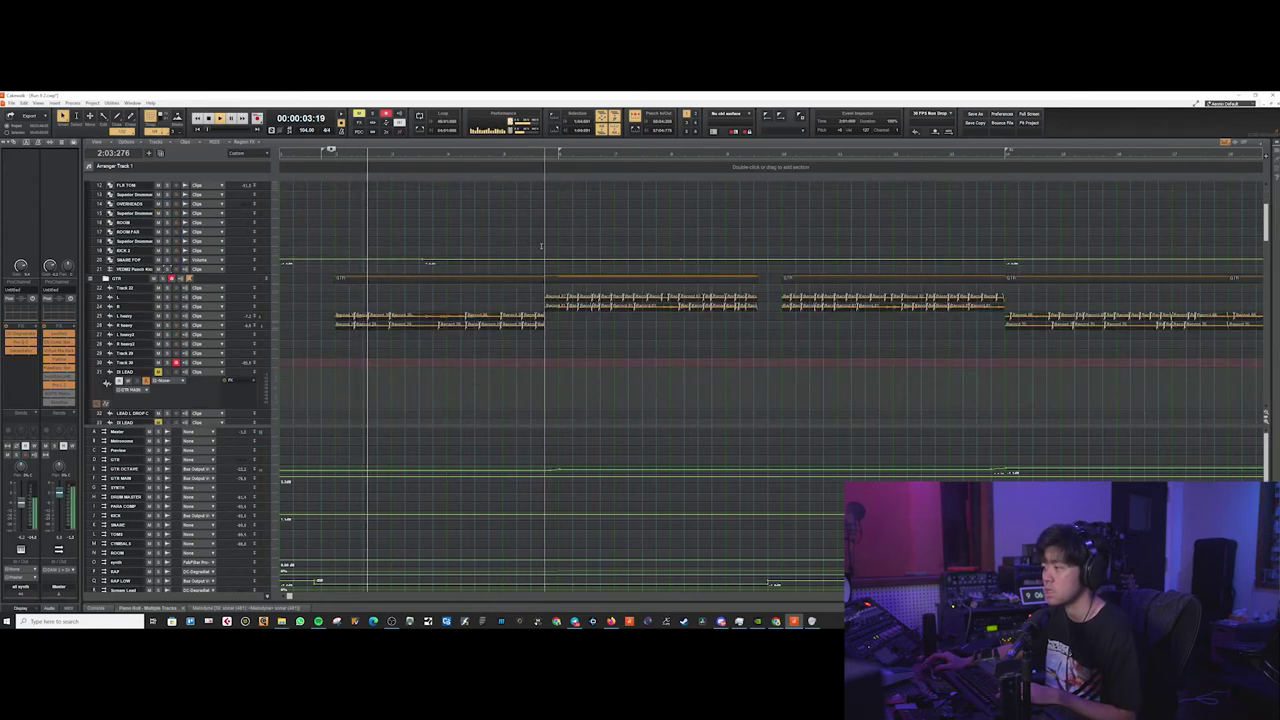
pyautogui.scroll(-6, 360, 260)
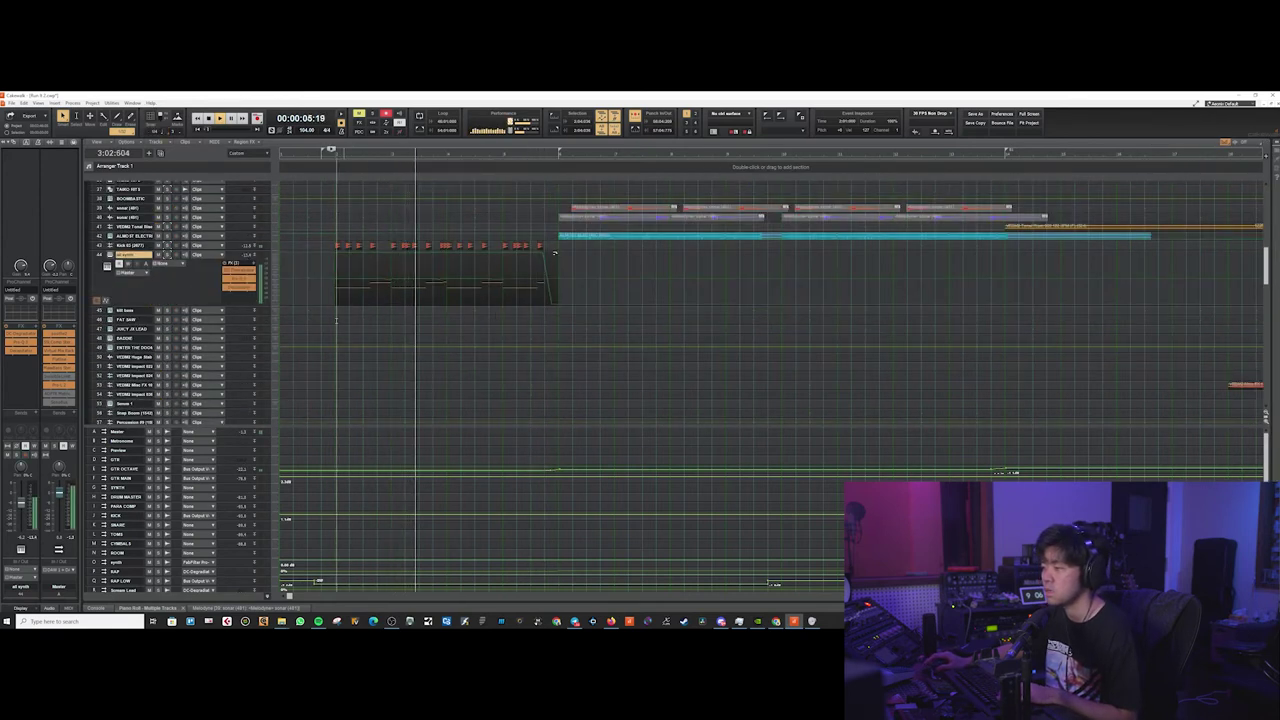
pyautogui.press('d')
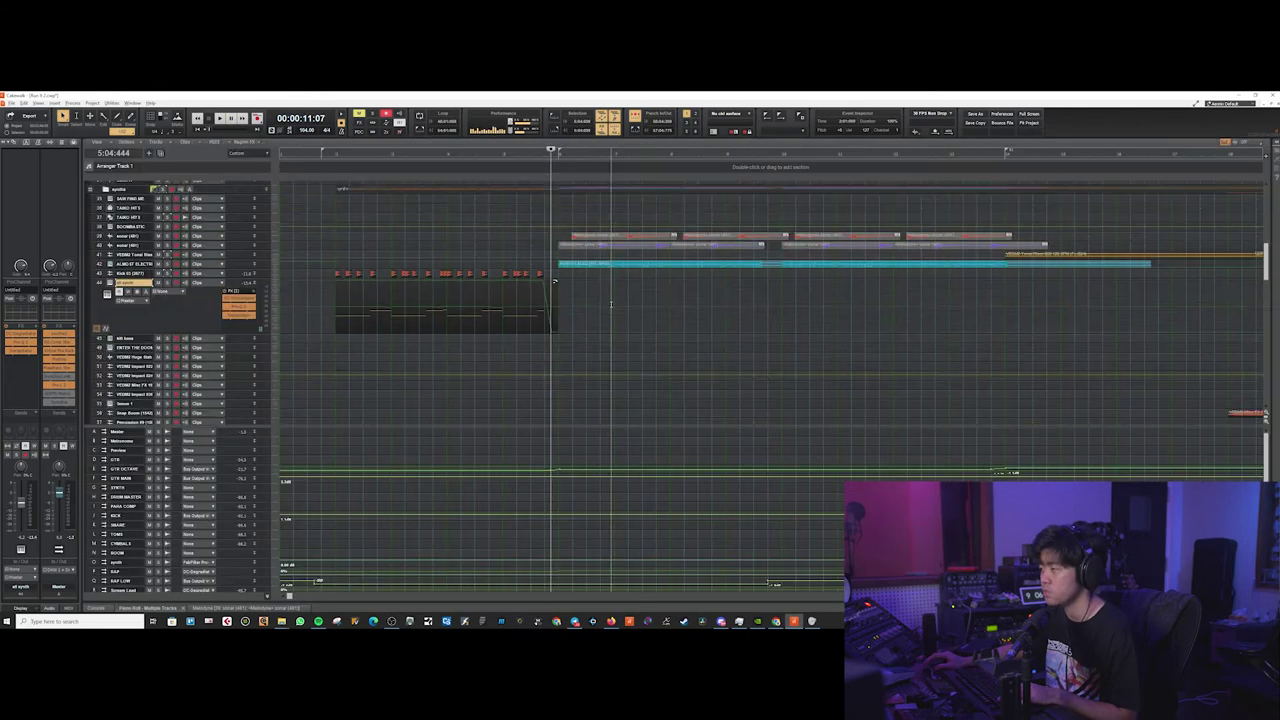
# Audition track 42 together with the two sonar tracks in solo from just before measure 6
pyautogui.scroll(3, 168, 323)
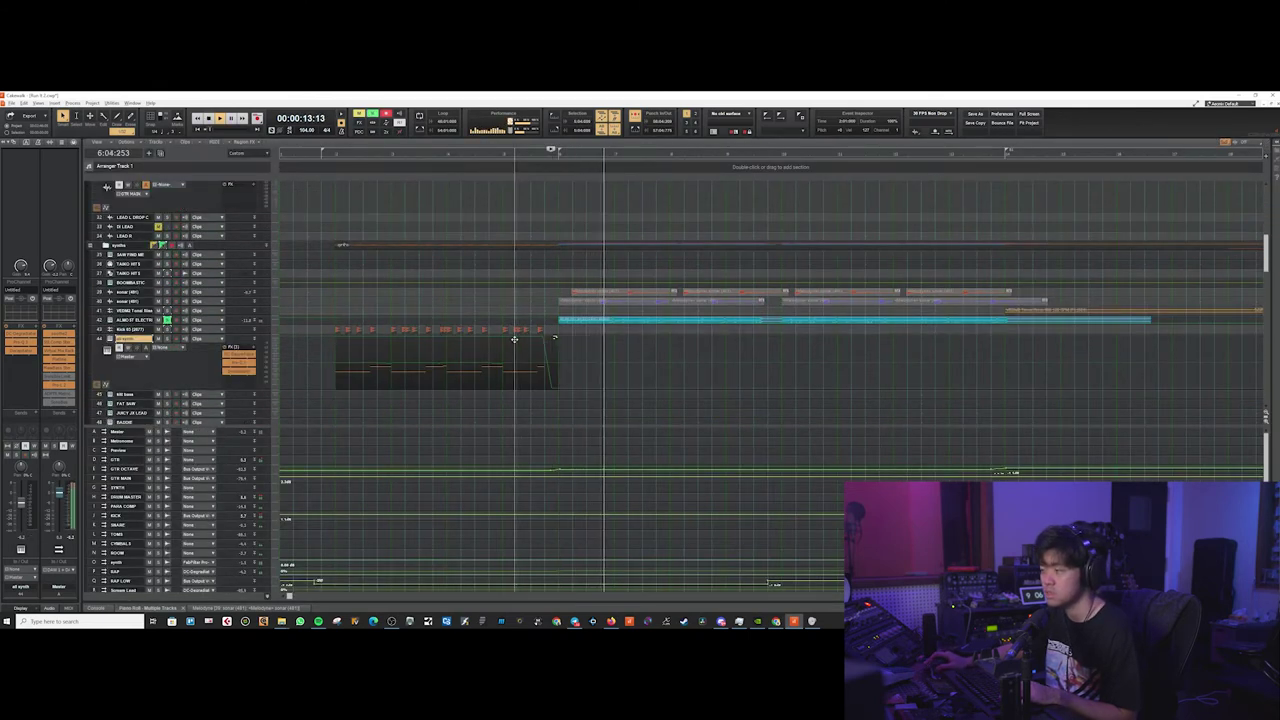
pyautogui.scroll(-4, 514, 339)
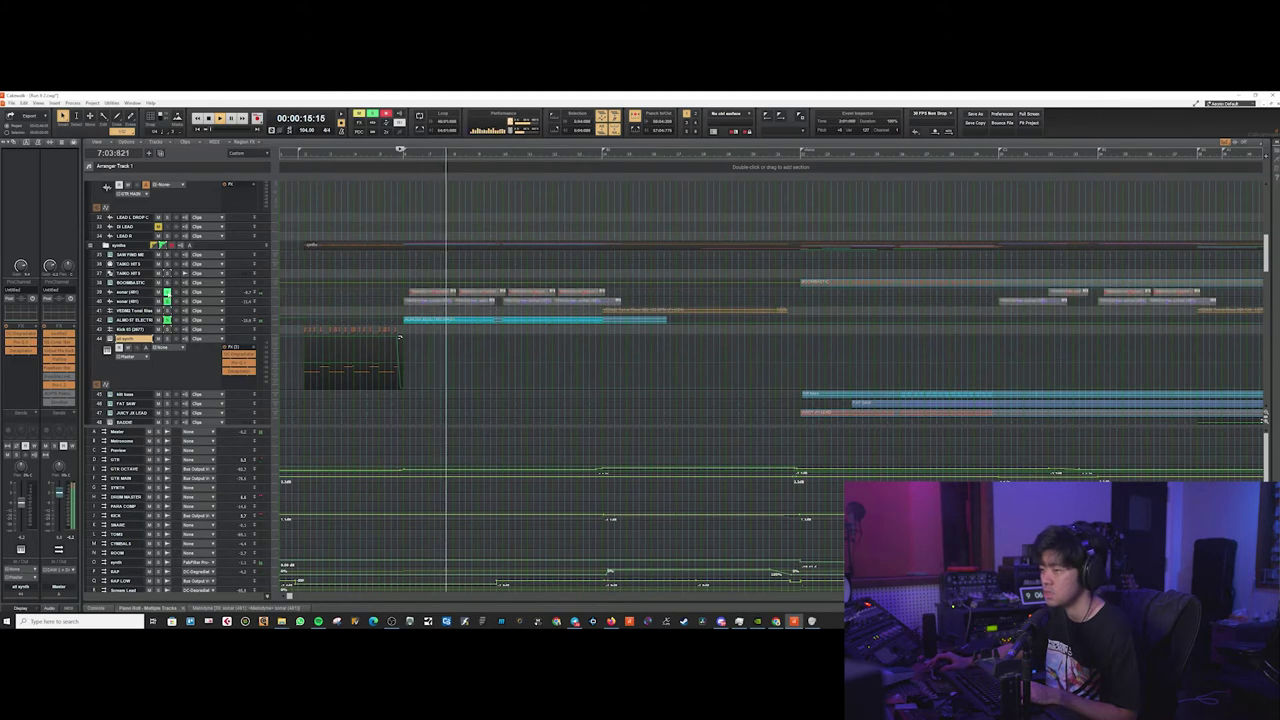
pyautogui.press('space')
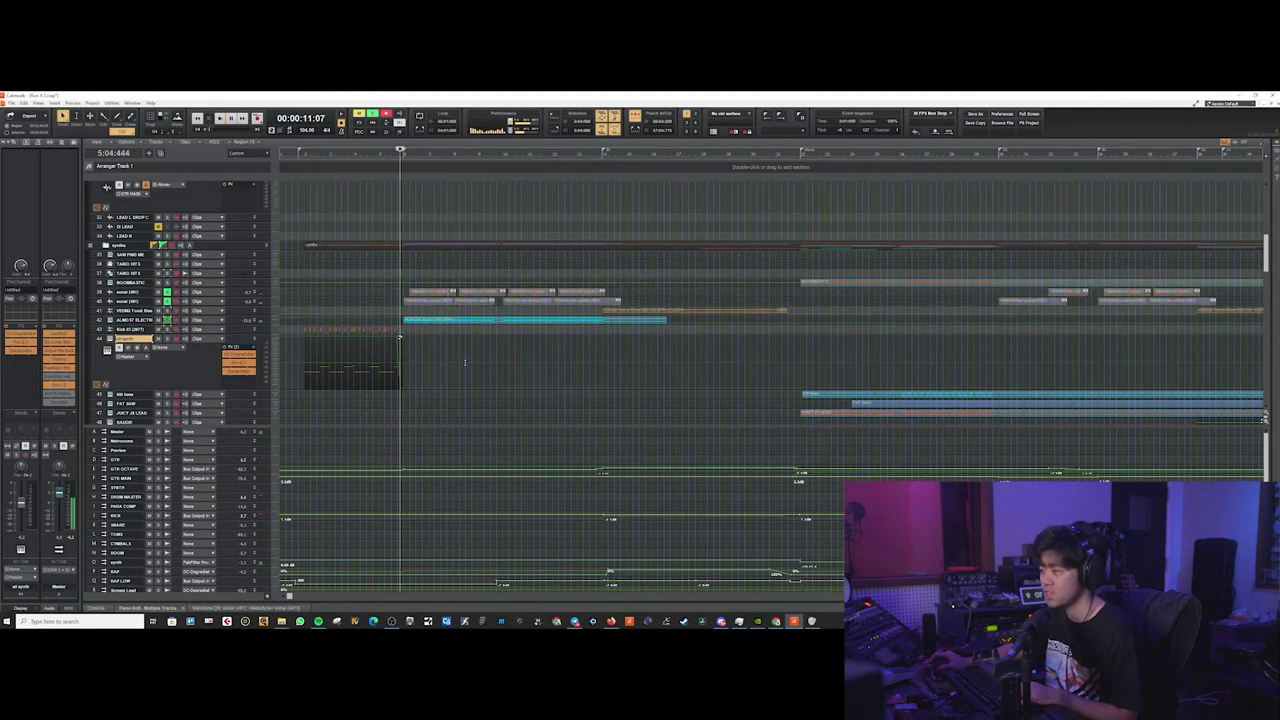
# Enlarge sonar tracks 39 and 40 around measure 6 so their clip waveforms can be read
pyautogui.scroll(4, 545, 354)
pyautogui.hscroll(3, 914, 206)
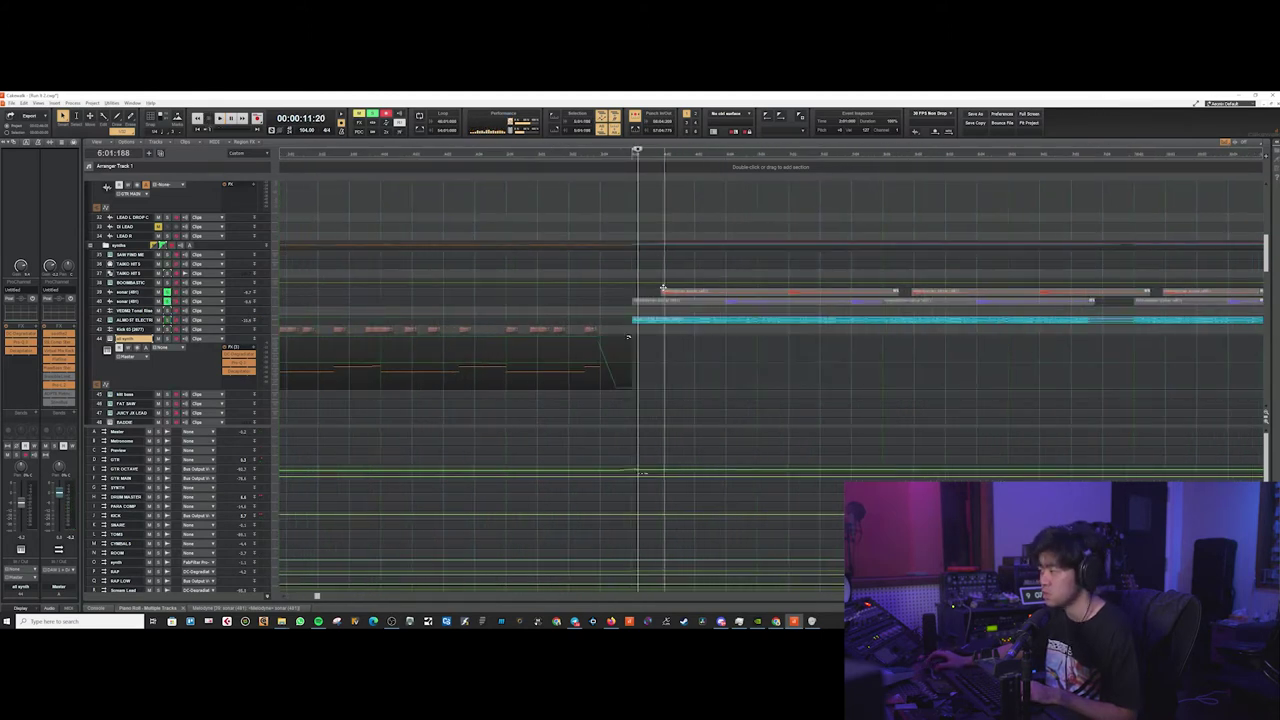
pyautogui.moveTo(236, 296); pyautogui.dragTo(238, 347)
pyautogui.hscroll(3, 650, 328)
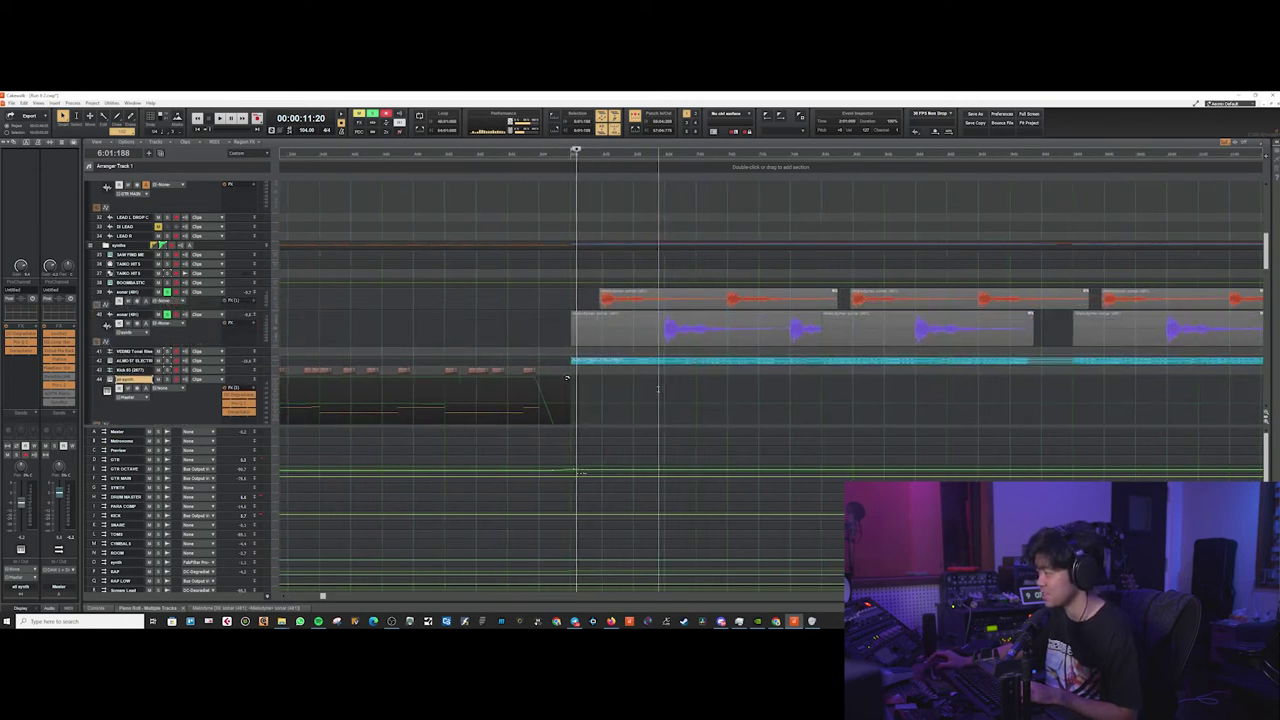
# Open the first sonar clip on track 39 in Melodyne to view it, then hide the editor
pyautogui.click(579, 299)
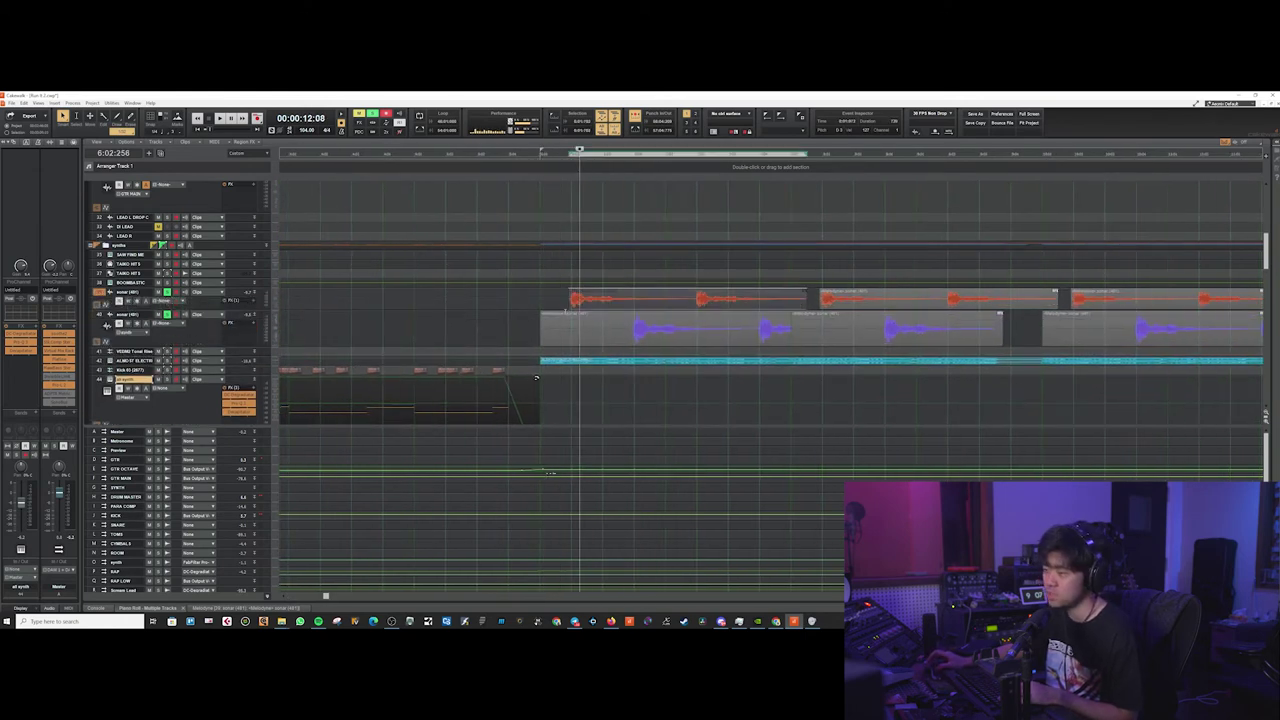
pyautogui.doubleClick(576, 303)
pyautogui.press('d')
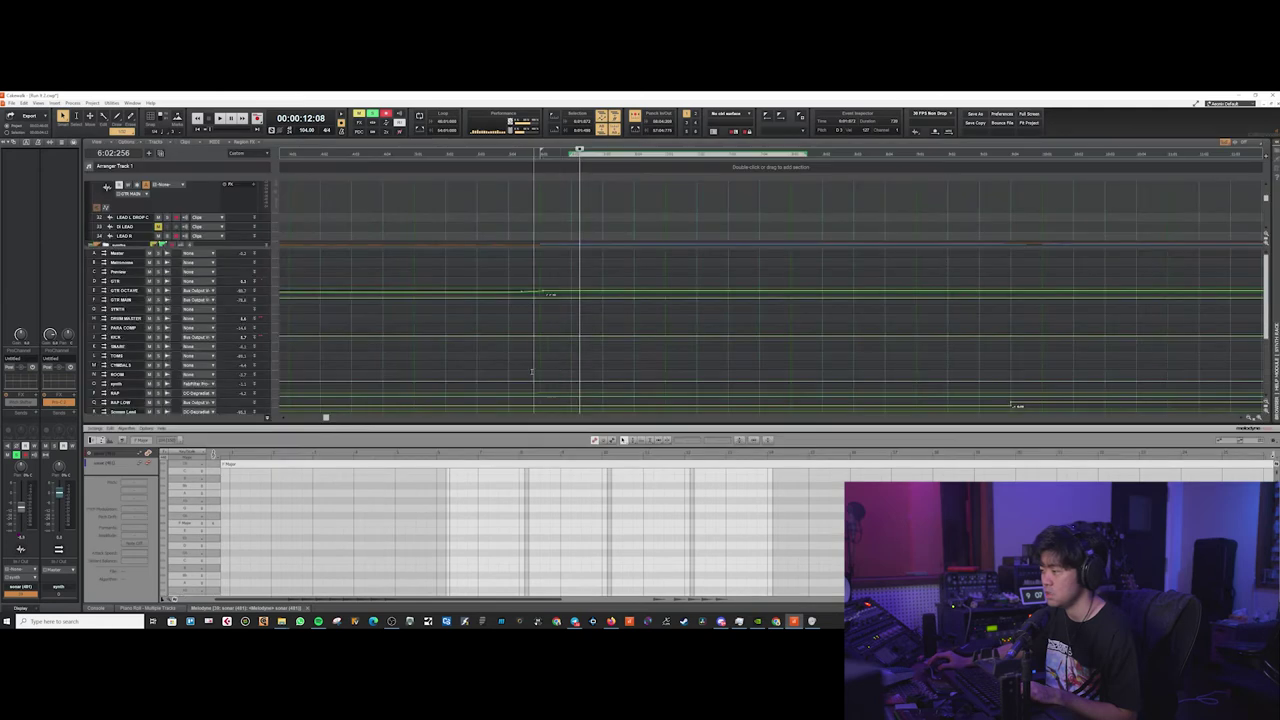
pyautogui.click(586, 320)
pyautogui.scroll(2, 536, 322)
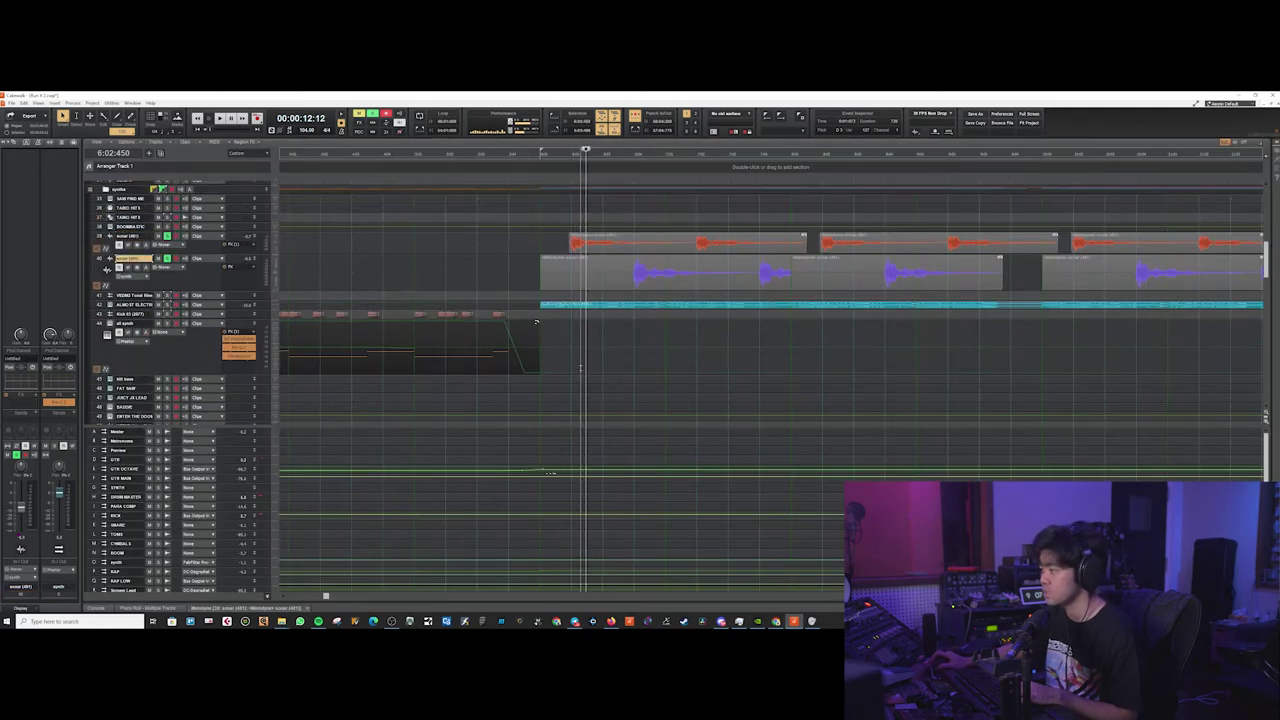
# Place the playhead just before measure 6, leave only track 42 soloed and play it
pyautogui.click(566, 369)
pyautogui.click(537, 370)
pyautogui.click(527, 370)
pyautogui.click(167, 304)
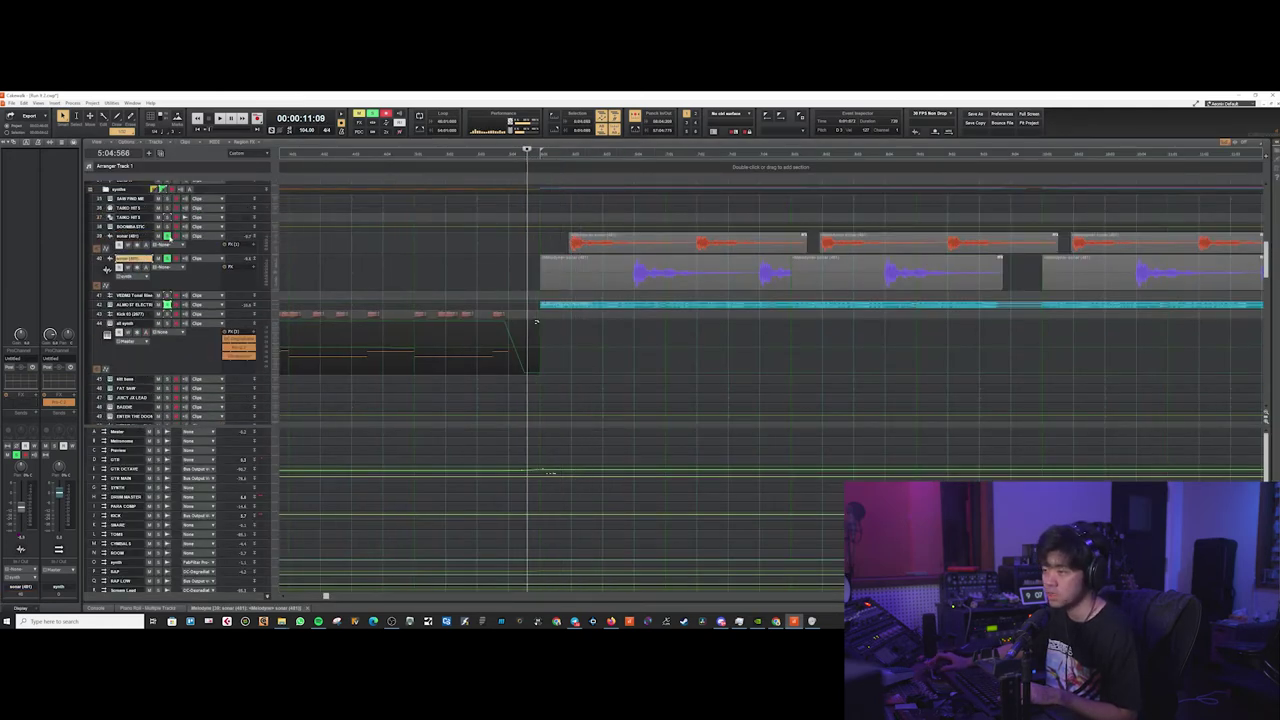
pyautogui.click(168, 237)
pyautogui.click(168, 259)
pyautogui.press('space')
# Enlarge track 42 to show its clip contents, bring back the browser and stop playback
pyautogui.click(234, 305)
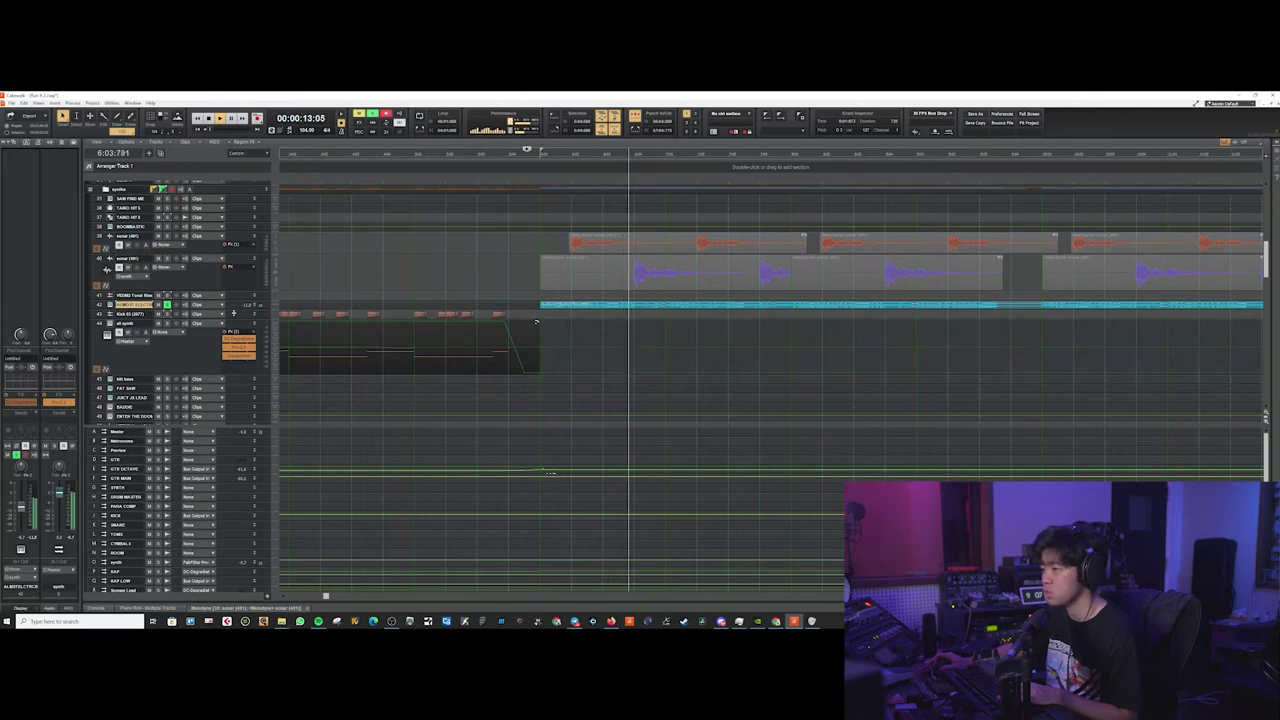
pyautogui.moveTo(234, 313); pyautogui.dragTo(234, 334)
pyautogui.press('b')
pyautogui.press('space')
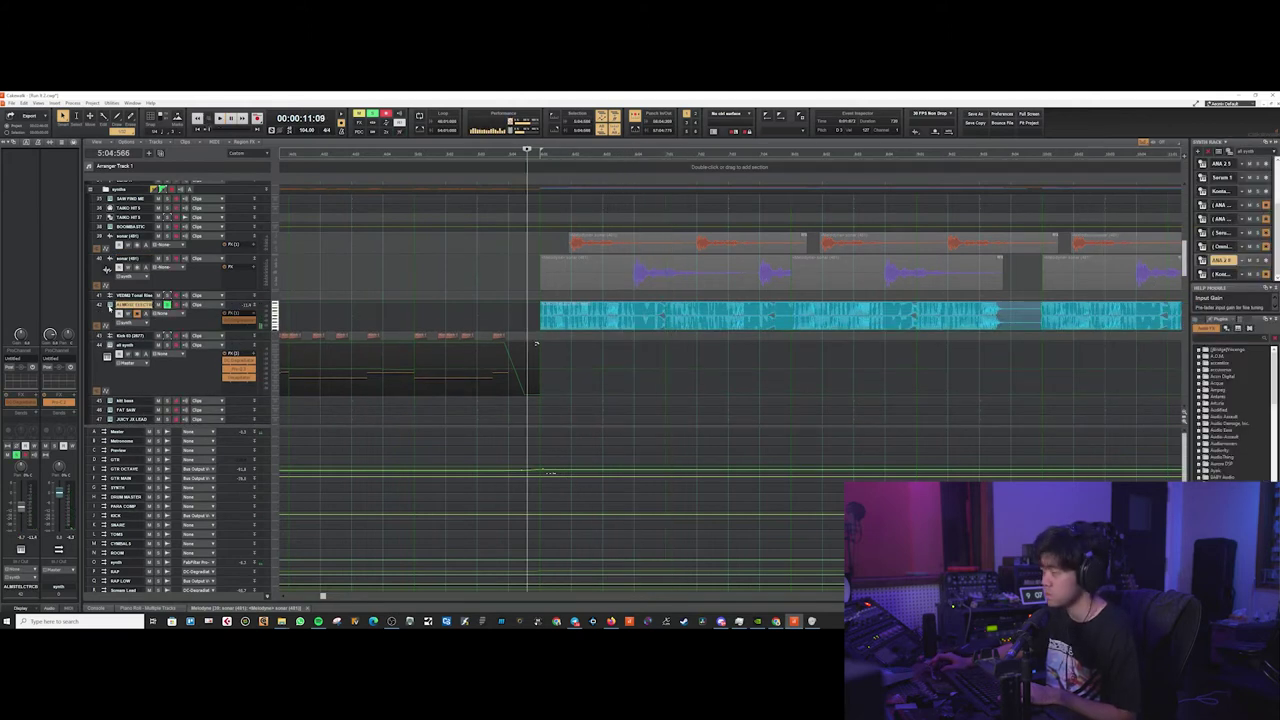
# Unsolo track 42 and play the full mix from measure 6 while reviewing the tracks up to the drums
pyautogui.scroll(2, 730, 310)
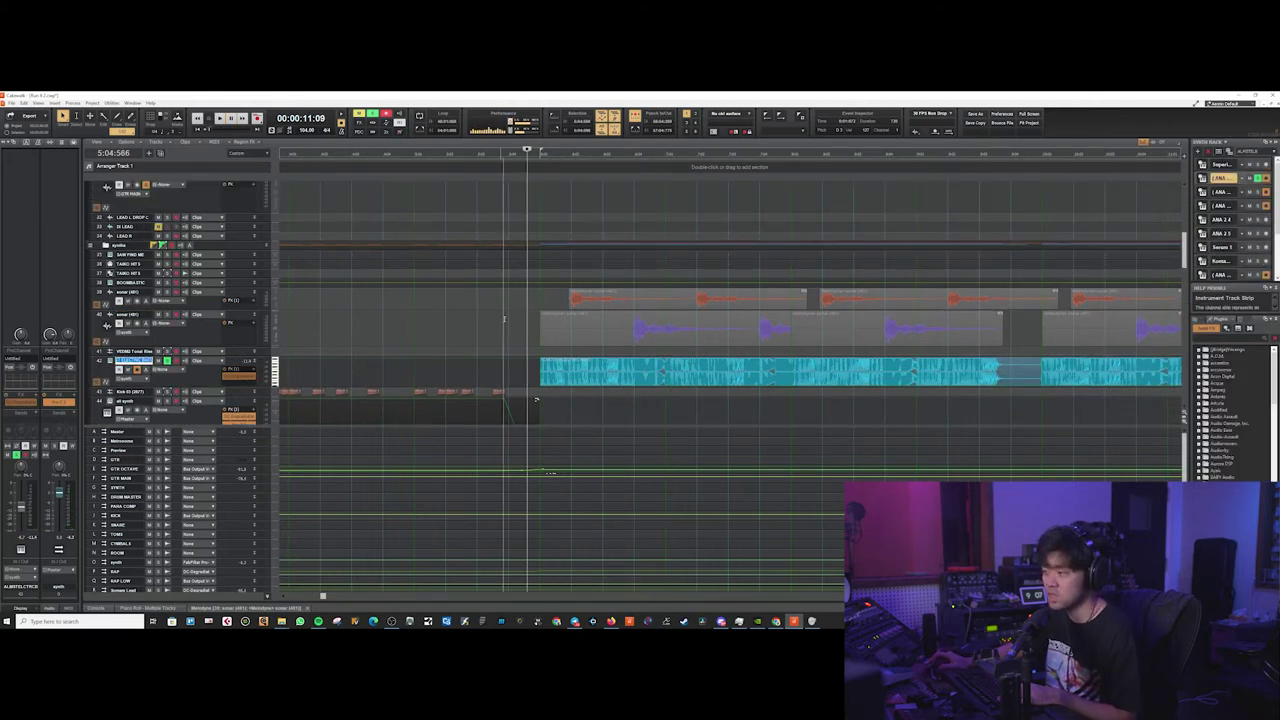
pyautogui.click(168, 361)
pyautogui.scroll(-3, 516, 300)
pyautogui.scroll(10, 513, 268)
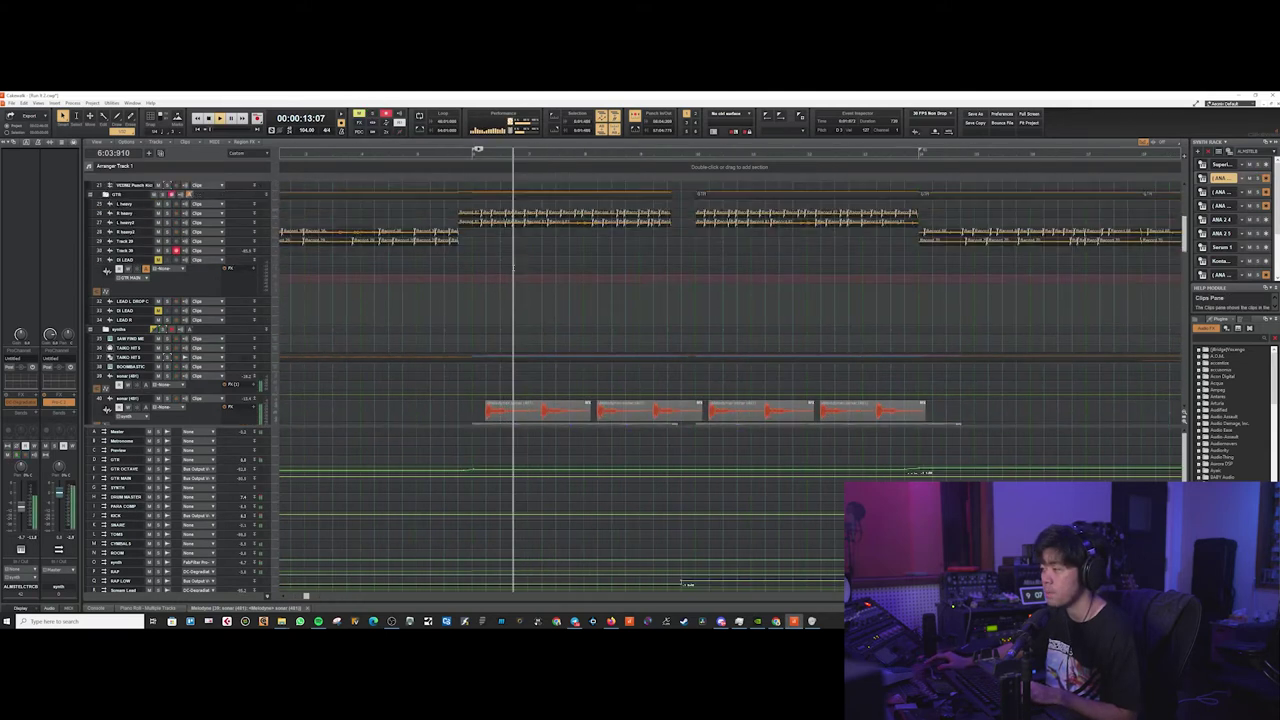
pyautogui.scroll(1, 513, 268)
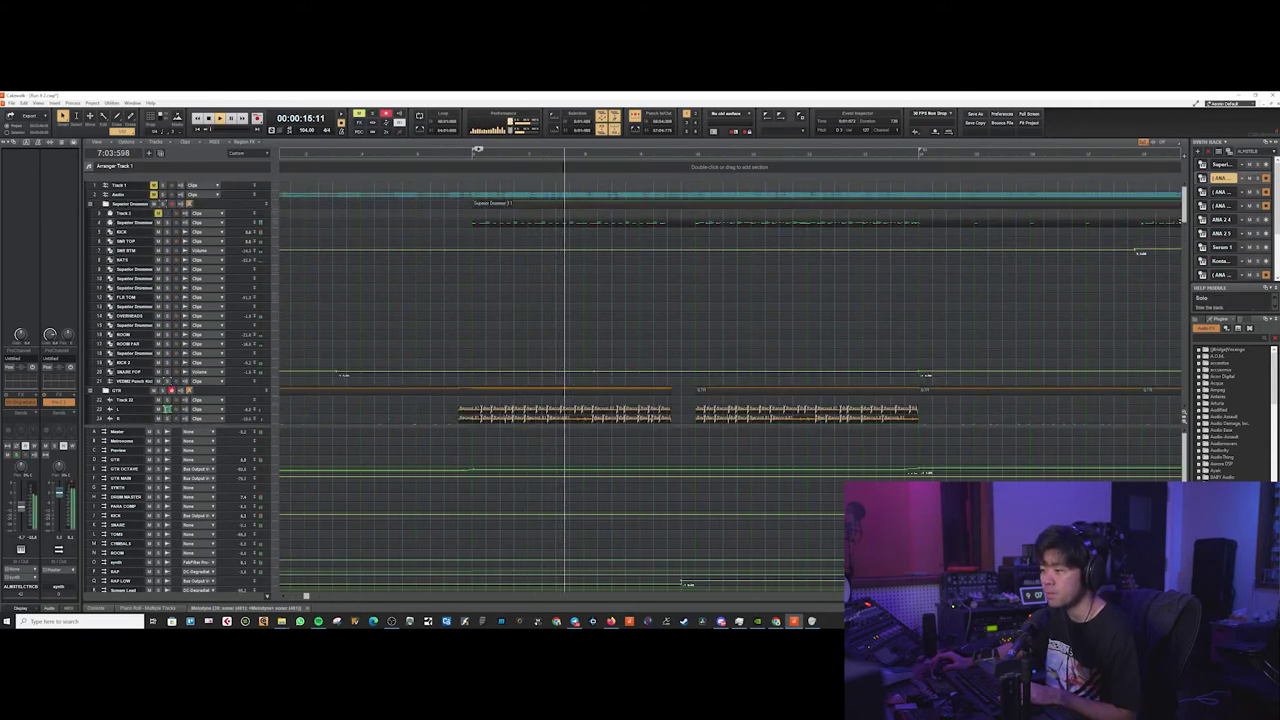
# Audition guitar track L in solo, stop playback and enlarge the track to show its waveform
pyautogui.click(168, 409)
pyautogui.scroll(-4, 168, 405)
pyautogui.press('space')
pyautogui.click(133, 297)
pyautogui.moveTo(230, 302); pyautogui.dragTo(230, 333)
# Inspect the pedals and amp head of the Fortin Cali Suite on the GTR bus, then close the plug-in
pyautogui.doubleClick(59, 386)
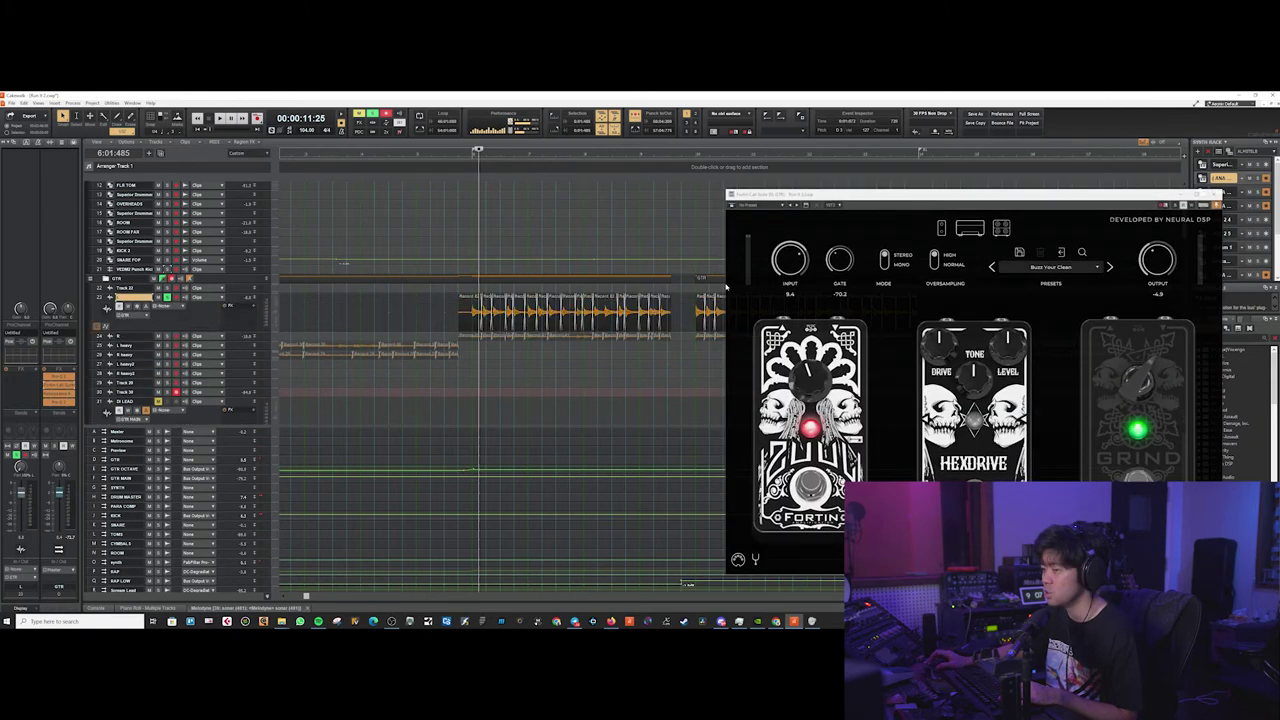
pyautogui.click(968, 226)
pyautogui.moveTo(981, 195); pyautogui.dragTo(659, 172)
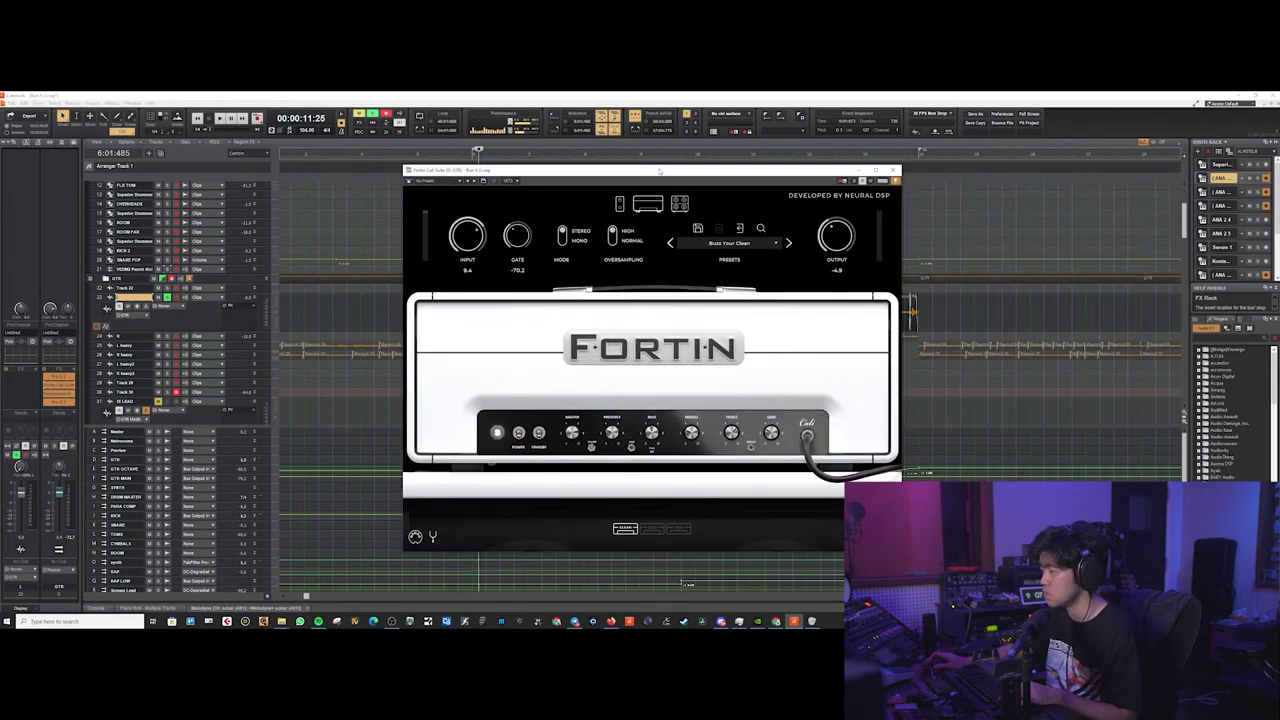
pyautogui.click(893, 170)
# Unsolo guitar track L and open the FabFilter Pro-Q equalizer on the GTR bus
pyautogui.click(167, 297)
pyautogui.doubleClick(59, 377)
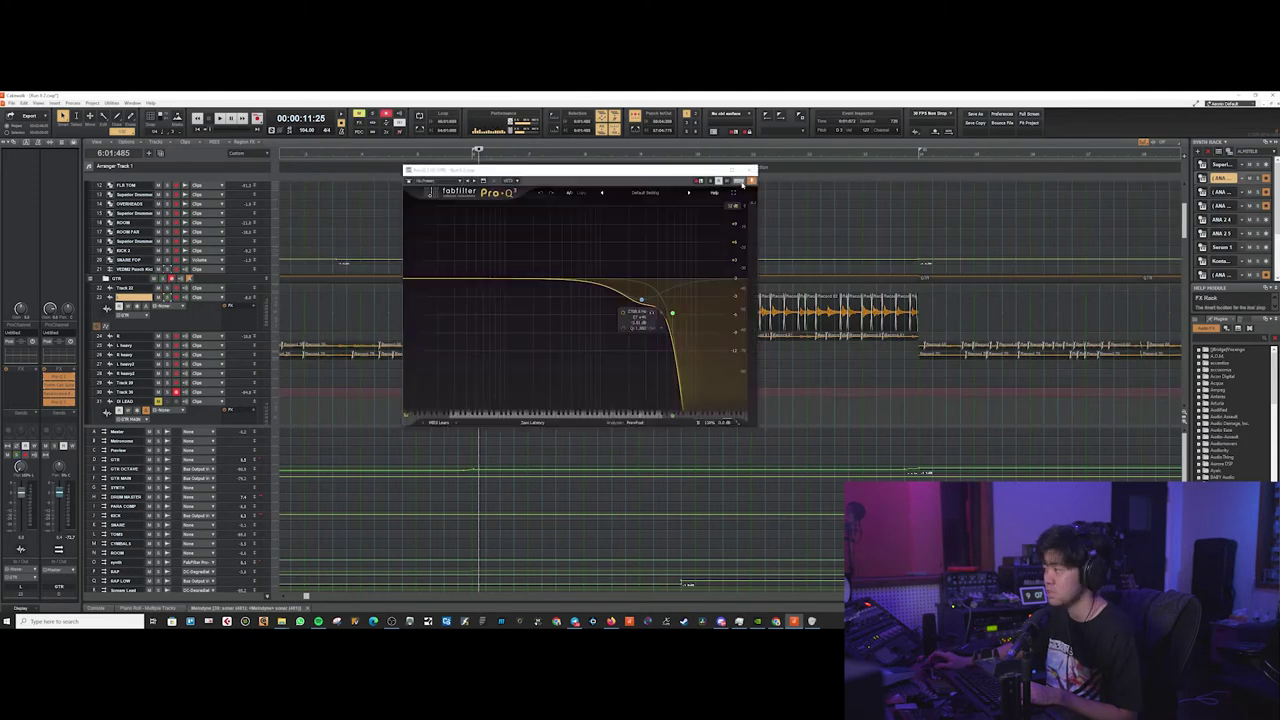
# Close the equalizer, audition the sound-effect and bass tracks in solo around measure 10, and stop playback
pyautogui.click(748, 170)
pyautogui.scroll(-15, 528, 345)
pyautogui.scroll(3, 528, 345)
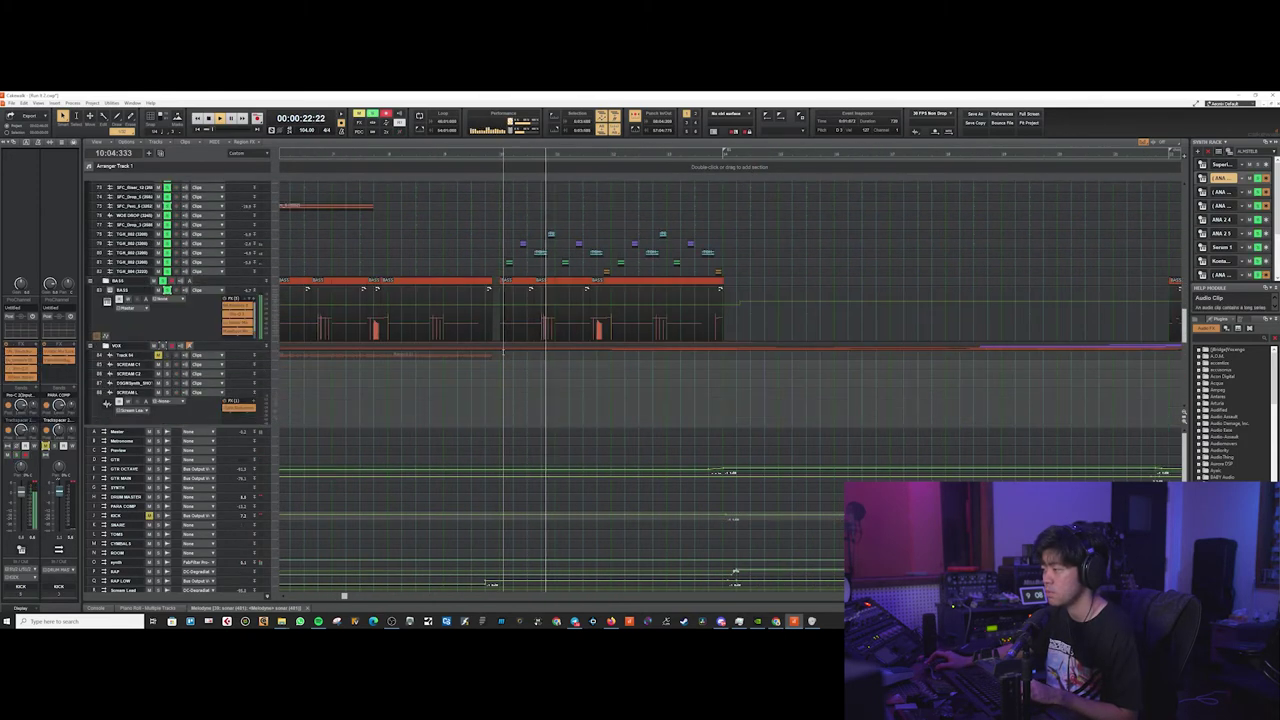
pyautogui.scroll(5, 503, 352)
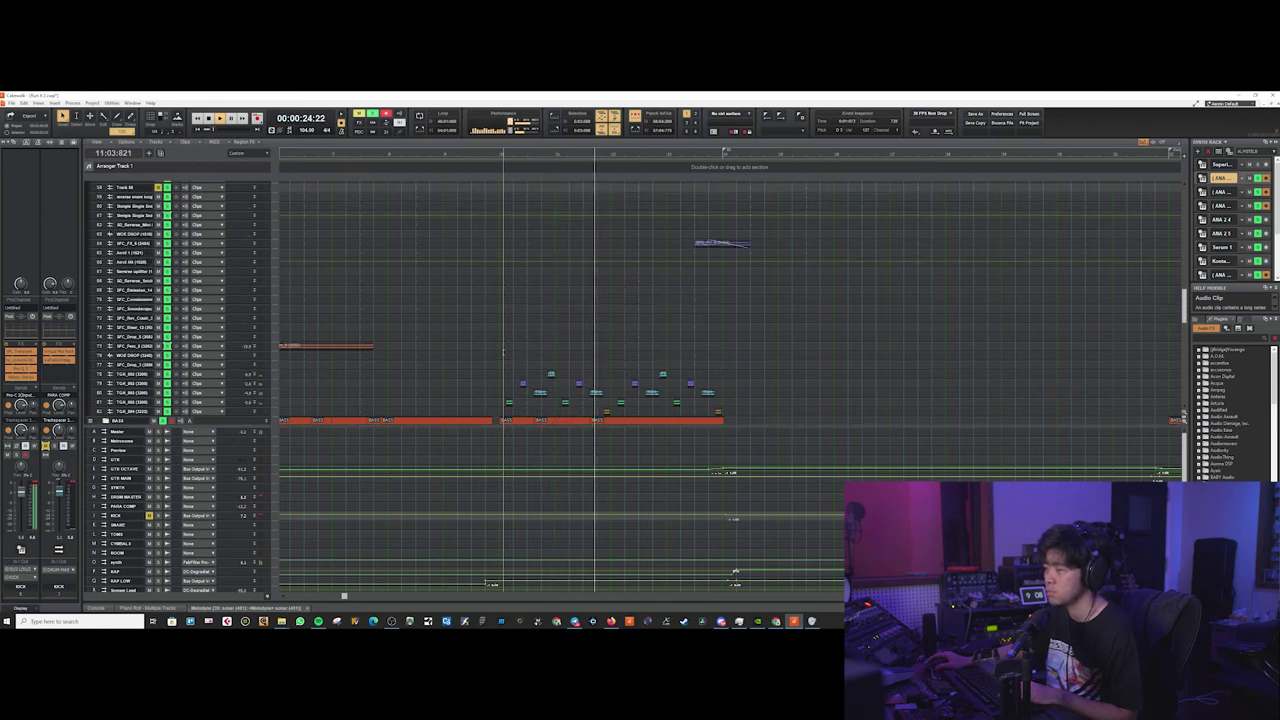
pyautogui.press('space')
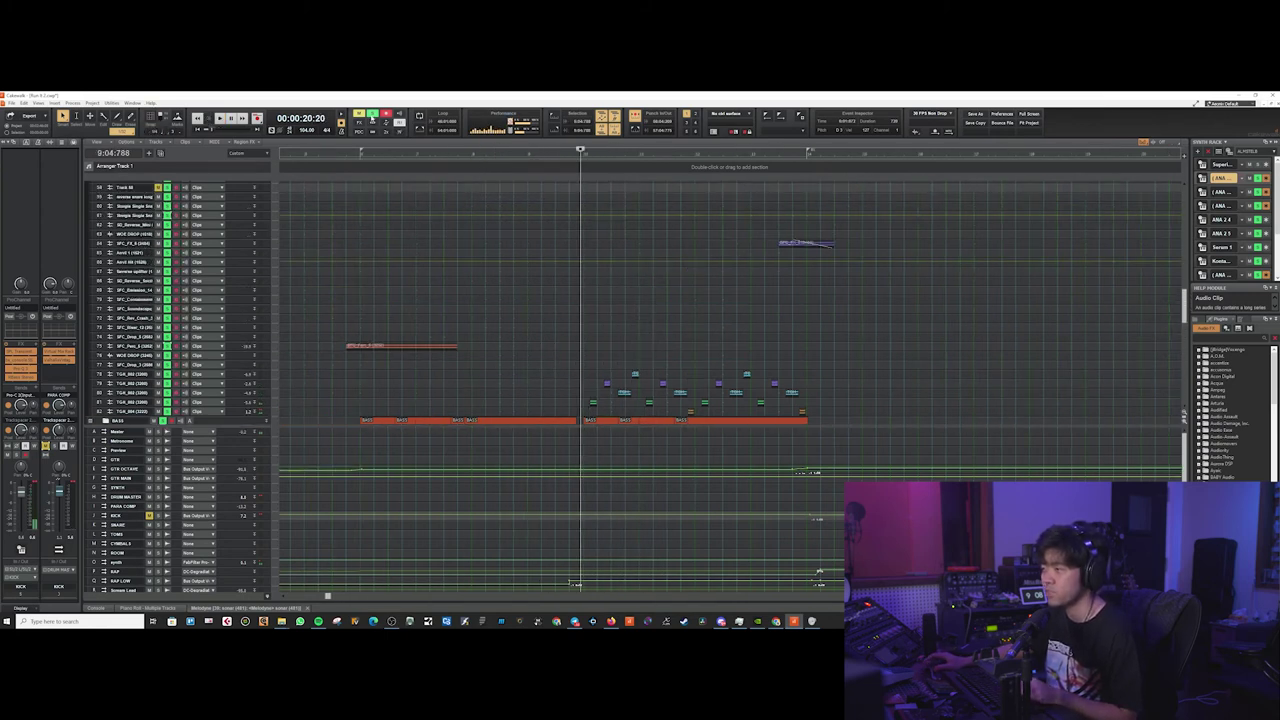
# Solo only the four TGA sample tracks above the bass and play them from measure 10
pyautogui.click(166, 384)
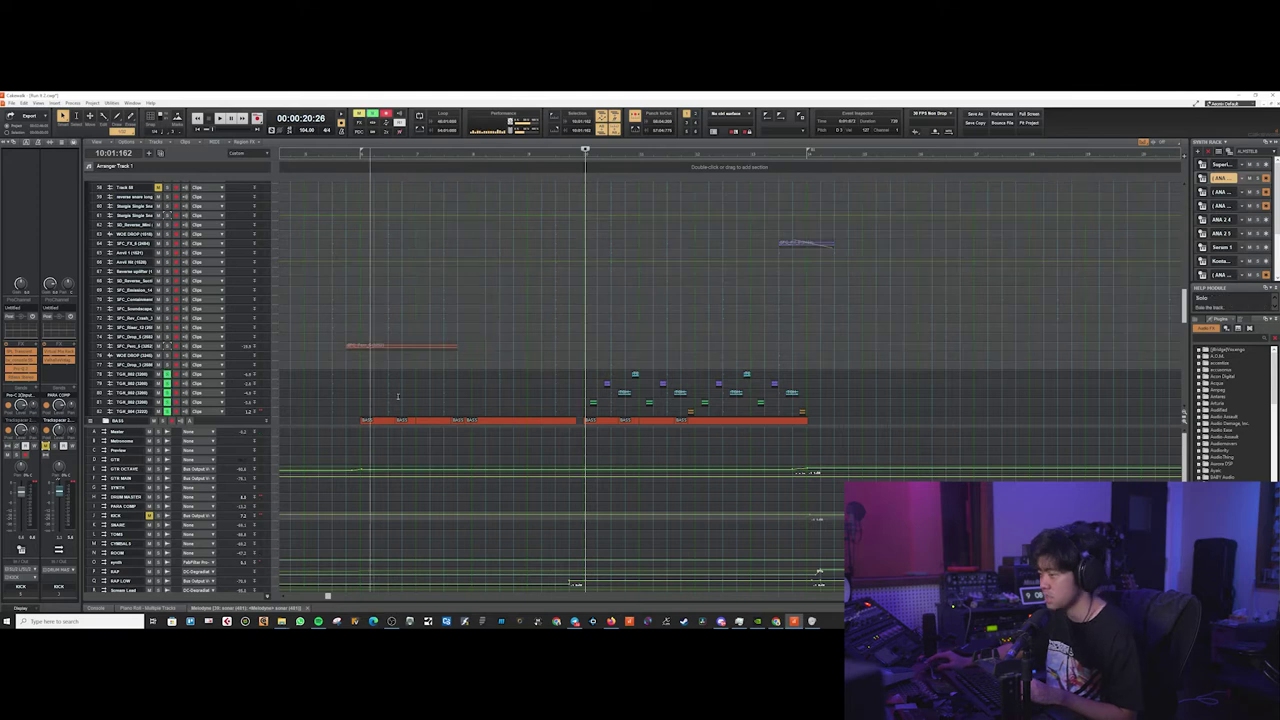
pyautogui.scroll(-3, 526, 386)
pyautogui.hscroll(1, 532, 322)
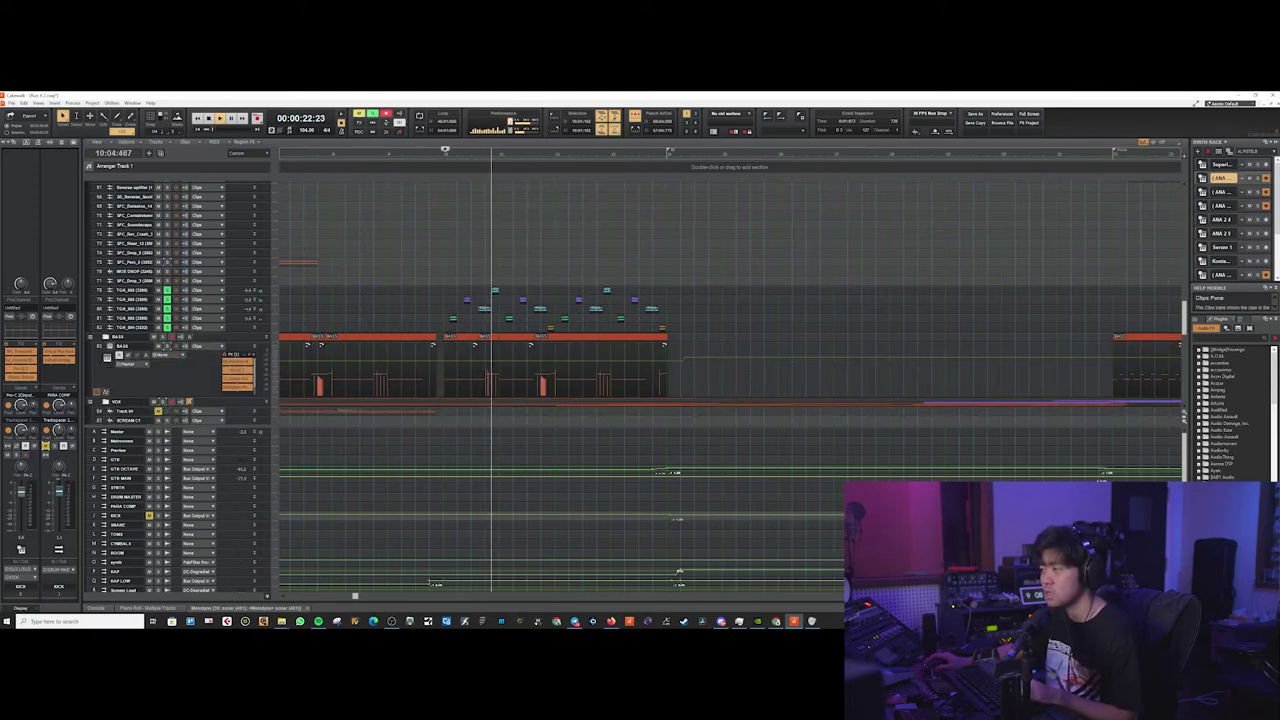
# Clear all solos and play the full mix from measure 10 while reviewing the bass and vocal tracks
pyautogui.click(372, 113)
pyautogui.hscroll(-3, 558, 300)
pyautogui.scroll(-10, 563, 290)
pyautogui.scroll(8, 554, 283)
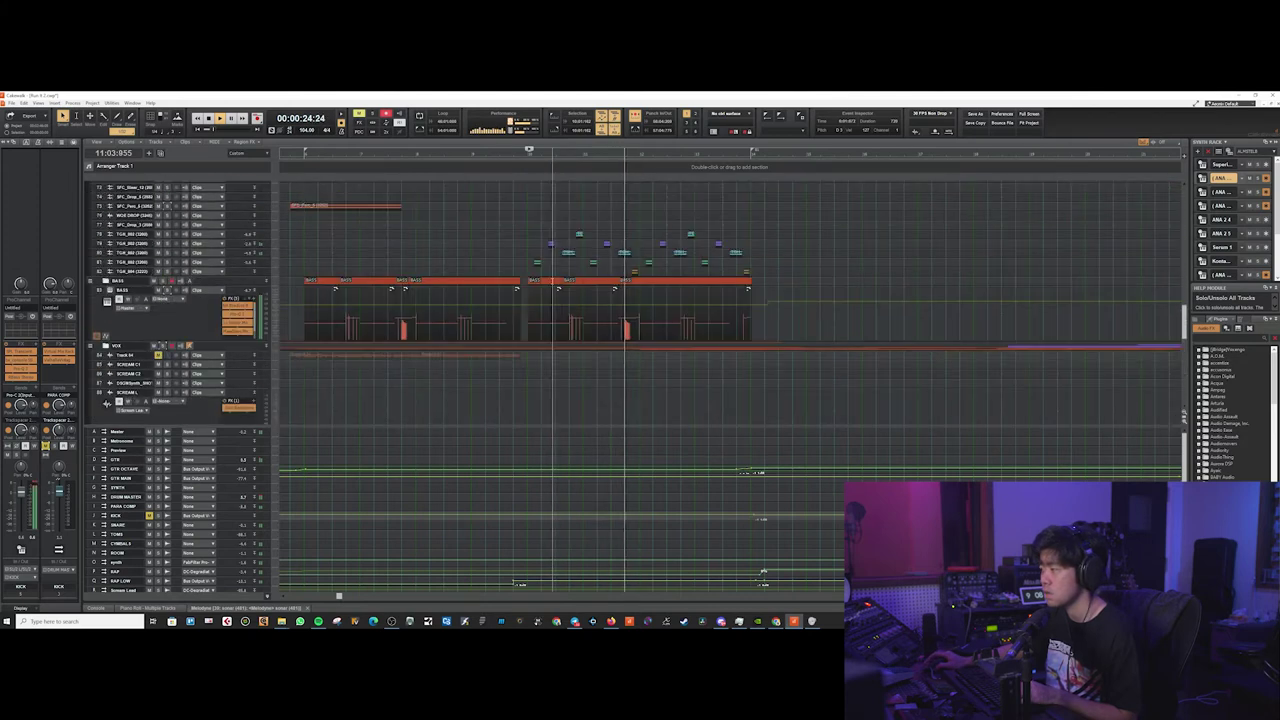
pyautogui.scroll(10, 552, 281)
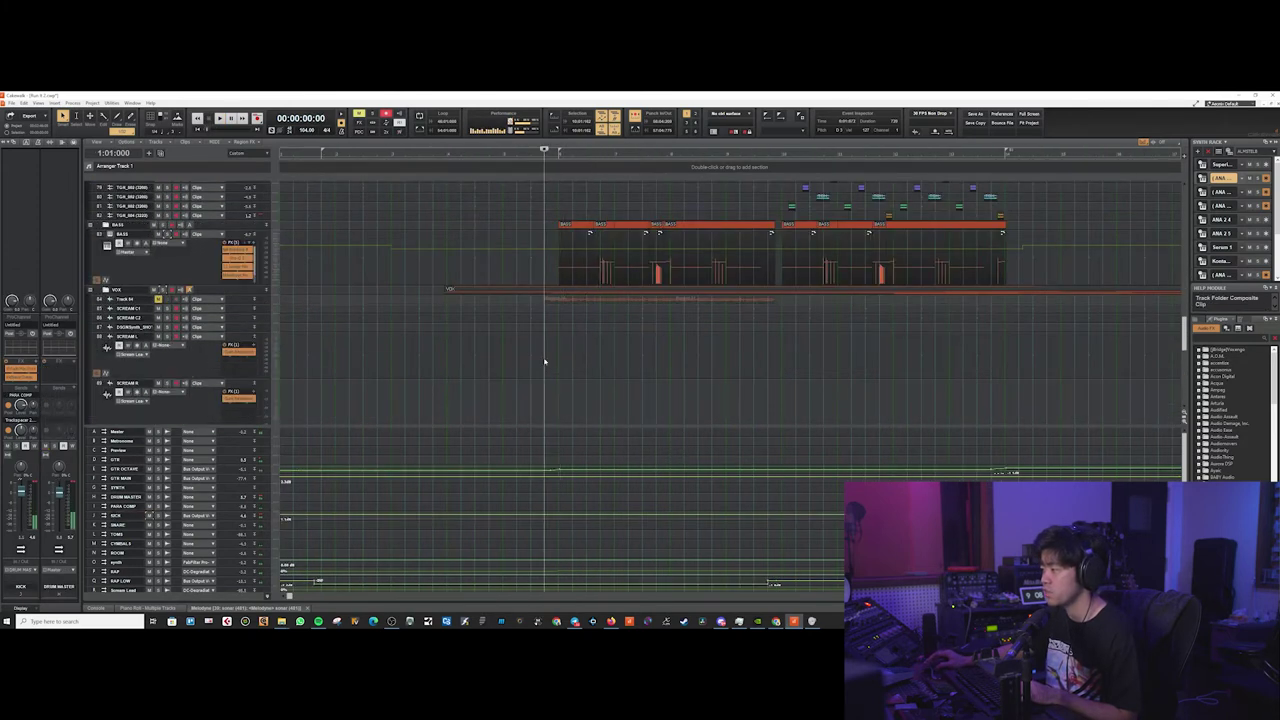
# Set playback just before measure 6 and audition the RAP 1 vocal track in solo
pyautogui.click(547, 358)
pyautogui.scroll(-10, 548, 358)
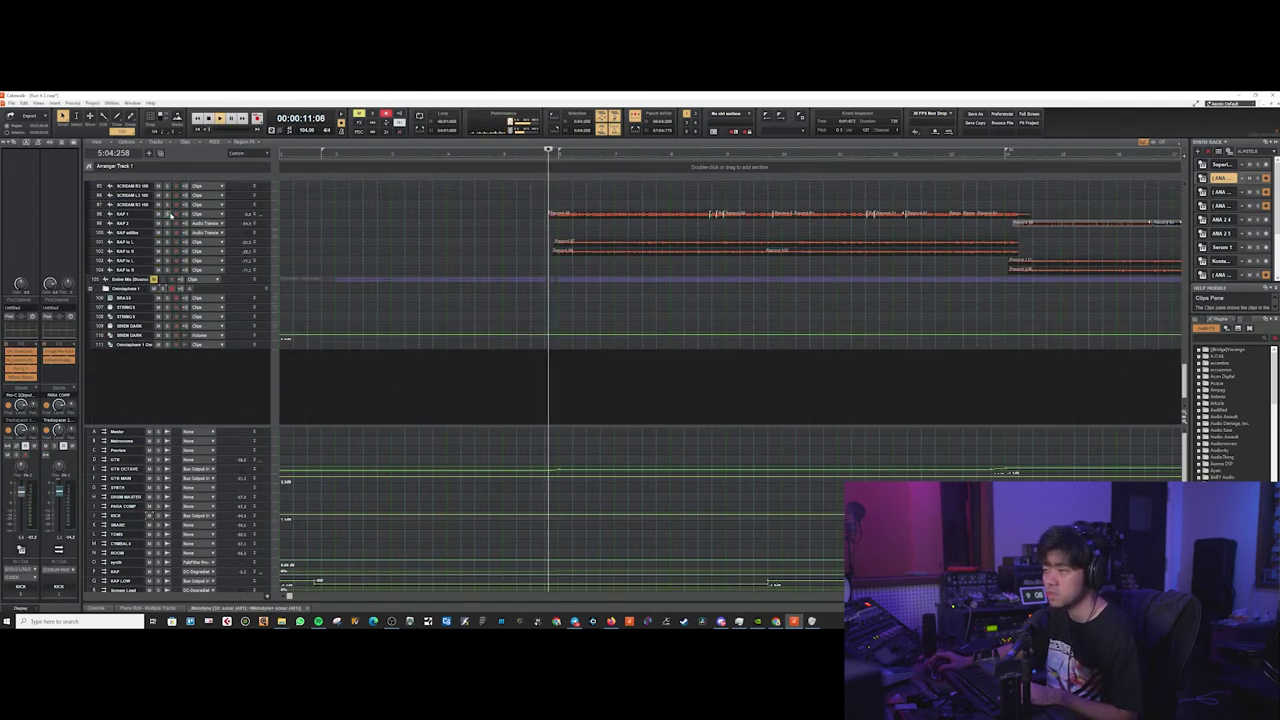
pyautogui.click(169, 214)
pyautogui.scroll(3, 618, 340)
pyautogui.hscroll(2, 574, 340)
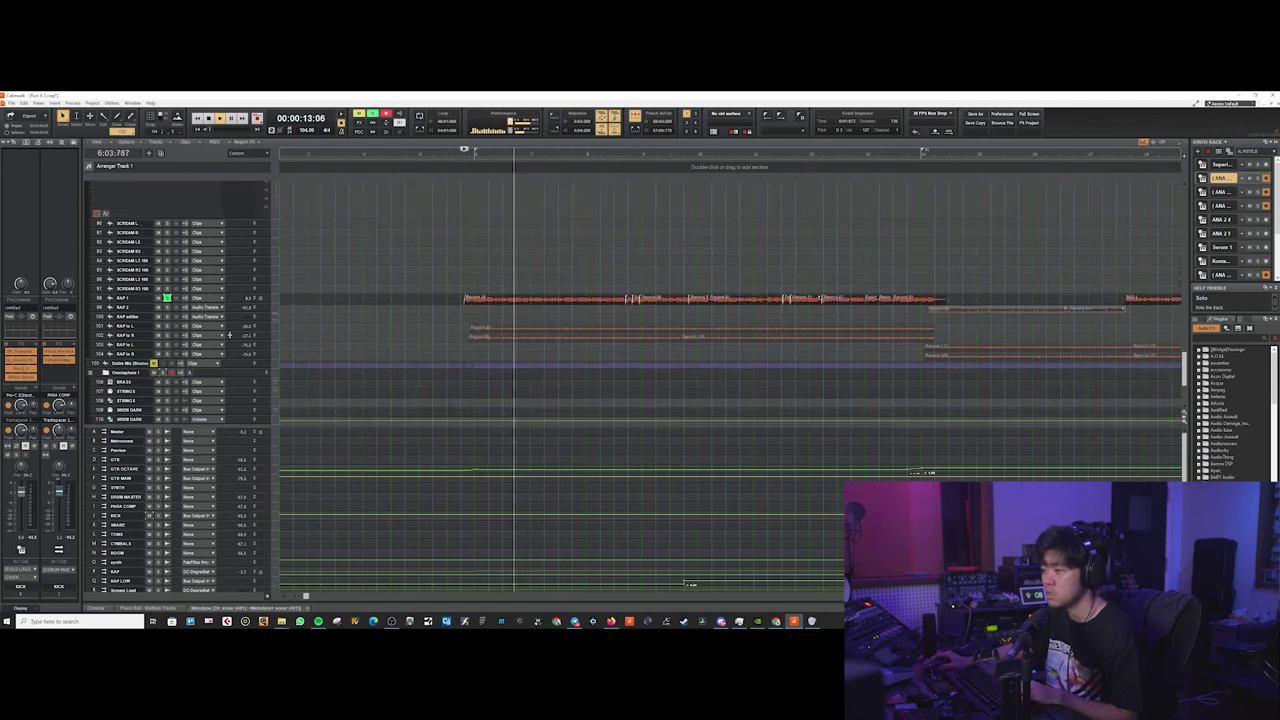
# Enlarge the RAP 1 track to show its waveform and select it to show its channel strip
pyautogui.moveTo(229, 335); pyautogui.dragTo(229, 367)
pyautogui.click(191, 346)
pyautogui.hscroll(2, 473, 268)
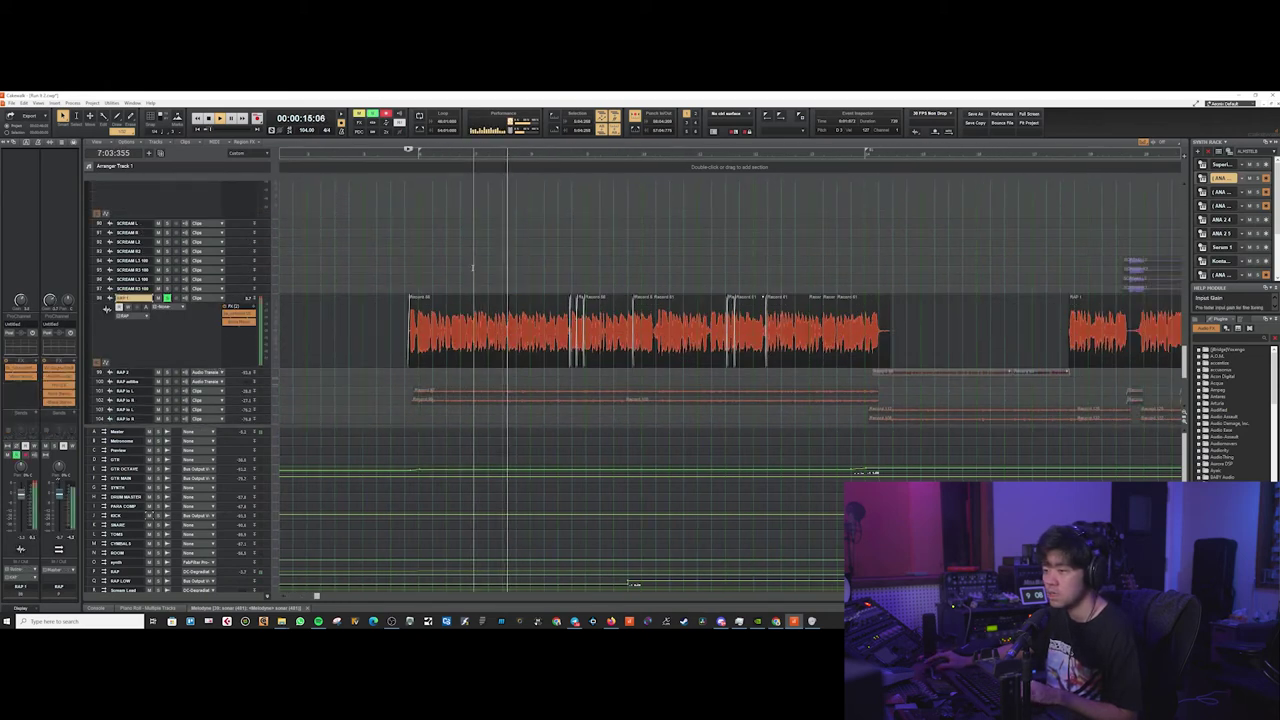
pyautogui.hscroll(1, 306, 326)
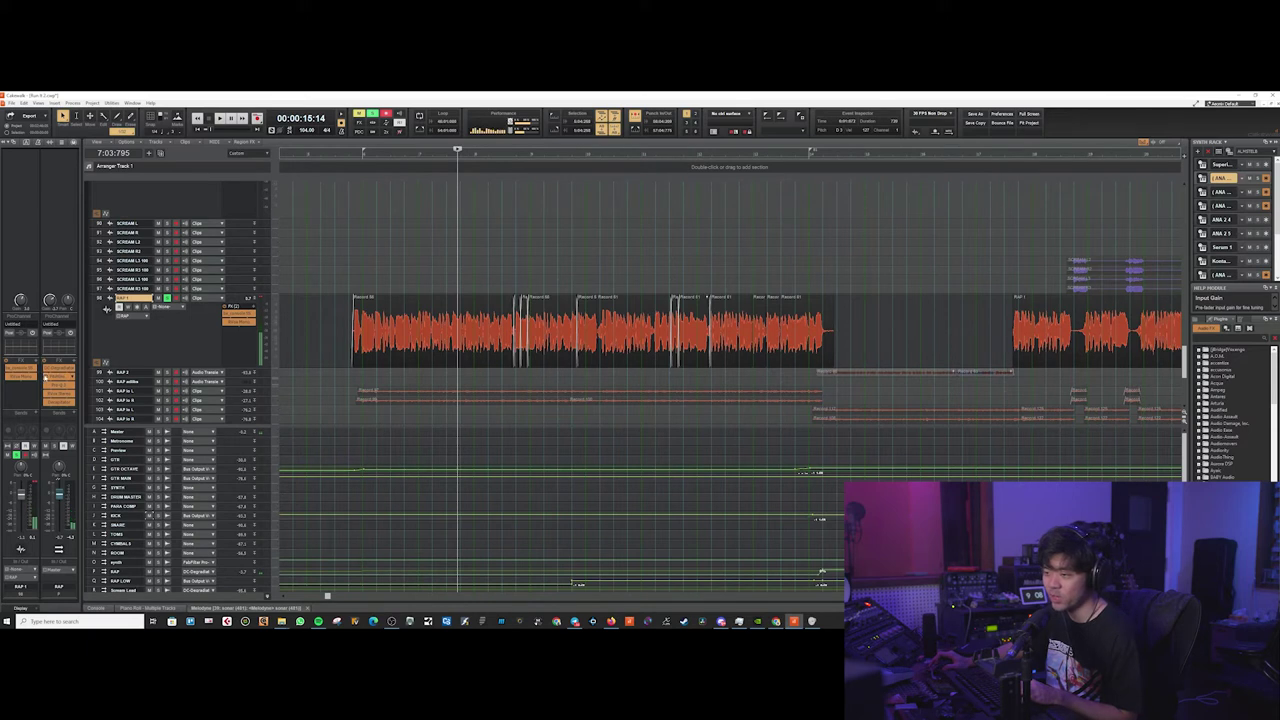
pyautogui.hscroll(-2, 343, 261)
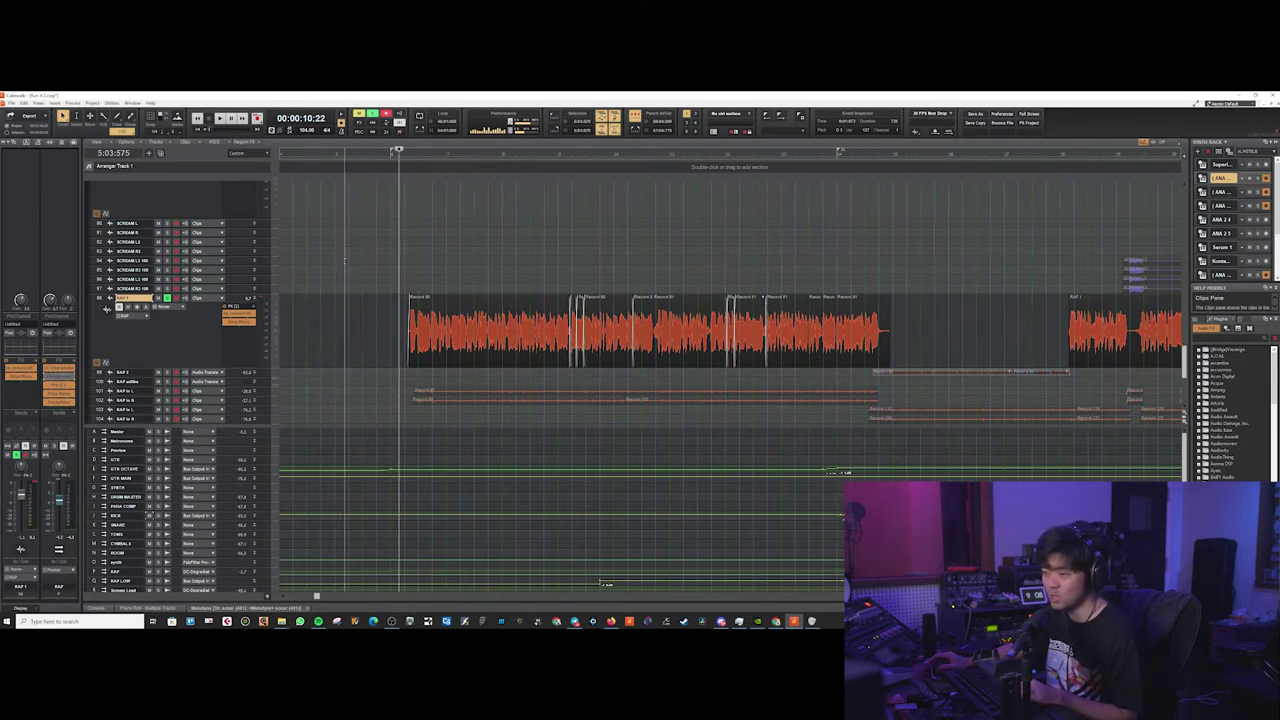
# Replay RAP 1 from measure 5, stop, and return playback to the start of its first clip
pyautogui.press('space')
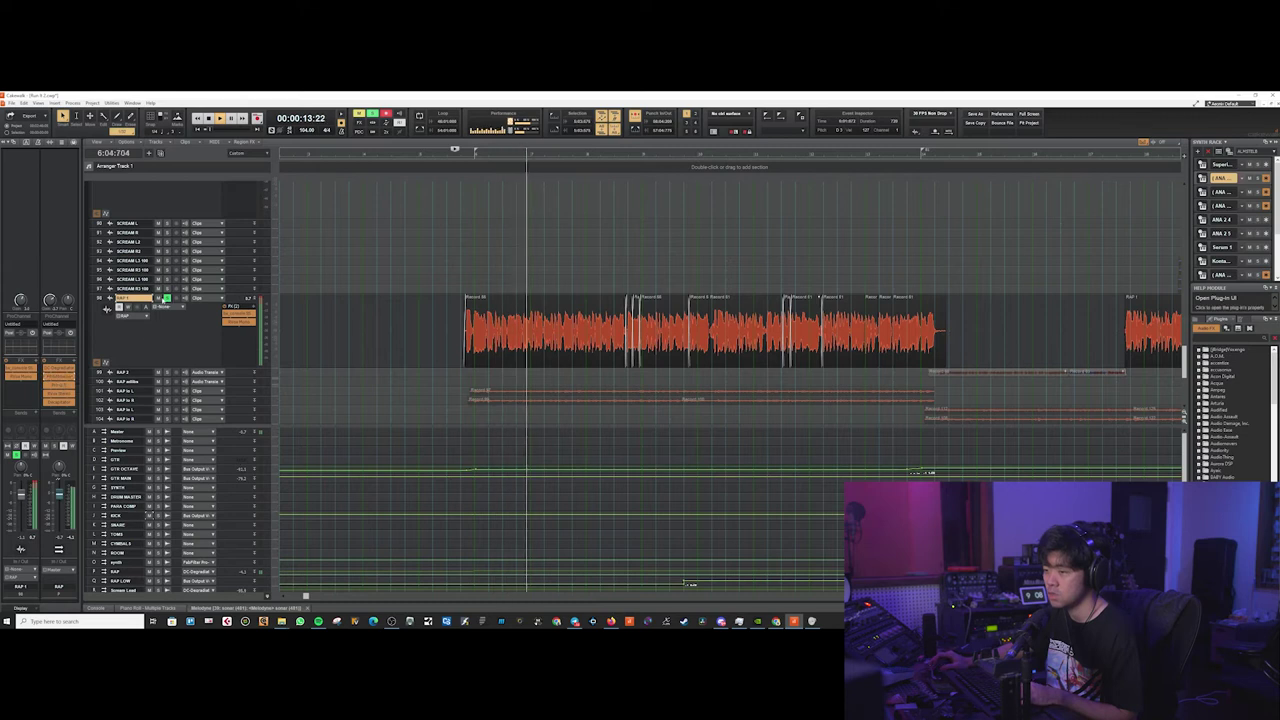
pyautogui.press('space')
pyautogui.click(467, 232)
pyautogui.scroll(-3, 330, 262)
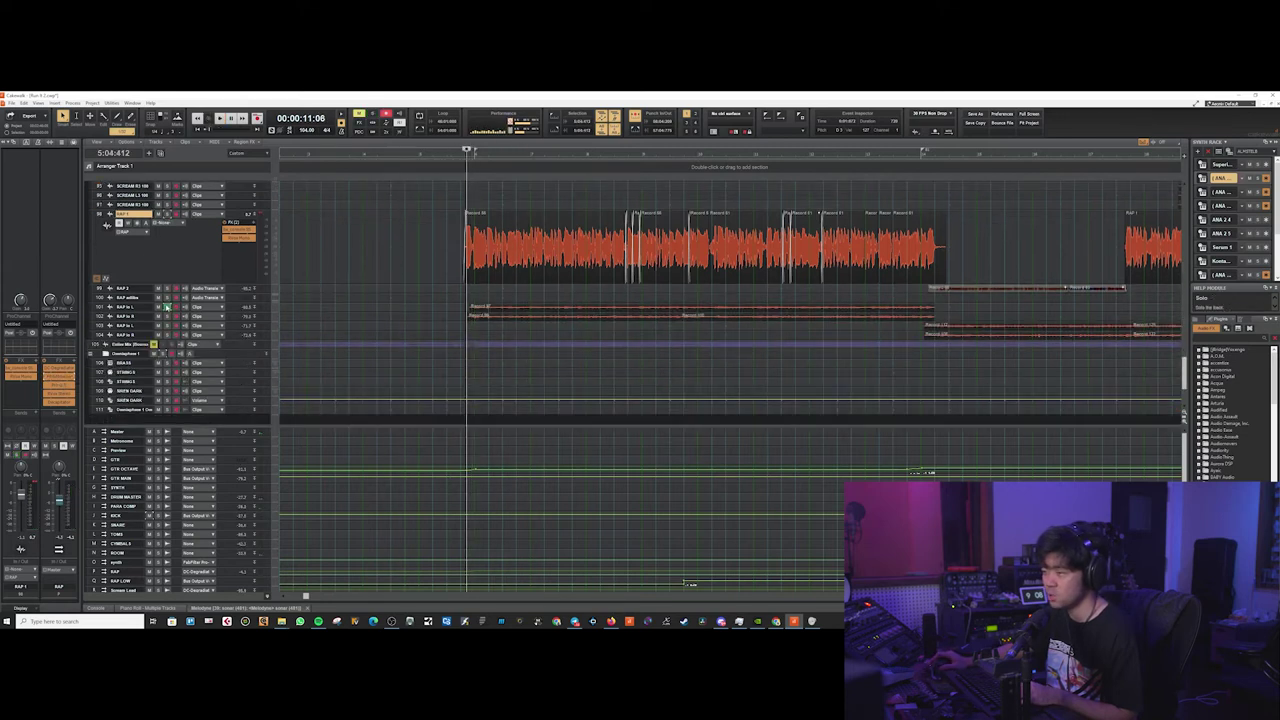
# Audition the RAP lo L track in solo and enlarge it to show its waveform
pyautogui.click(167, 307)
pyautogui.moveTo(362, 312); pyautogui.dragTo(362, 353)
pyautogui.scroll(2, 473, 300)
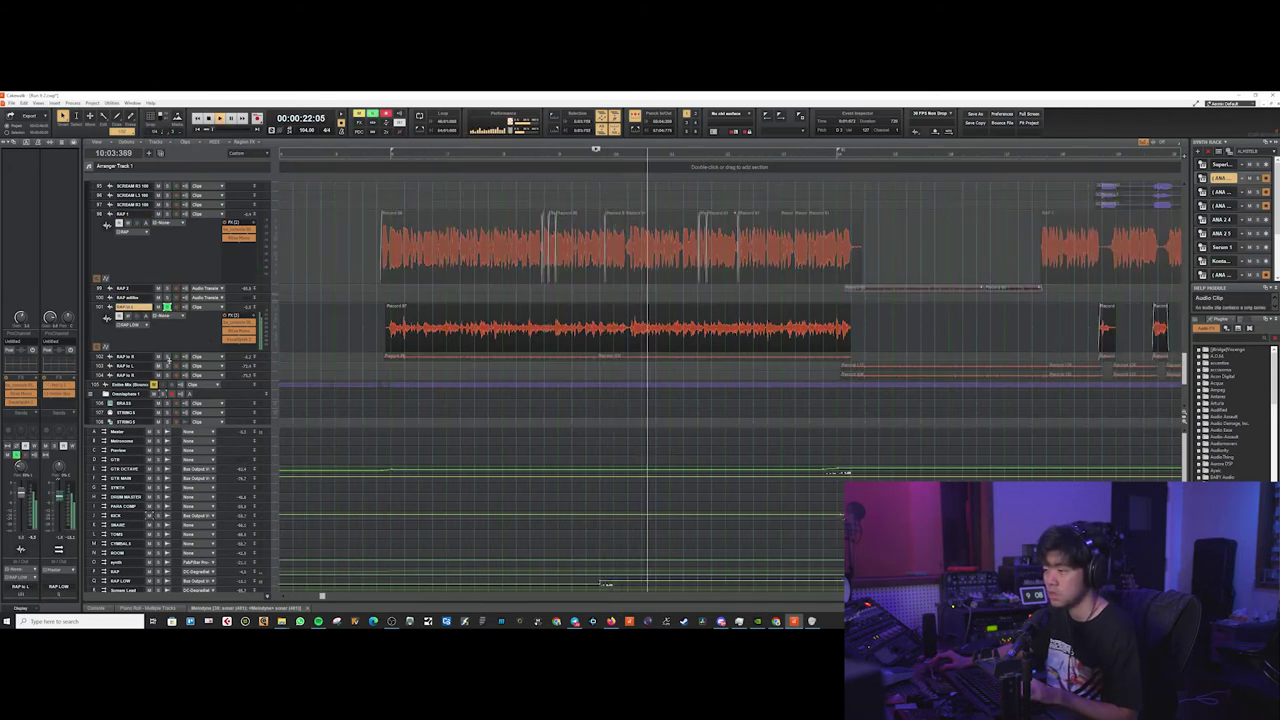
# Enlarge the RAP lo R track to show its waveform, toggle its solo, and stop playback
pyautogui.moveTo(218, 361); pyautogui.dragTo(218, 395)
pyautogui.click(167, 357)
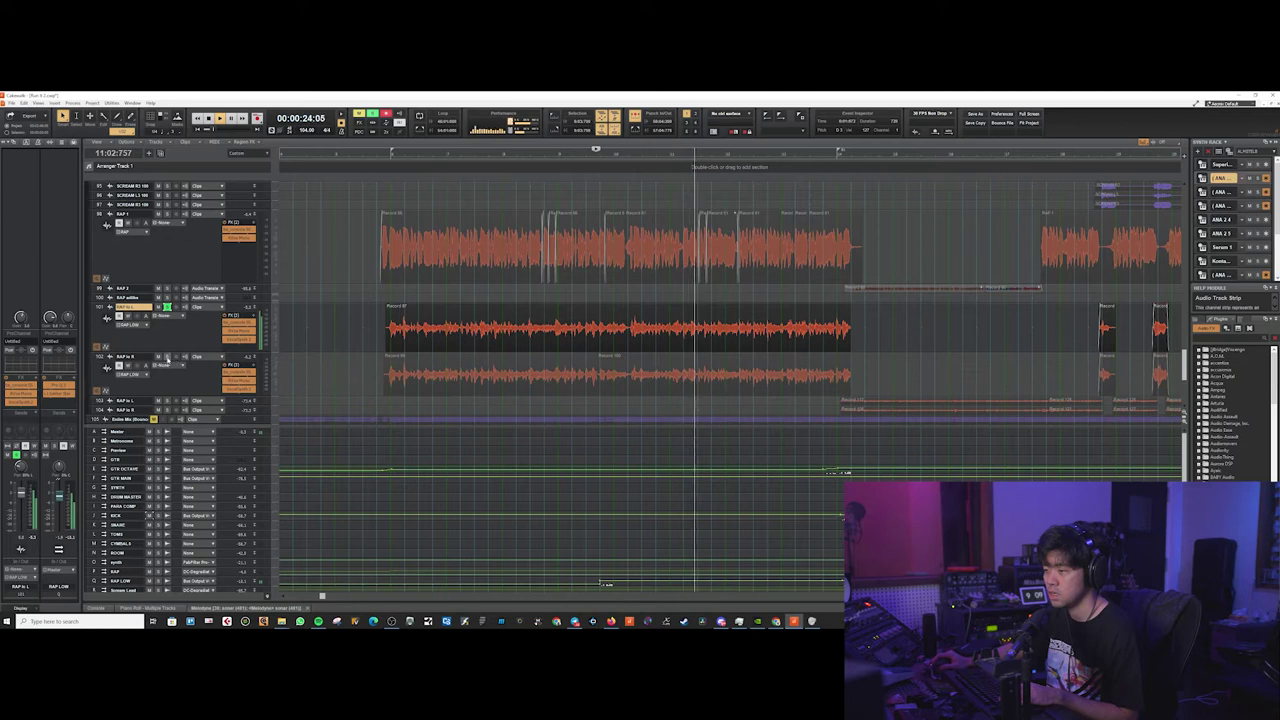
pyautogui.press('space')
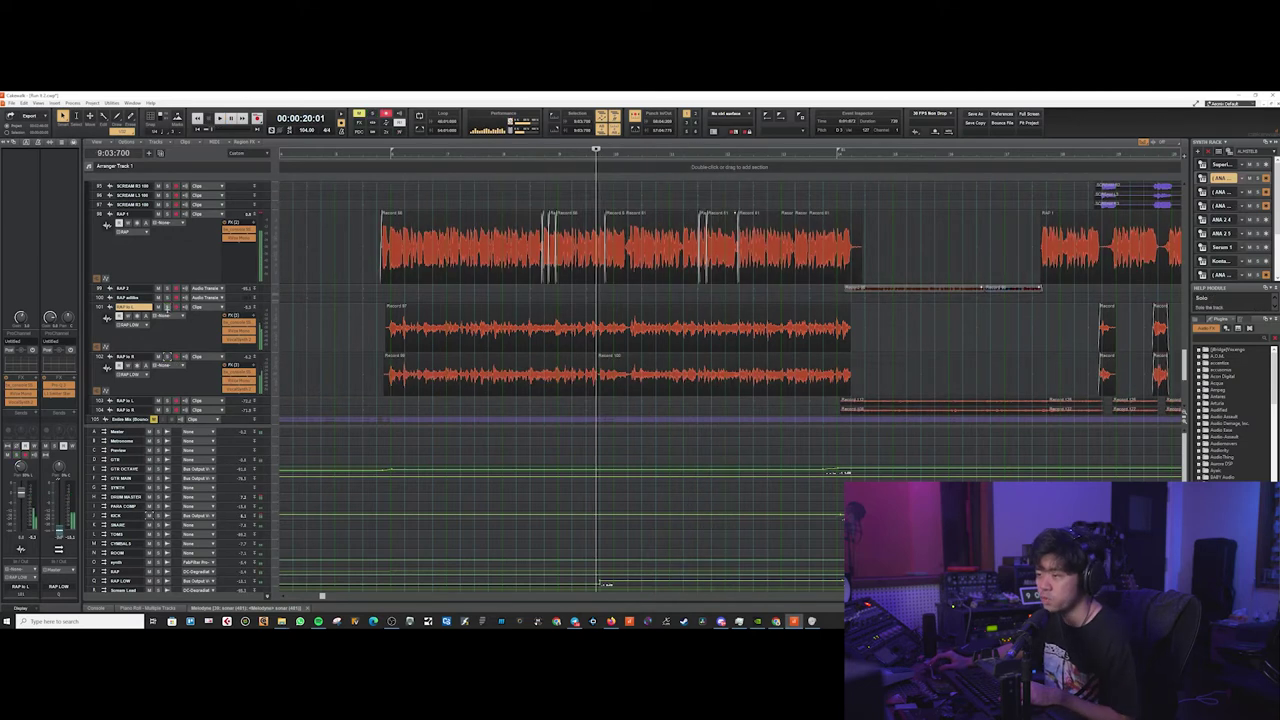
# Inspect the VocalSynth plug-in on RAP lo L, then close its preset browser and window
pyautogui.doubleClick(240, 340)
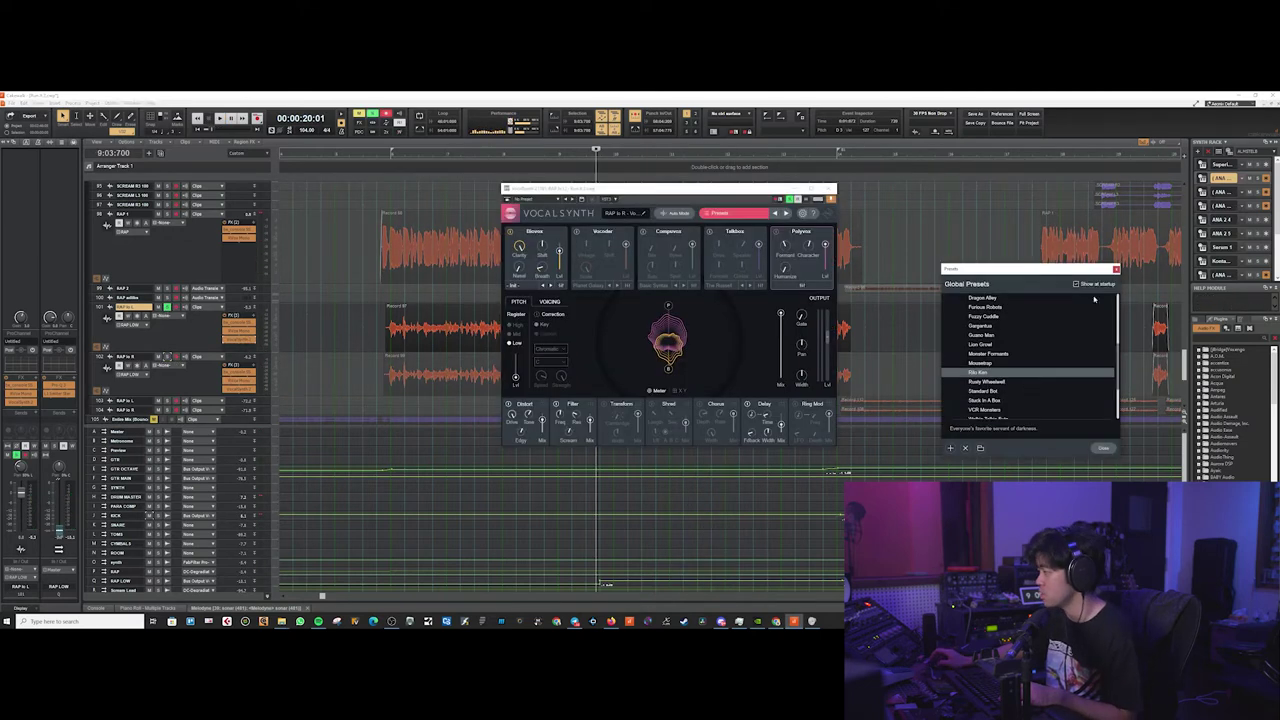
pyautogui.click(1116, 270)
pyautogui.click(829, 189)
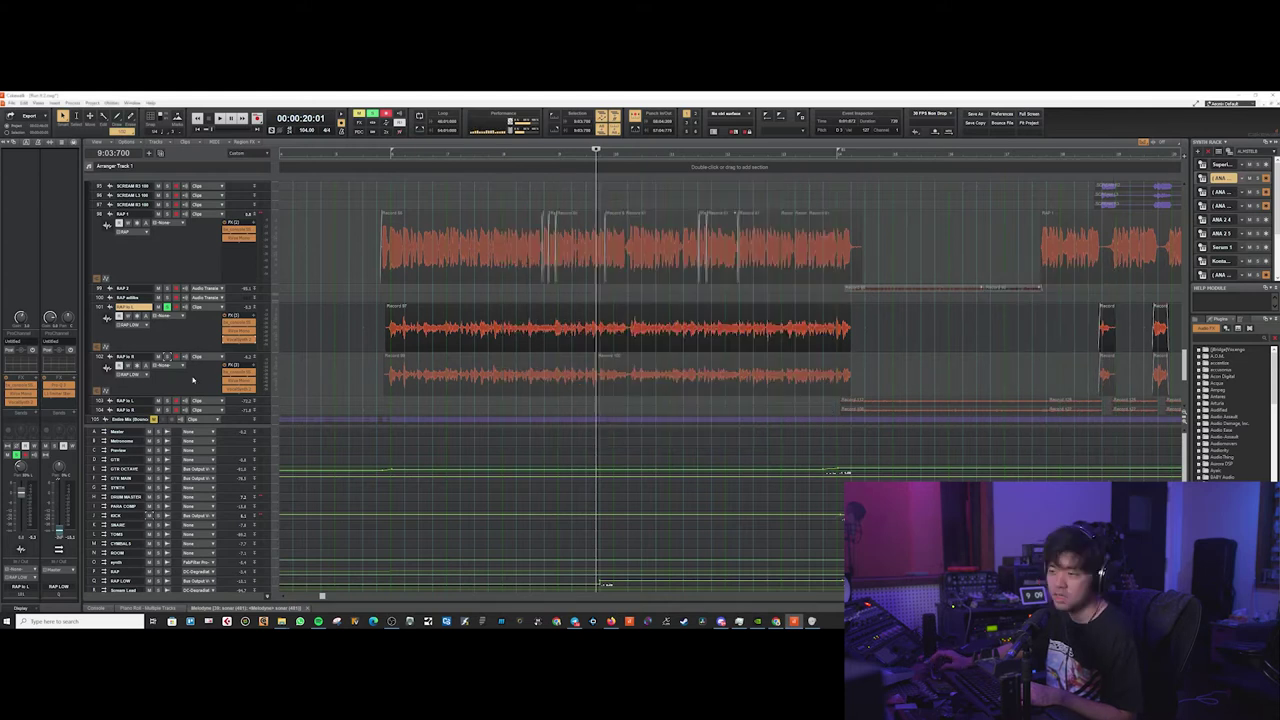
# Unsolo RAP lo L and play the full mix from just before measure 10 while reviewing the tracks up to the bass
pyautogui.click(575, 305)
pyautogui.press('space')
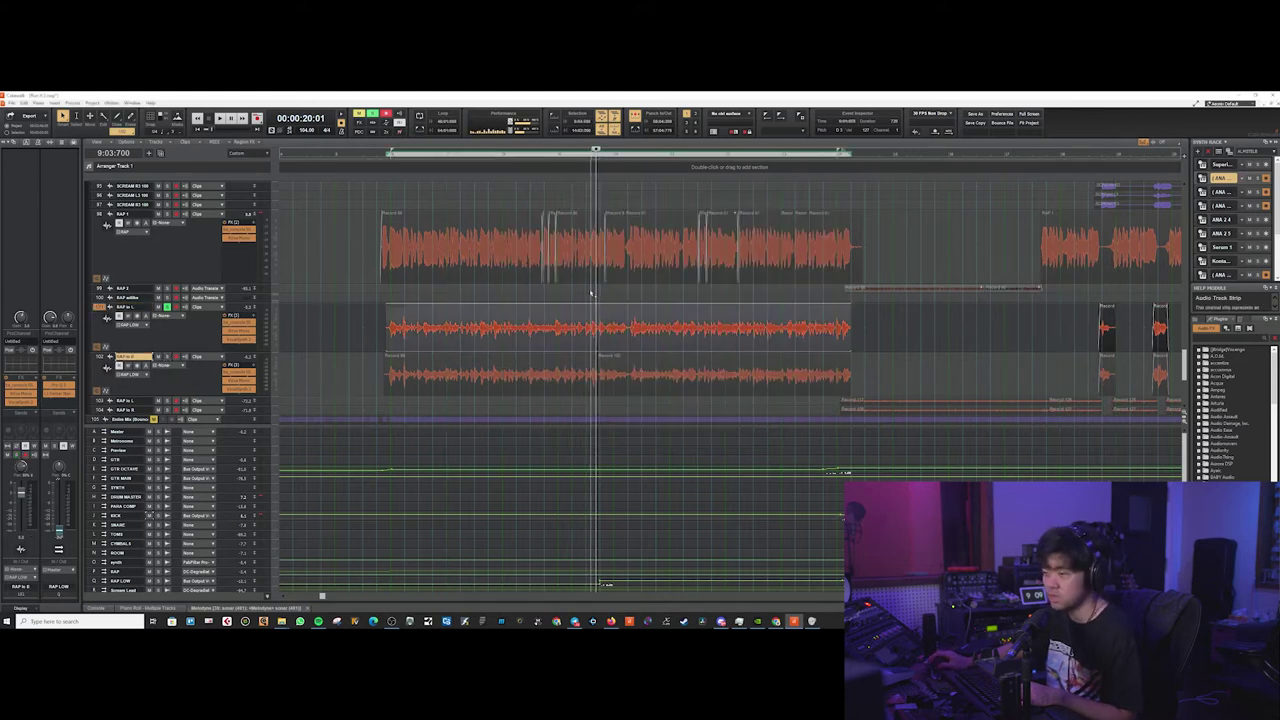
pyautogui.click(167, 307)
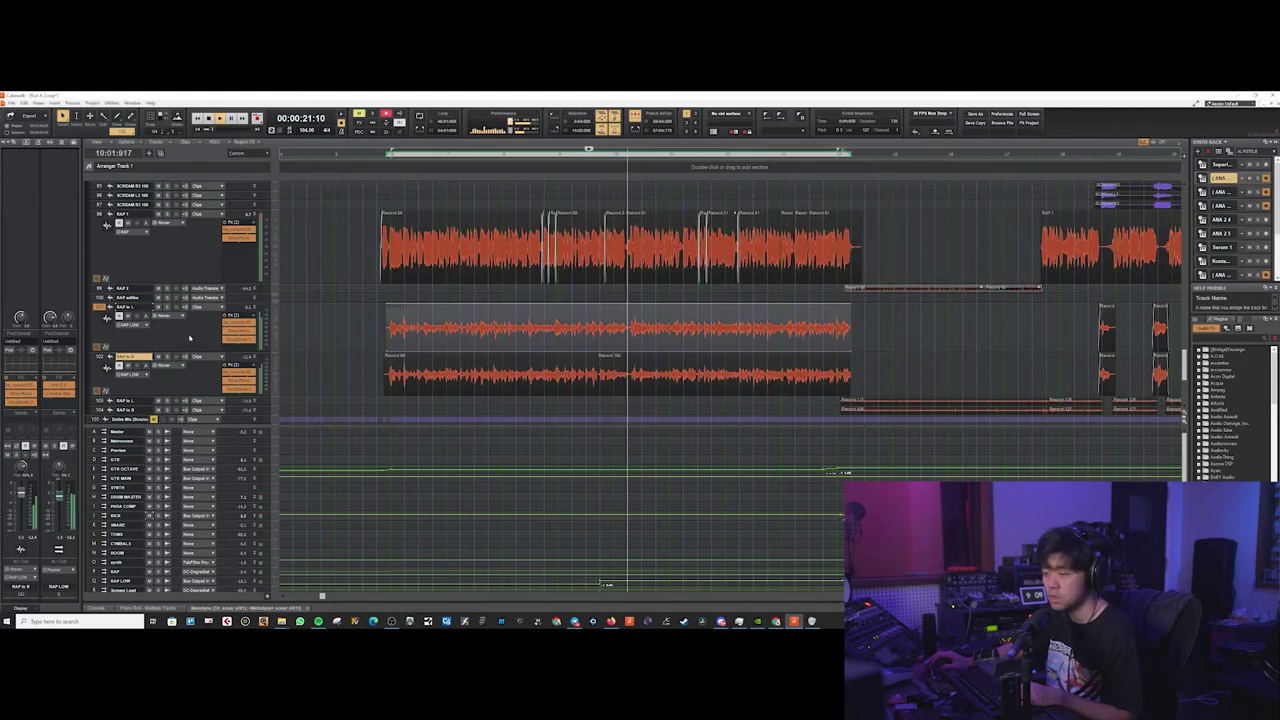
pyautogui.click(191, 336)
pyautogui.scroll(-2, 471, 317)
pyautogui.hscroll(1, 473, 317)
pyautogui.scroll(-3, 473, 317)
pyautogui.scroll(6, 473, 317)
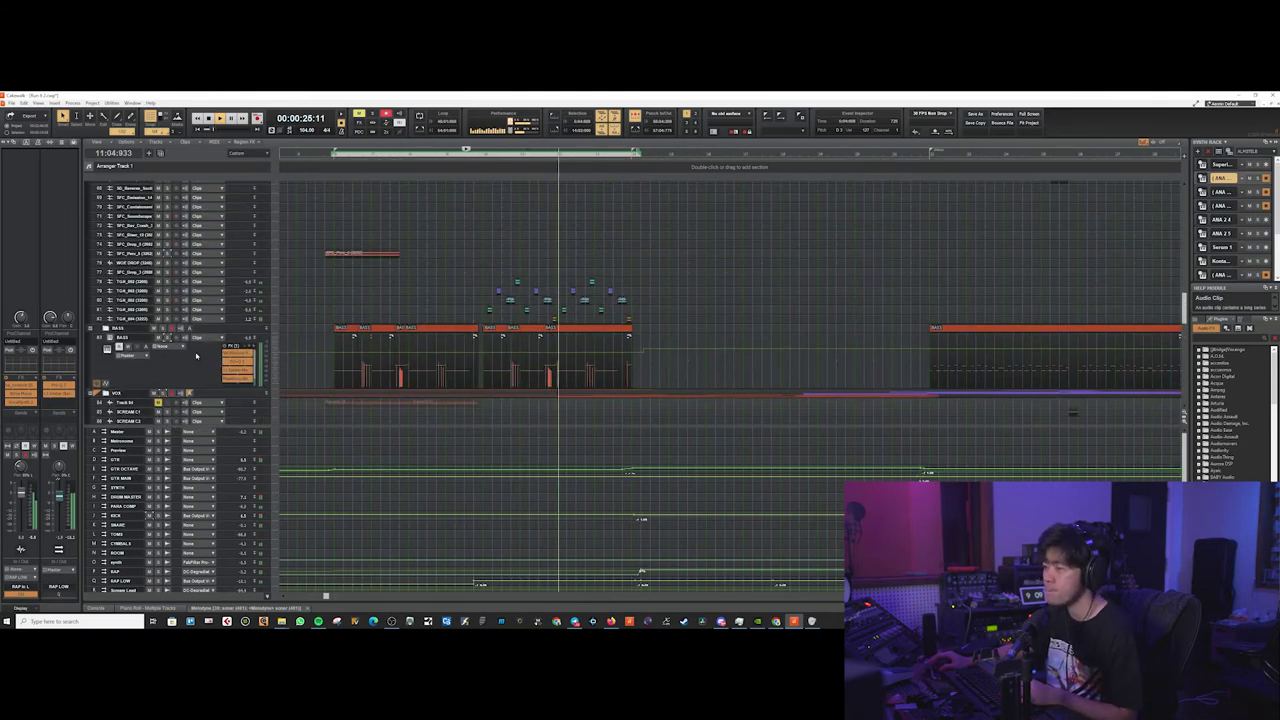
# Solo the BASS track and open its Eurobass instrument in Kontakt to inspect the whole window
pyautogui.click(167, 338)
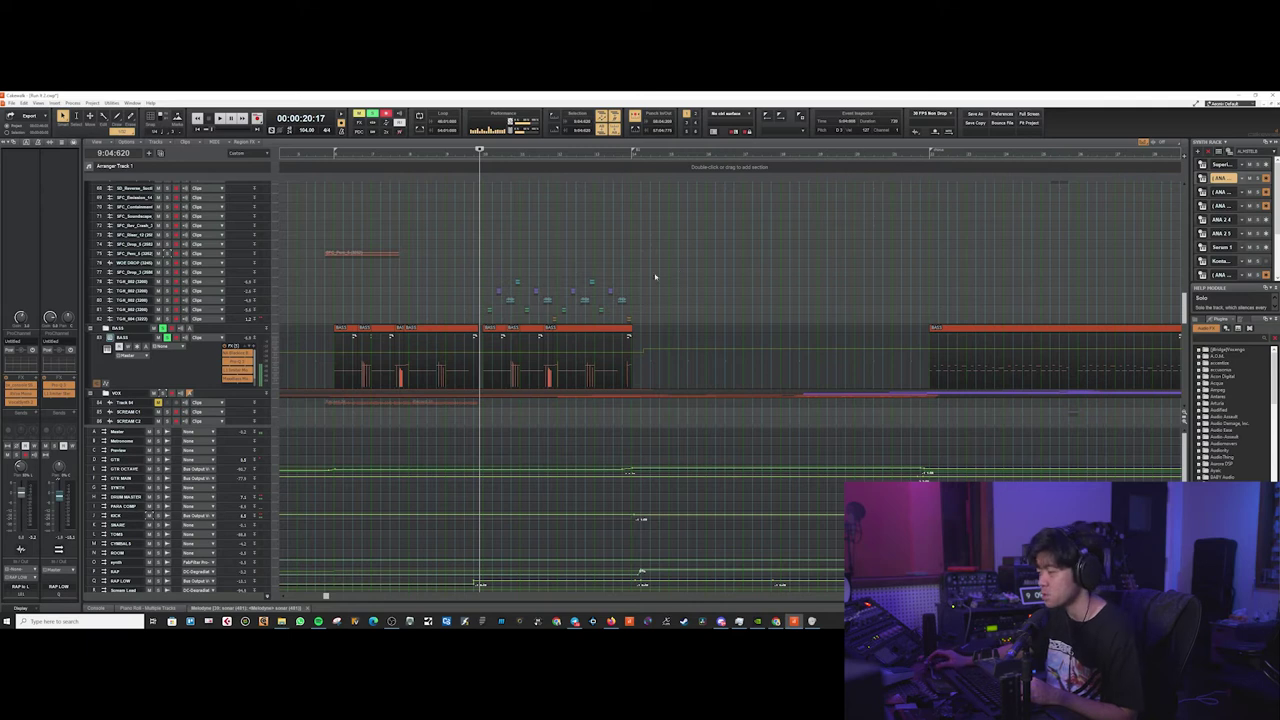
pyautogui.click(111, 338)
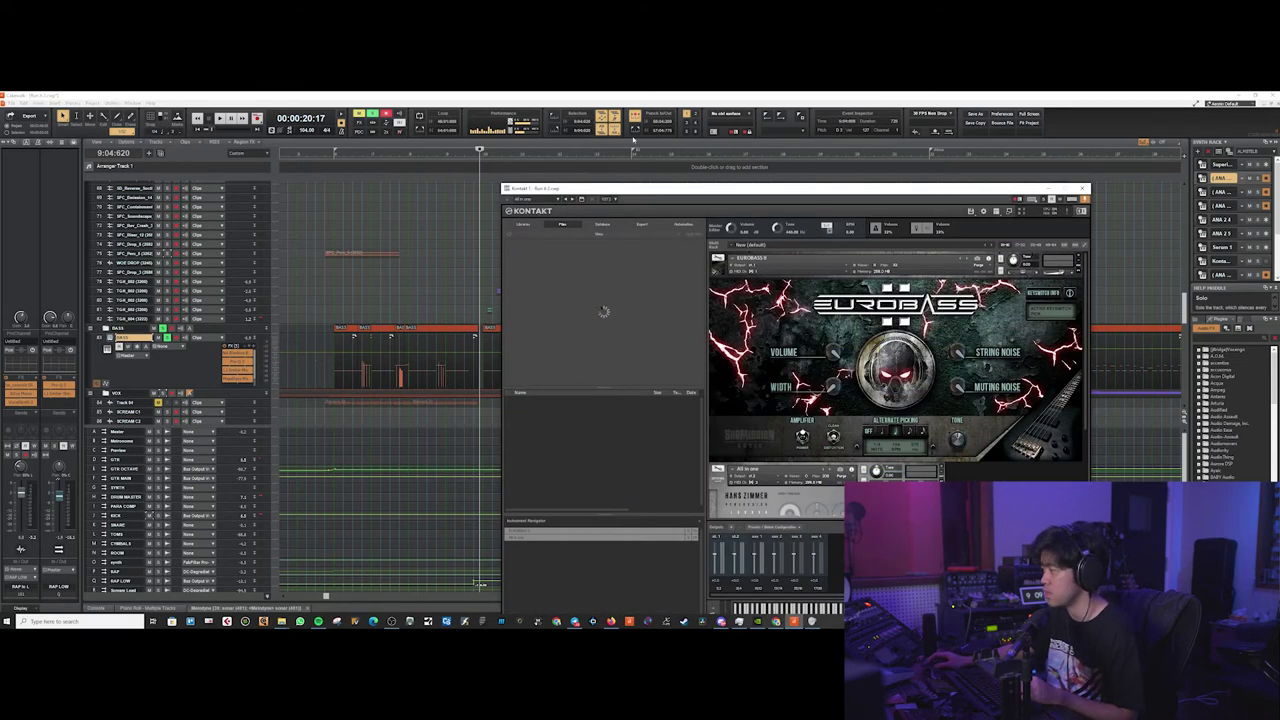
pyautogui.moveTo(882, 204); pyautogui.dragTo(724, 160)
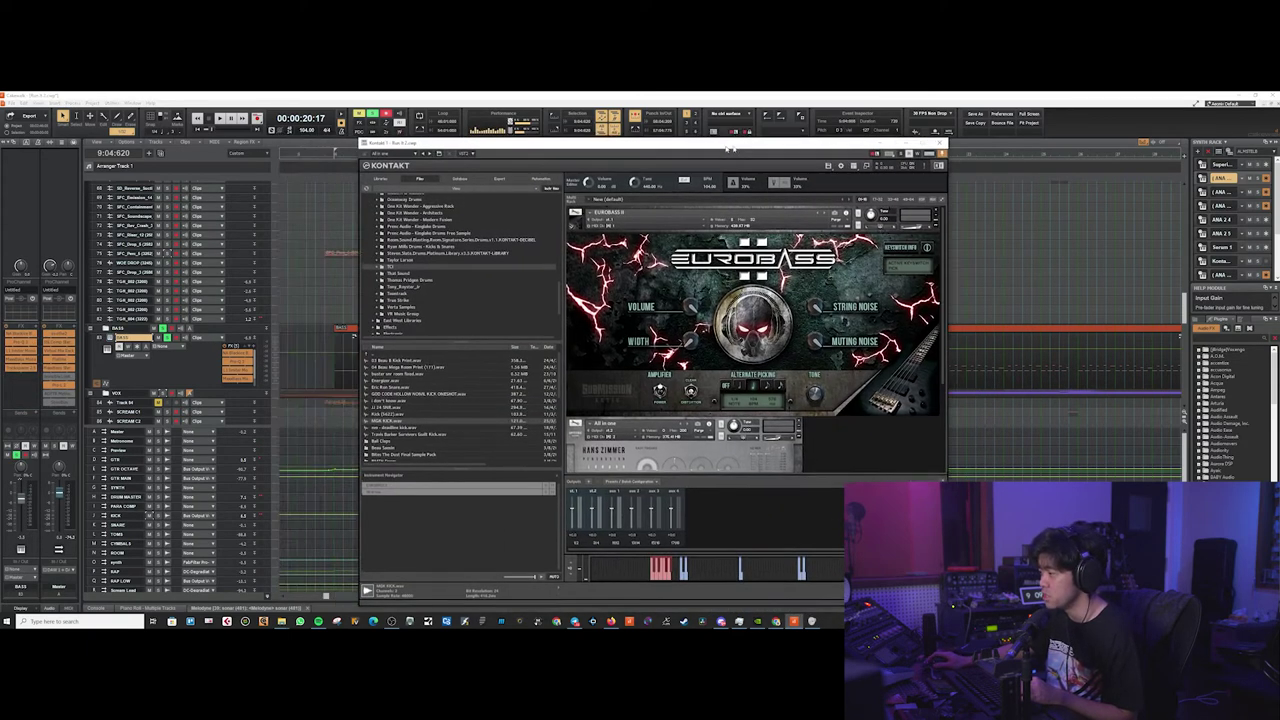
# Close Kontakt and open the first insert plug-in on the BASS channel for inspection
pyautogui.click(942, 142)
pyautogui.doubleClick(21, 333)
pyautogui.moveTo(506, 141); pyautogui.dragTo(705, 192)
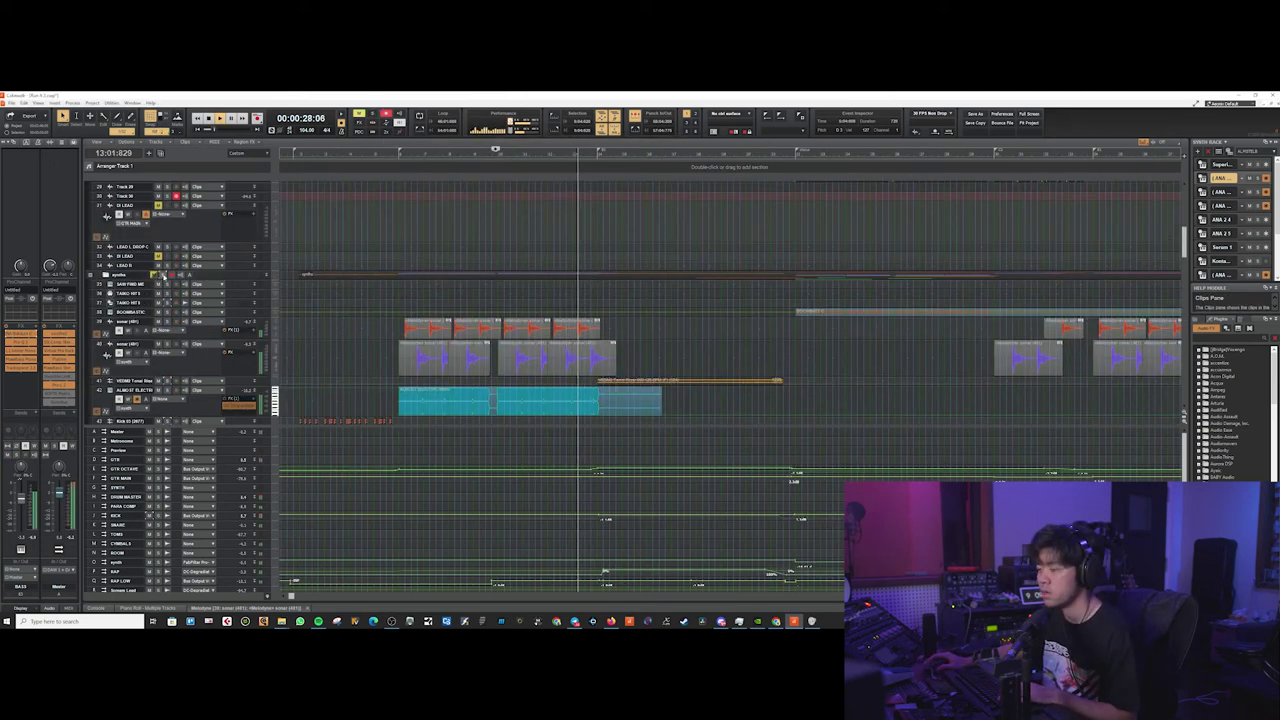
# Play on past measure 14 and review the guitar, synth and sample tracks of that section
pyautogui.hscroll(1, 567, 272)
pyautogui.scroll(1, 569, 272)
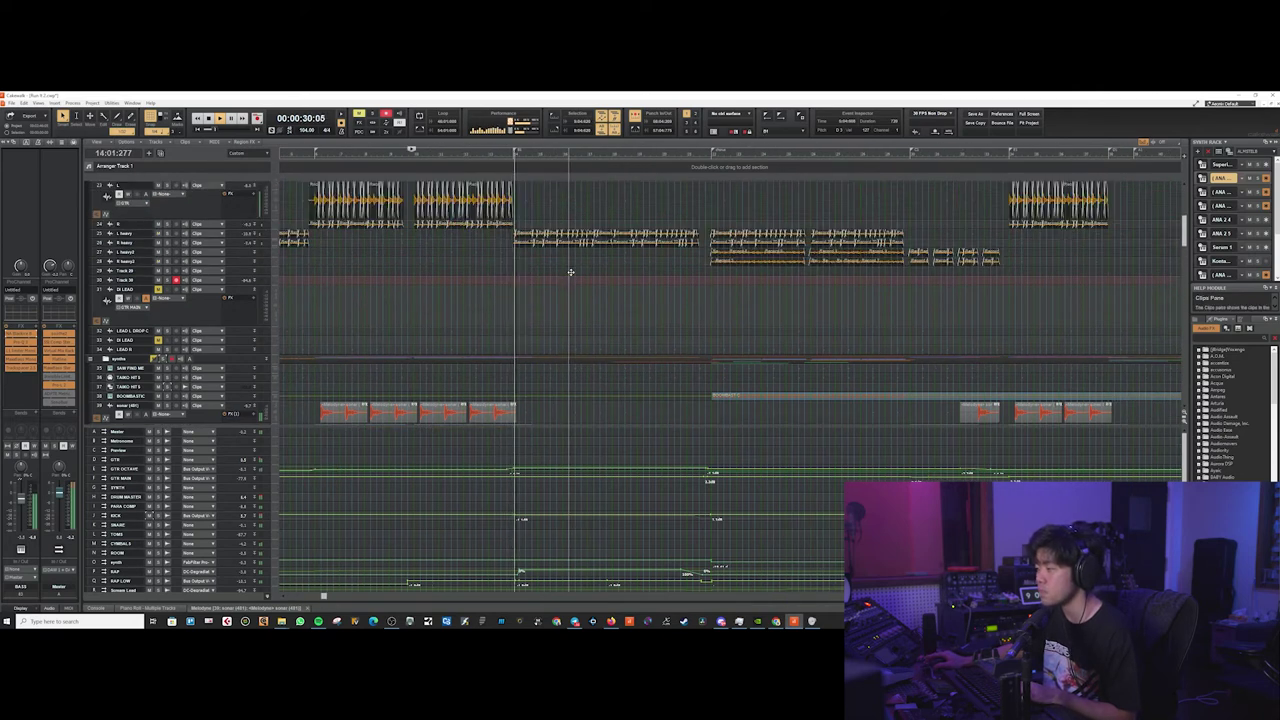
pyautogui.scroll(-1, 569, 272)
pyautogui.scroll(-6, 205, 287)
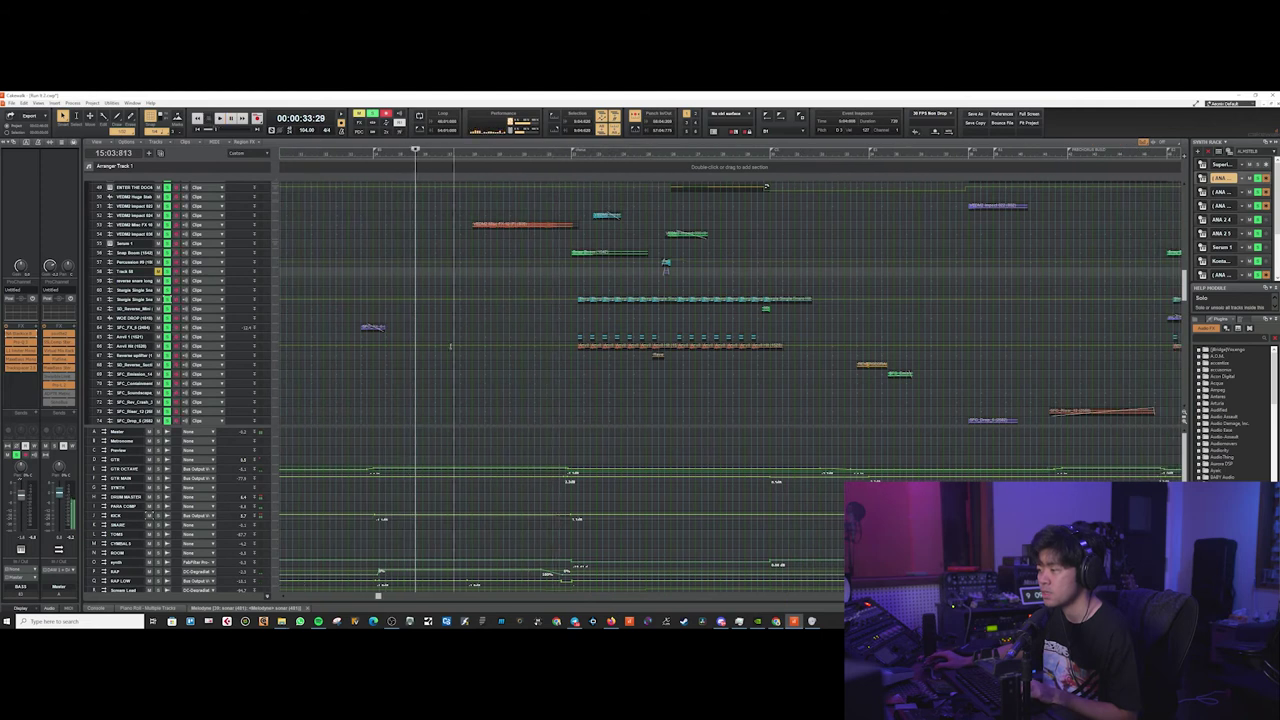
pyautogui.scroll(-6, 530, 320)
pyautogui.scroll(10, 505, 335)
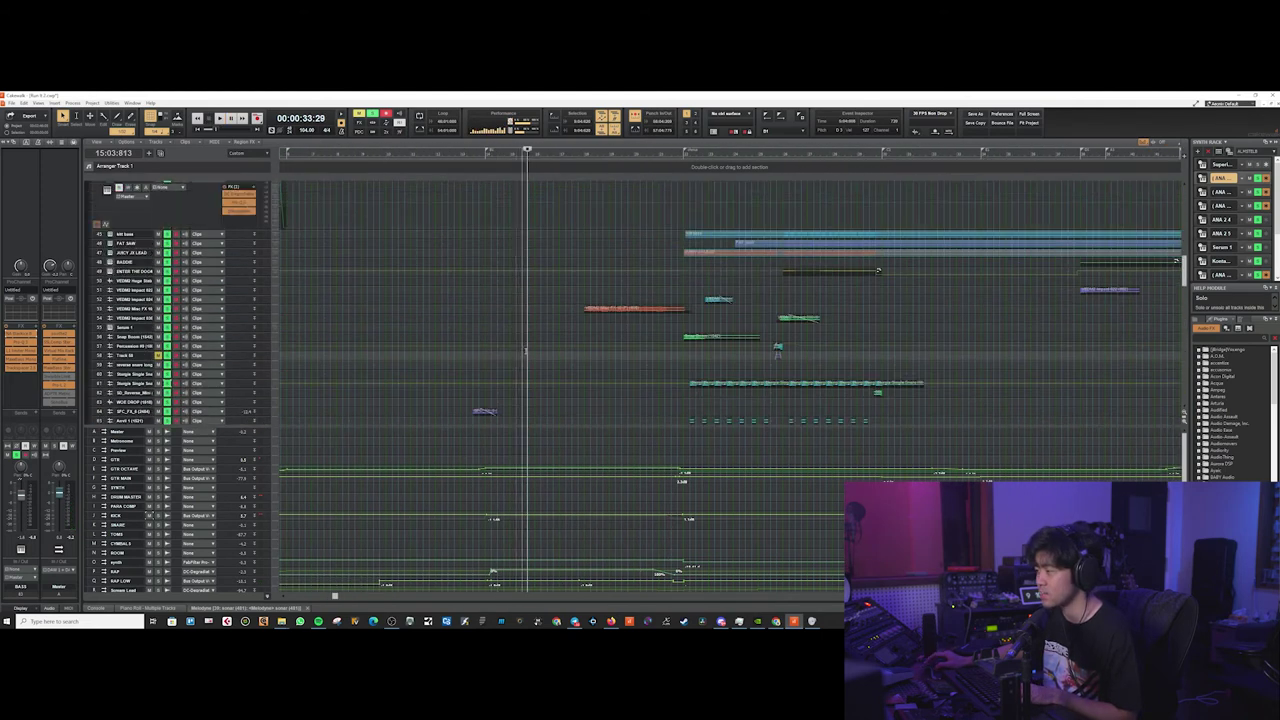
# Clear all solos and audition the L heavy guitar track in solo from measure 14
pyautogui.click(618, 388)
pyautogui.click(374, 114)
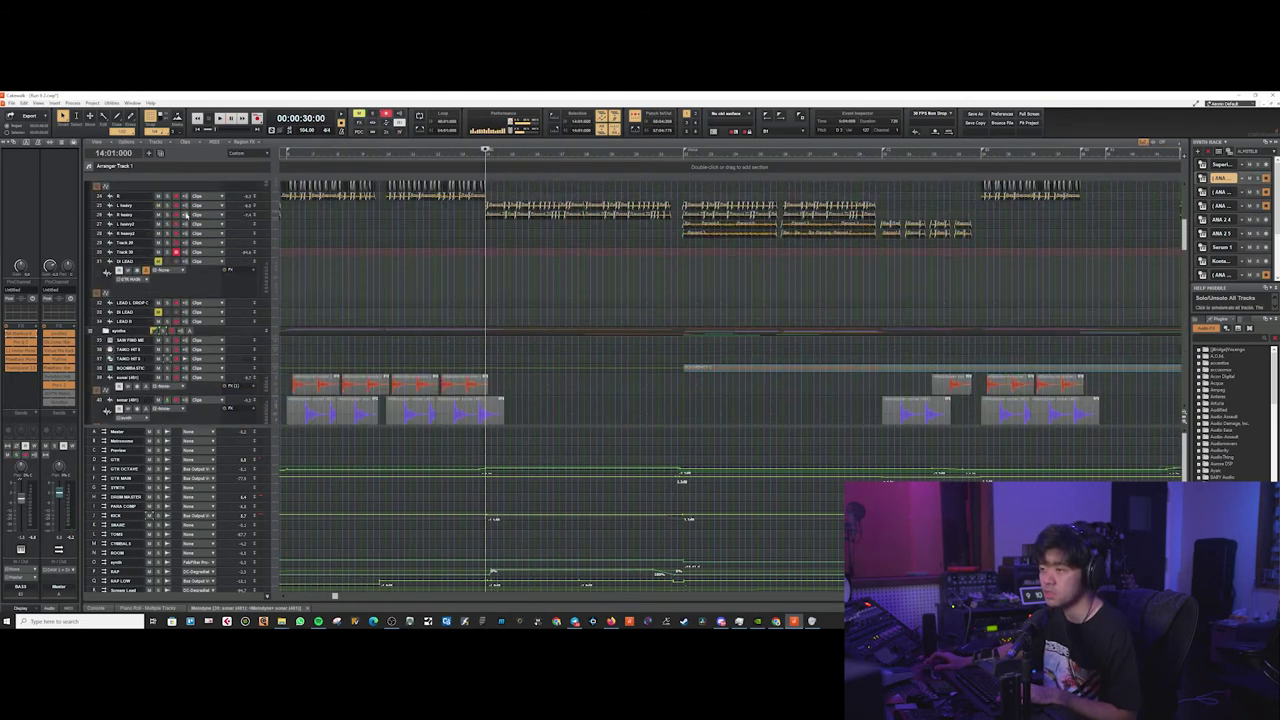
pyautogui.click(167, 205)
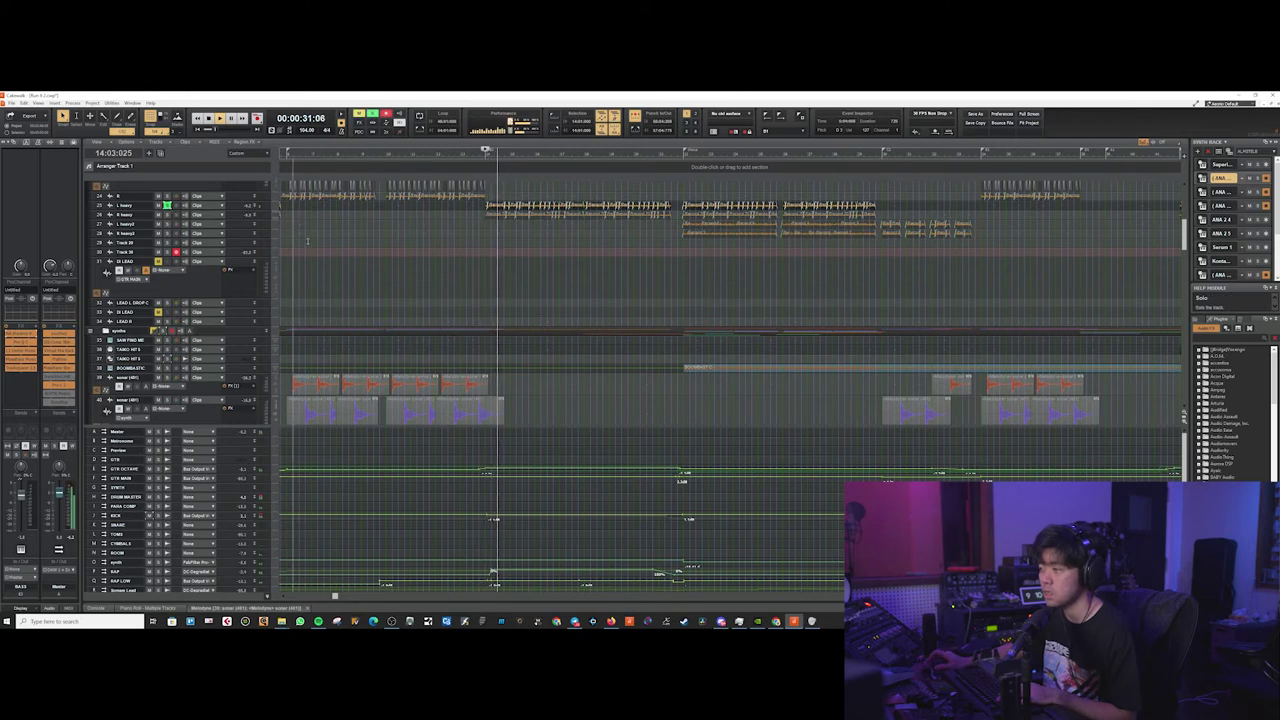
pyautogui.scroll(-3, 447, 268)
pyautogui.scroll(1, 446, 268)
pyautogui.scroll(3, 445, 267)
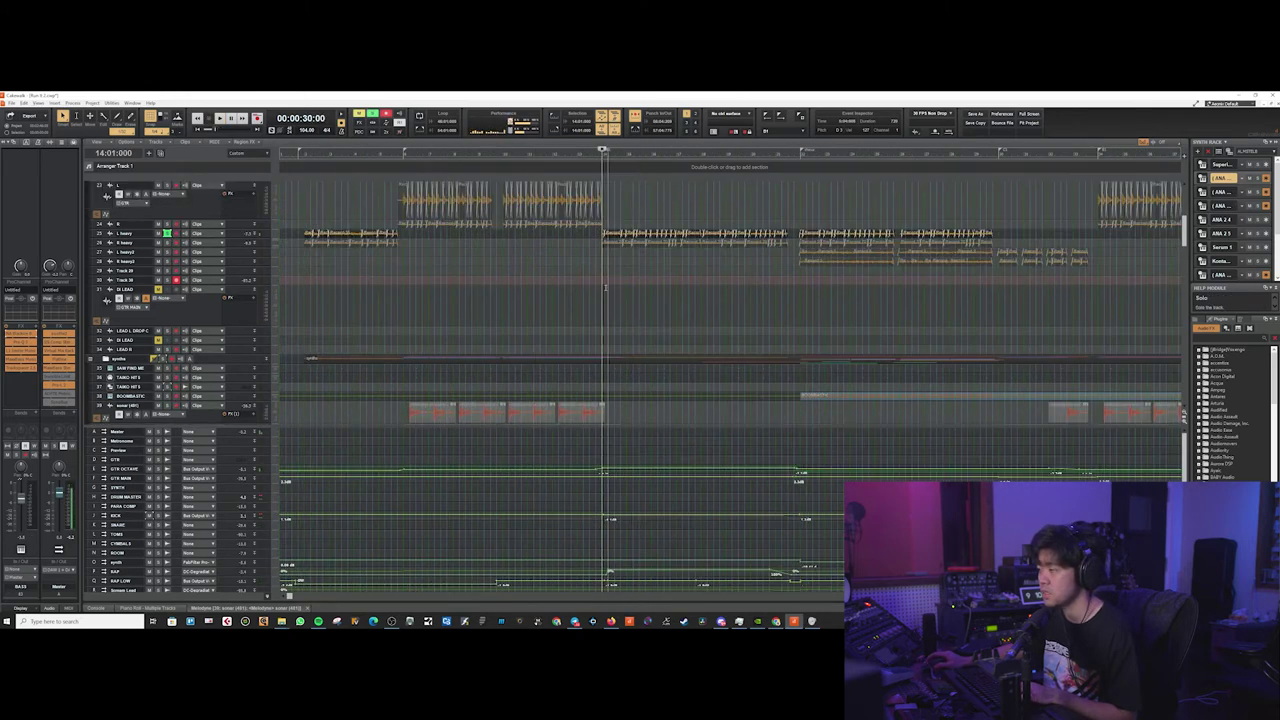
# Clear all solos and play the full mix from measure 21 while reviewing the synth and sample tracks
pyautogui.hscroll(5, 616, 282)
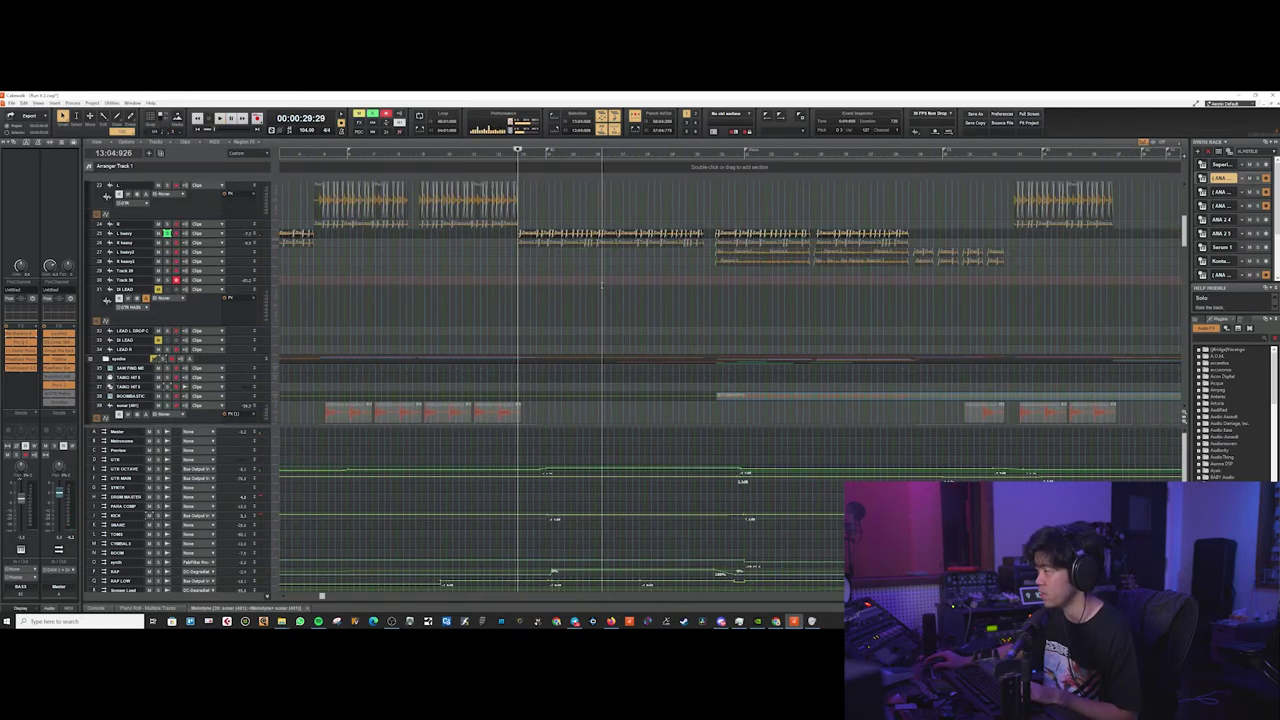
pyautogui.click(637, 281)
pyautogui.press('space')
pyautogui.click(373, 114)
pyautogui.scroll(3, 688, 280)
pyautogui.scroll(-10, 650, 280)
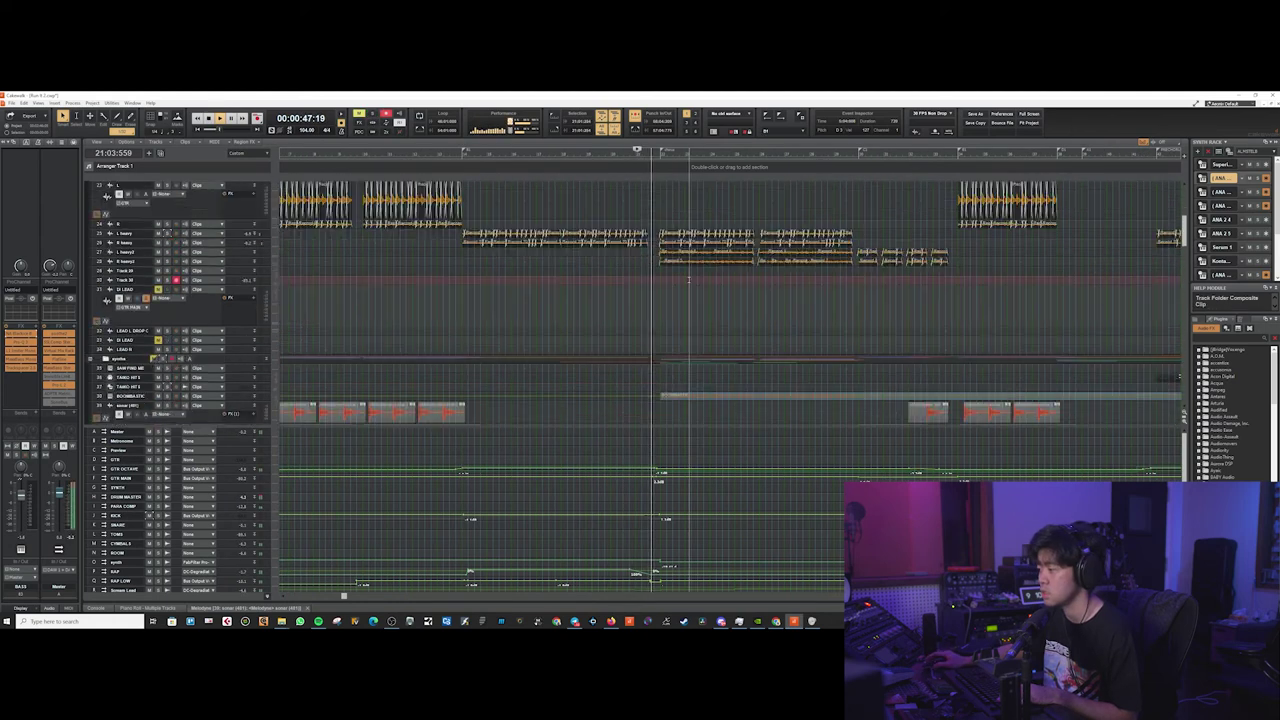
pyautogui.scroll(-1, 556, 273)
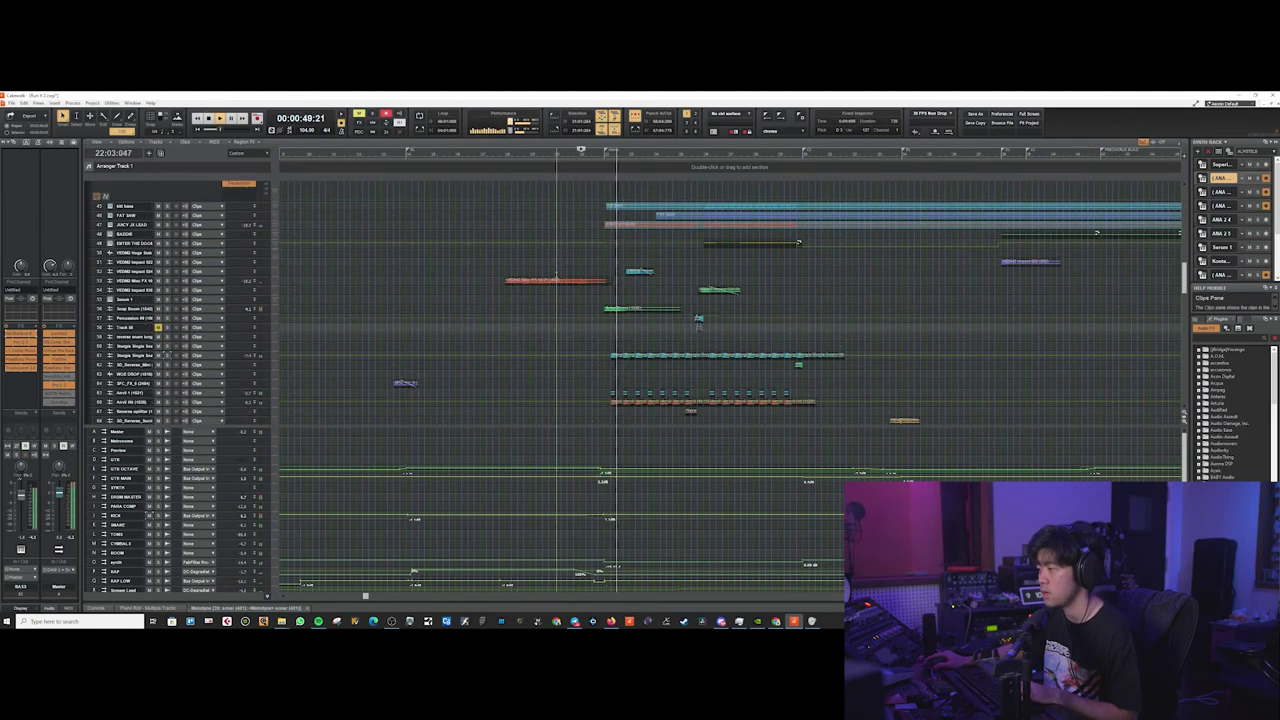
# Audition the synth and sample tracks together in solo near measure 22, reviewing their clips, and clear all solos
pyautogui.hscroll(1, 550, 280)
pyautogui.click(536, 287)
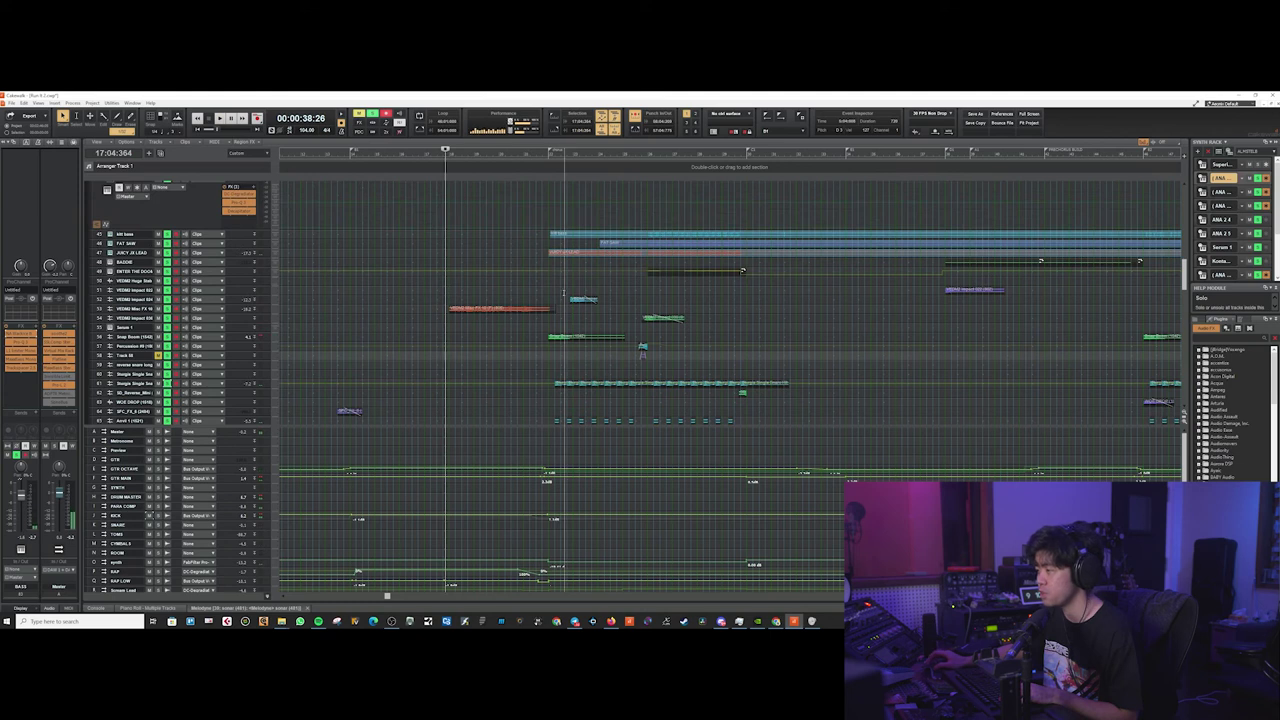
pyautogui.scroll(4, 249, 243)
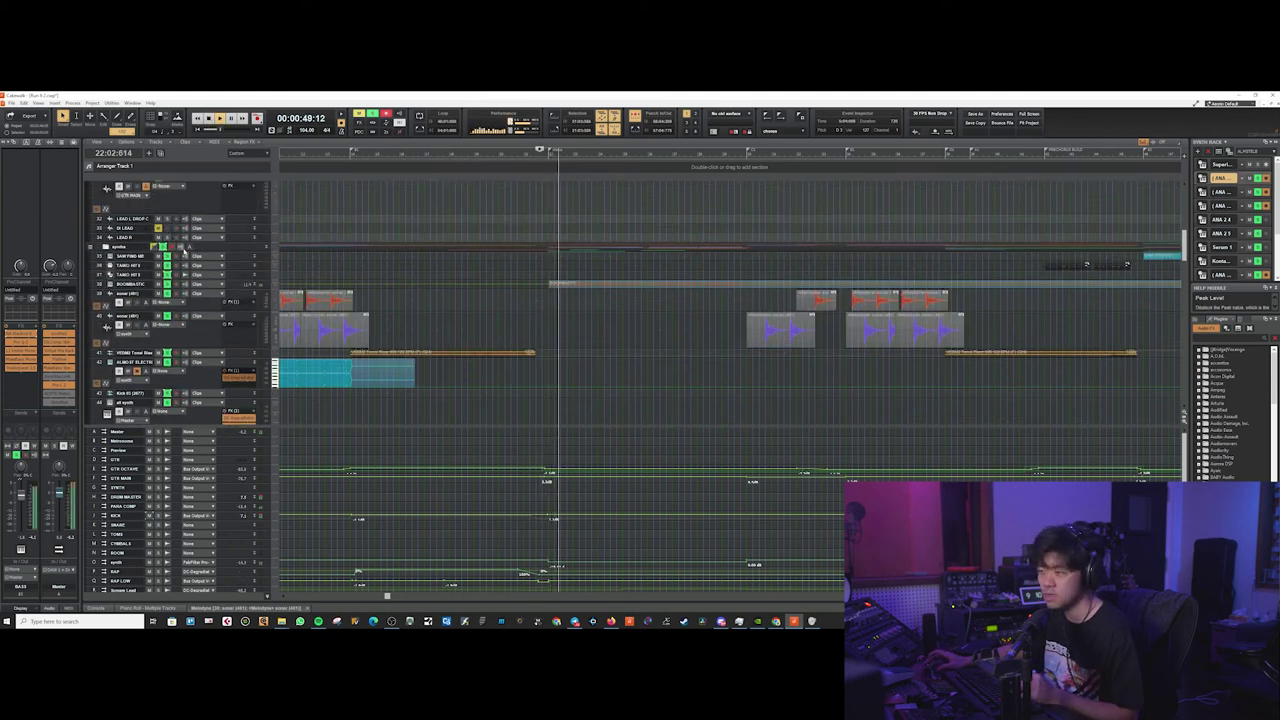
pyautogui.scroll(-10, 183, 250)
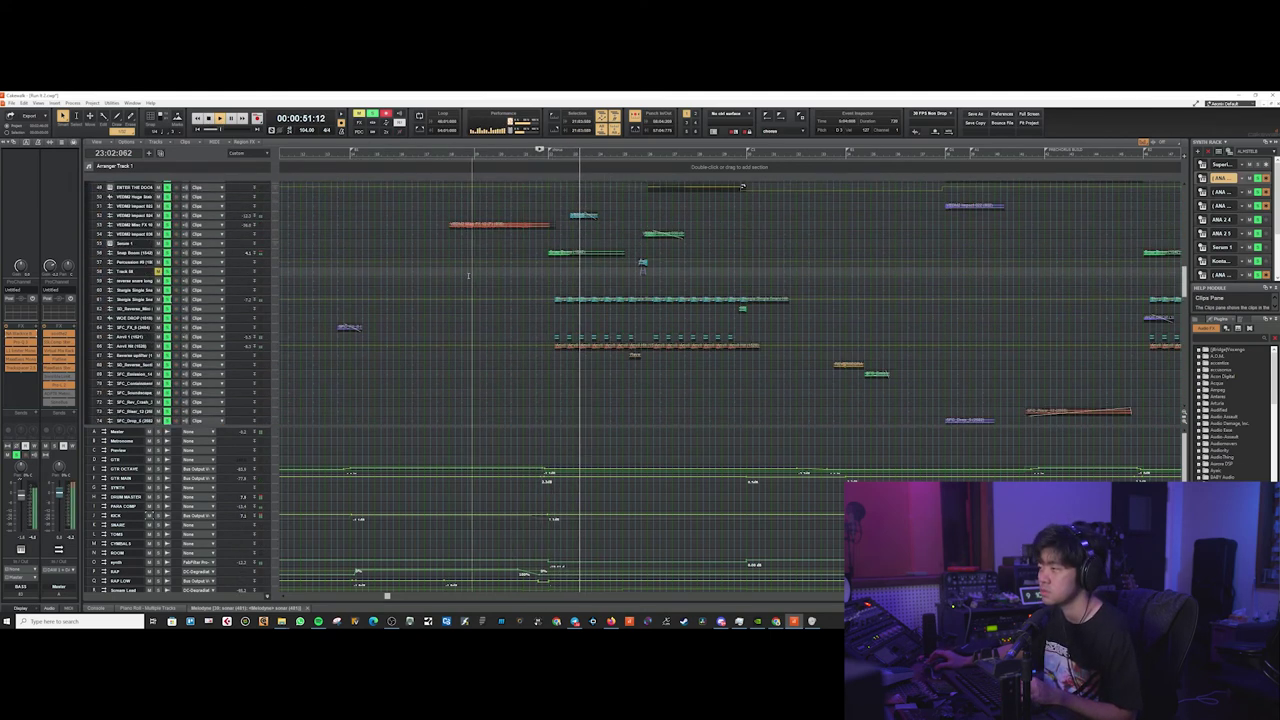
pyautogui.scroll(8, 468, 276)
pyautogui.click(372, 114)
pyautogui.press('space')
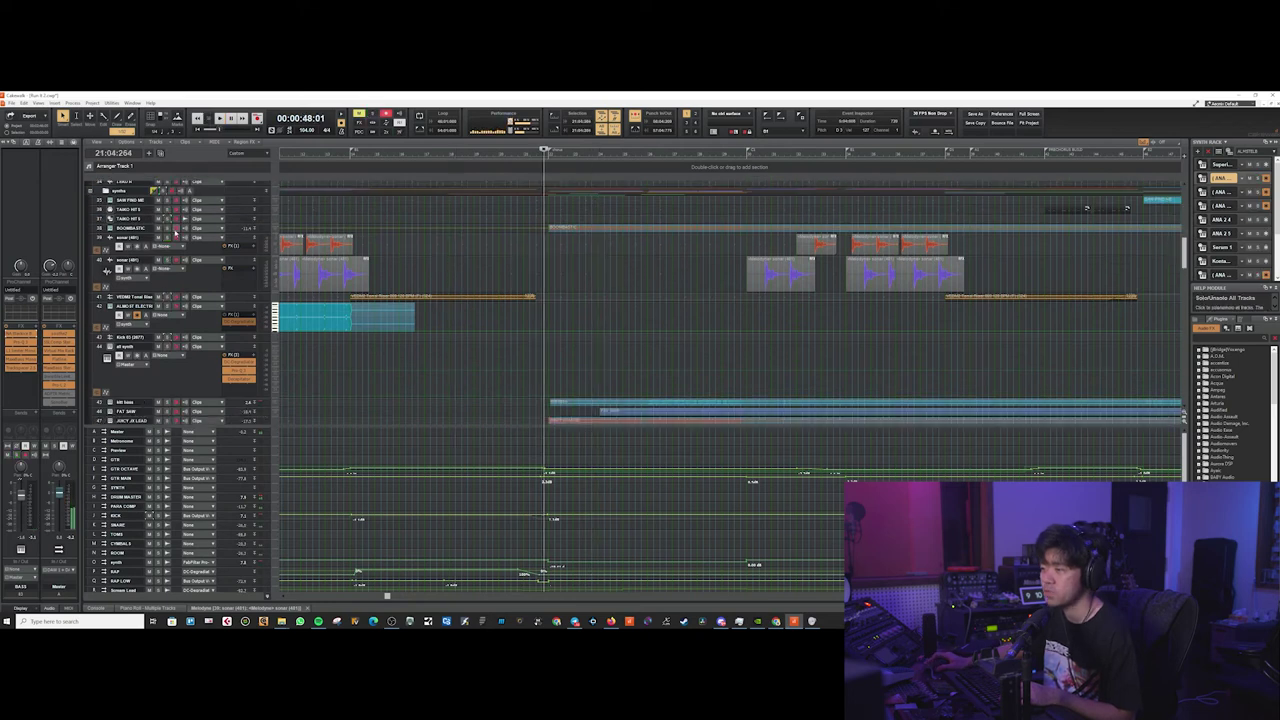
# Enlarge the BOOMBASTIC synth track and audition it in solo from the end of measure 21
pyautogui.moveTo(428, 233); pyautogui.dragTo(428, 274)
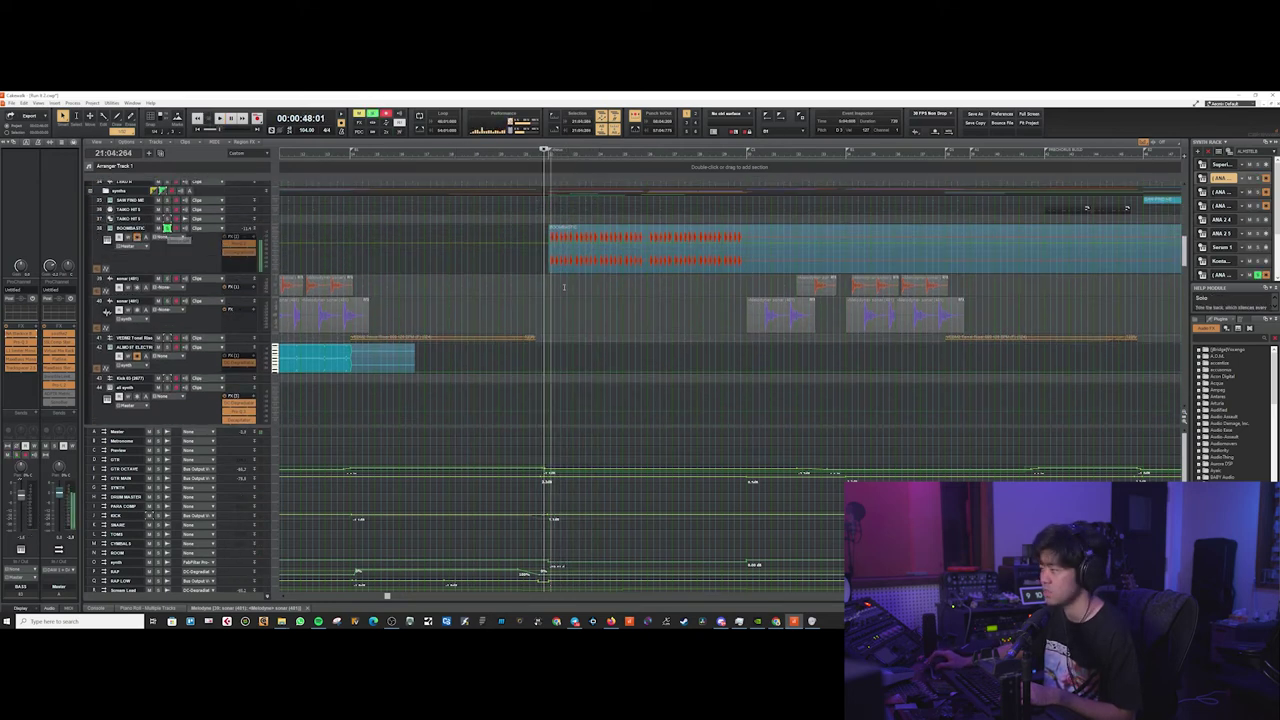
pyautogui.scroll(3, 617, 298)
pyautogui.scroll(-9, 500, 290)
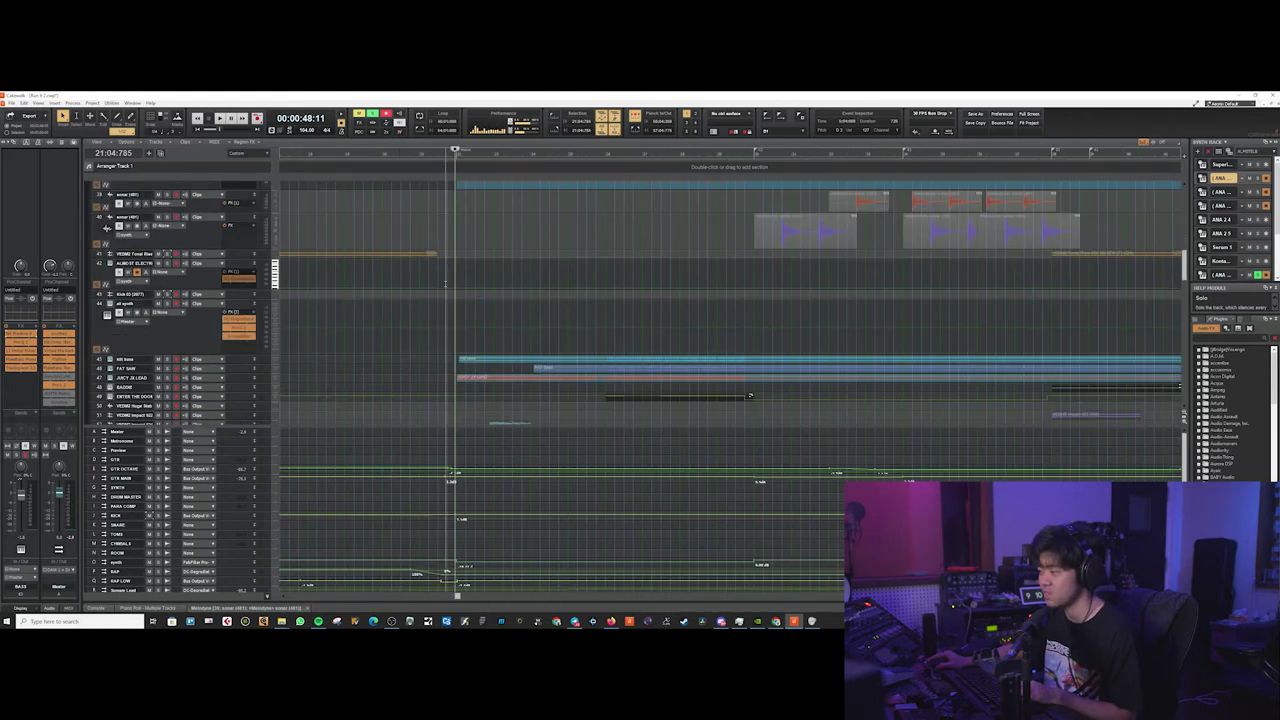
# Audition the JUICY JS LEAD track in solo from the end of measure 21 with its waveform enlarged, and select the track
pyautogui.hscroll(-3, 425, 280)
pyautogui.scroll(5, 375, 276)
pyautogui.scroll(-3, 360, 274)
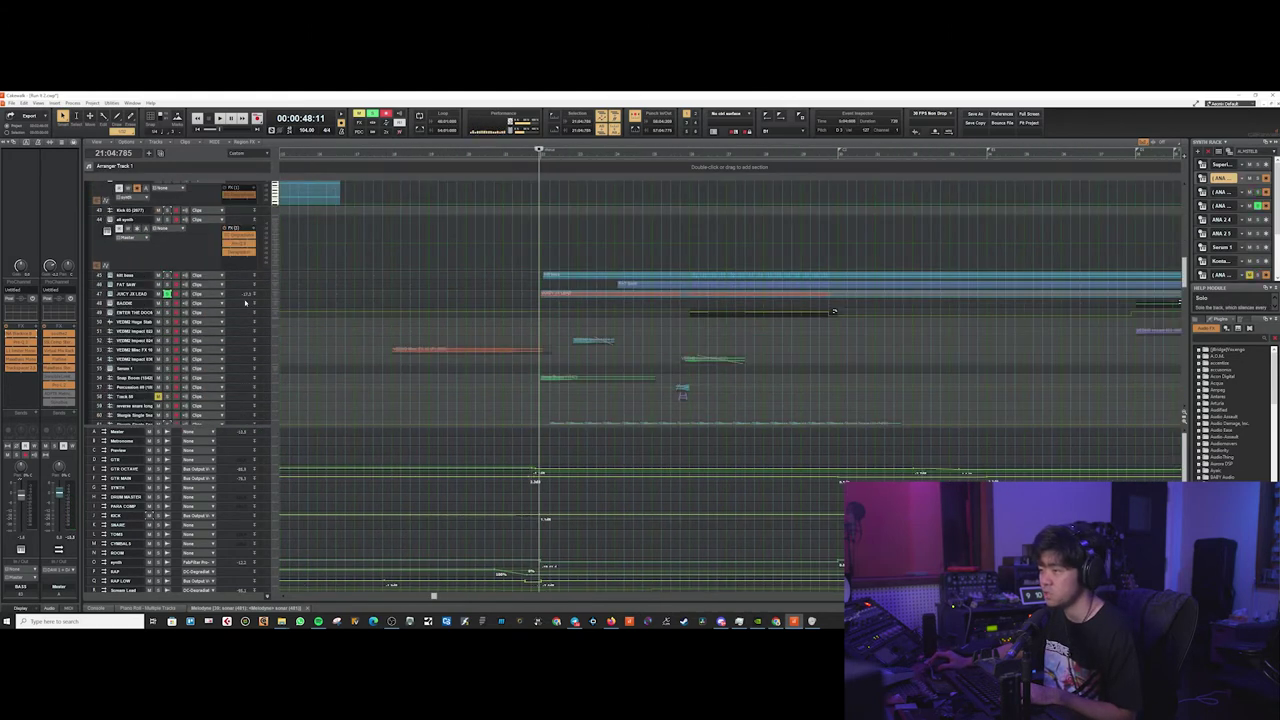
pyautogui.moveTo(246, 299); pyautogui.dragTo(246, 329)
pyautogui.scroll(4, 545, 305)
pyautogui.click(519, 300)
pyautogui.scroll(-2, 519, 300)
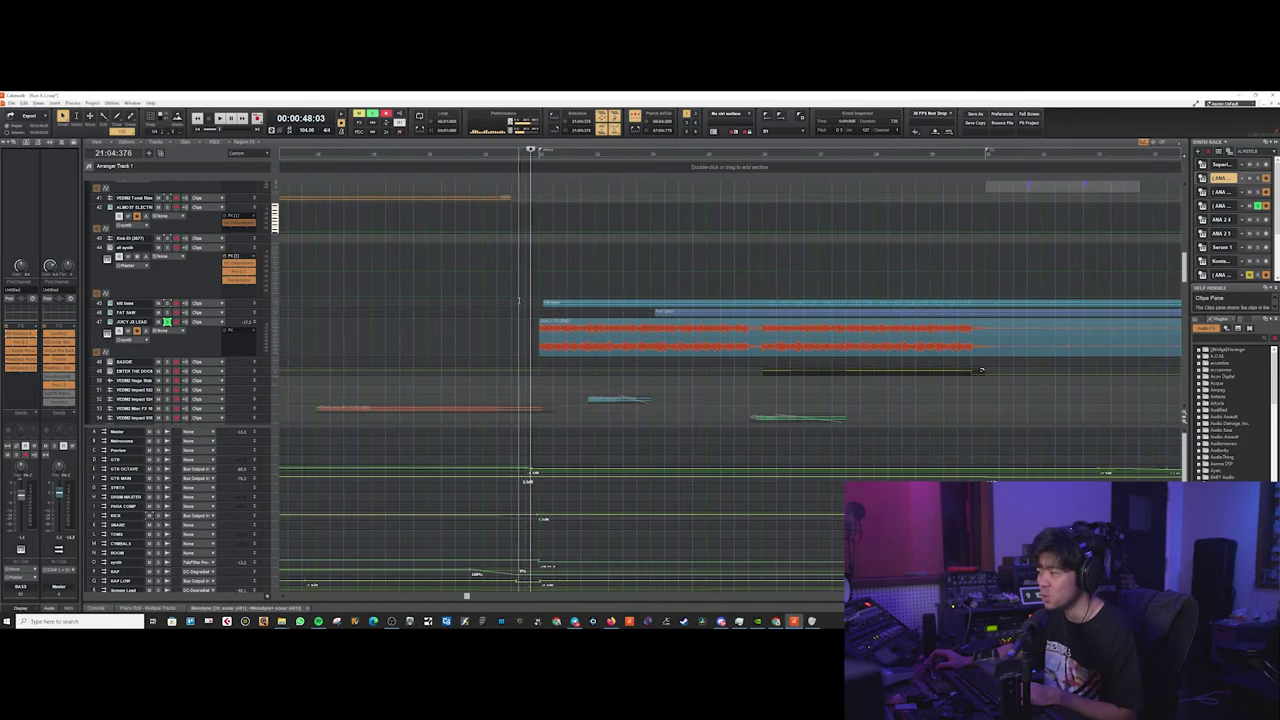
pyautogui.click(526, 302)
pyautogui.click(190, 350)
# Play the full mix from the end of measure 21 while reviewing the impact, percussion and snare sample tracks
pyautogui.scroll(-3, 545, 258)
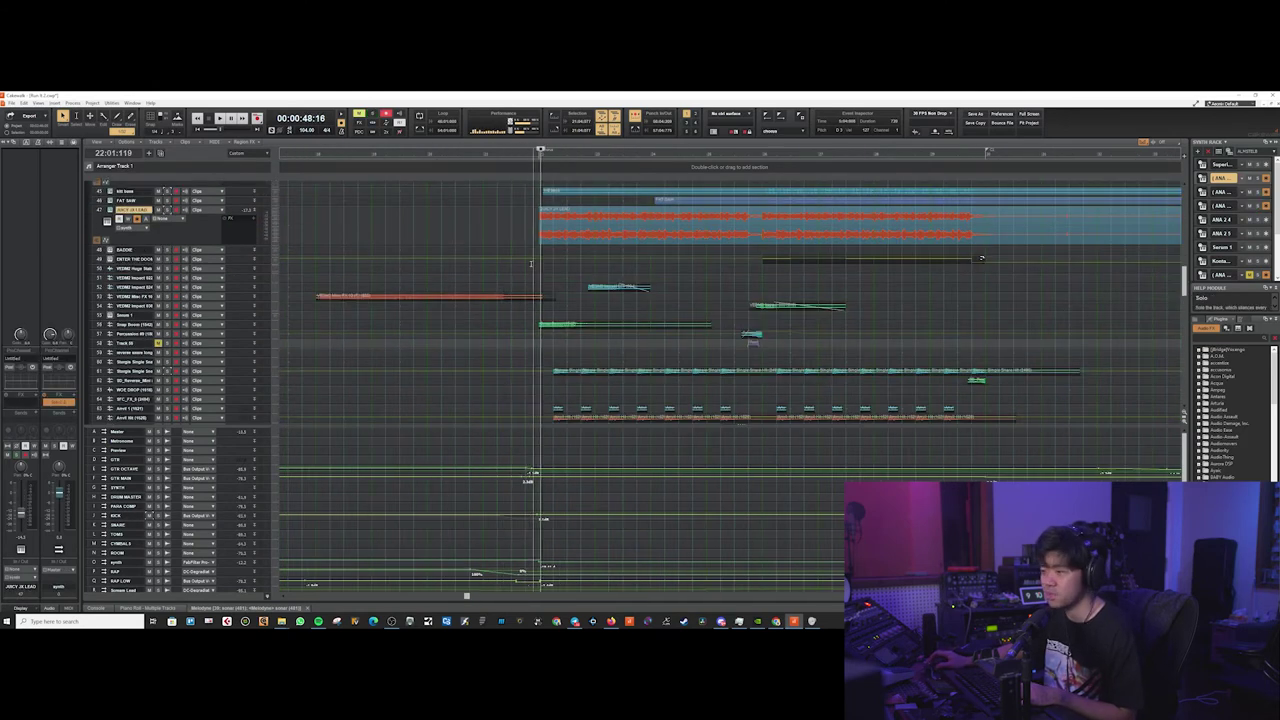
pyautogui.scroll(-2, 239, 378)
pyautogui.scroll(4, 270, 340)
pyautogui.scroll(-4, 300, 310)
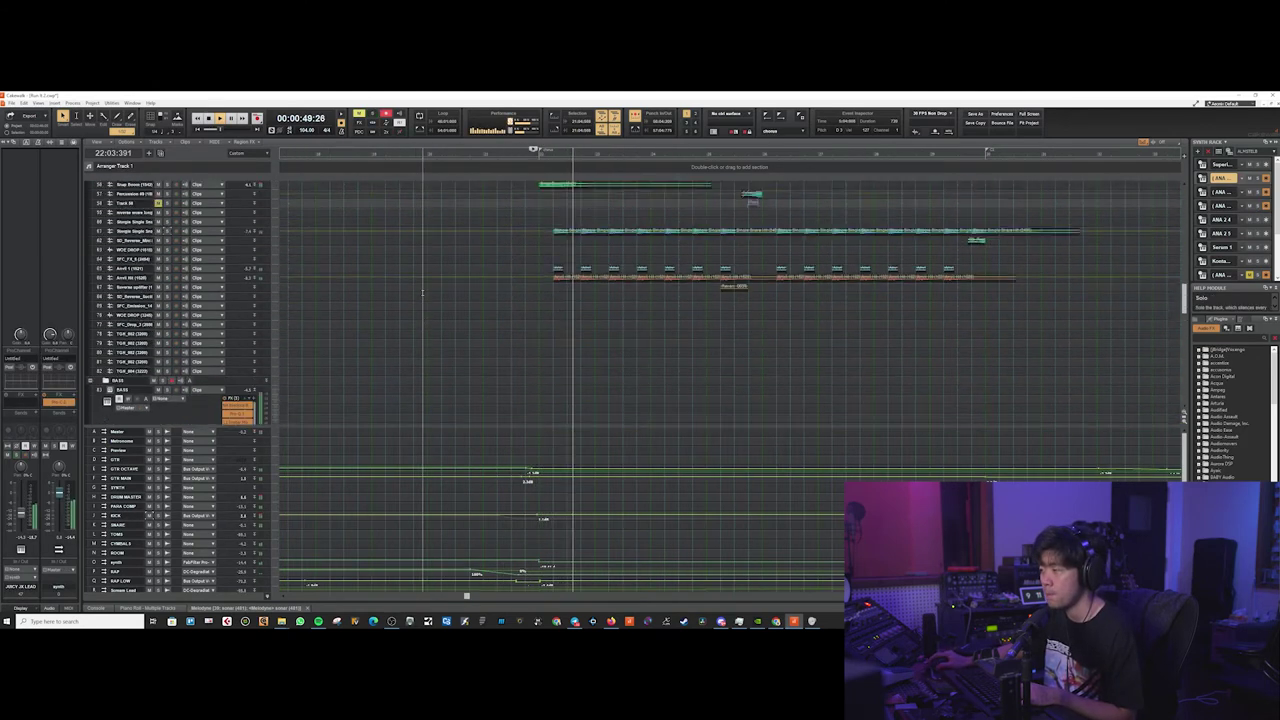
# Audition the L heavy and R heavy guitar tracks in solo, and return the playhead to the end of measure 21
pyautogui.scroll(4, 322, 285)
pyautogui.scroll(6, 322, 285)
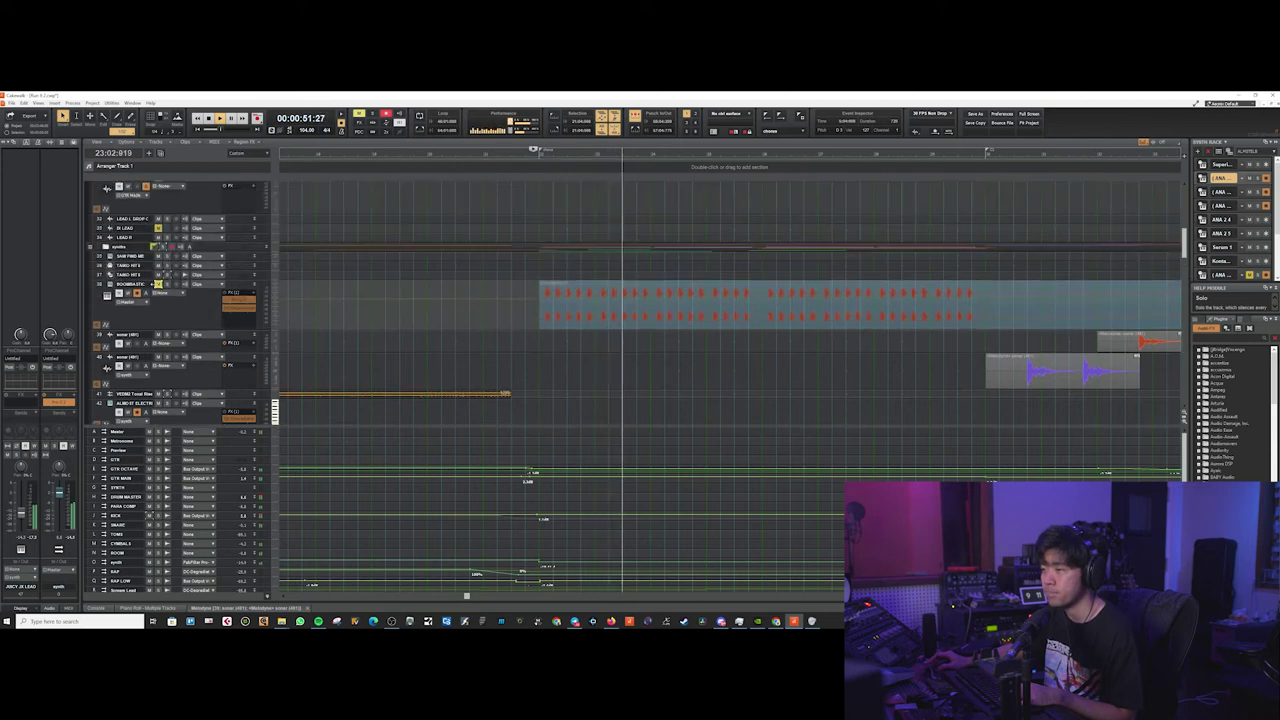
pyautogui.scroll(5, 168, 382)
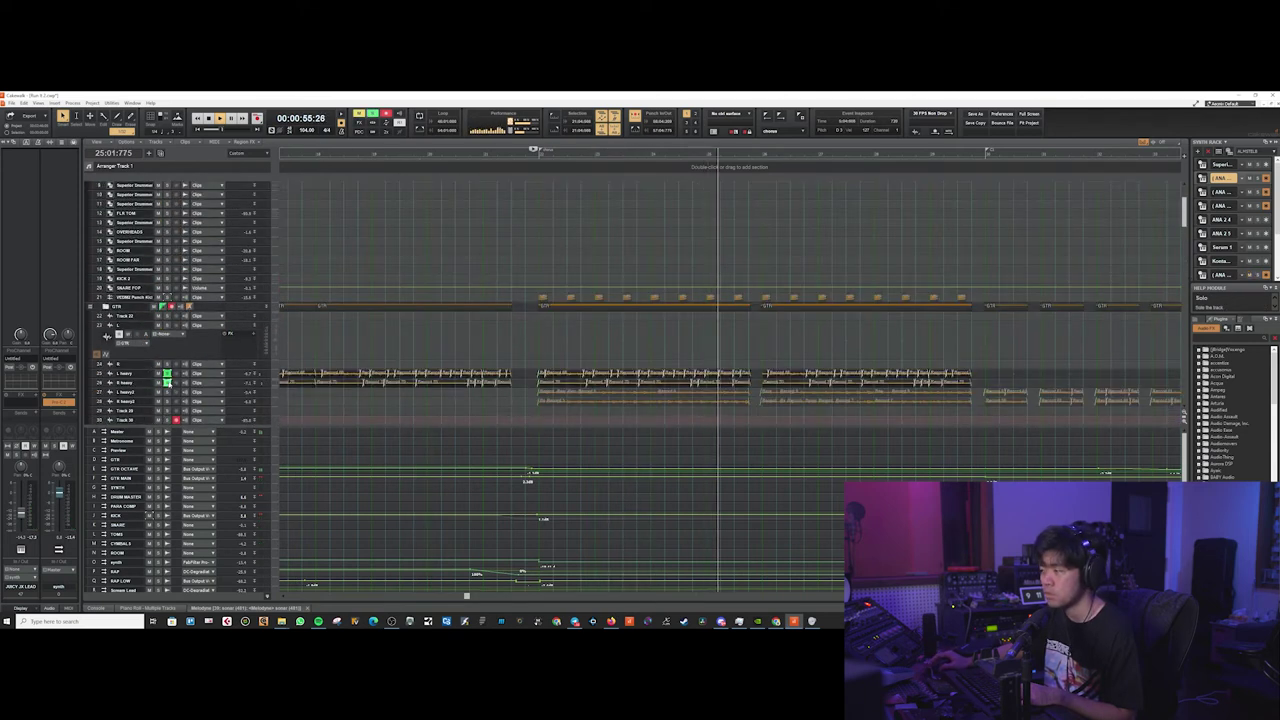
pyautogui.click(526, 345)
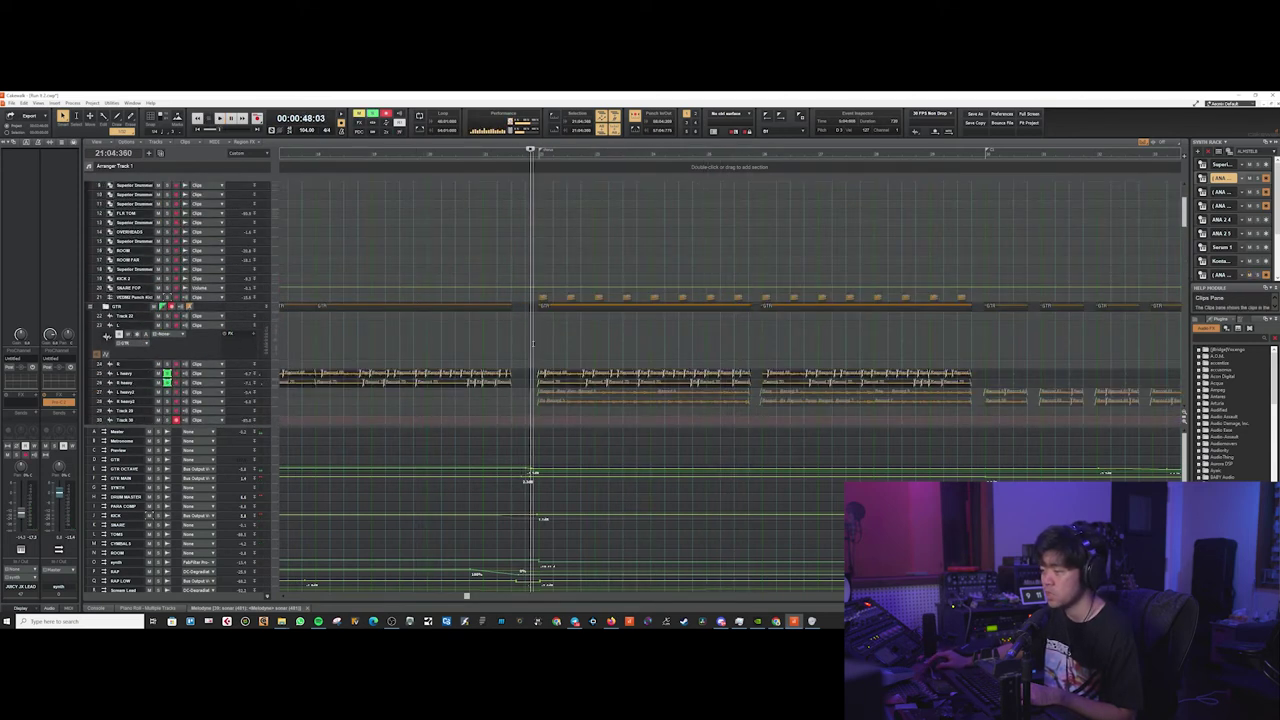
# Play the full mix without solos around measures 25 to 27 while reviewing the BOOMBASTIC, JUICY JS LEAD and effects tracks
pyautogui.scroll(-10, 468, 278)
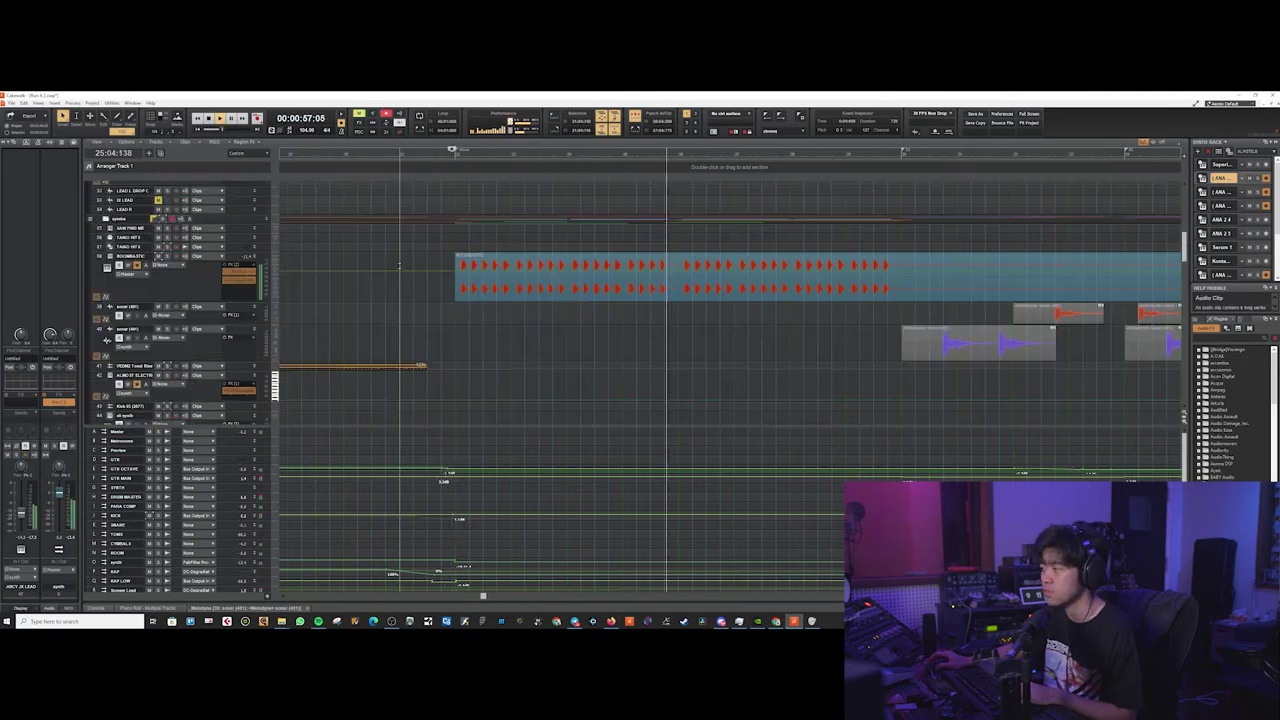
pyautogui.scroll(-3, 398, 385)
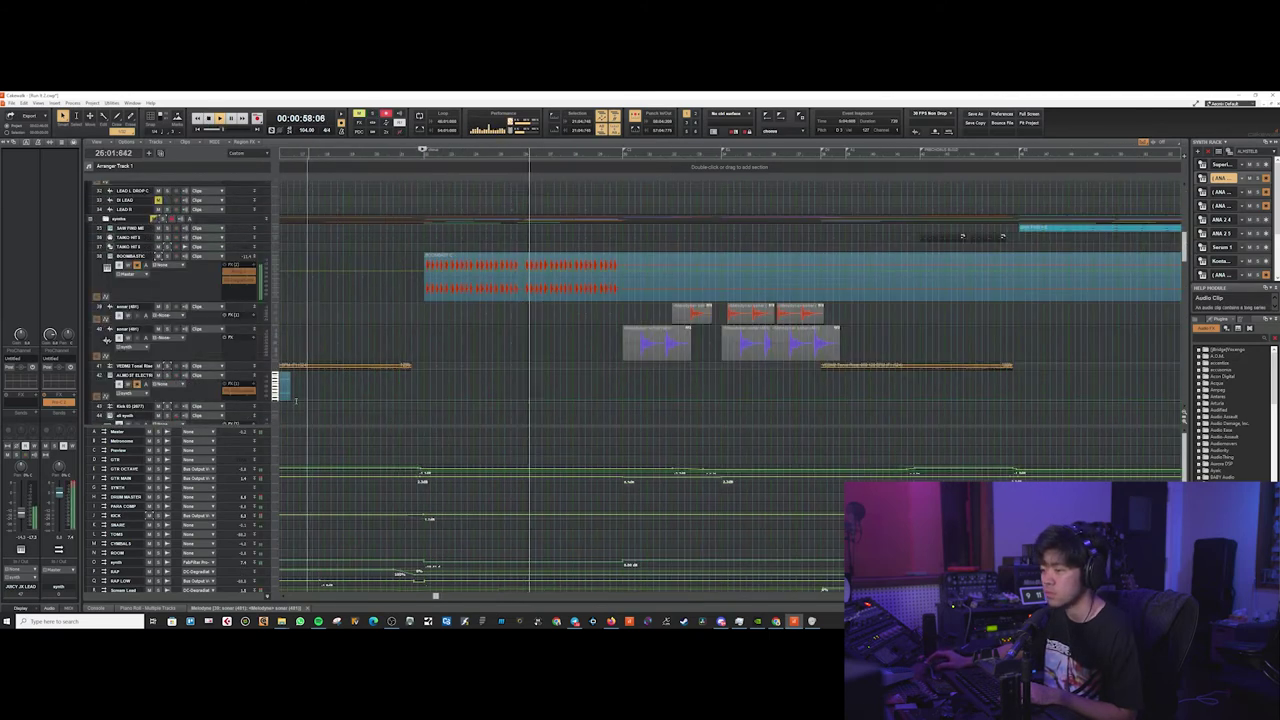
pyautogui.scroll(-5, 457, 280)
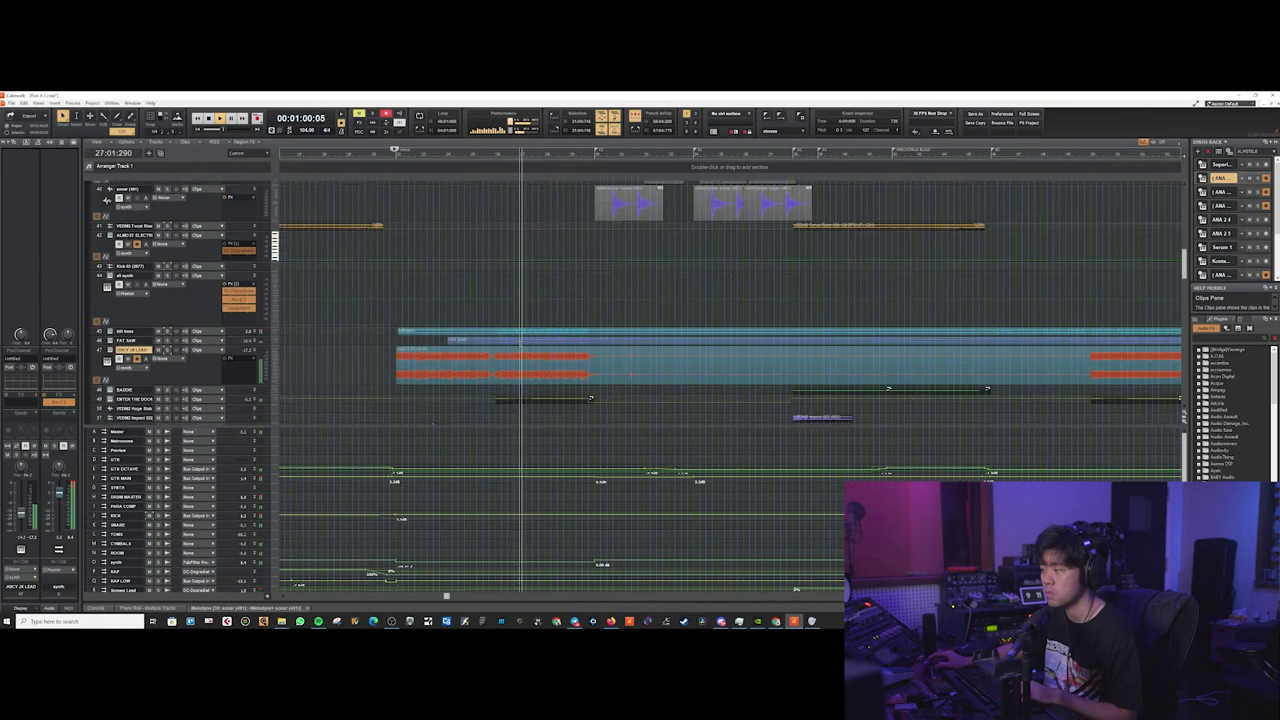
pyautogui.scroll(-4, 456, 305)
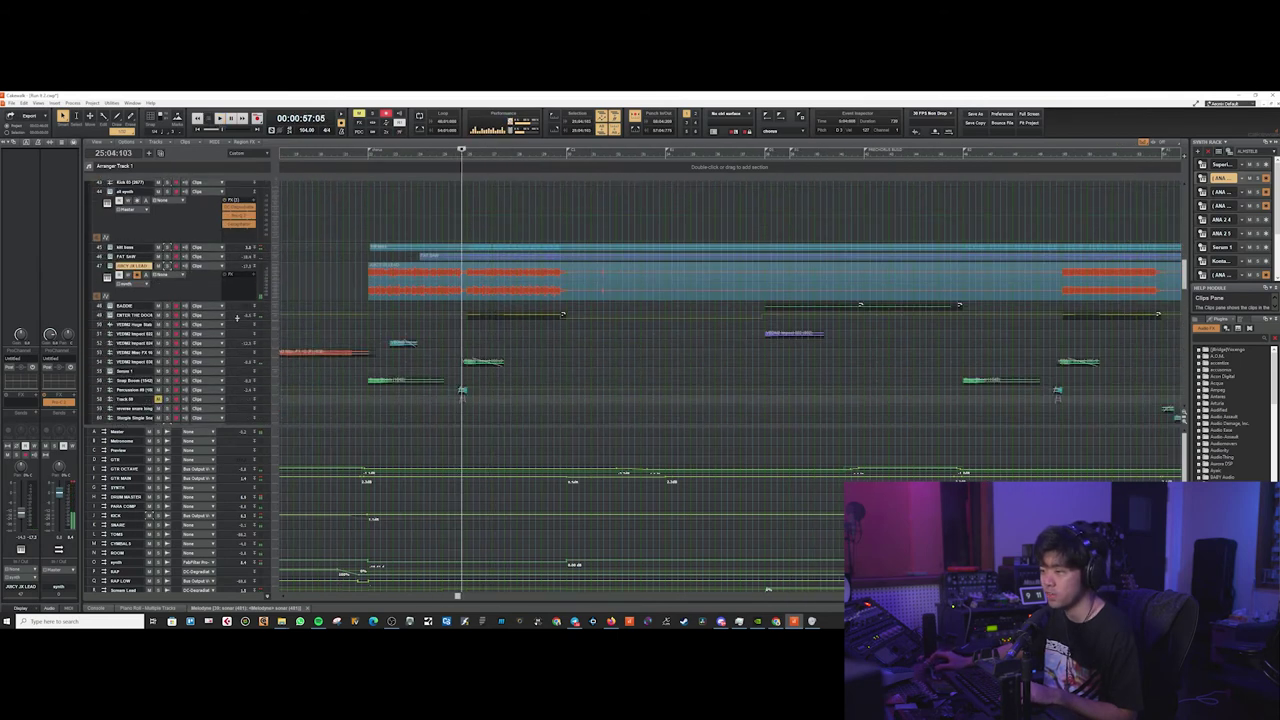
# Solo and enlarge the ENTER THE DOOR synth track, audition it, and open its ANA 2 synth for inspection
pyautogui.keyDown('ctrl'); pyautogui.scroll(2, 471, 327); pyautogui.keyUp('ctrl')
pyautogui.click(167, 315)
pyautogui.moveTo(141, 320); pyautogui.dragTo(139, 333)
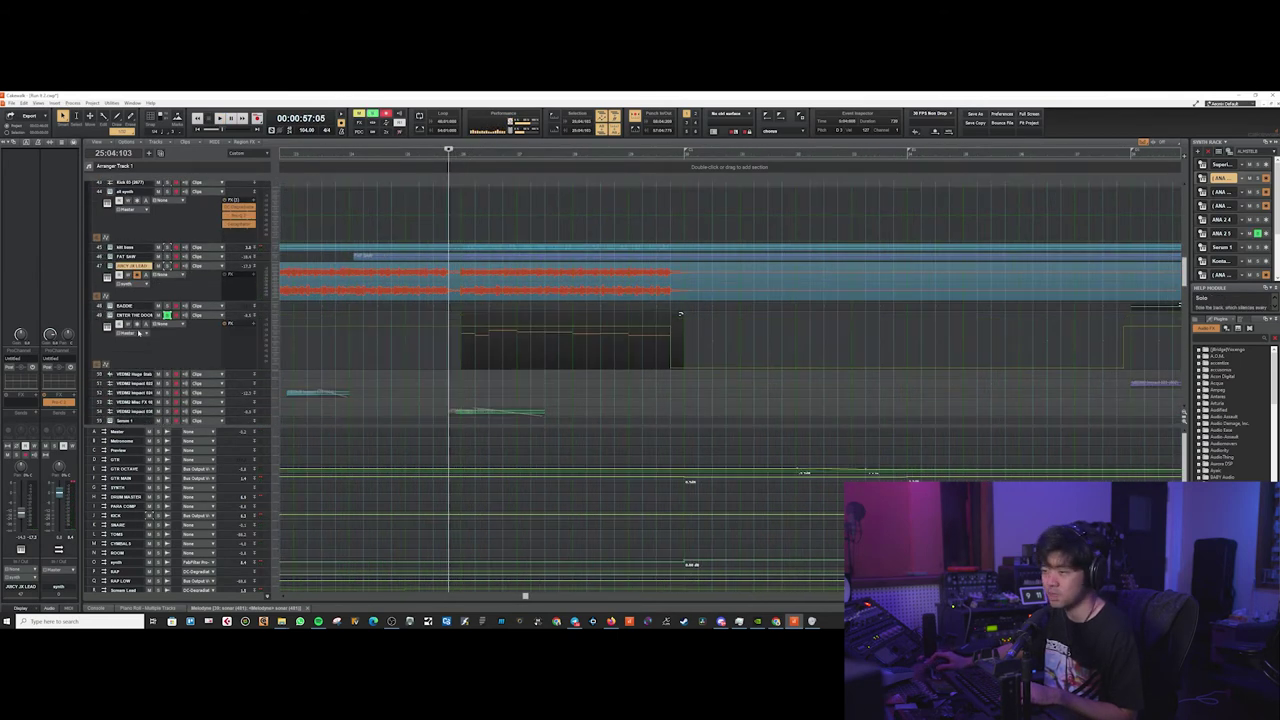
pyautogui.scroll(4, 409, 340)
pyautogui.click(574, 348)
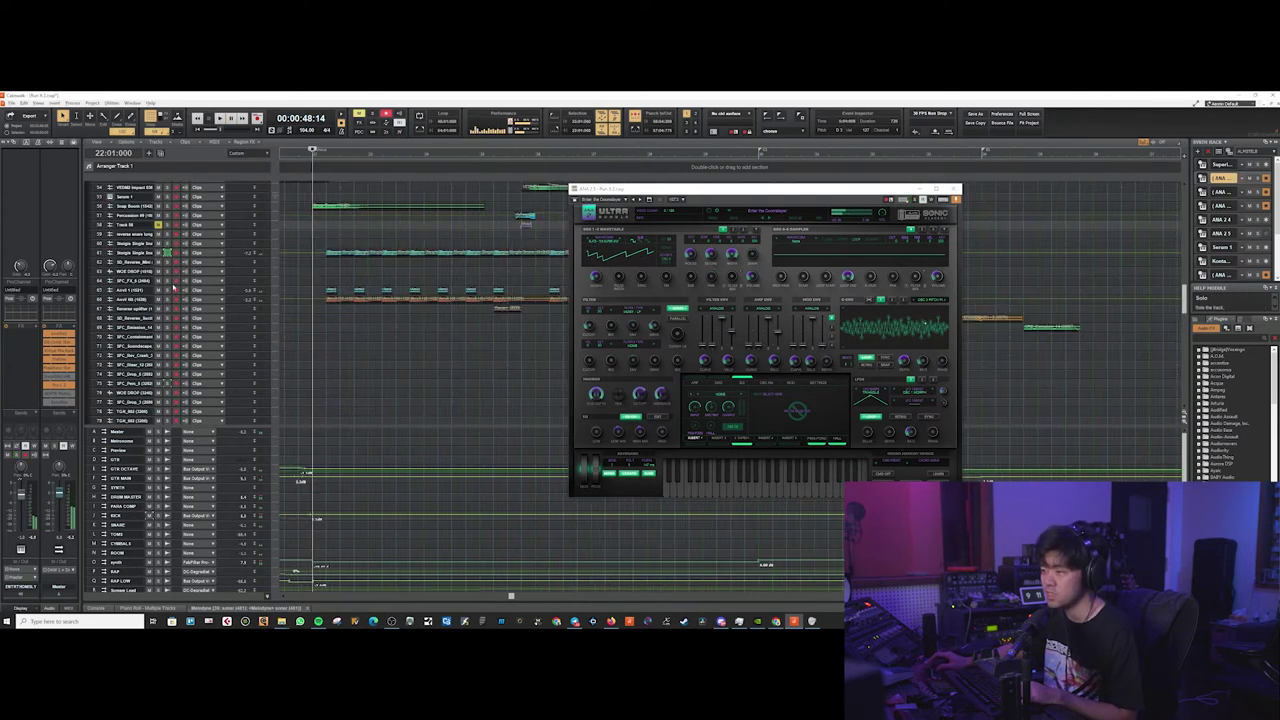
# Audition the snare, drop and effects sample tracks together in solo from measure 22, and close the ANA 2 window
pyautogui.moveTo(173, 288); pyautogui.dragTo(169, 328)
pyautogui.scroll(2, 317, 343)
pyautogui.hscroll(-2, 403, 348)
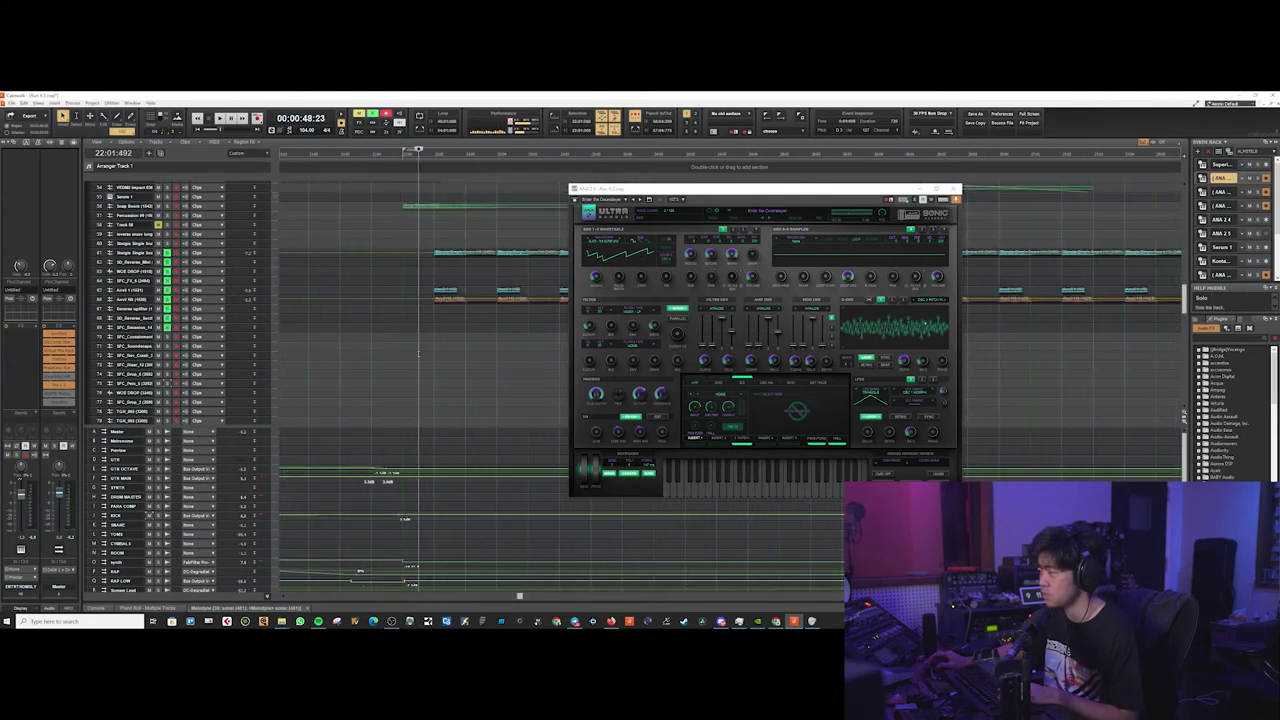
pyautogui.scroll(-2, 407, 335)
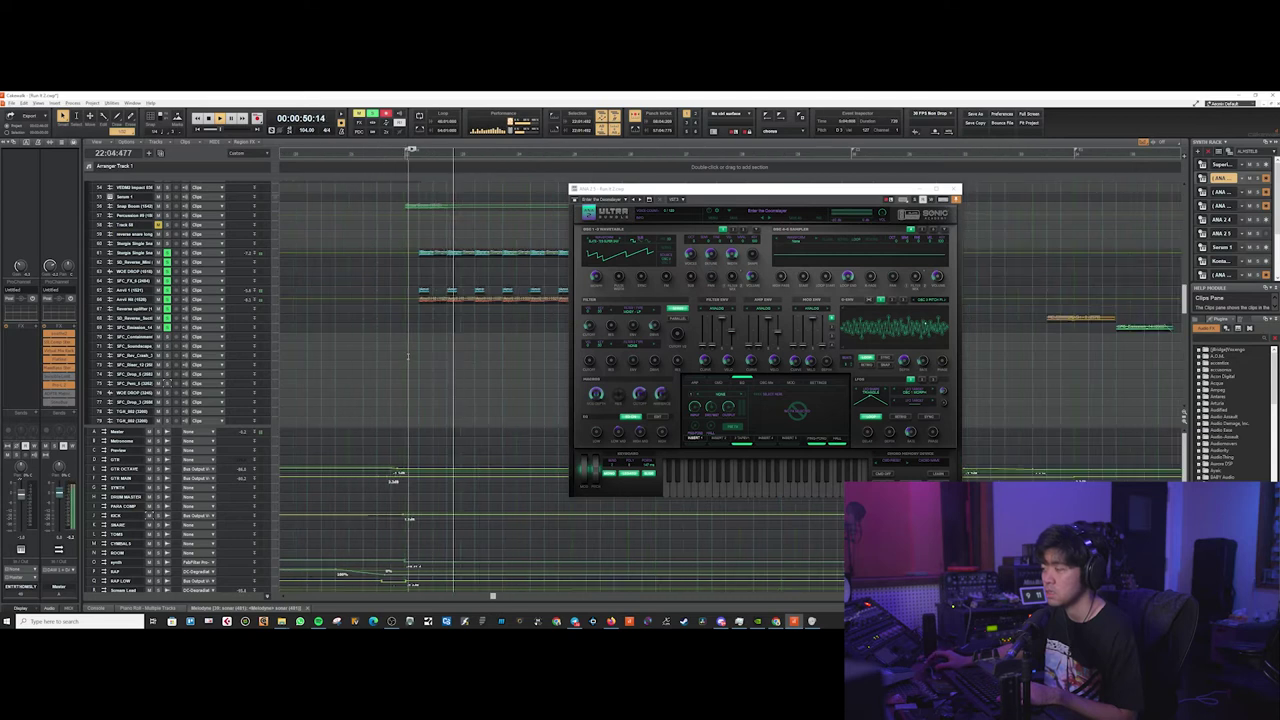
pyautogui.click(953, 189)
pyautogui.press('space')
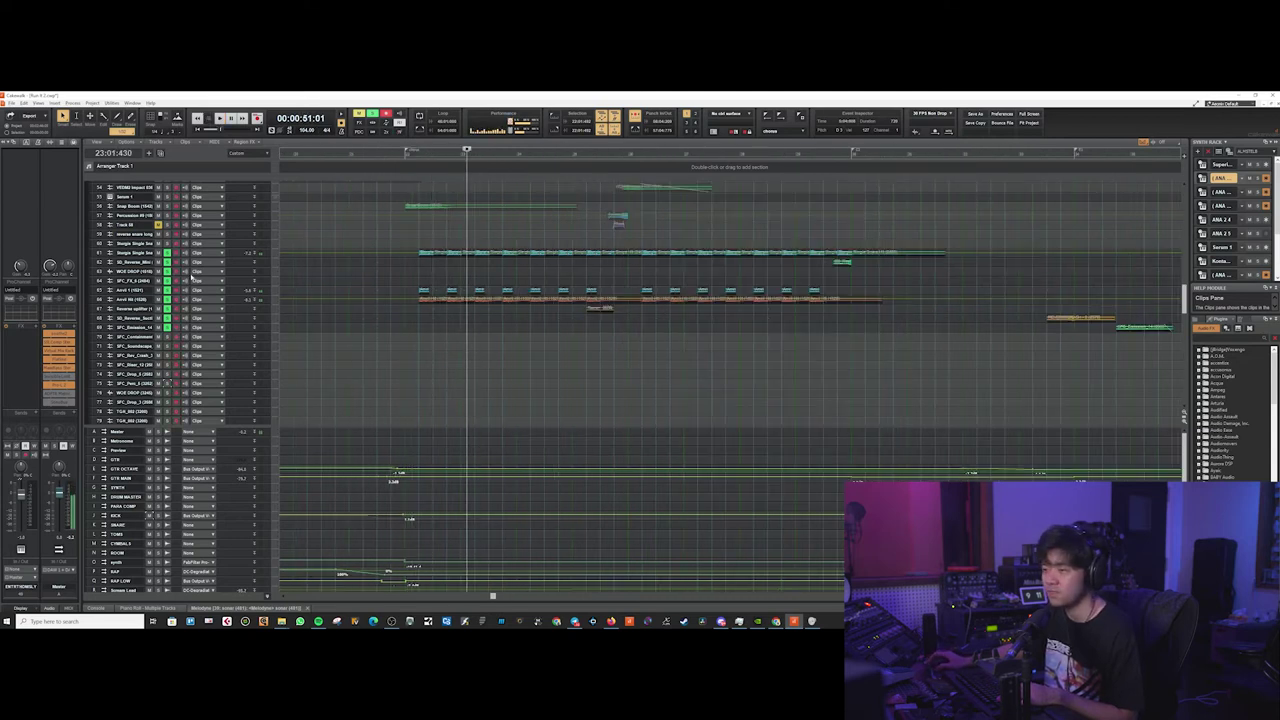
# Enlarge the single snare hit track and audition it in solo from the end of measure 21
pyautogui.press('space')
pyautogui.scroll(2, 413, 274)
pyautogui.moveTo(240, 257); pyautogui.dragTo(240, 311)
pyautogui.click(381, 270)
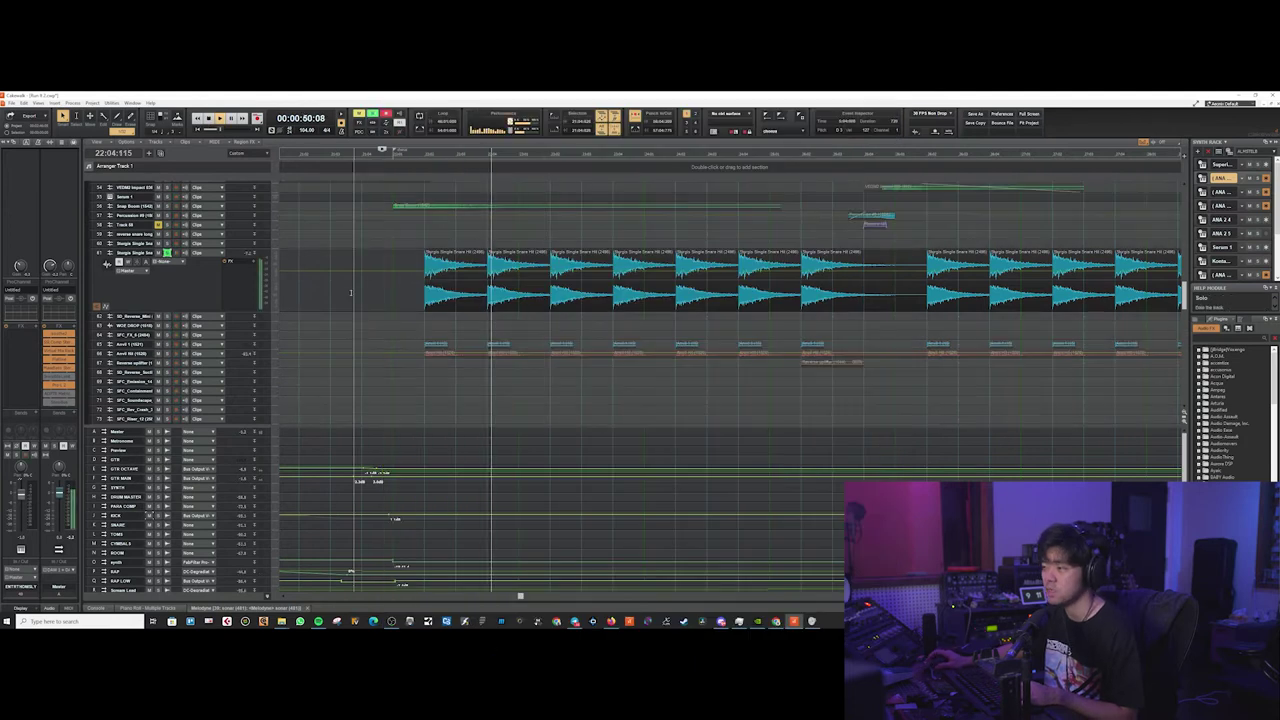
# Play the full mix through measures 23 to 25 while reviewing the drum, guitar, scream and rap tracks
pyautogui.scroll(-10, 481, 342)
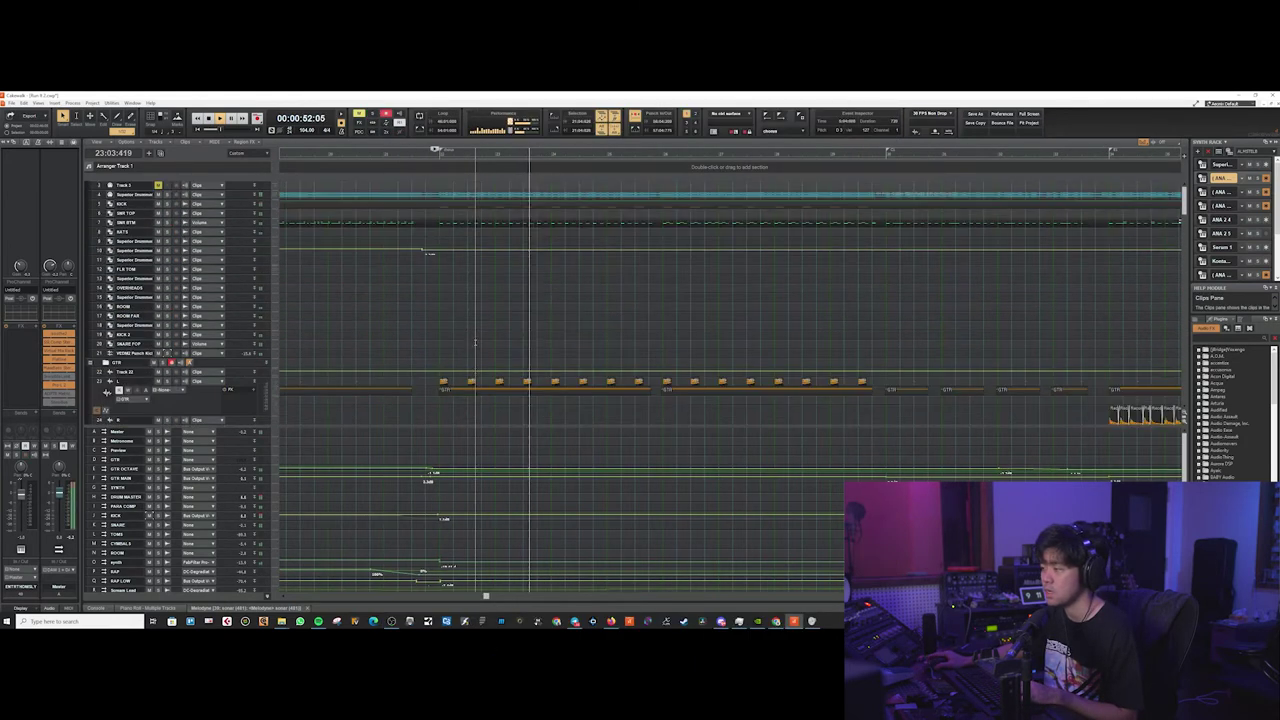
pyautogui.scroll(-5, 481, 343)
pyautogui.scroll(5, 481, 343)
pyautogui.scroll(-3, 481, 346)
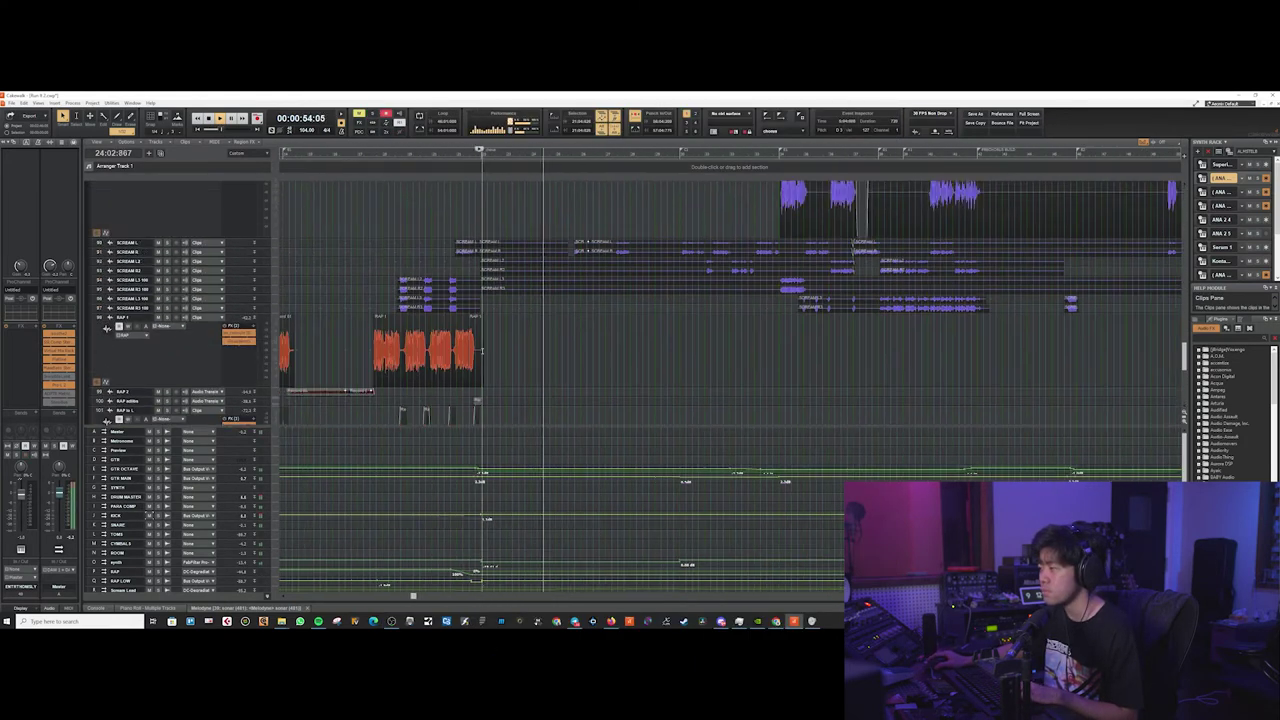
pyautogui.scroll(2, 482, 352)
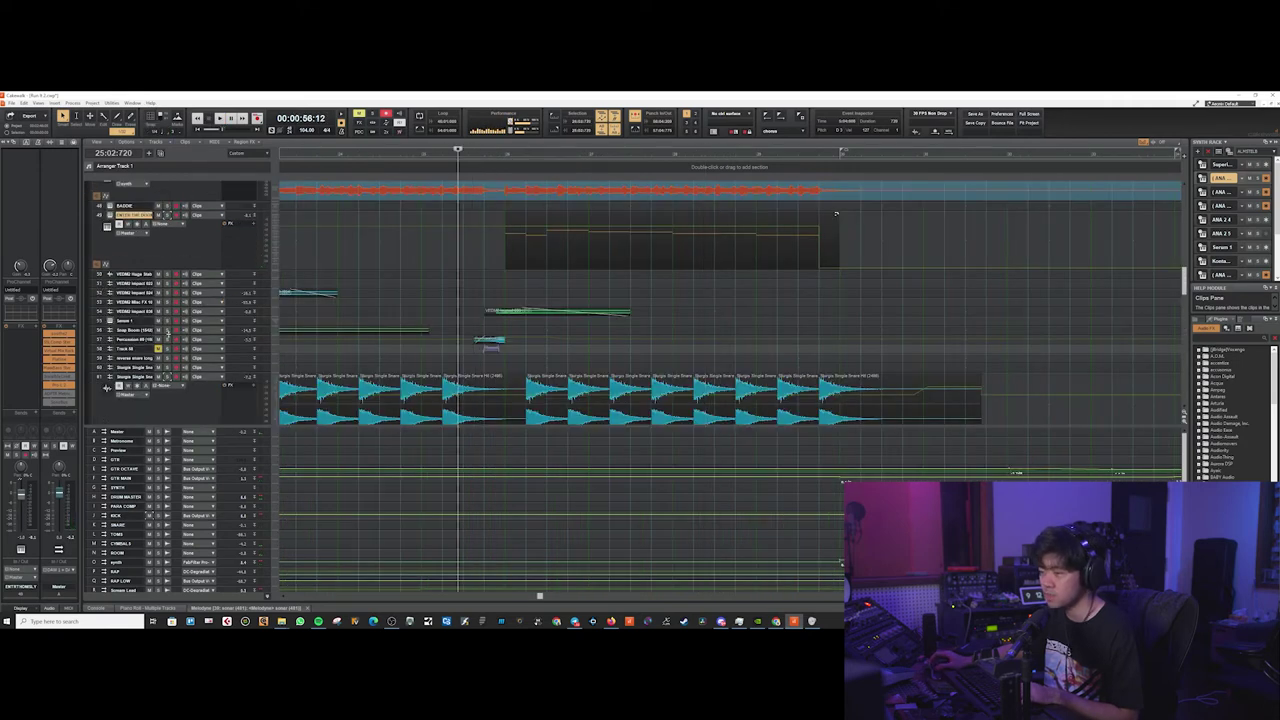
# Audition the Snap Boom and Percussion sample tracks together in solo from measure 25
pyautogui.click(168, 330)
pyautogui.click(168, 339)
pyautogui.press('space')
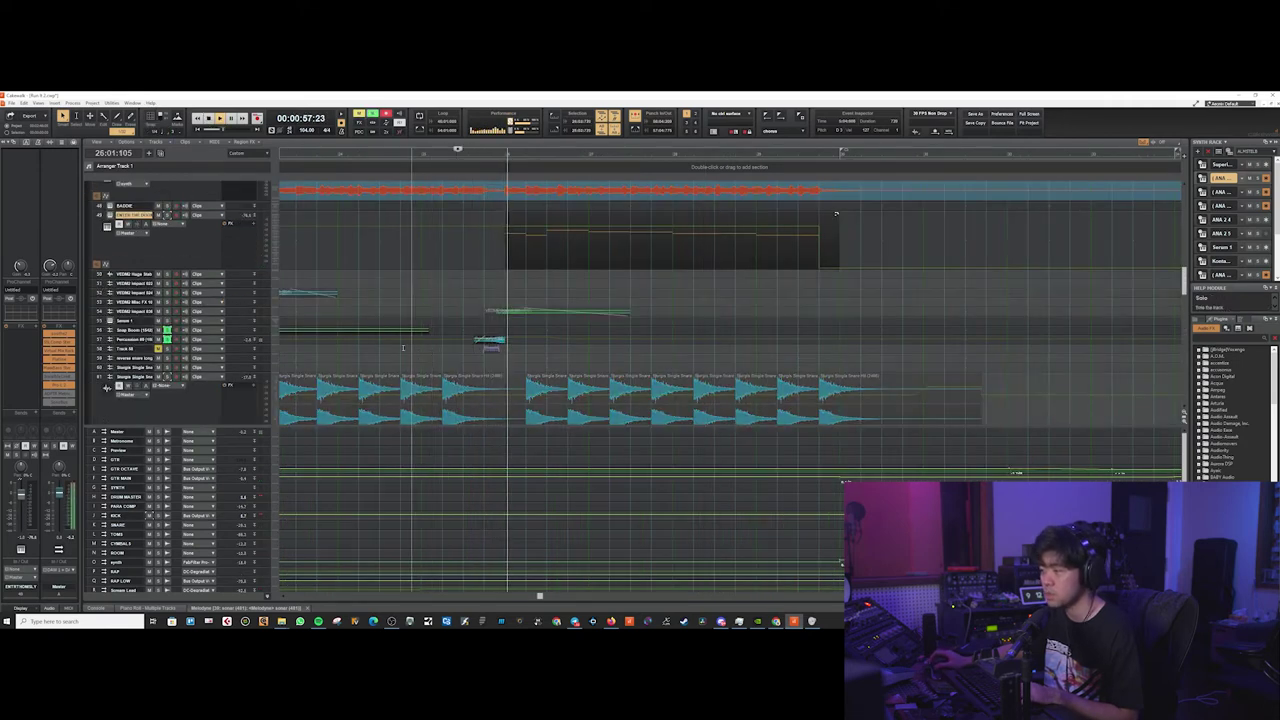
pyautogui.press('space')
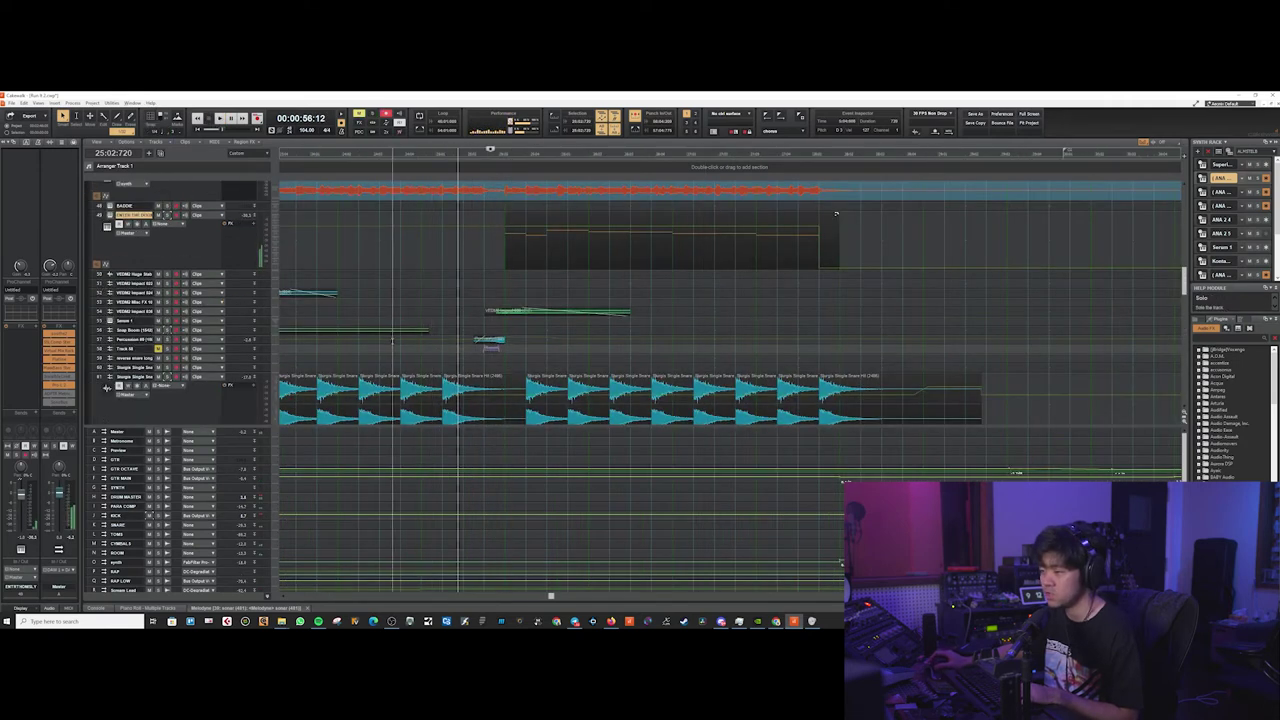
# Enlarge Track 58 to inspect its short clip near measure 25 and compare it with the following sections
pyautogui.scroll(3, 392, 341)
pyautogui.moveTo(241, 354); pyautogui.dragTo(241, 391)
pyautogui.scroll(-8, 587, 356)
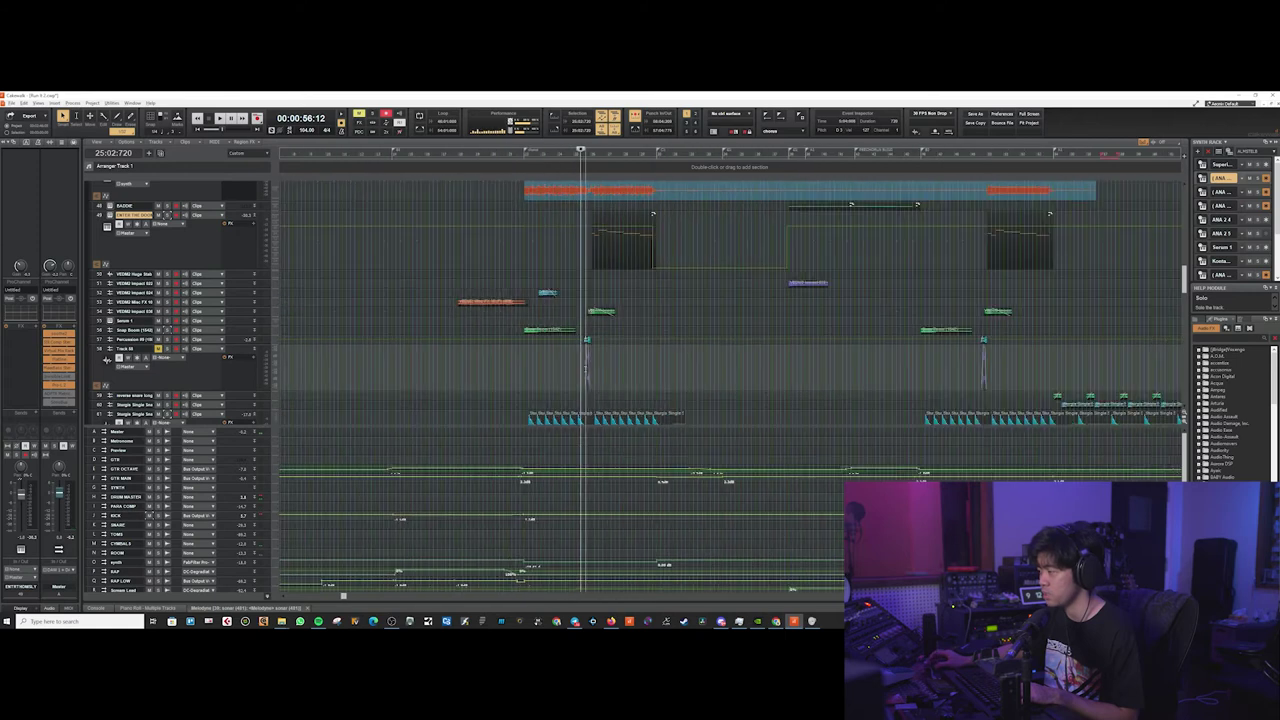
# Enlarge the punch sample on track 21 and audition it in solo, moving the playhead to the end of measure 21
pyautogui.scroll(8, 586, 356)
pyautogui.scroll(5, 586, 356)
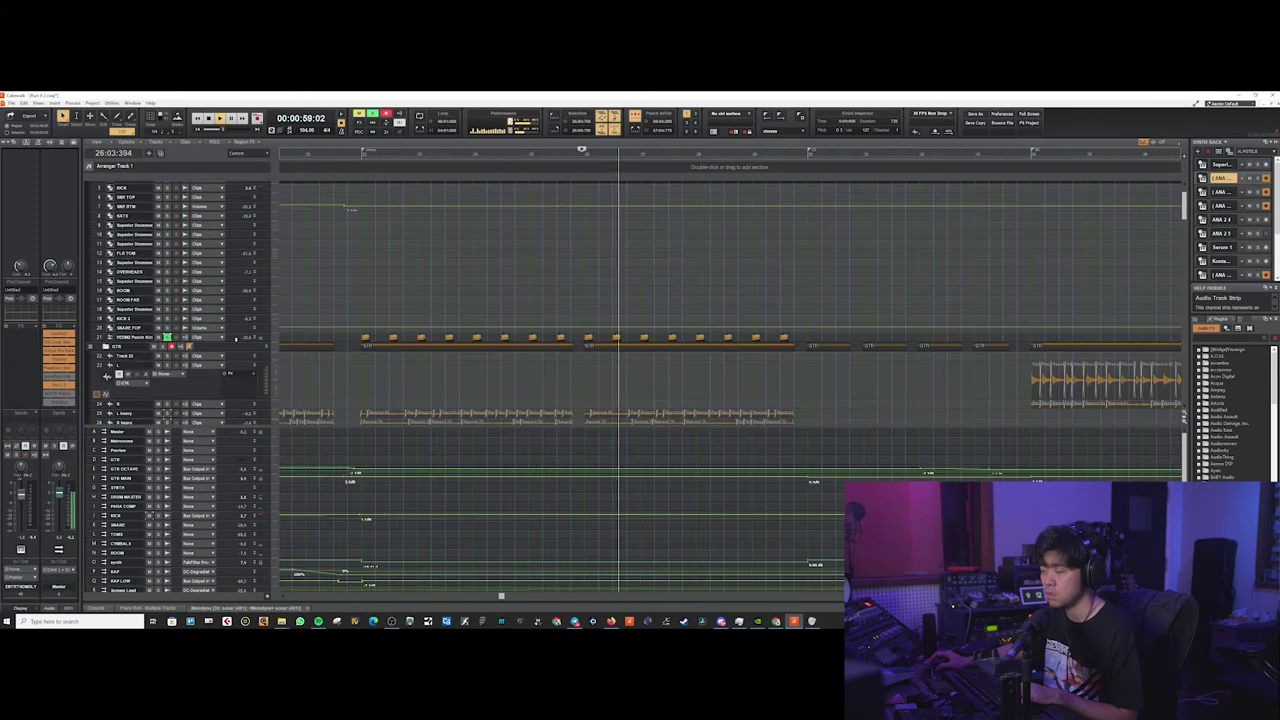
pyautogui.moveTo(236, 341); pyautogui.dragTo(237, 395)
pyautogui.press('space')
pyautogui.click(355, 297)
pyautogui.scroll(5, 360, 295)
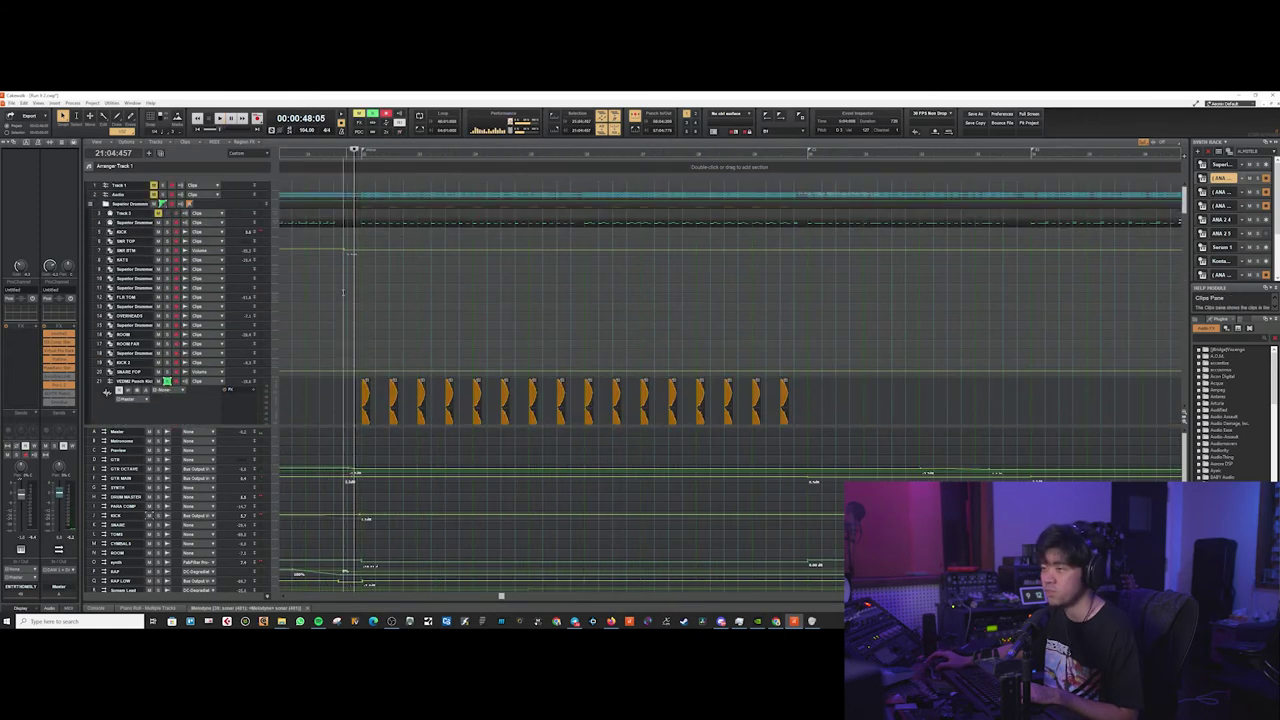
# Clear all solos and play the full mix from the end of measure 21 to measure 29, reviewing drum, sample and synth tracks
pyautogui.scroll(3, 343, 293)
pyautogui.click(429, 340)
pyautogui.press('space')
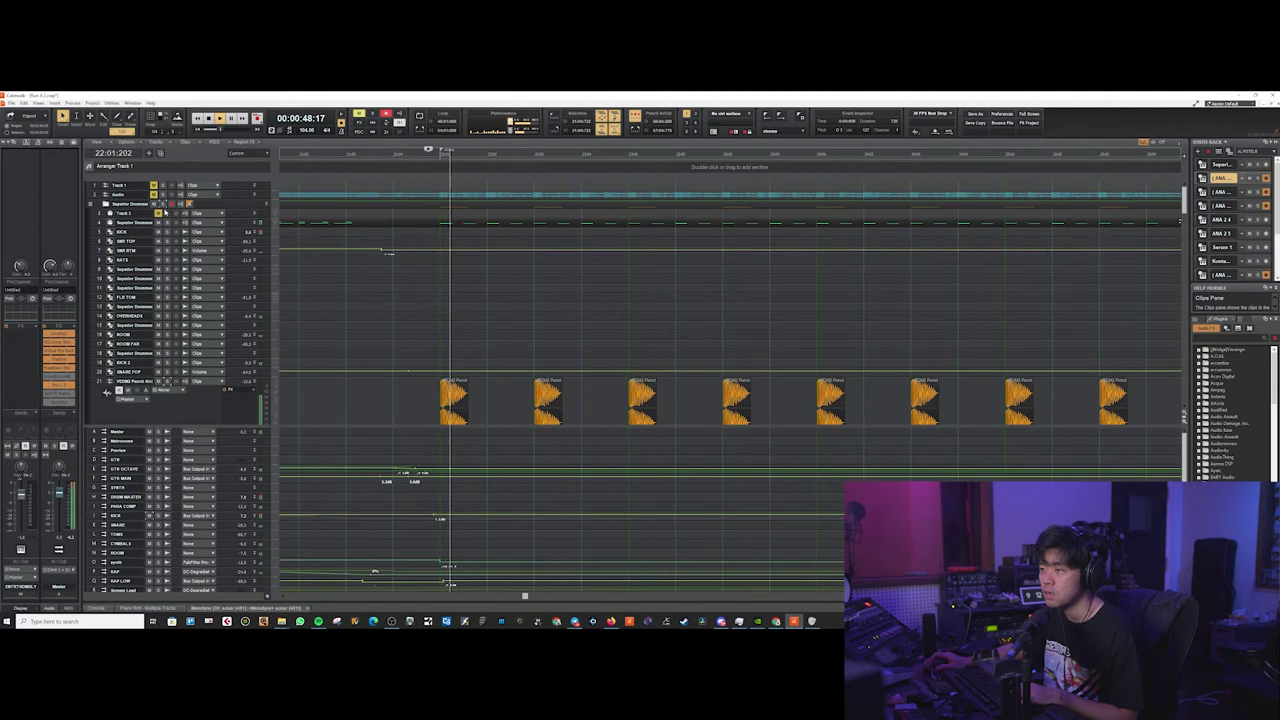
pyautogui.scroll(-5, 441, 305)
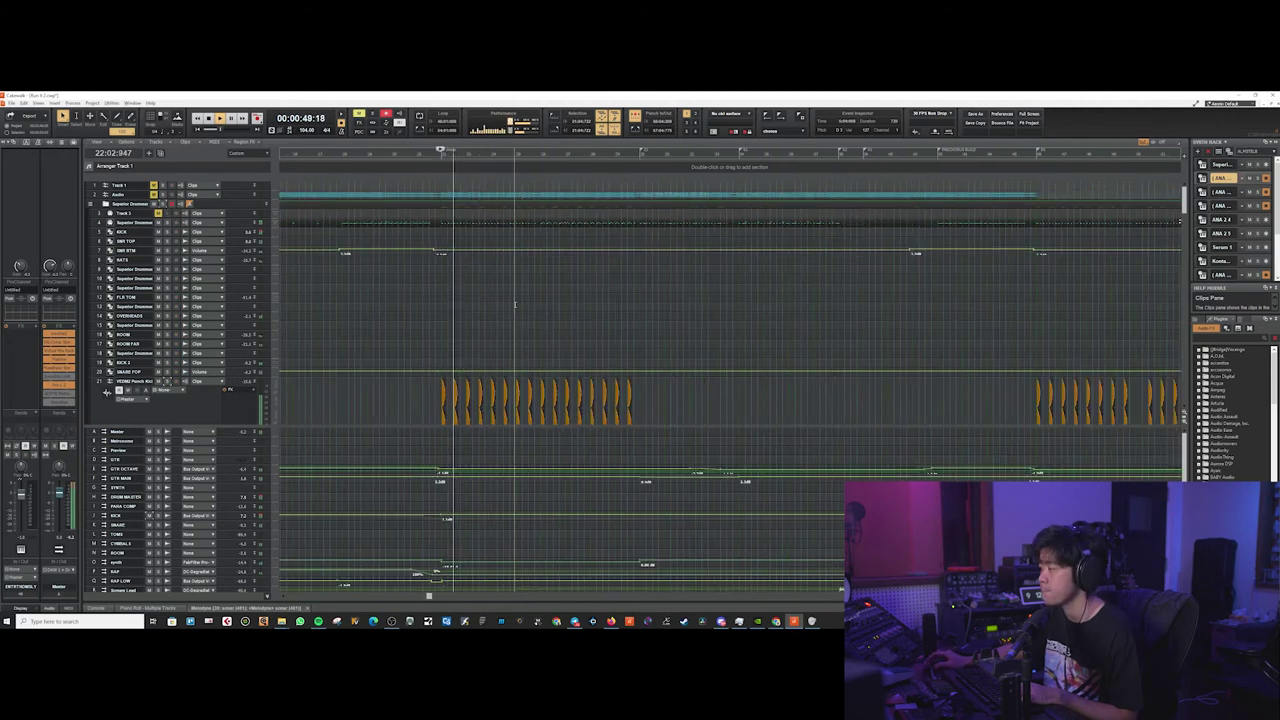
pyautogui.scroll(-5, 515, 304)
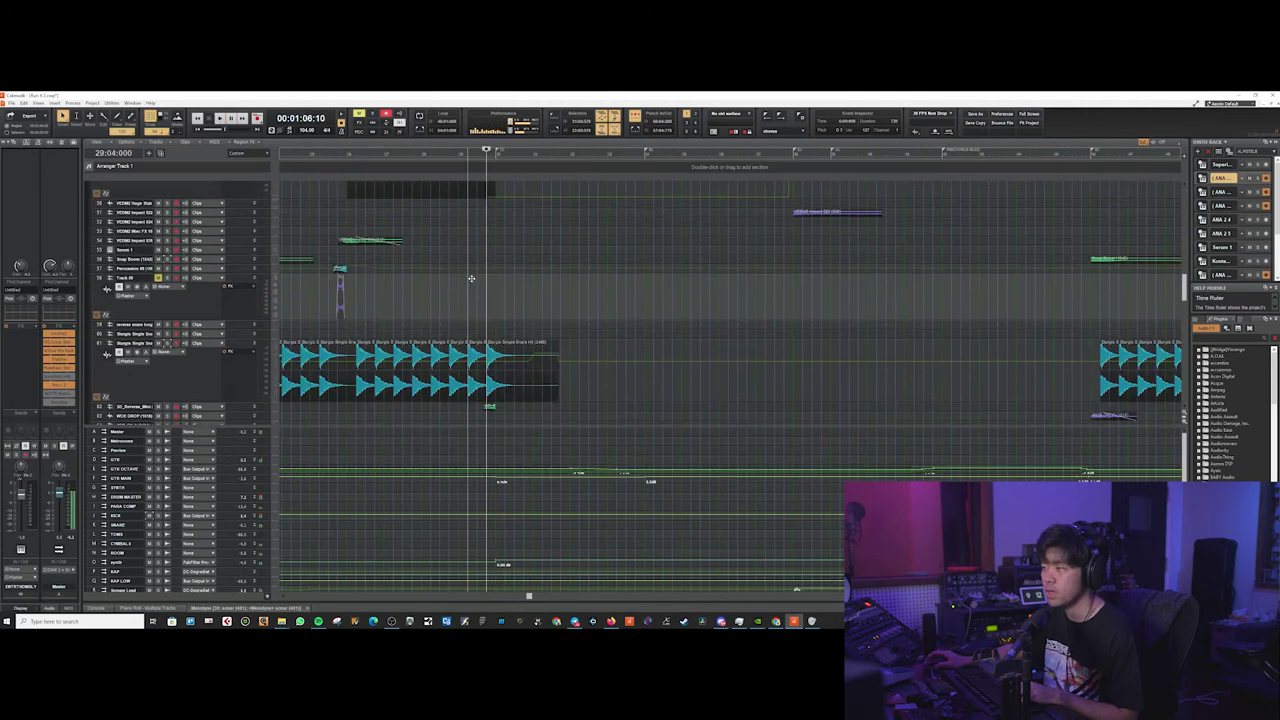
pyautogui.scroll(4, 506, 301)
pyautogui.hscroll(-2, 506, 301)
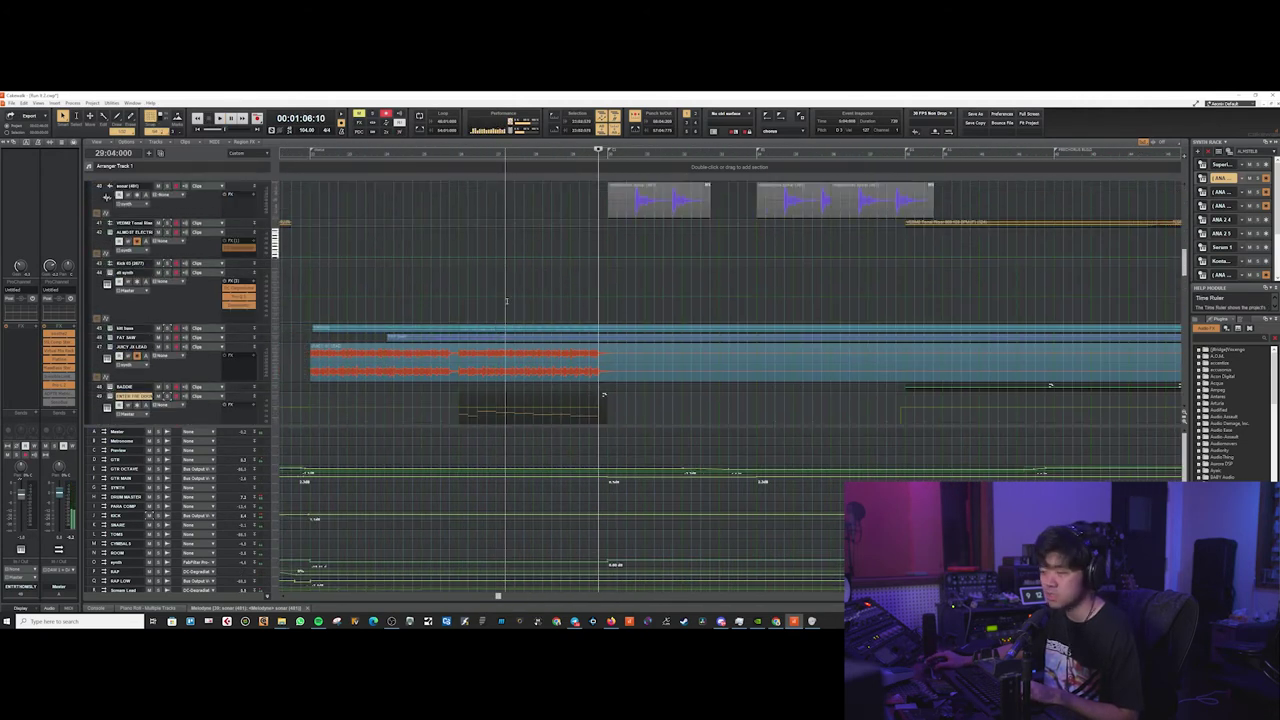
# Solo the SCREAM L, SCREAM R, SCREAM L2 and SCREAM R2 vocal tracks
pyautogui.scroll(-10, 506, 300)
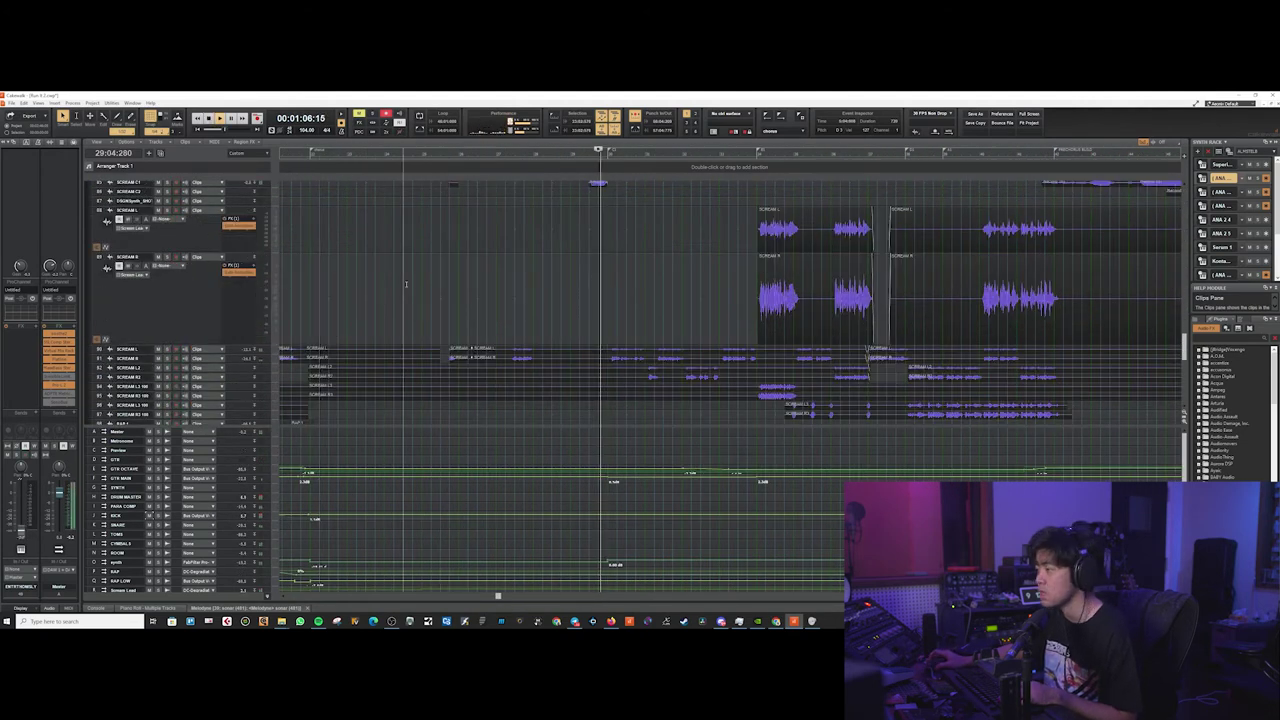
pyautogui.scroll(5, 406, 284)
pyautogui.hscroll(-1, 406, 284)
pyautogui.scroll(-6, 406, 284)
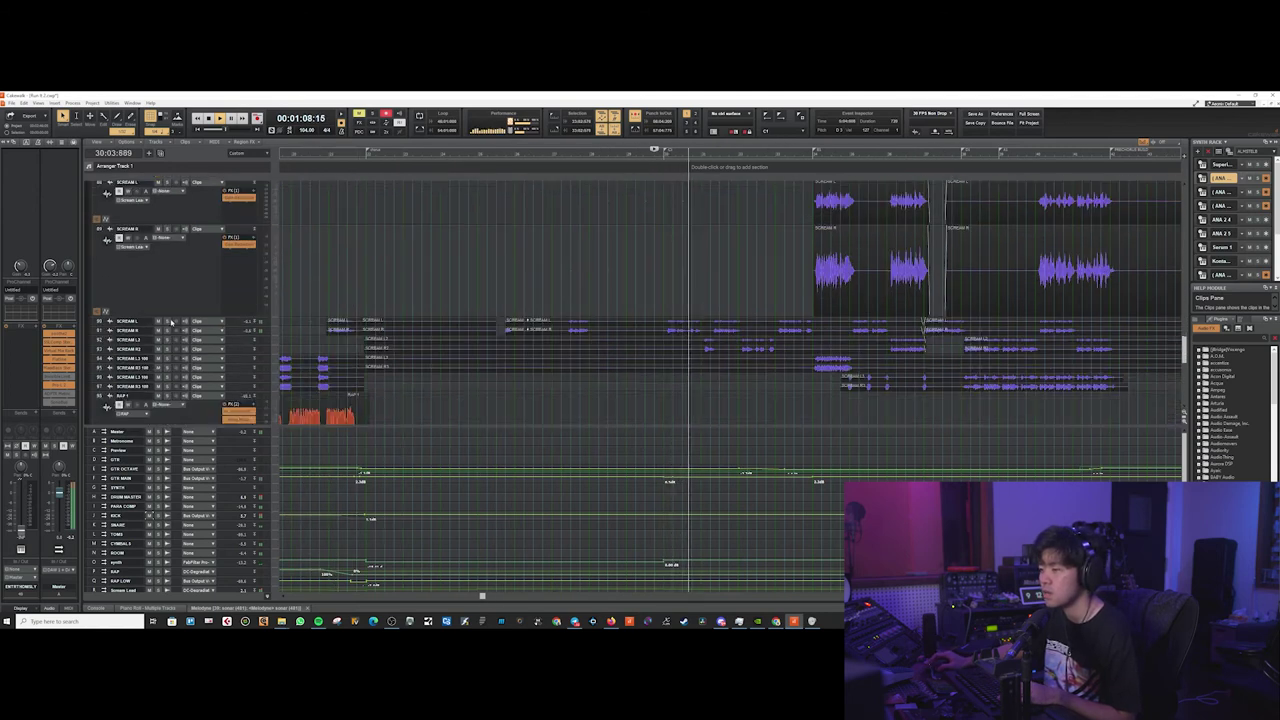
pyautogui.click(169, 322)
pyautogui.click(168, 331)
pyautogui.click(168, 340)
pyautogui.click(168, 350)
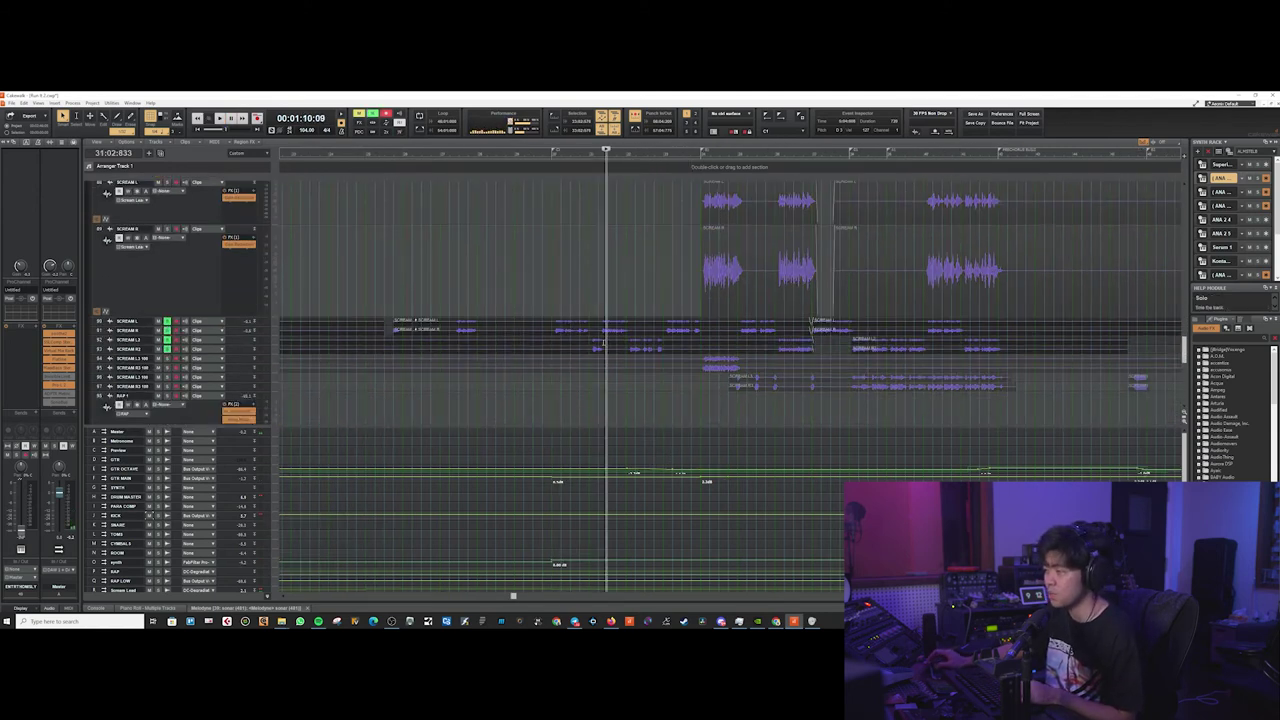
# Audition the soloed scream tracks from the end of measure 29, selecting the SCREAM R track to display its channel strip
pyautogui.scroll(2, 571, 320)
pyautogui.click(541, 297)
pyautogui.scroll(-2, 523, 297)
pyautogui.hscroll(-3, 400, 297)
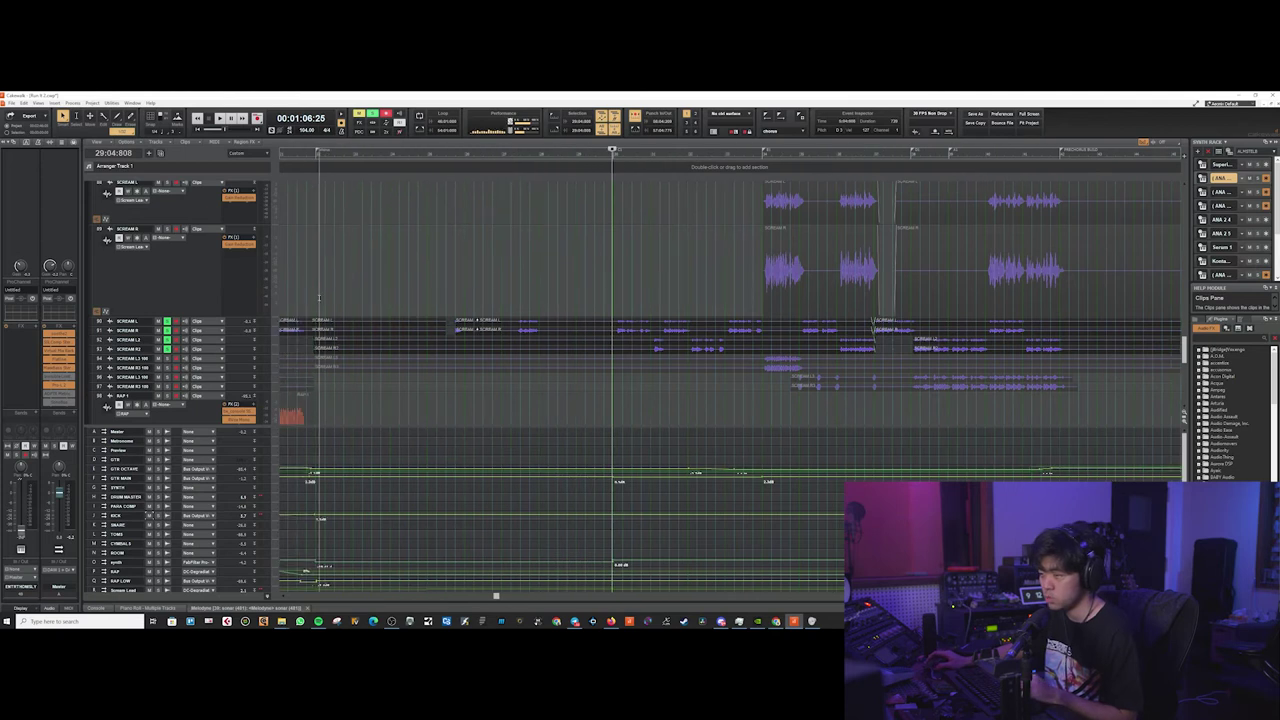
pyautogui.scroll(2, 638, 328)
pyautogui.click(580, 278)
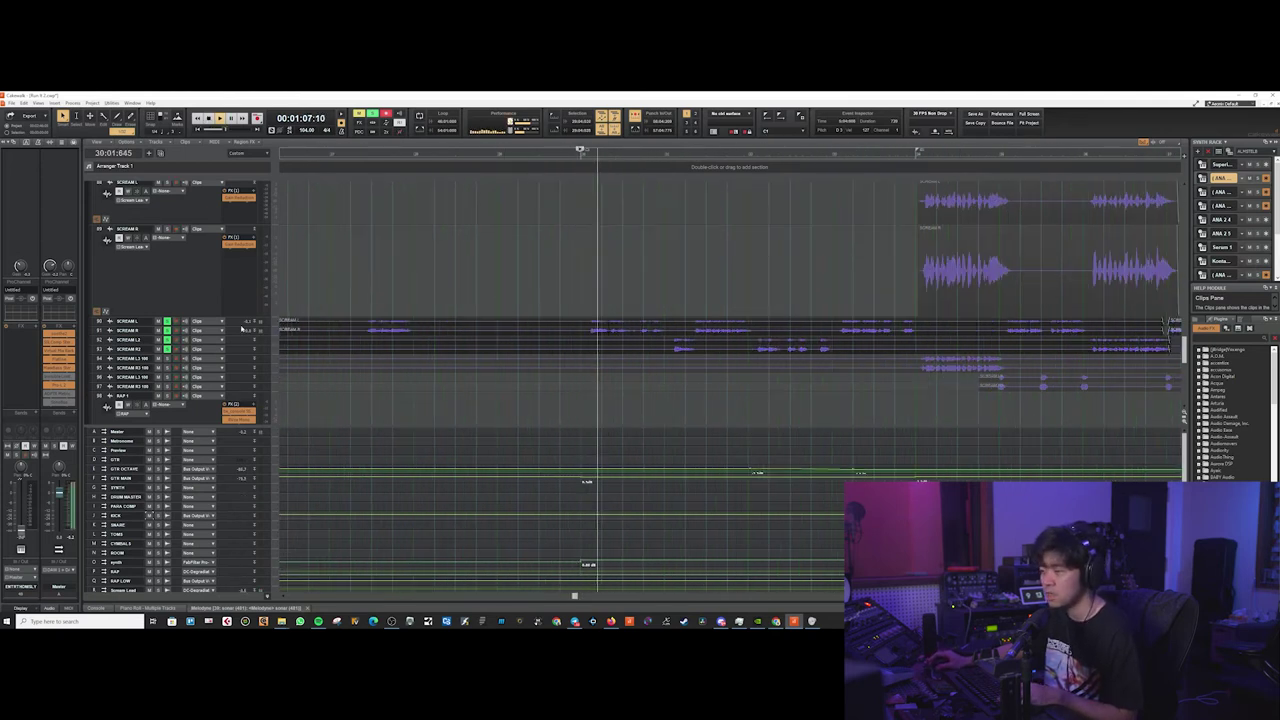
pyautogui.click(132, 330)
pyautogui.scroll(-2, 488, 311)
pyautogui.press('space')
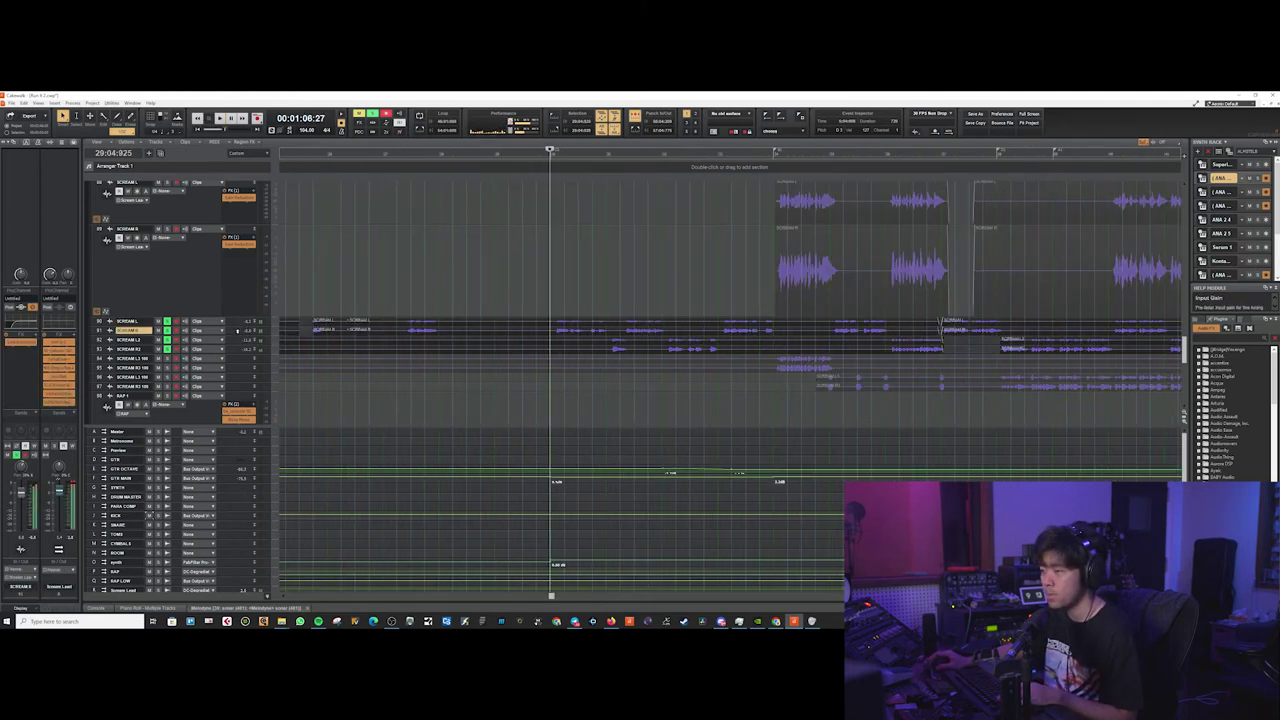
# Enlarge the SCREAM L and SCREAM R tracks to inspect their waveforms from measure 30 onward
pyautogui.click(238, 329)
pyautogui.moveTo(235, 327); pyautogui.dragTo(235, 356)
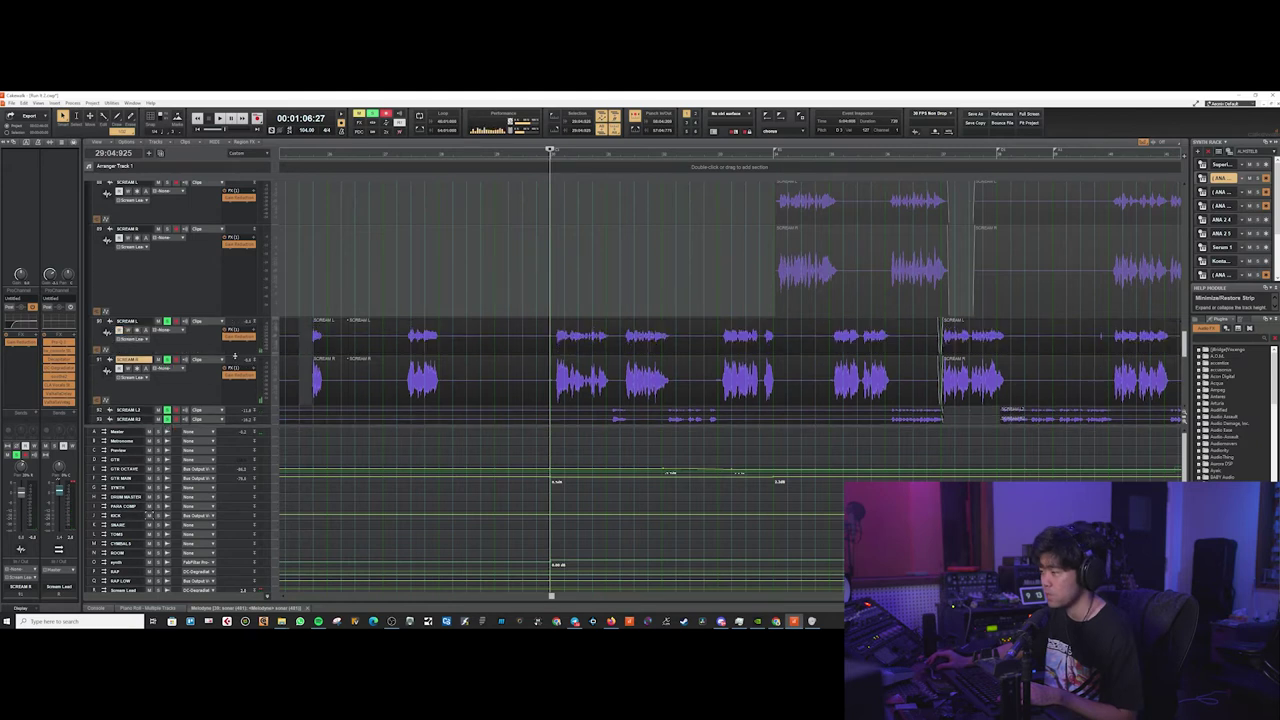
pyautogui.doubleClick(276, 374)
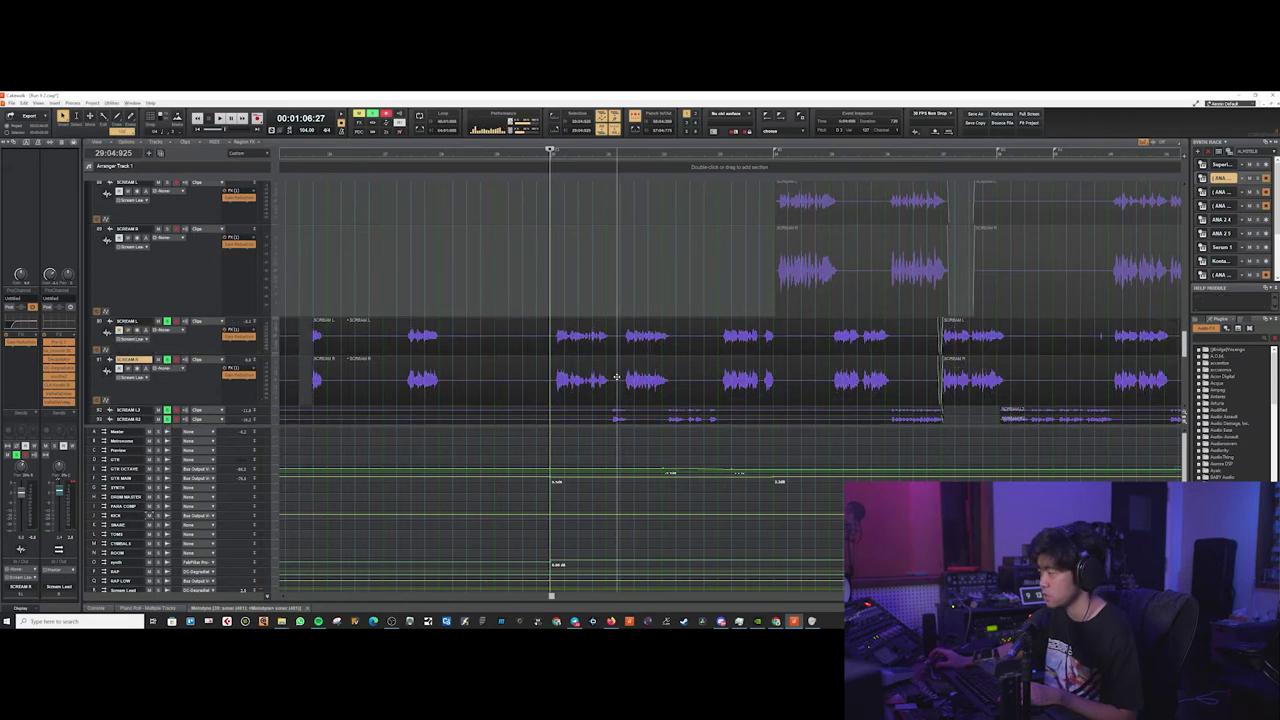
pyautogui.scroll(-4, 617, 377)
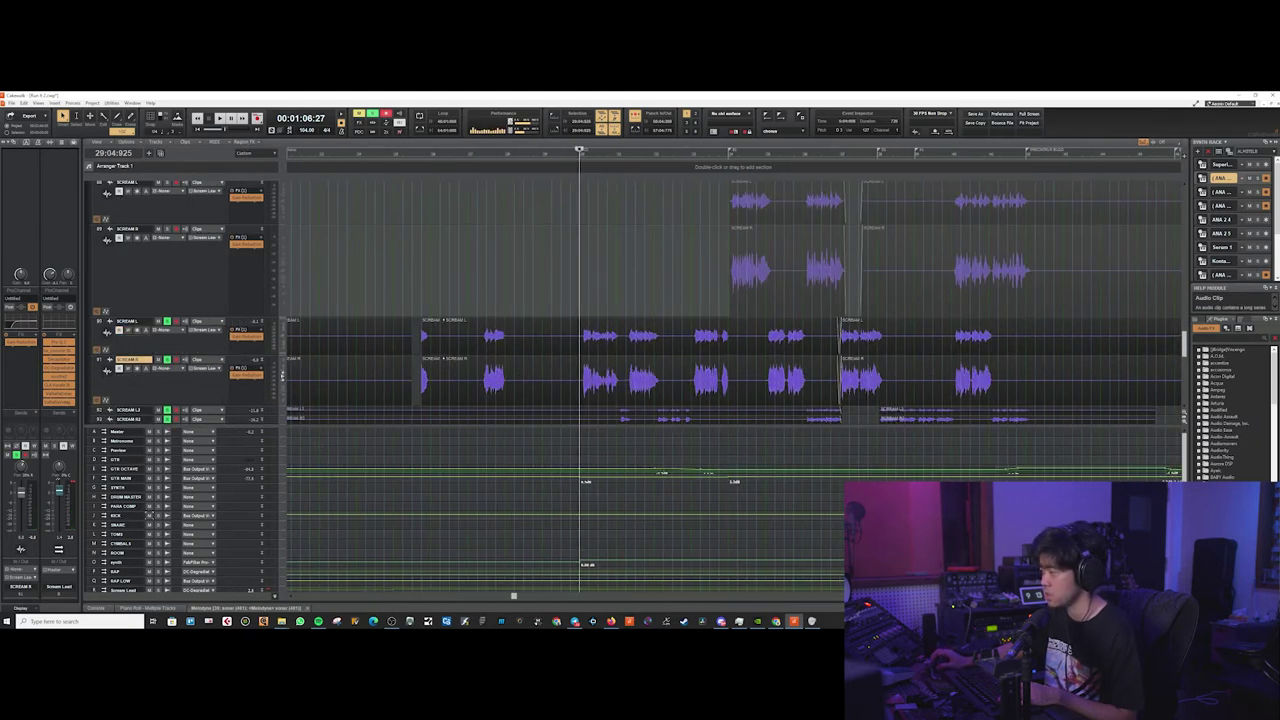
pyautogui.scroll(3, 498, 374)
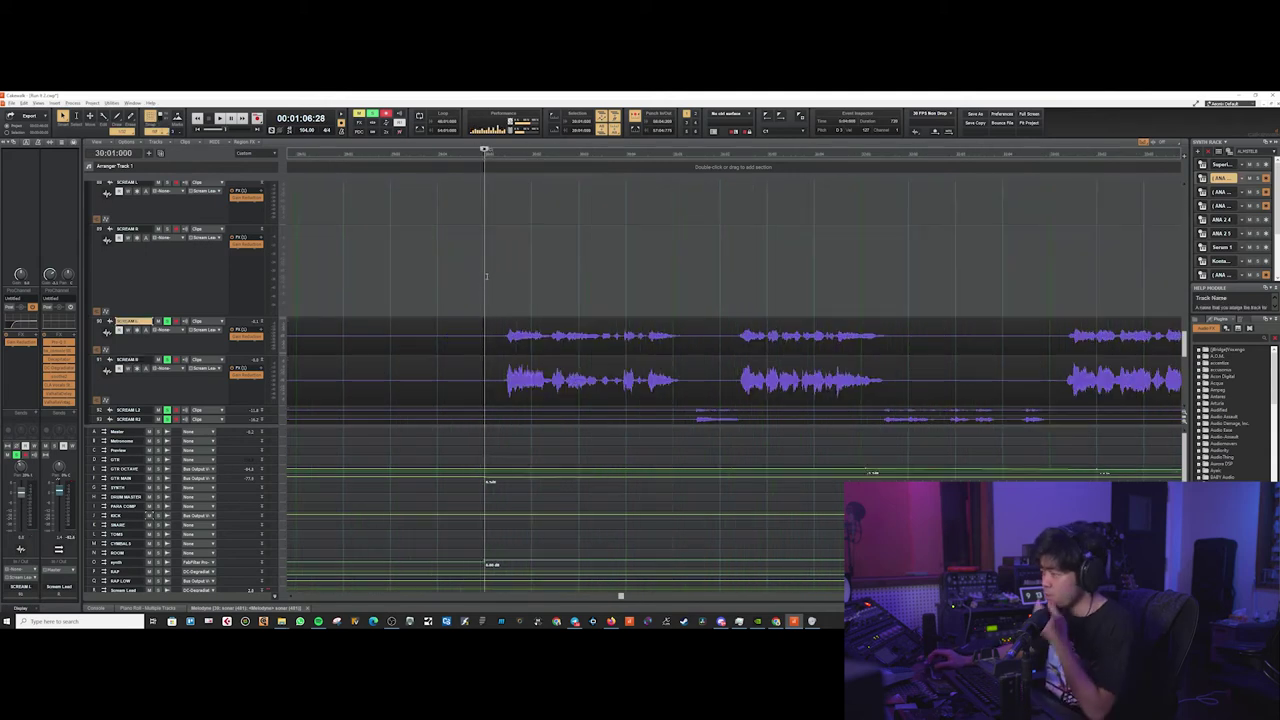
# Review the Gain Reduction plug-in on the SCREAM L track and close it, moving the playhead to just before measure 30
pyautogui.doubleClick(250, 337)
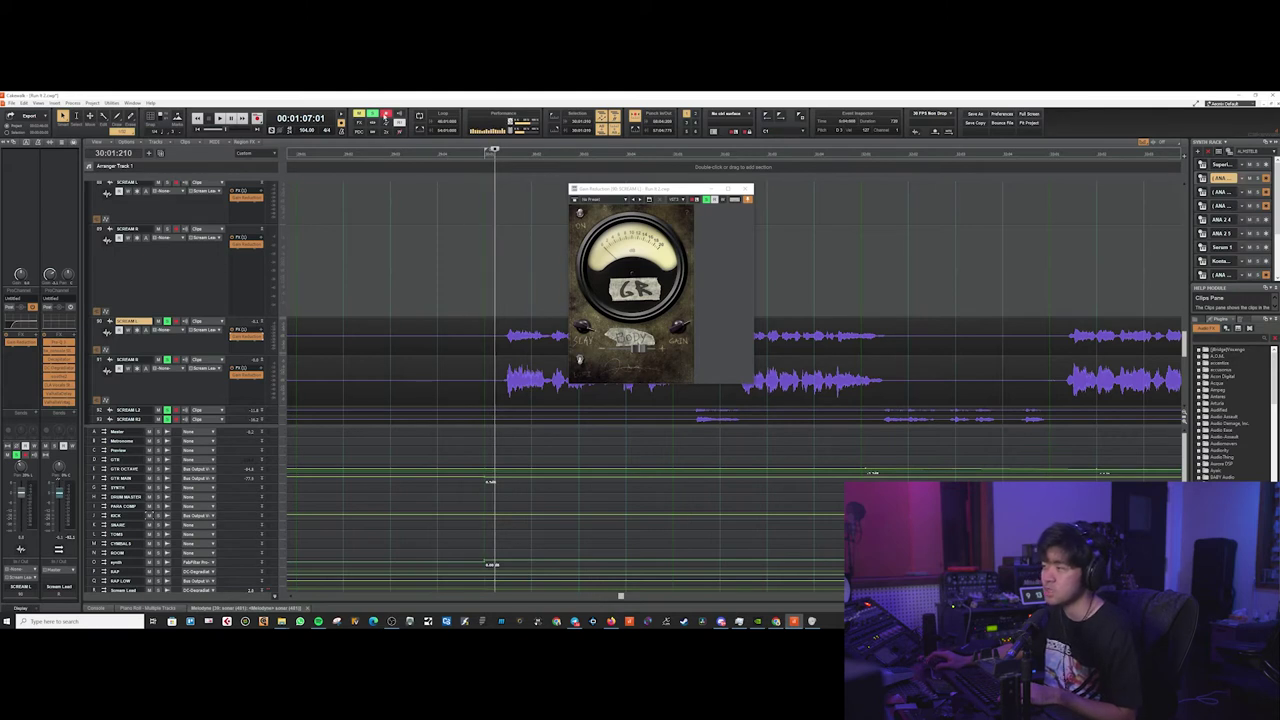
pyautogui.click(477, 267)
pyautogui.click(745, 189)
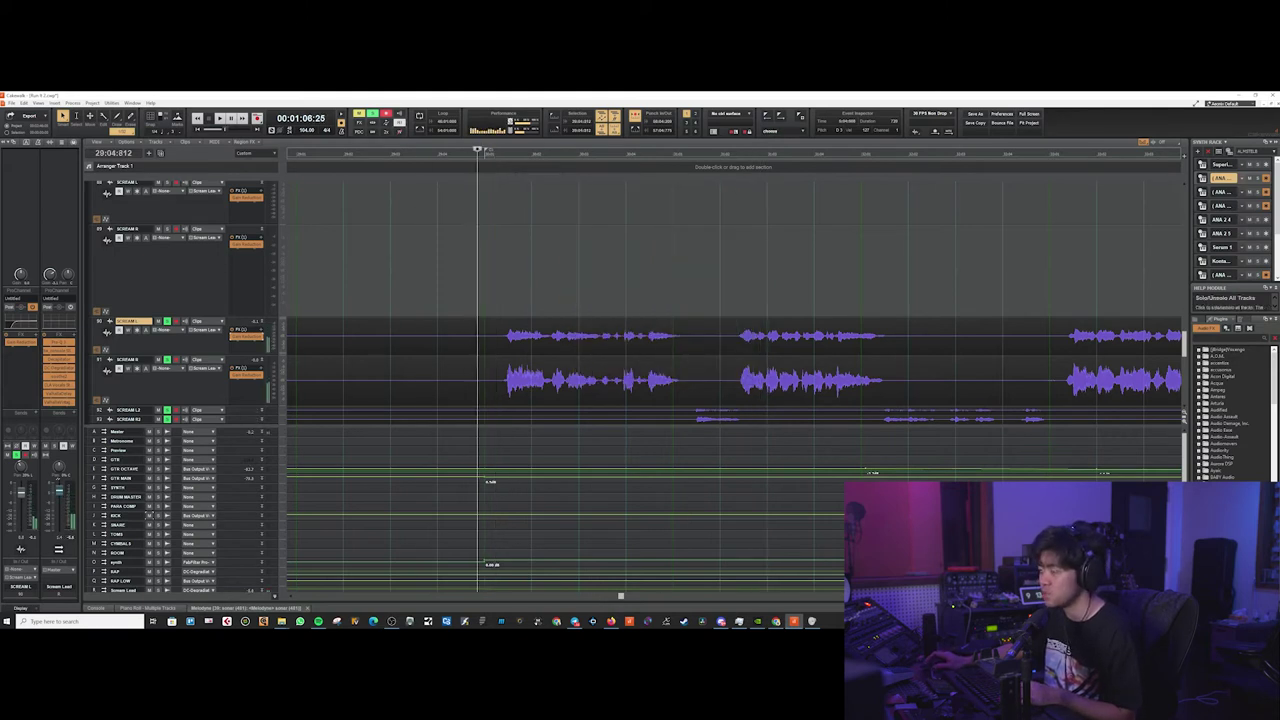
# Play the full mix without solos from the start of measure 30
pyautogui.click(514, 265)
pyautogui.press('space')
pyautogui.scroll(-5, 460, 255)
pyautogui.scroll(4, 432, 247)
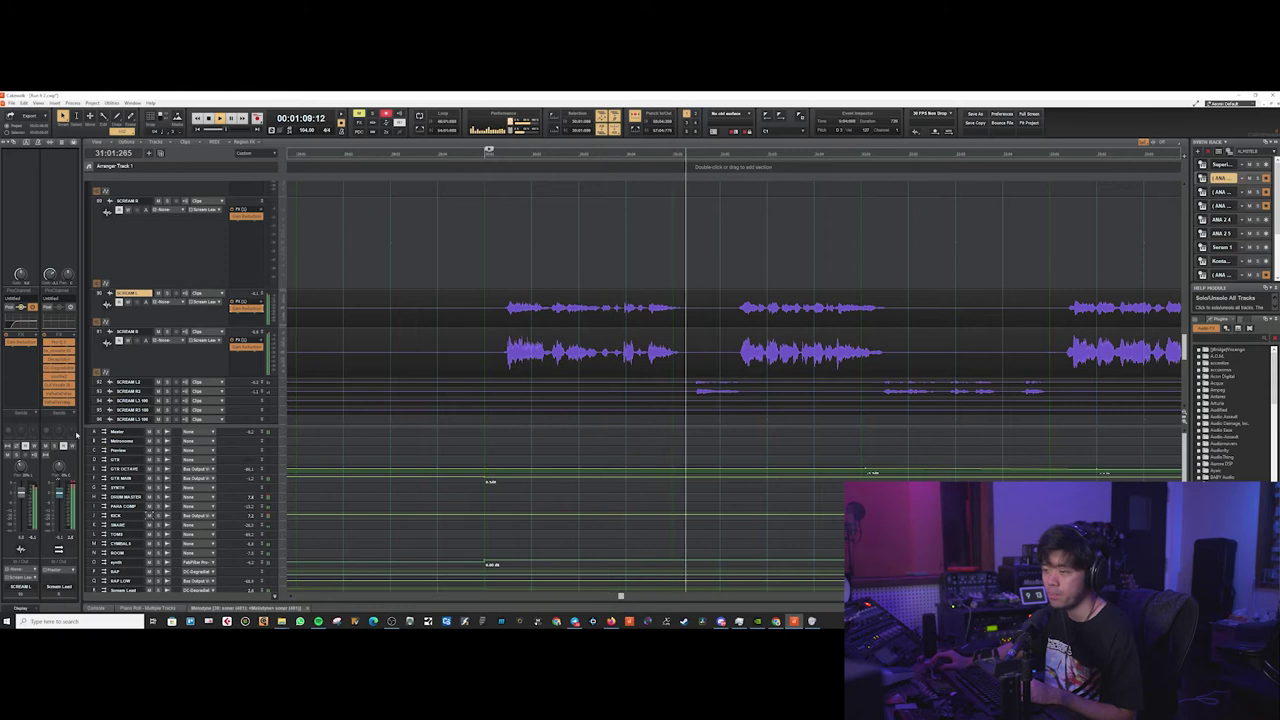
# Solo the Scream Lead bus and review its SSL 4000 E console plug-in while the passage from measure 30 plays
pyautogui.click(55, 446)
pyautogui.hotkey('ctrl', 'Left')
pyautogui.hotkey('ctrl', 'Left')
pyautogui.hotkey('ctrl', 'Left')
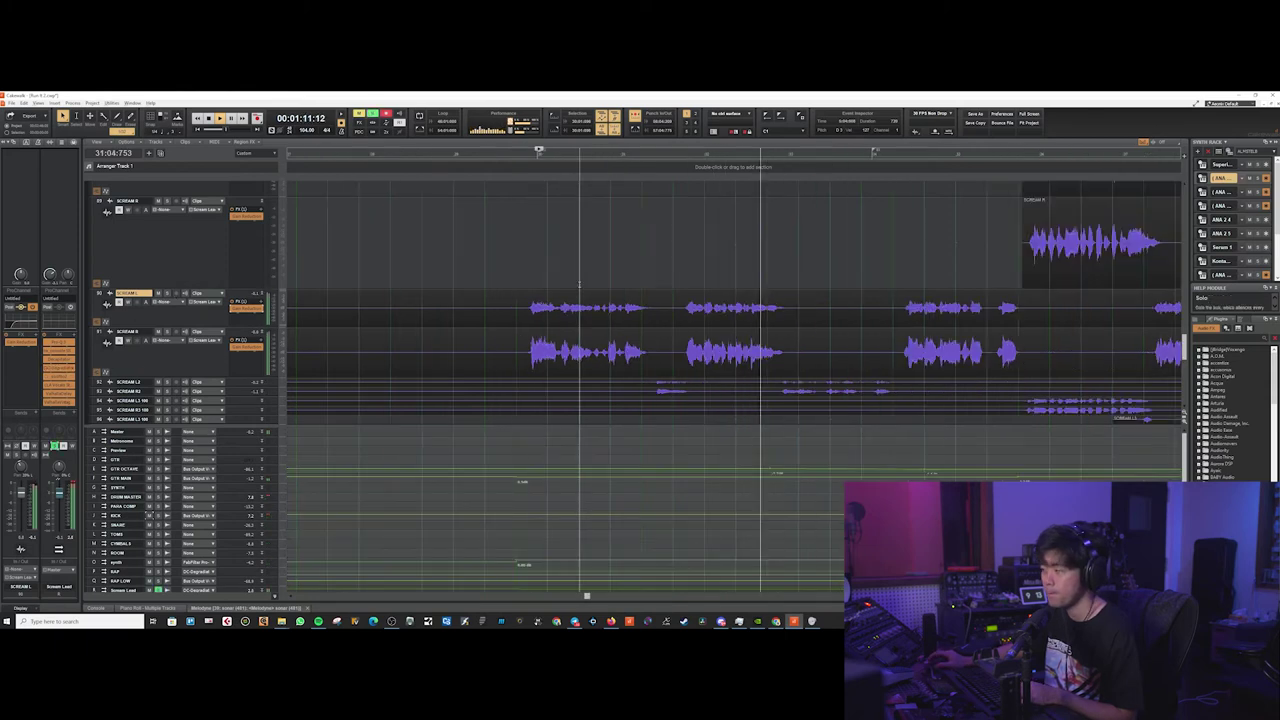
pyautogui.doubleClick(58, 349)
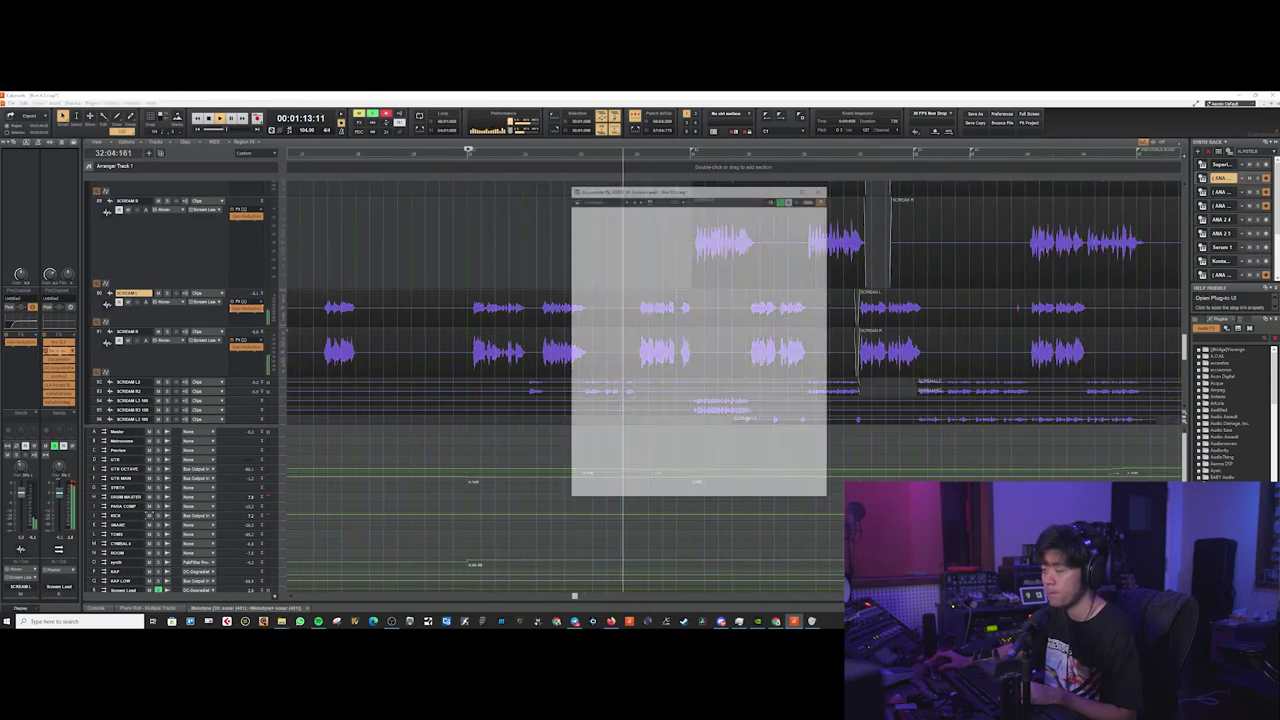
pyautogui.press('space')
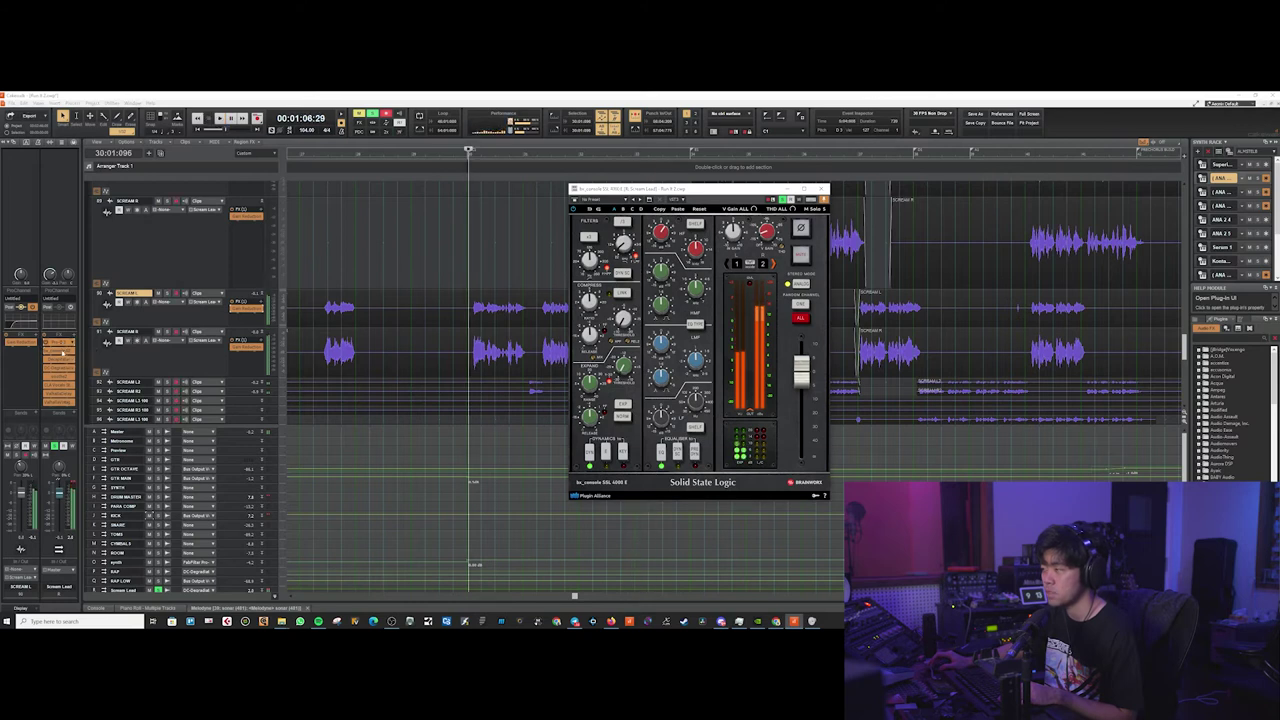
# Review the Decapitator and DC Degradiator plug-ins on the Scream Lead bus, moving the playhead slightly into measure 30
pyautogui.doubleClick(61, 344)
pyautogui.click(916, 189)
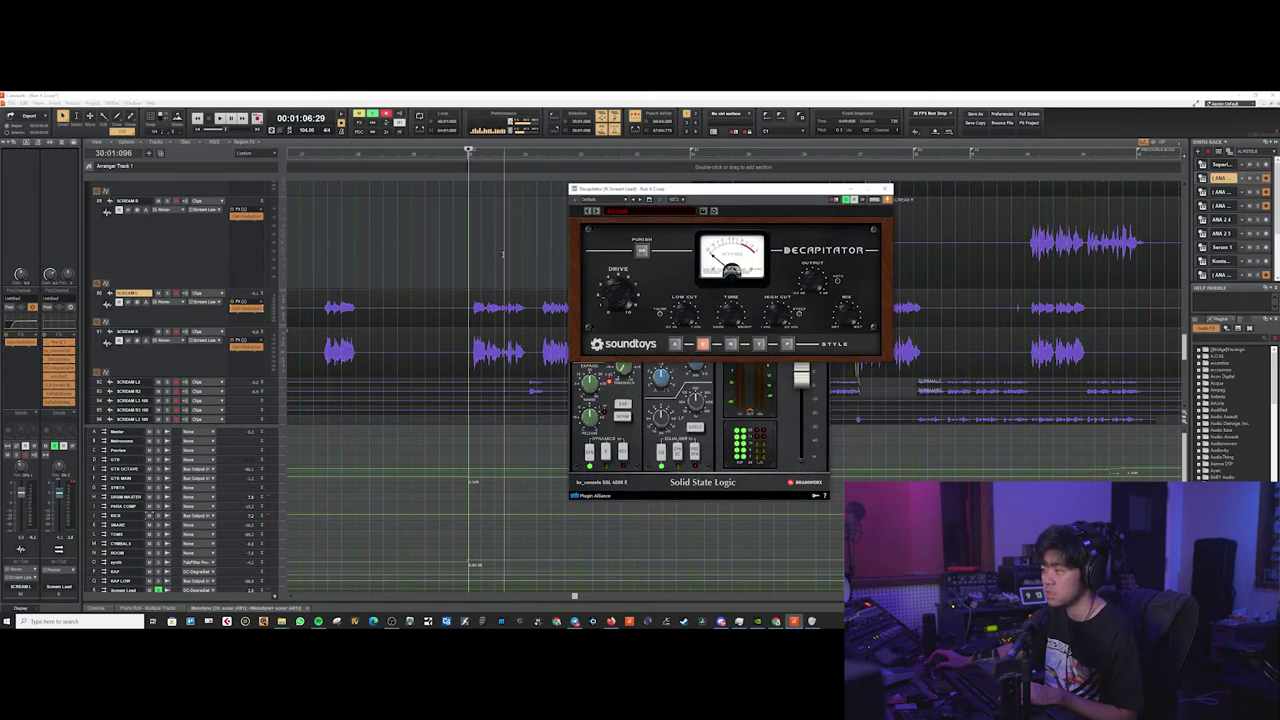
pyautogui.click(471, 248)
pyautogui.doubleClick(69, 342)
pyautogui.doubleClick(62, 370)
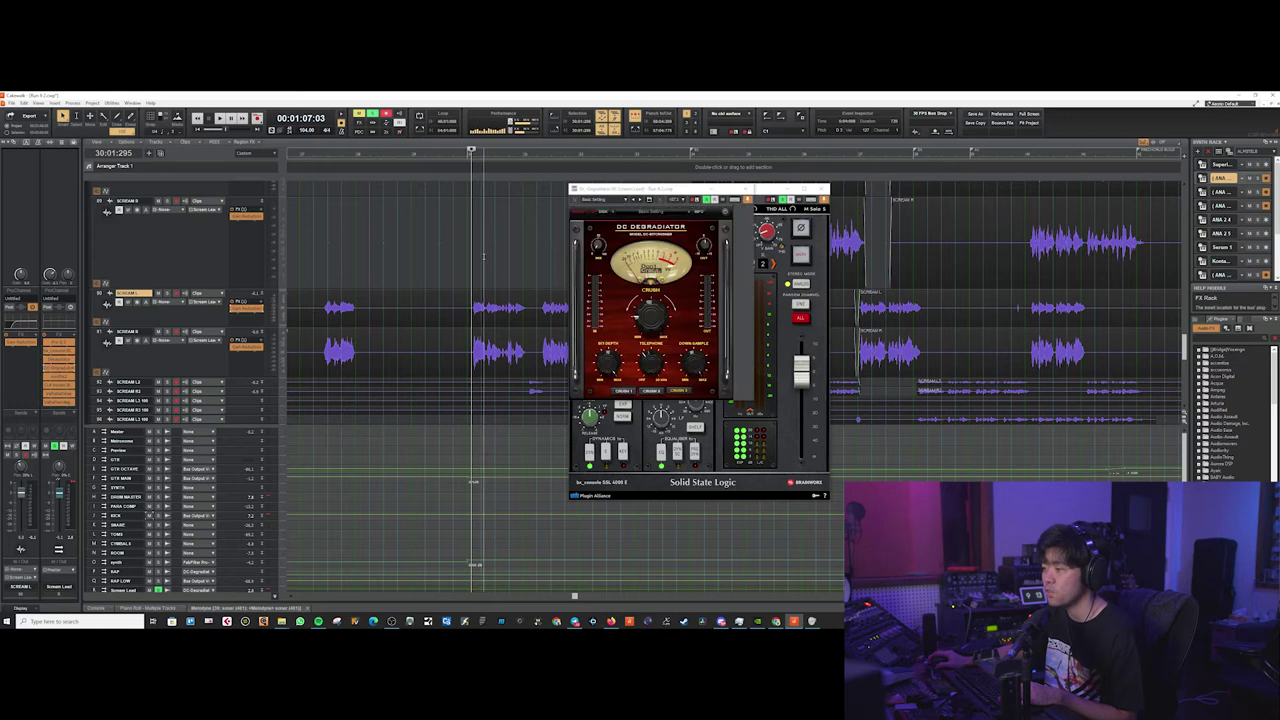
# Enlarge the Scream Lead bus to show its automation, play it near the end of measure 37 and clear its solo
pyautogui.scroll(-3, 485, 250)
pyautogui.hscroll(1, 484, 250)
pyautogui.scroll(-4, 260, 500)
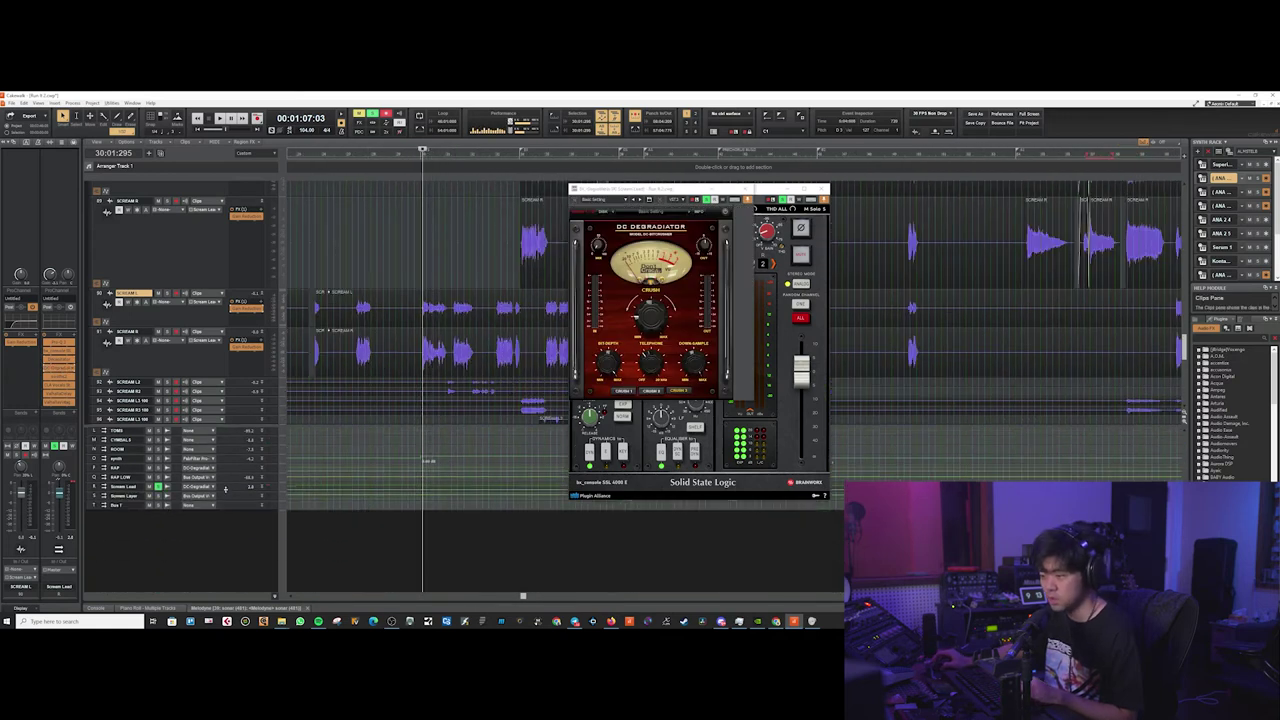
pyautogui.moveTo(225, 490); pyautogui.dragTo(225, 563)
pyautogui.click(453, 545)
pyautogui.hscroll(4, 453, 545)
pyautogui.click(451, 545)
pyautogui.press('space')
pyautogui.click(158, 487)
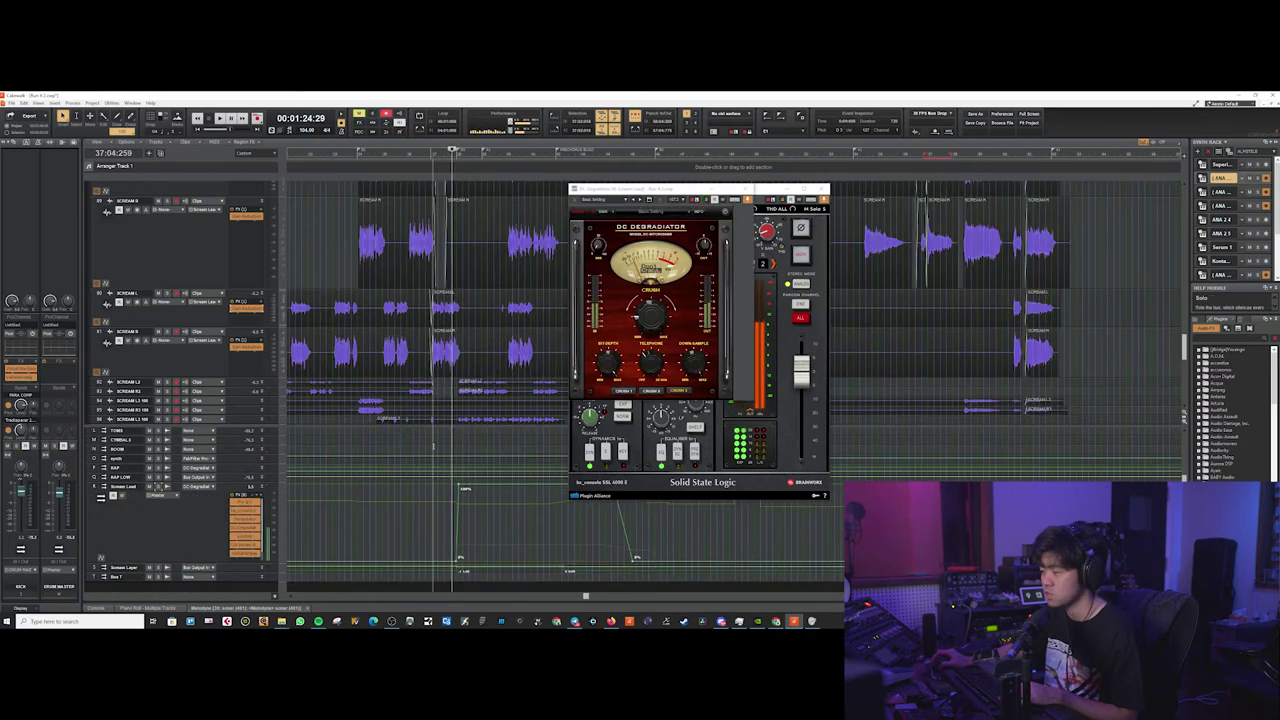
# Play from measure 37 in the full mix, then solo the Scream Lead bus to hear its automated effect
pyautogui.scroll(-3, 505, 545)
pyautogui.hscroll(-1, 503, 545)
pyautogui.click(500, 545)
pyautogui.press('space')
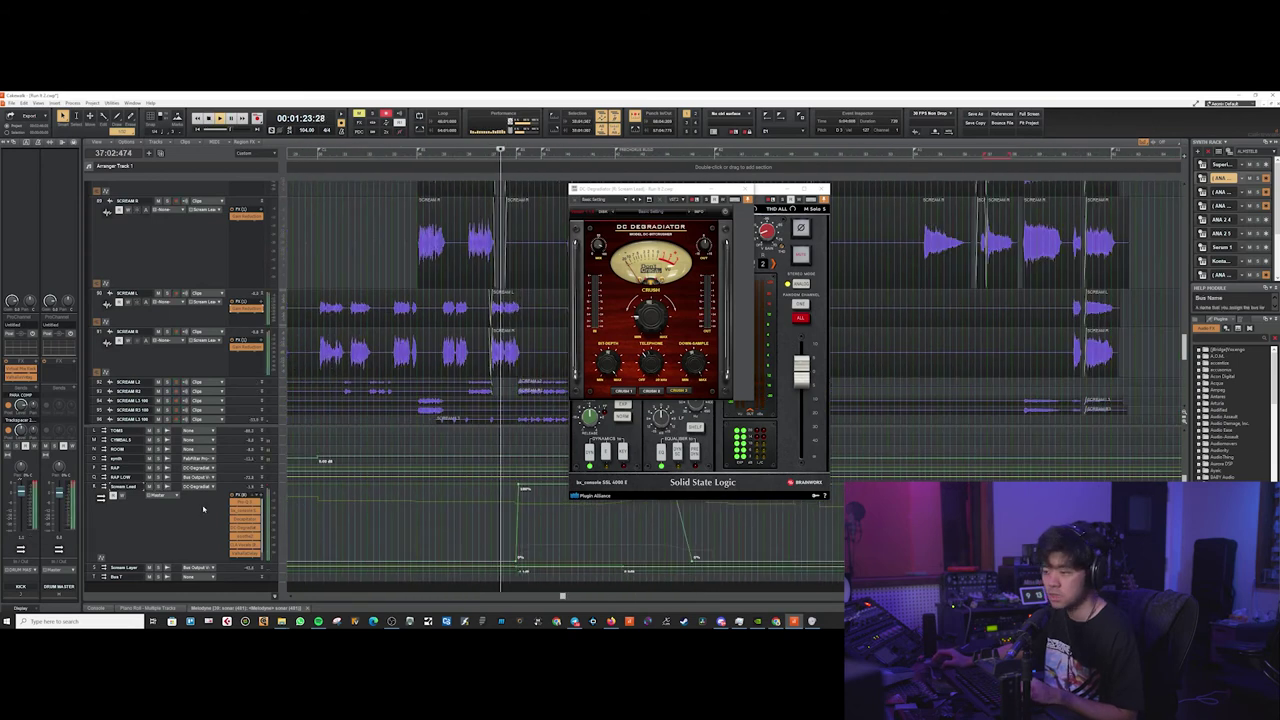
pyautogui.click(203, 510)
pyautogui.click(158, 486)
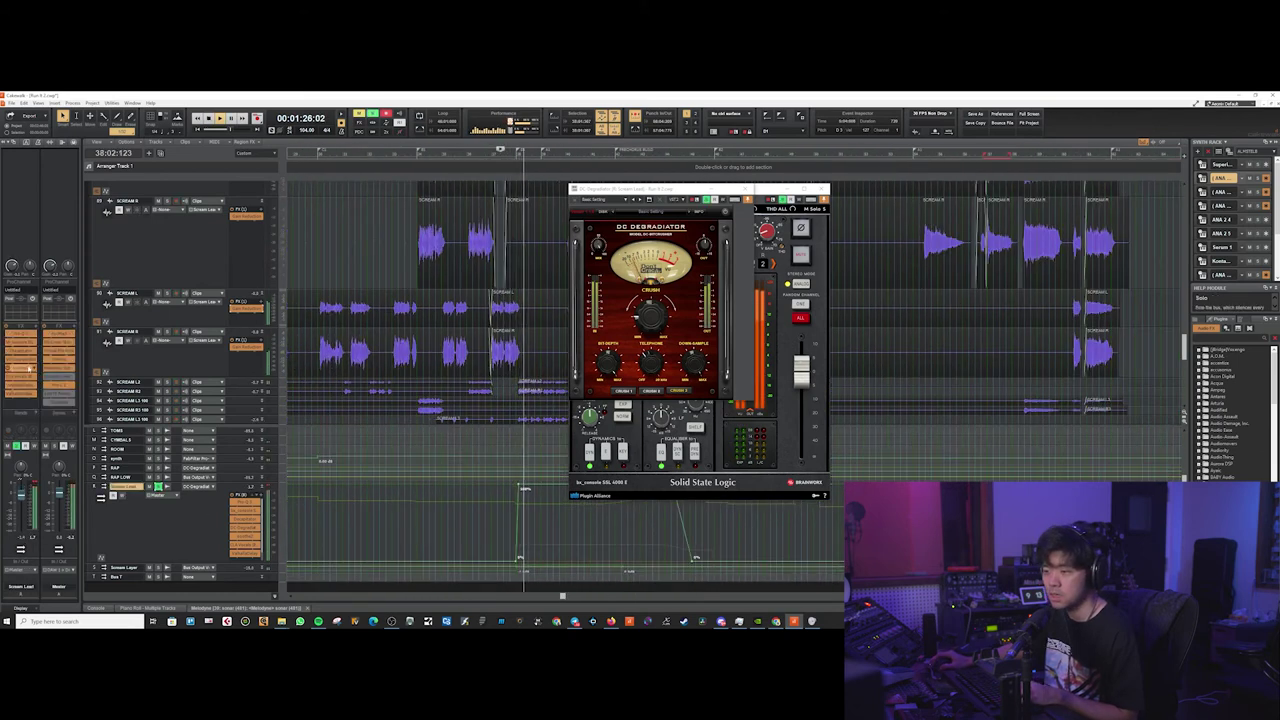
# Open the Scream Lead bus's soothe2 plug-in and arrange it beside the DC Degradiator window
pyautogui.doubleClick(23, 370)
pyautogui.moveTo(710, 191); pyautogui.dragTo(863, 196)
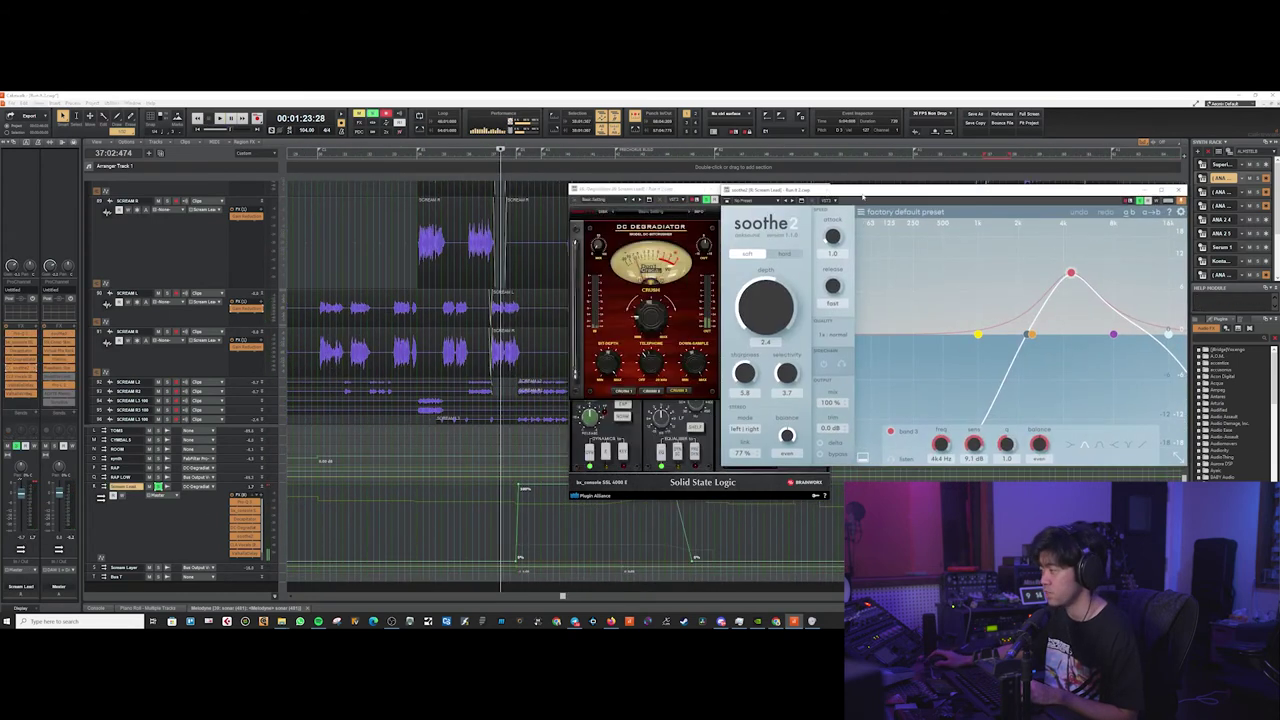
pyautogui.moveTo(668, 191); pyautogui.dragTo(617, 203)
pyautogui.hscroll(1, 473, 500)
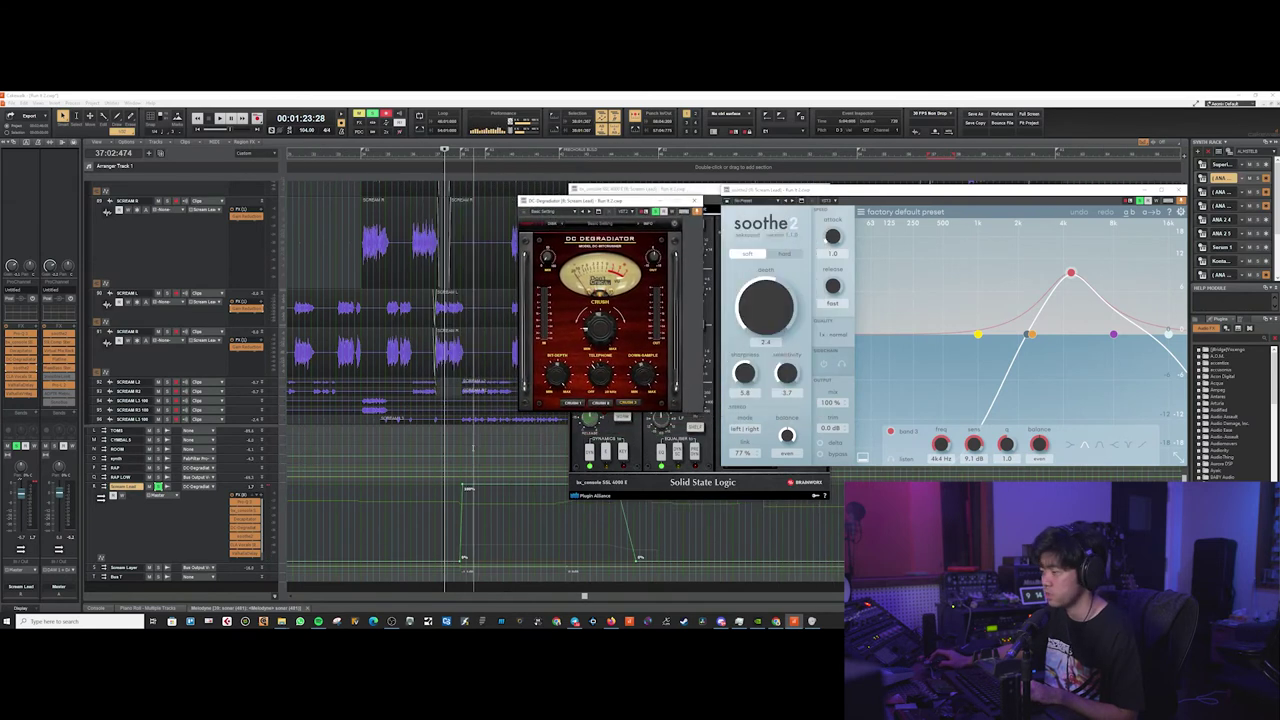
# Review the CLA Vocals plug-in during playback from the end of measure 37, and open the remaining Scream Lead bus plug-ins
pyautogui.doubleClick(21, 377)
pyautogui.press('space')
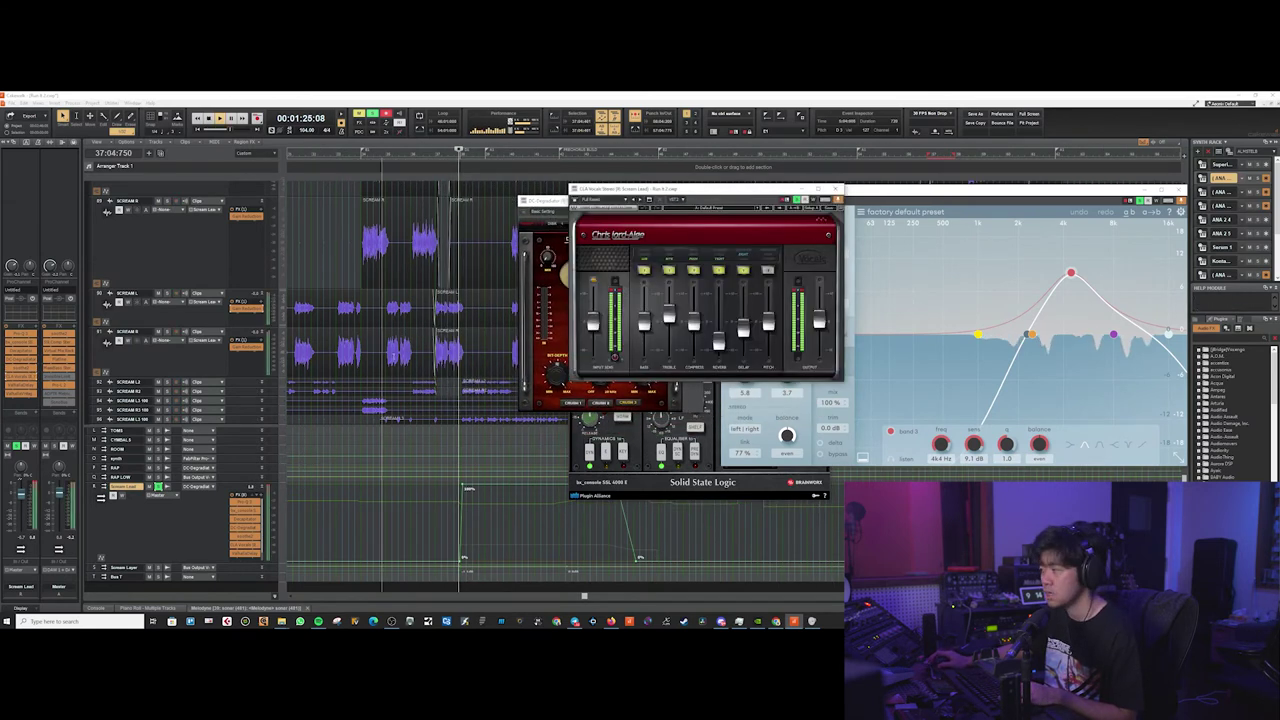
pyautogui.press('space')
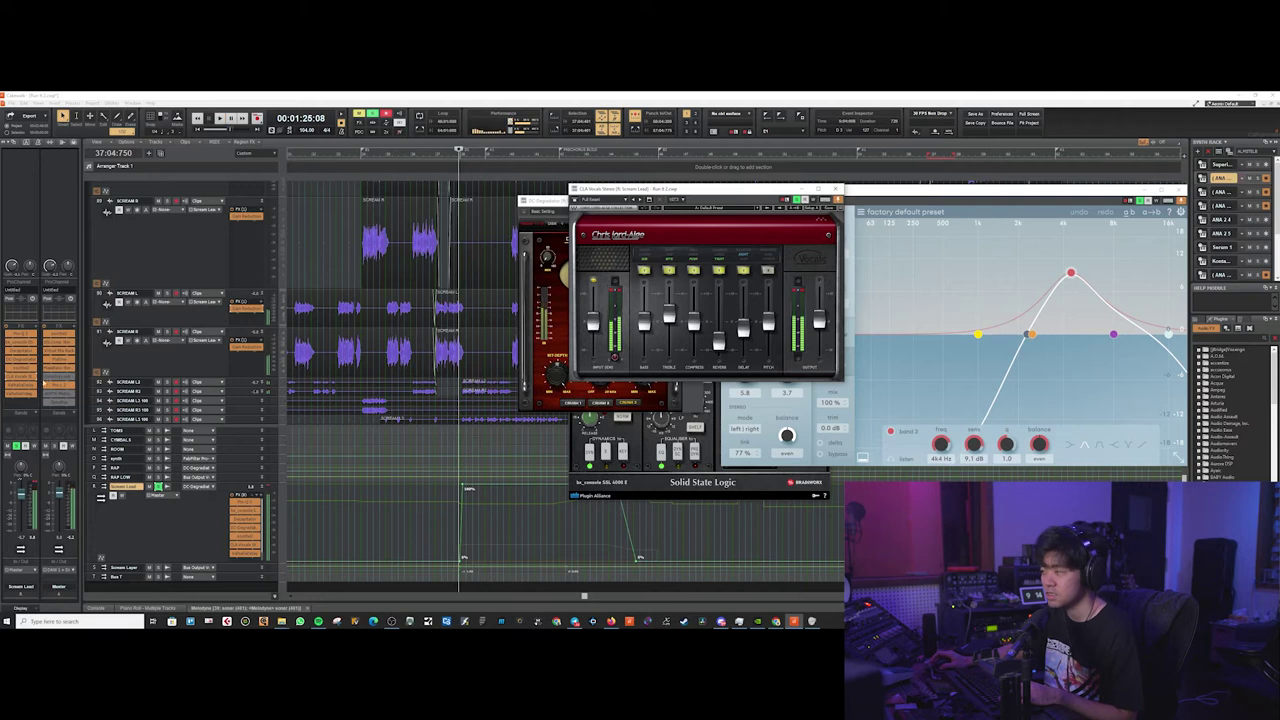
pyautogui.doubleClick(20, 386)
pyautogui.doubleClick(20, 394)
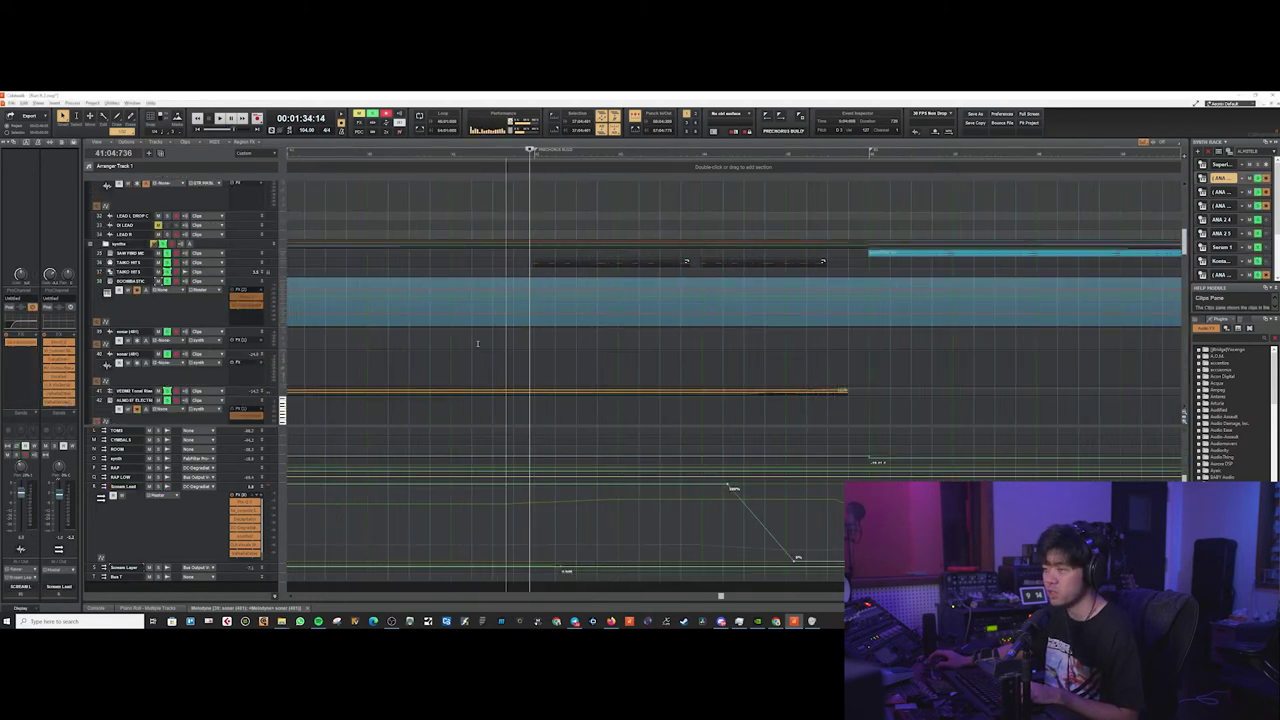
# Clear the synths folder's solo and audition the two taiko hit tracks in solo from the end of measure 41
pyautogui.click(164, 244)
pyautogui.click(167, 263)
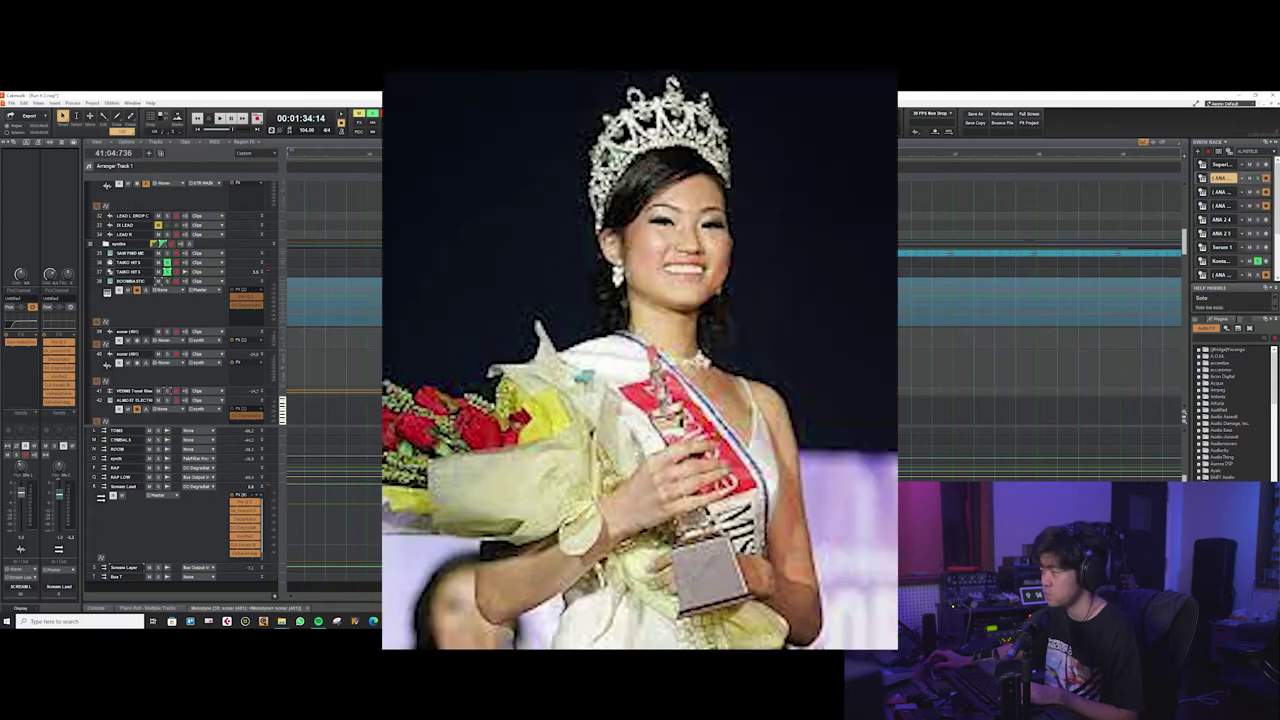
pyautogui.scroll(-3, 430, 370)
pyautogui.press('space')
pyautogui.scroll(-2, 430, 370)
pyautogui.hscroll(-1, 430, 370)
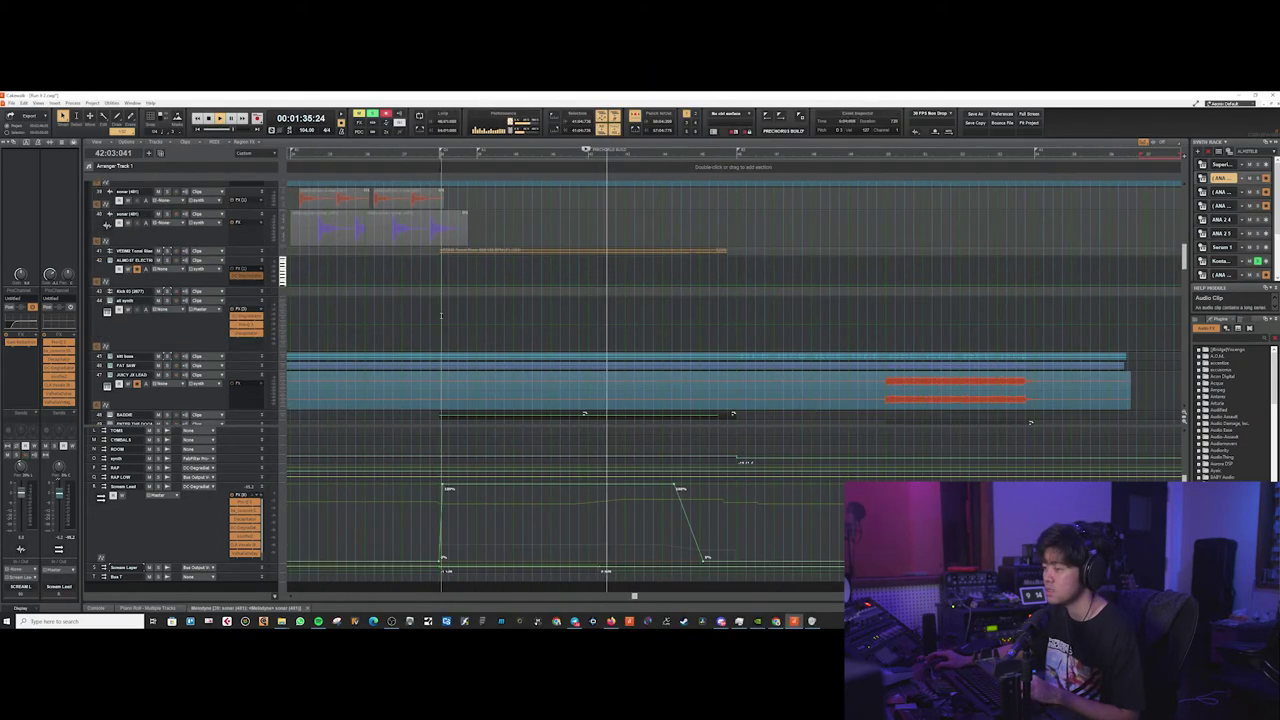
pyautogui.scroll(-2, 440, 318)
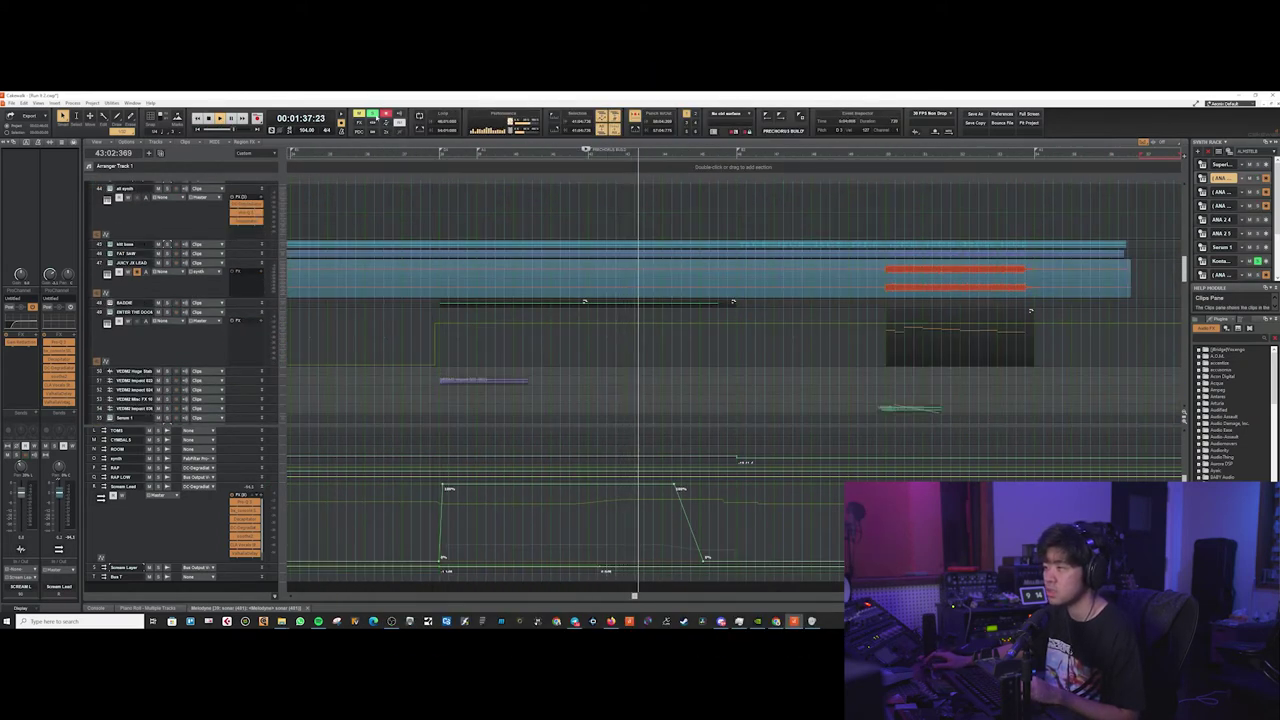
# Audition track 48 in solo around measures 43 to 45
pyautogui.click(167, 302)
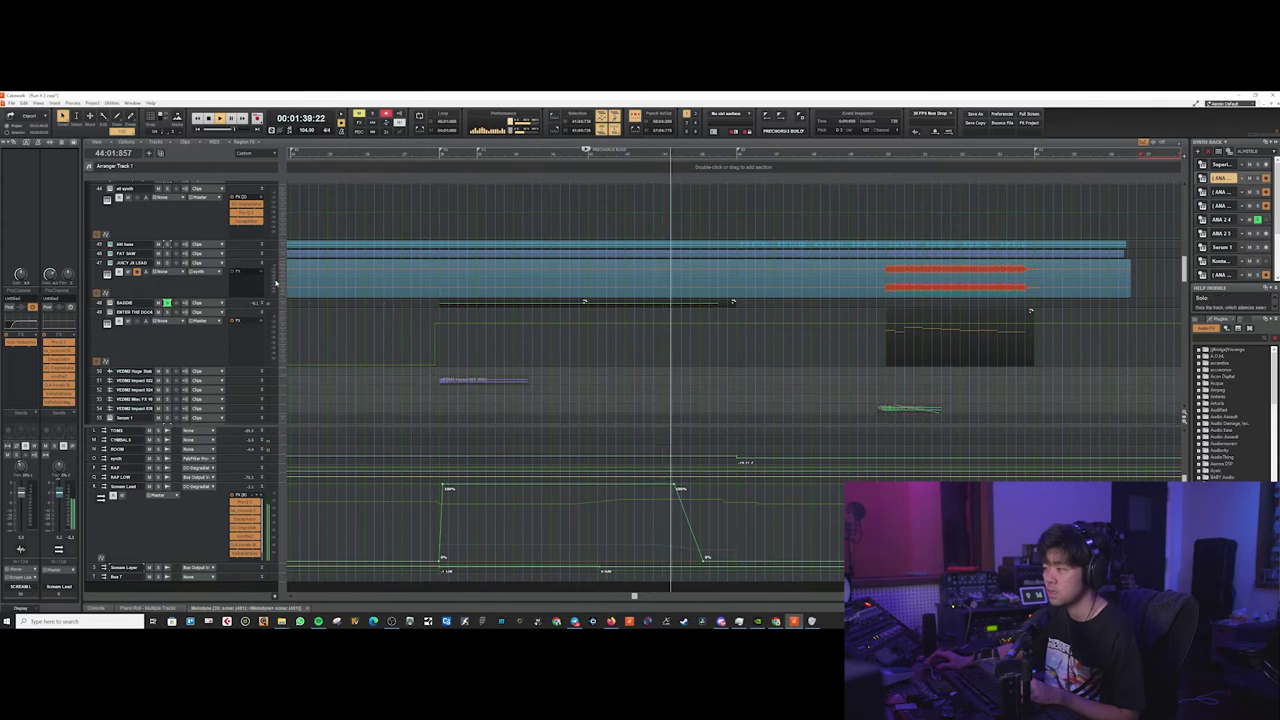
pyautogui.scroll(-3, 565, 240)
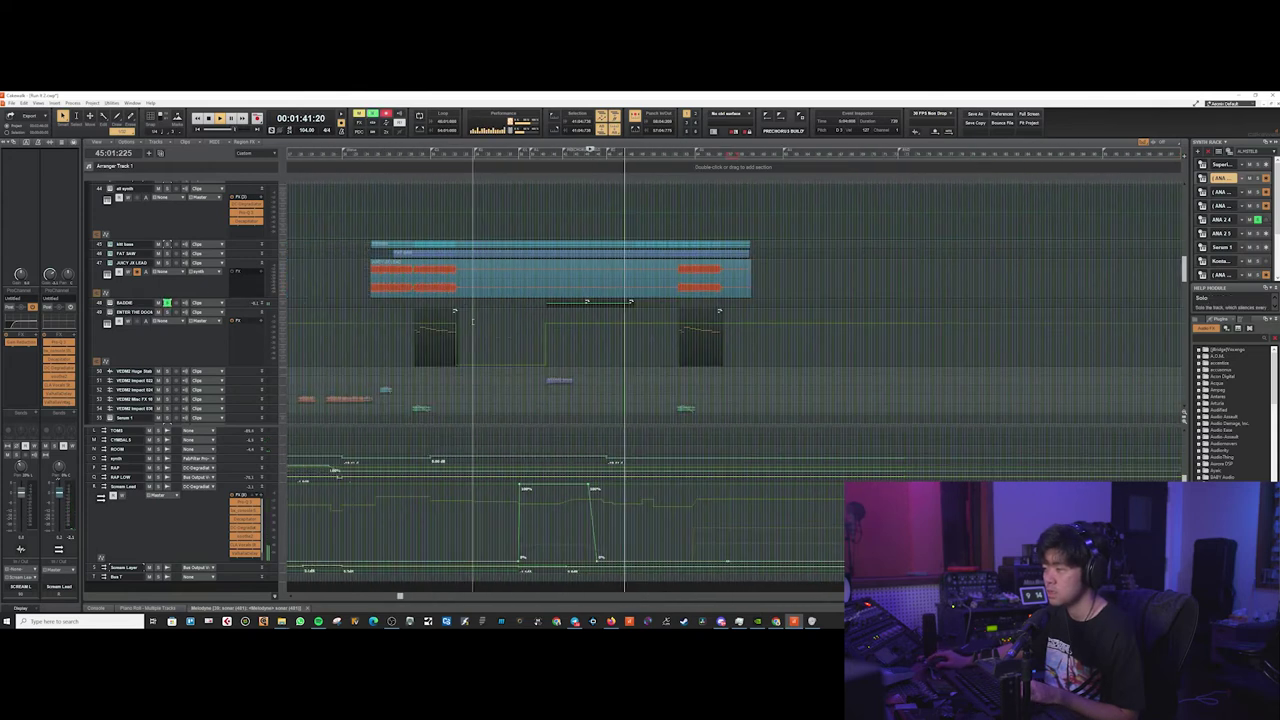
pyautogui.hscroll(-1, 585, 236)
pyautogui.press('space')
# Clear the track solo and play the full mix from the end of measure 37, reviewing the guitar, synth and sample tracks
pyautogui.scroll(3, 585, 234)
pyautogui.click(541, 221)
pyautogui.scroll(-3, 541, 221)
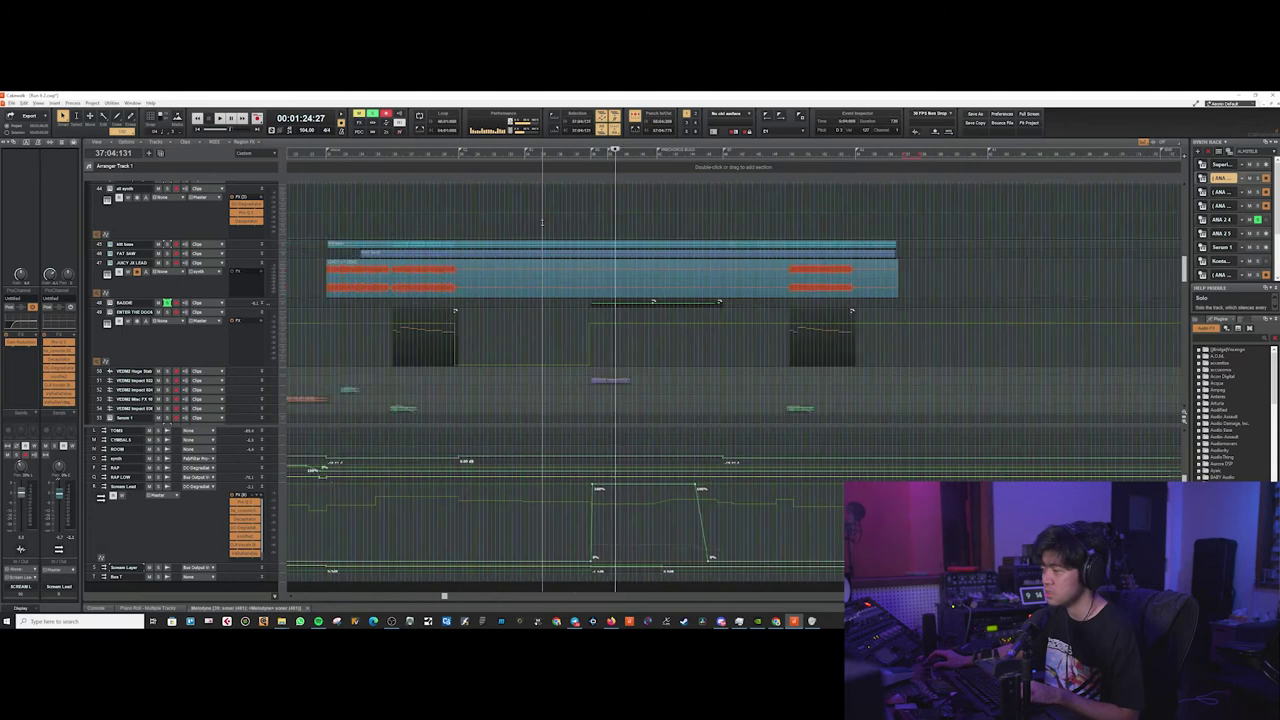
pyautogui.hscroll(-1, 600, 236)
pyautogui.scroll(5, 626, 243)
pyautogui.hscroll(1, 625, 265)
pyautogui.scroll(10, 430, 293)
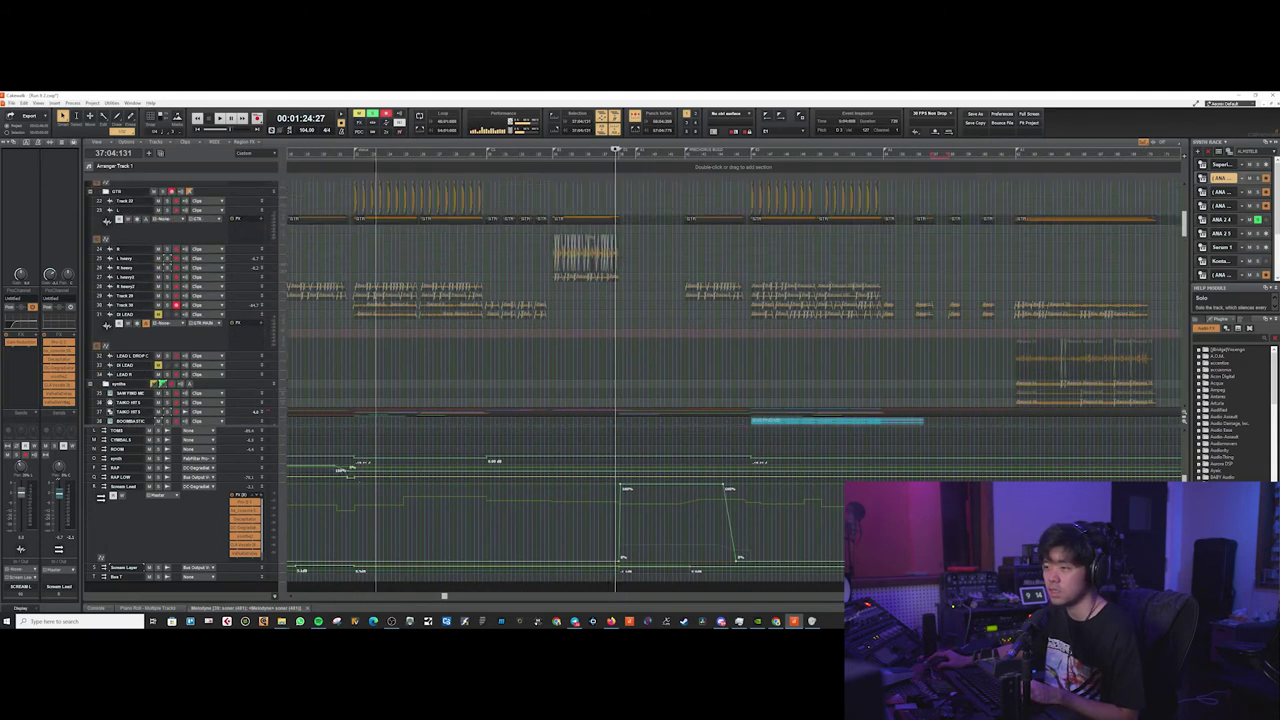
pyautogui.scroll(-10, 495, 322)
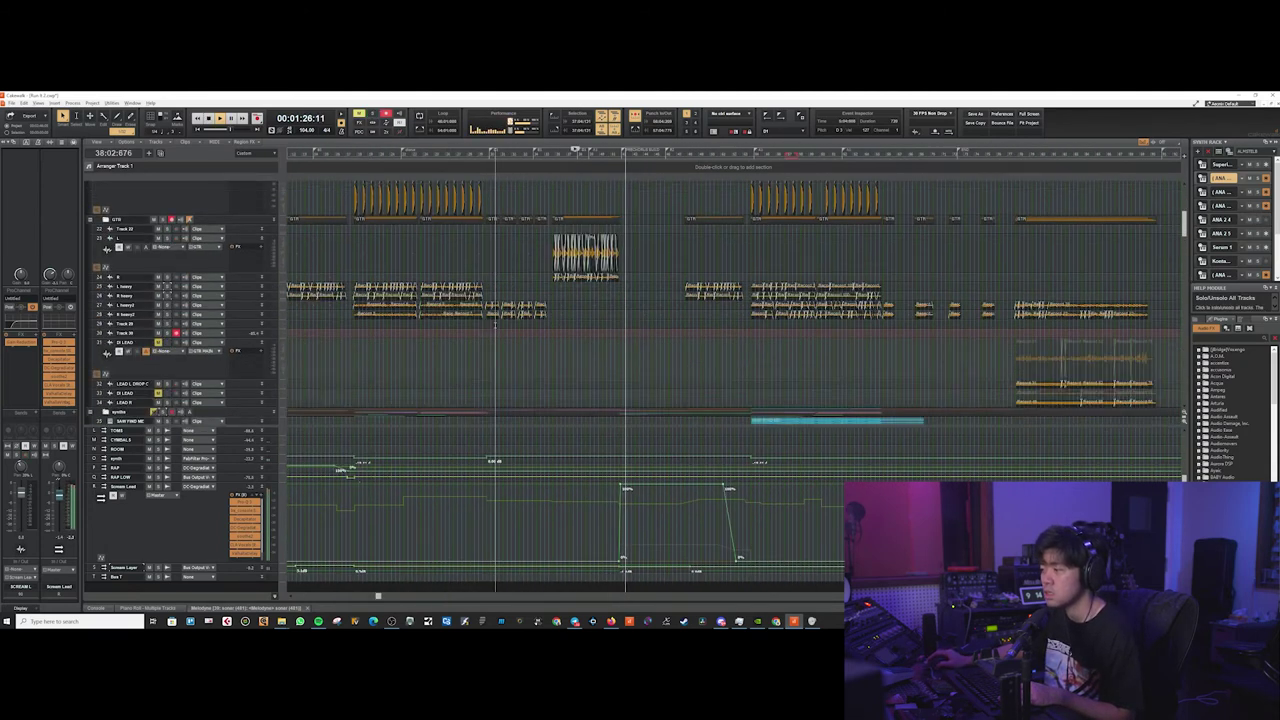
pyautogui.scroll(-10, 495, 323)
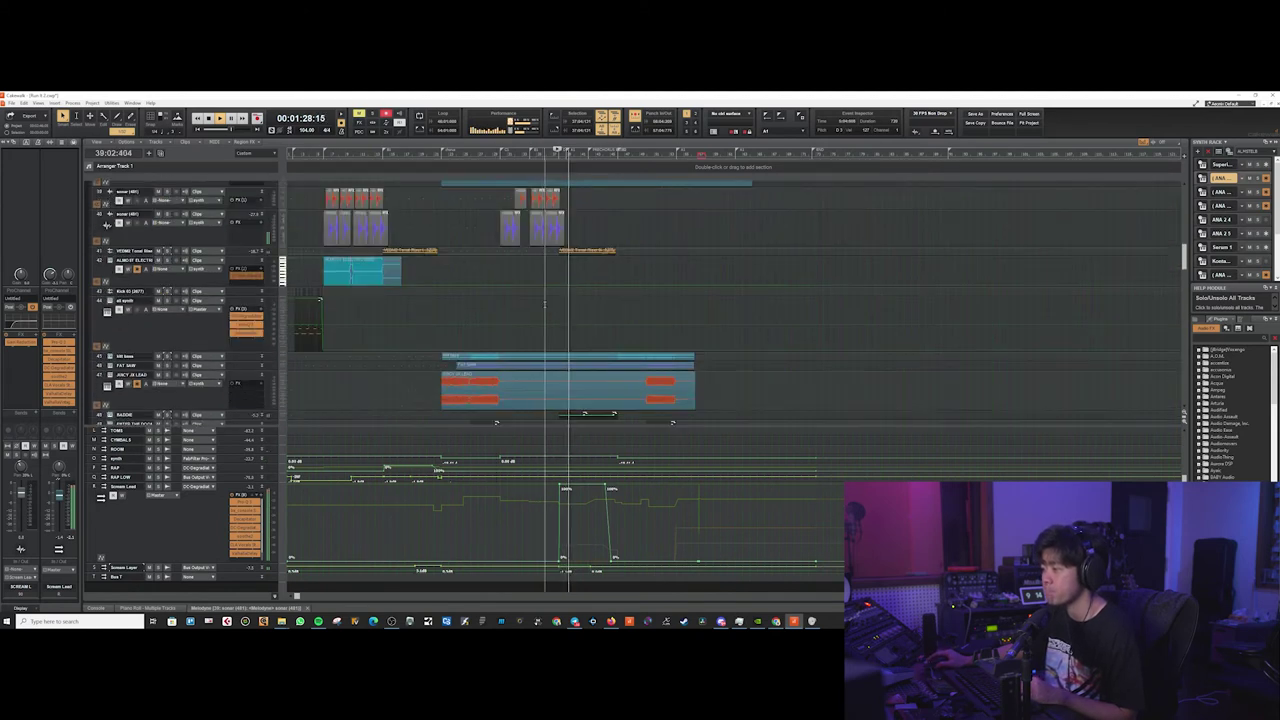
pyautogui.scroll(5, 549, 297)
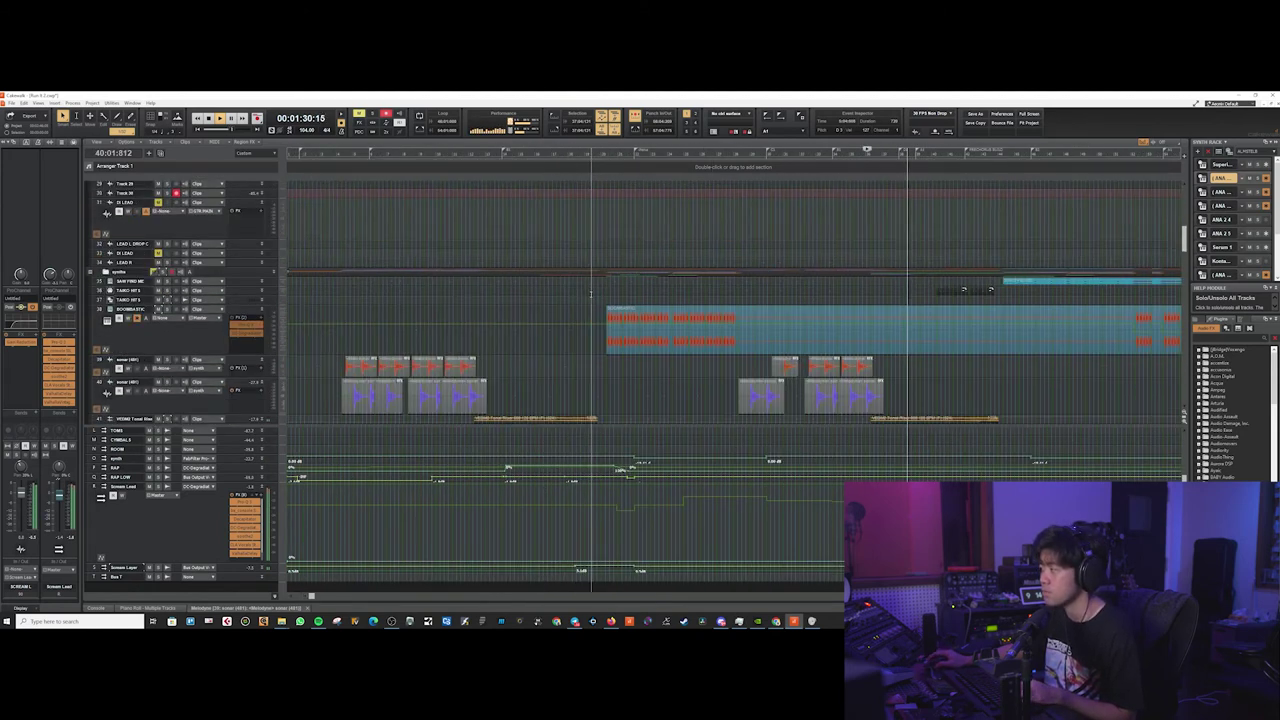
pyautogui.scroll(-6, 710, 290)
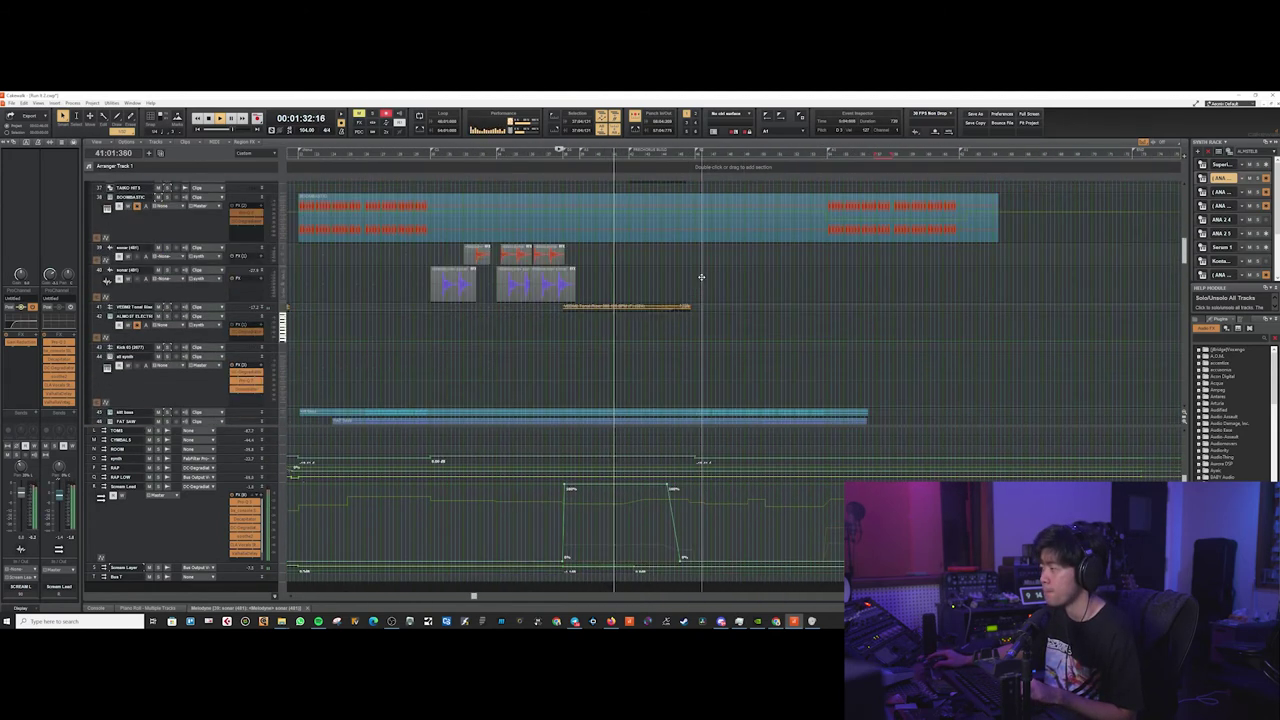
# Play the full mix from the end of measure 45, reviewing the drum, guitar and synth tracks
pyautogui.keyDown('ctrl'); pyautogui.scroll(2, 717, 257); pyautogui.keyUp('ctrl')
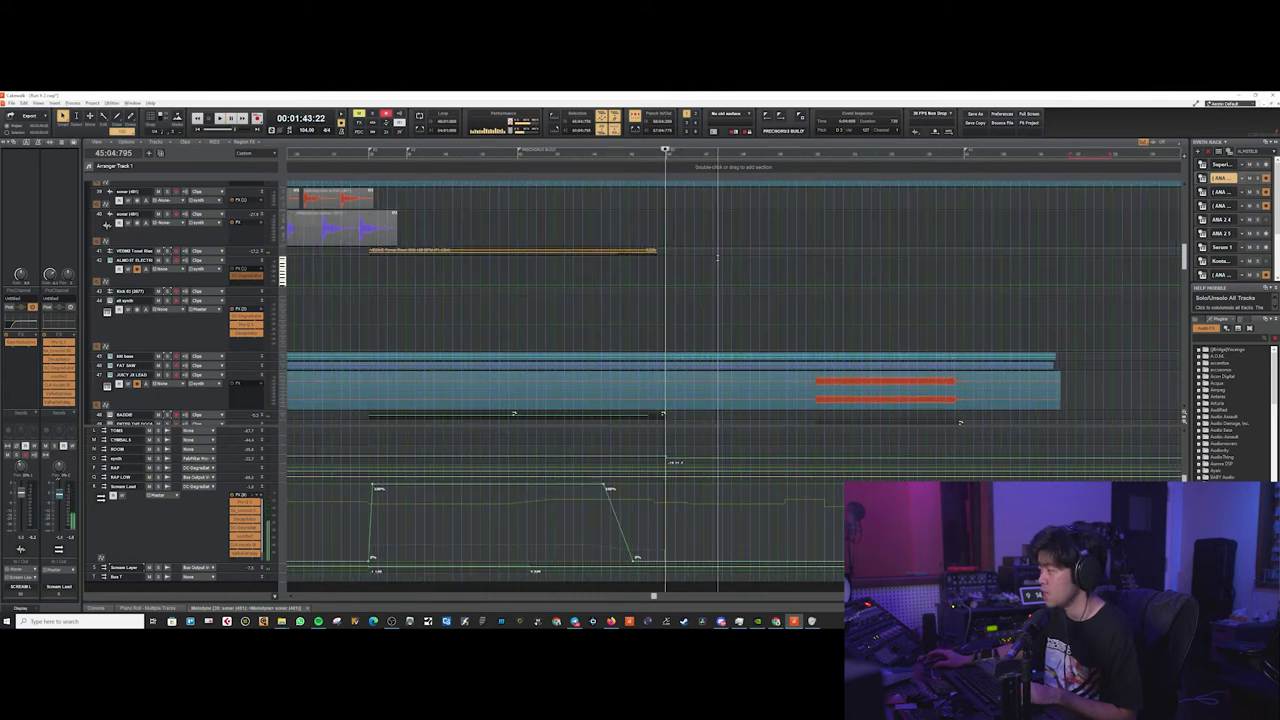
pyautogui.scroll(8, 589, 274)
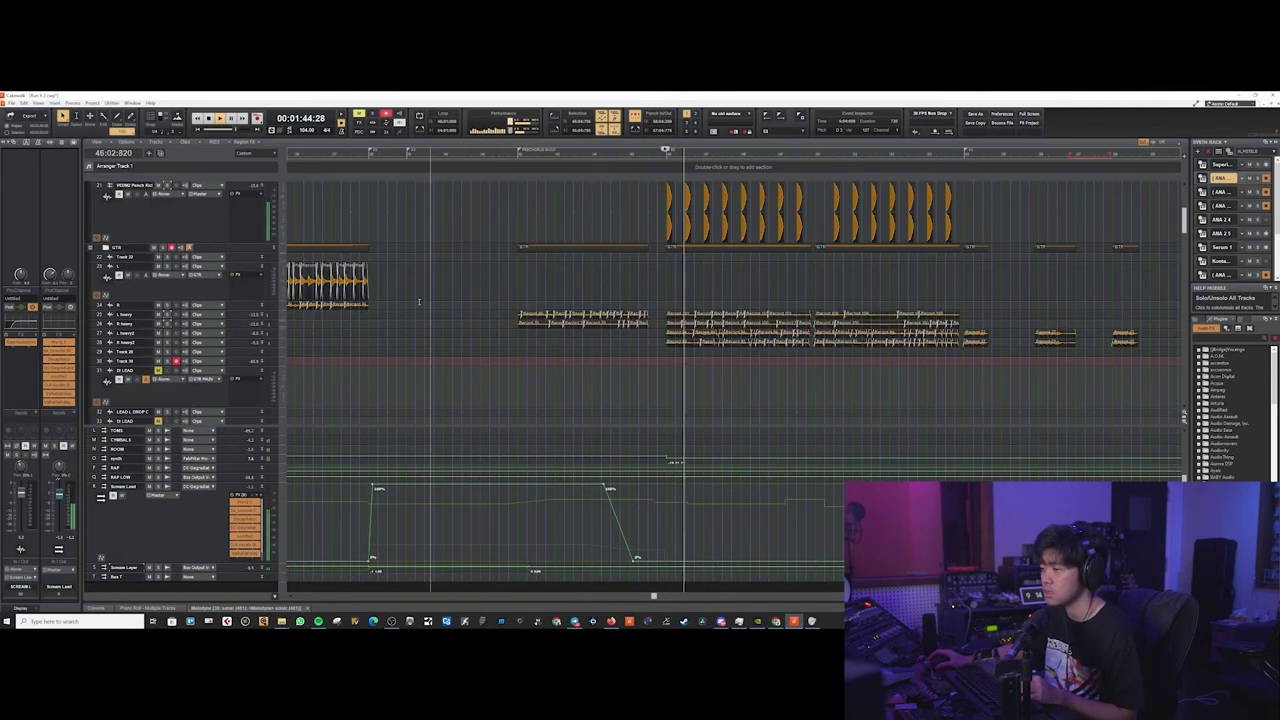
pyautogui.scroll(10, 573, 341)
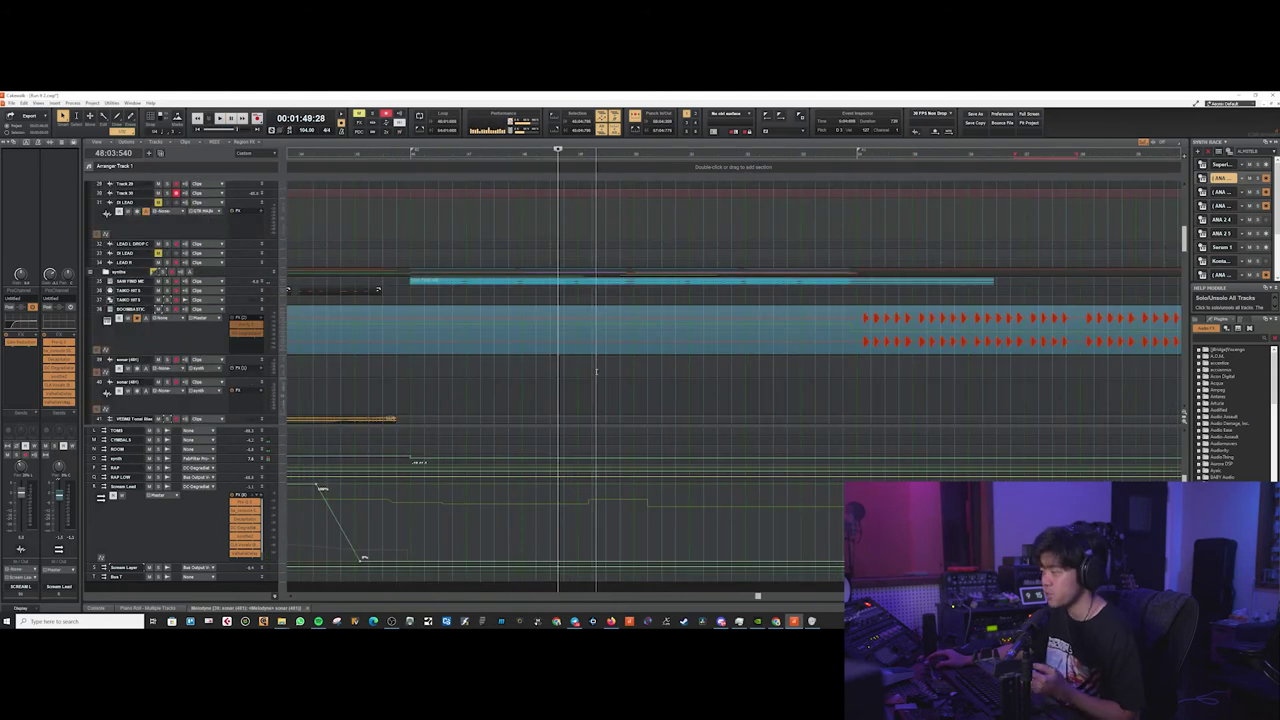
pyautogui.scroll(-10, 596, 371)
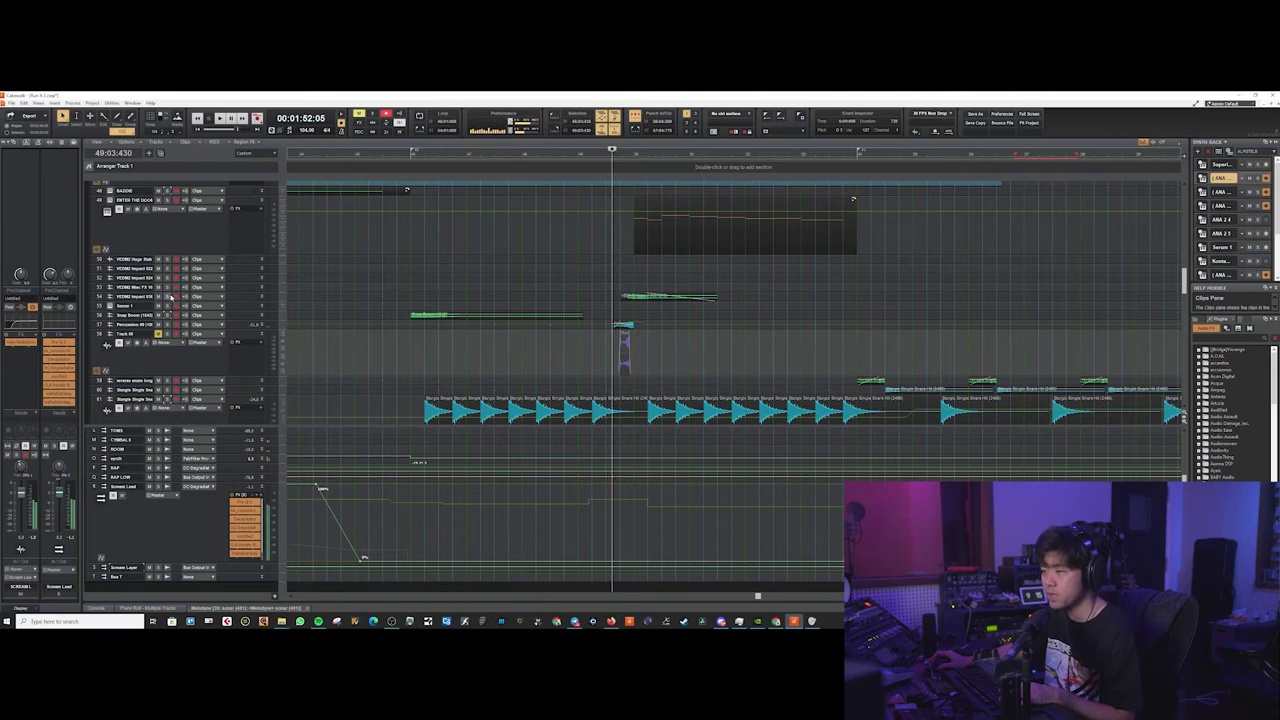
# Solo the percussion, snare and effects sample tracks from track 54 downward during playback from measure 49
pyautogui.scroll(-5, 171, 312)
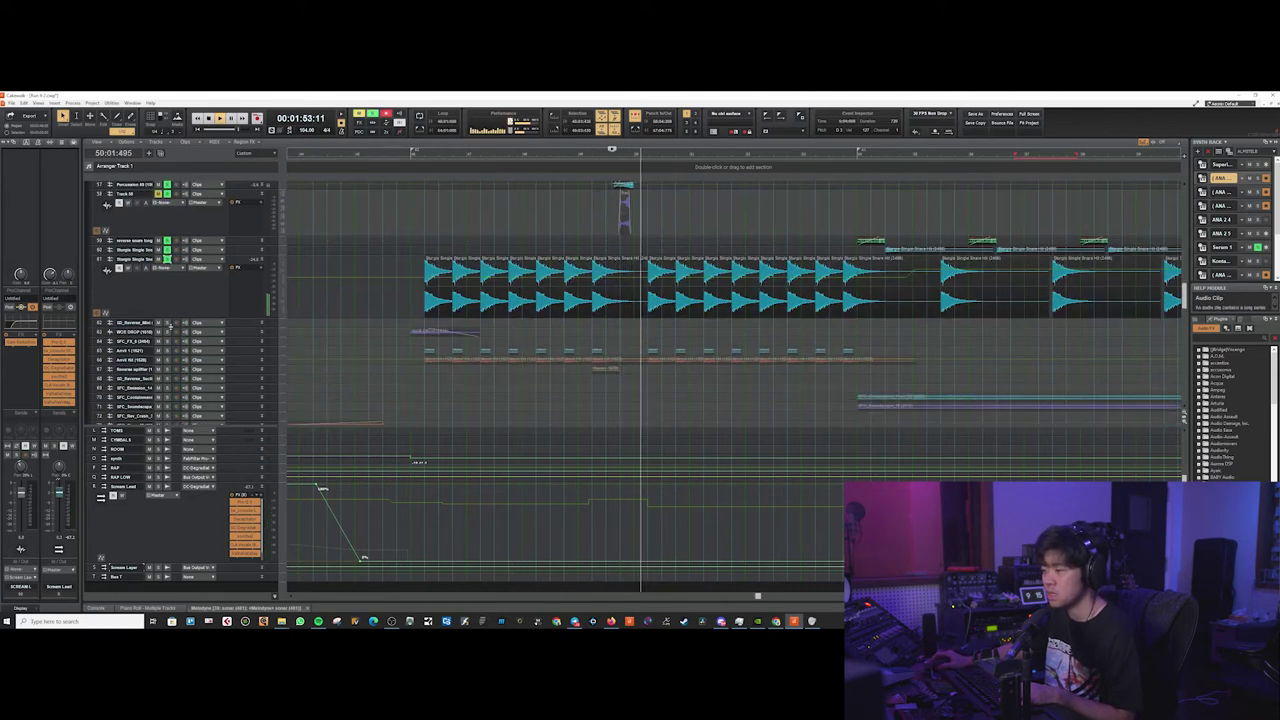
pyautogui.moveTo(168, 324); pyautogui.dragTo(168, 408)
pyautogui.scroll(5, 170, 260)
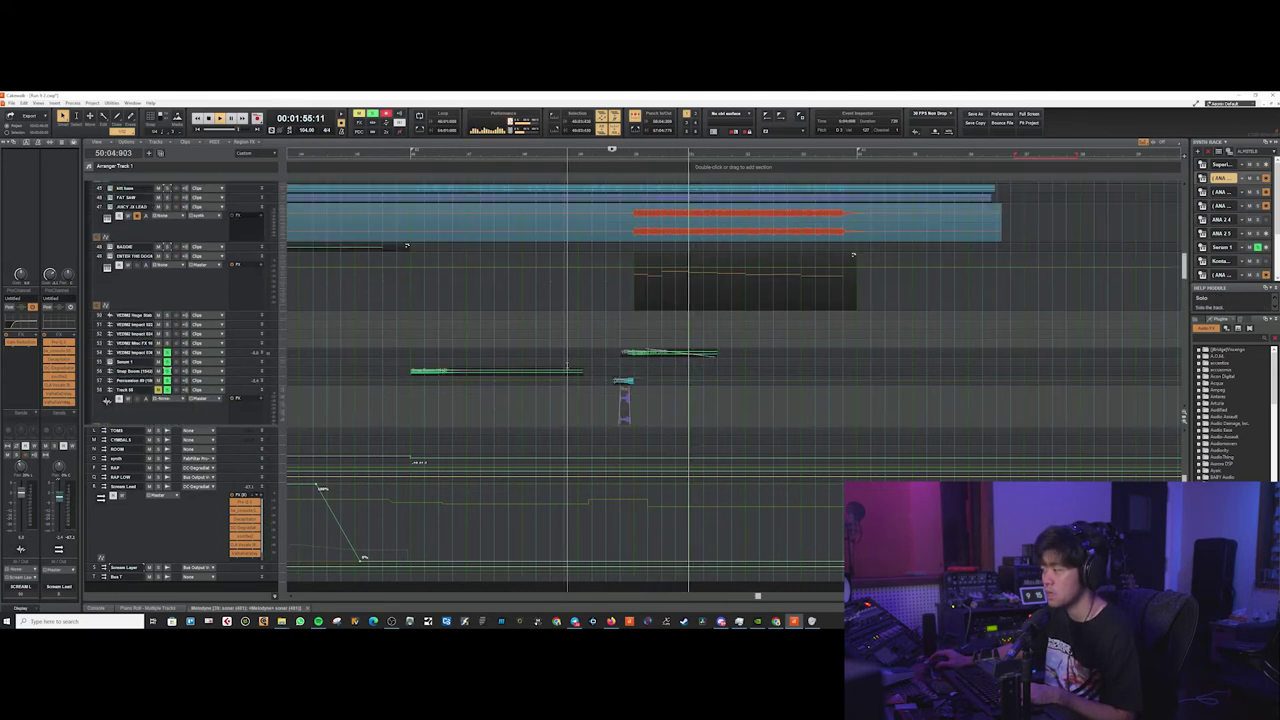
# Add the synth tracks 44 to 49 to the solo, review their clips during playback, and stop playback
pyautogui.scroll(3, 419, 288)
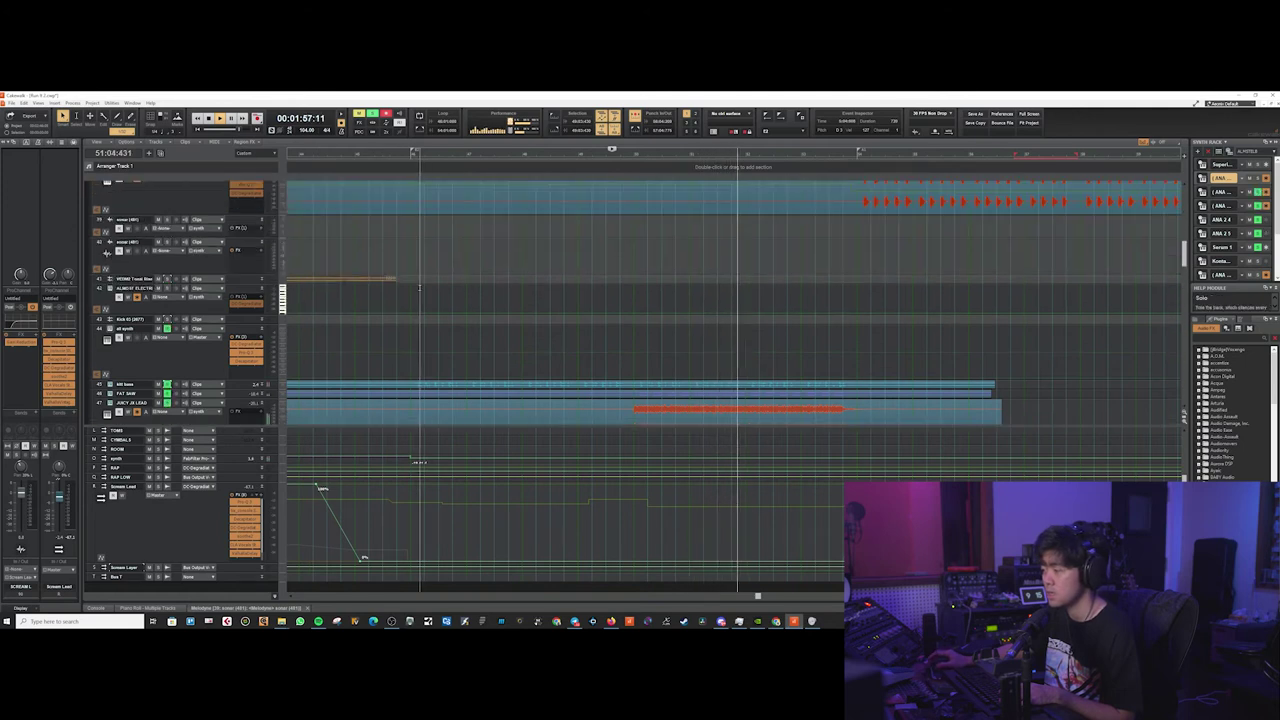
pyautogui.scroll(-3, 516, 297)
pyautogui.scroll(-5, 517, 298)
pyautogui.hscroll(-3, 523, 300)
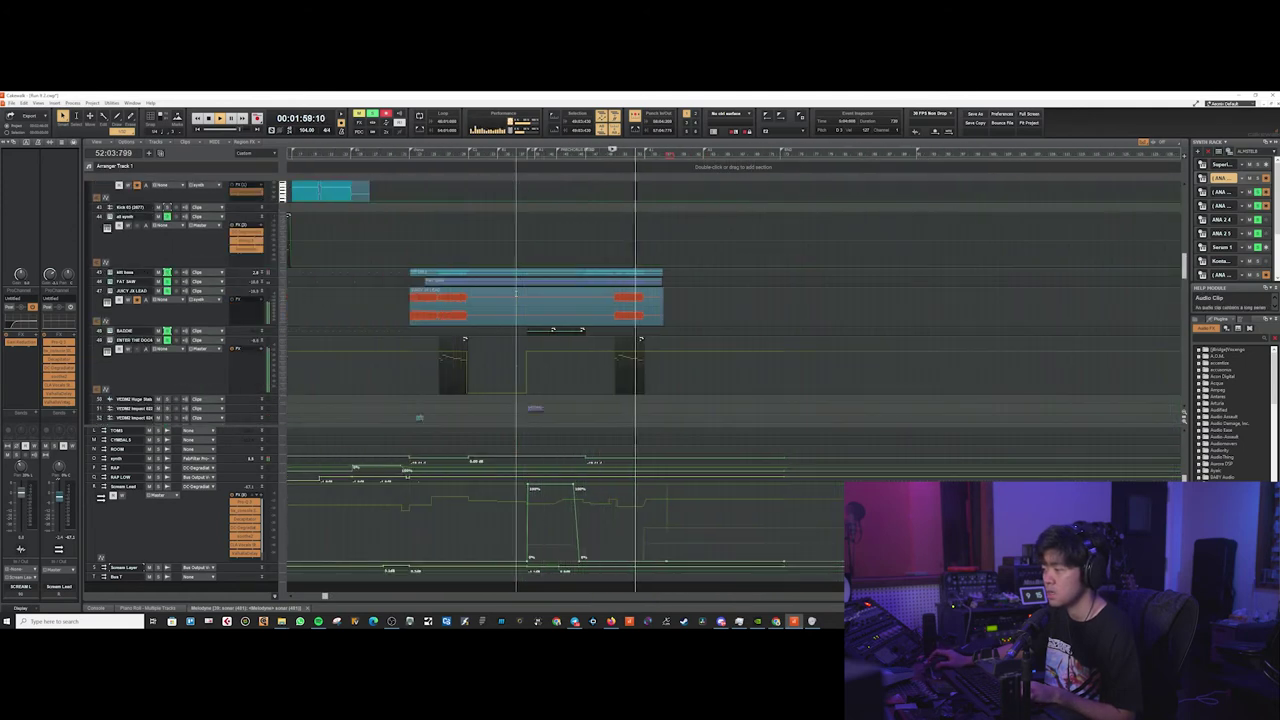
pyautogui.scroll(1, 525, 300)
pyautogui.scroll(3, 525, 300)
pyautogui.scroll(-5, 525, 300)
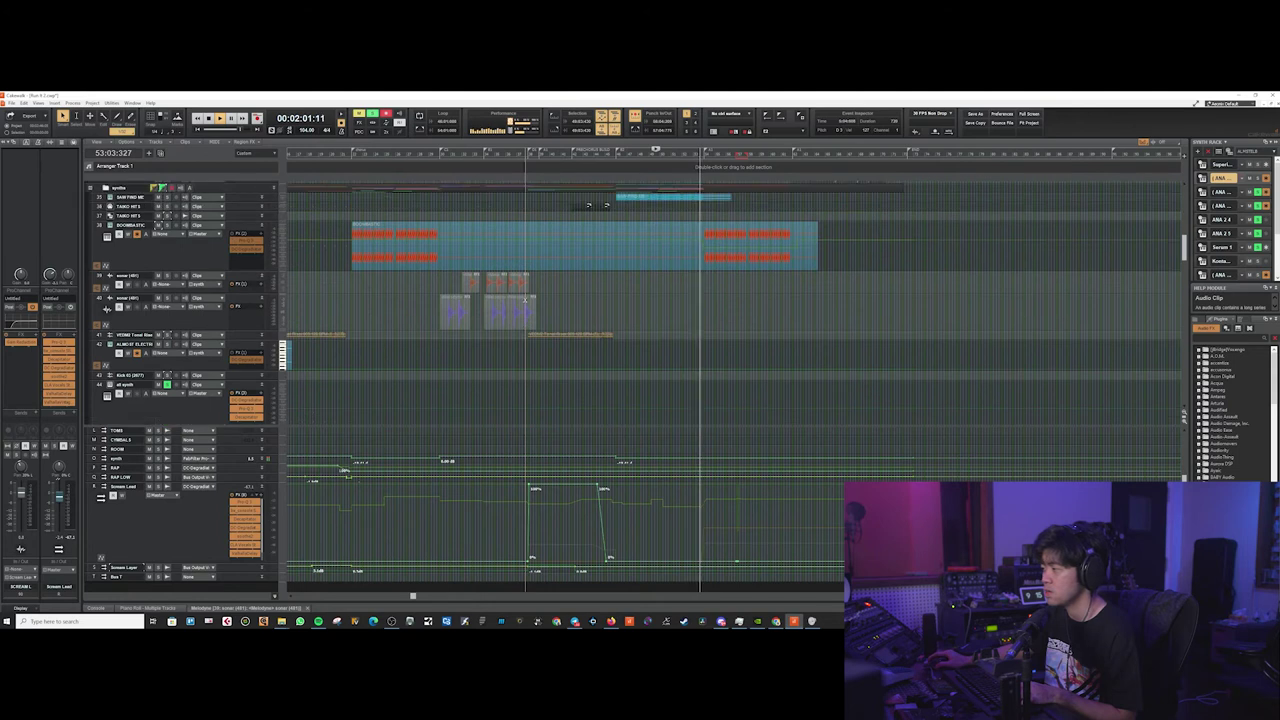
pyautogui.scroll(3, 525, 300)
pyautogui.press('space')
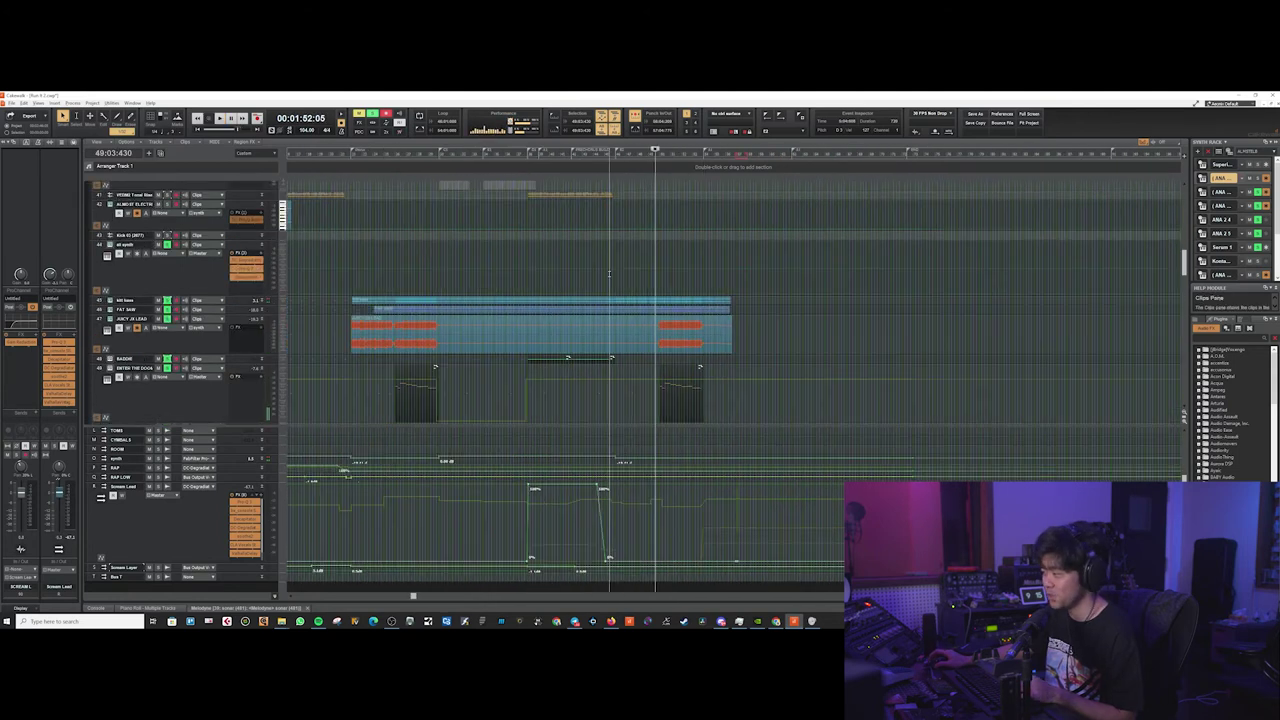
# Enlarge the FAT SAW track to show its waveform and restart playback from measure 49
pyautogui.moveTo(233, 316); pyautogui.dragTo(233, 380)
pyautogui.scroll(4, 653, 255)
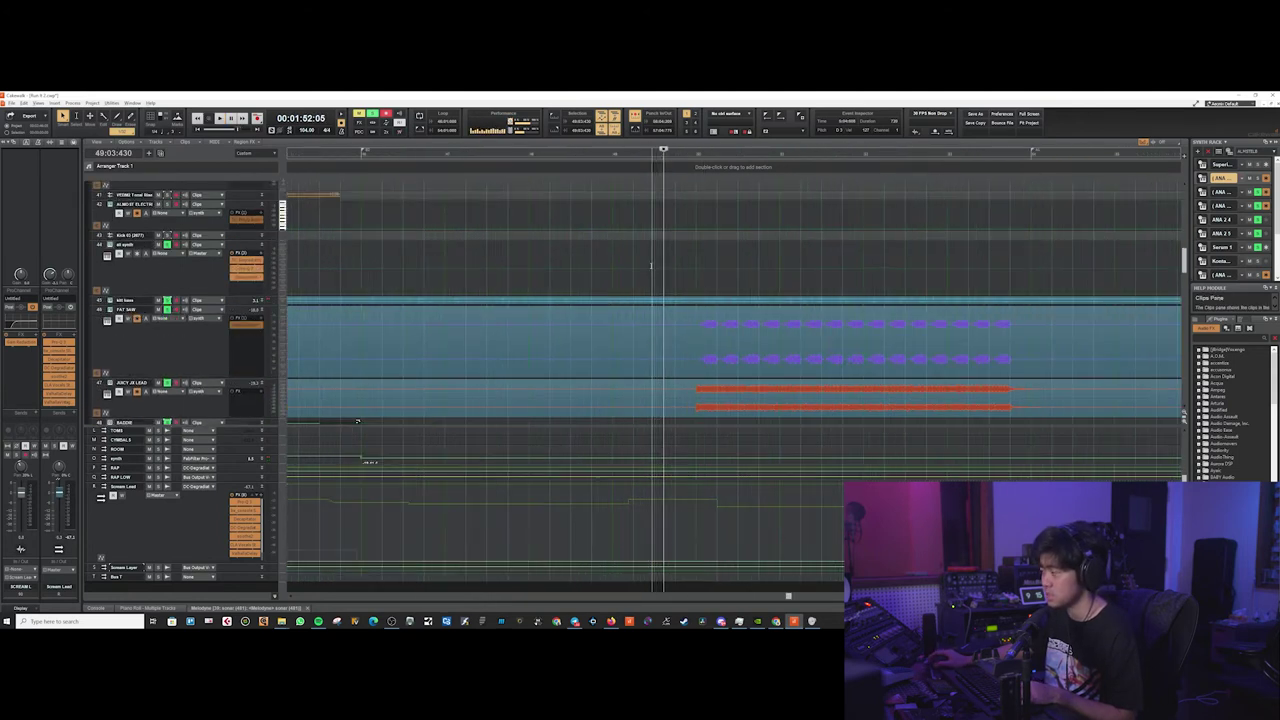
pyautogui.click(636, 249)
pyautogui.scroll(-4, 547, 270)
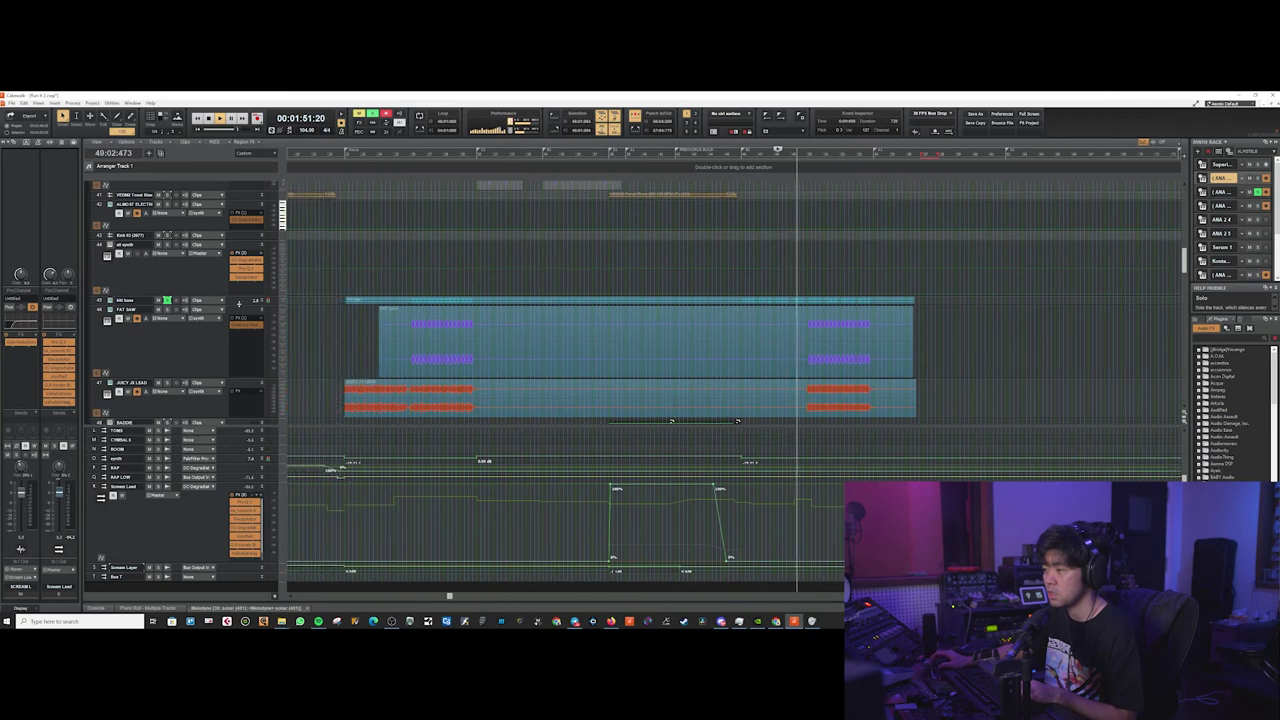
# Enlarge bass track 45 and audition it in solo from its first waveform section at the end of measure 25
pyautogui.moveTo(239, 304); pyautogui.dragTo(239, 369)
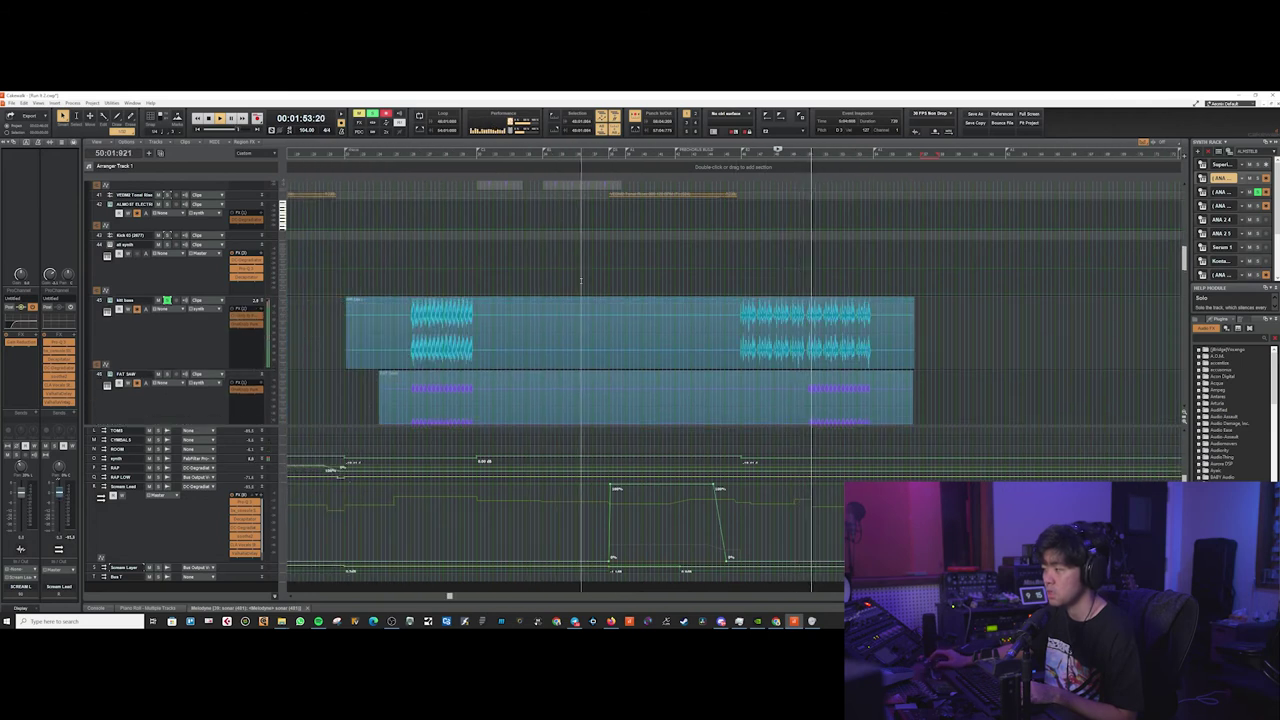
pyautogui.click(409, 265)
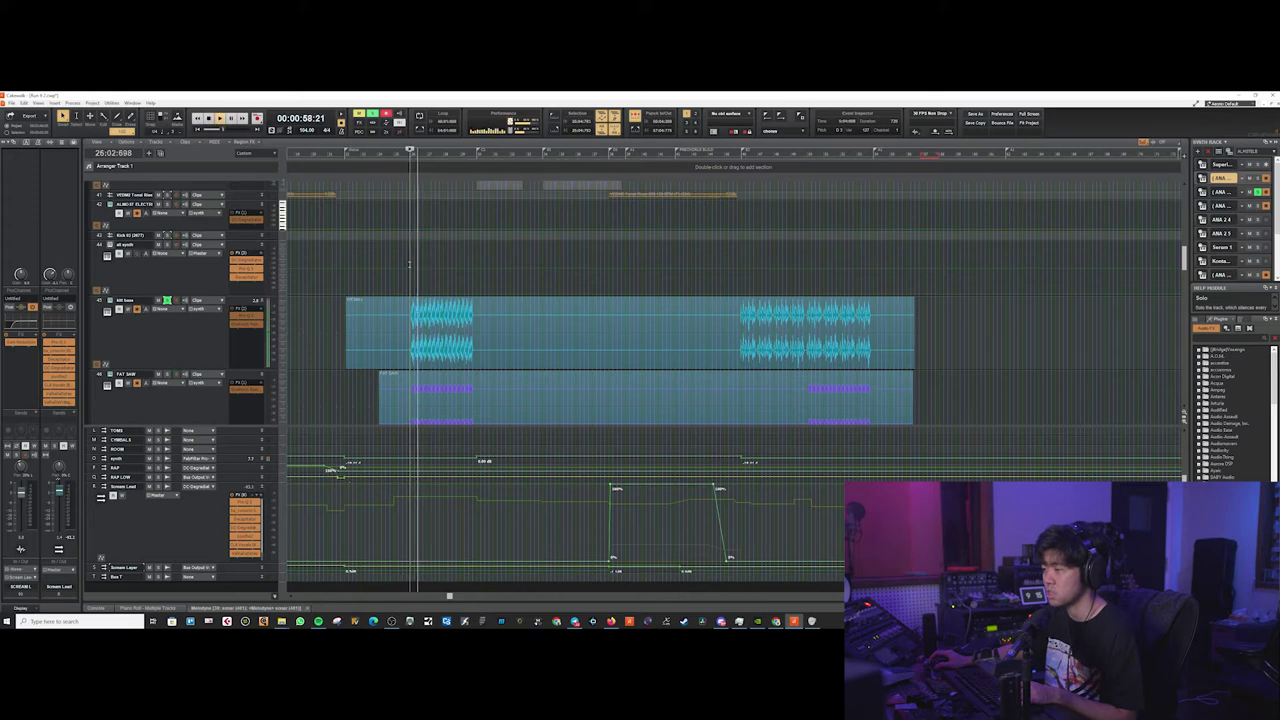
pyautogui.press('space')
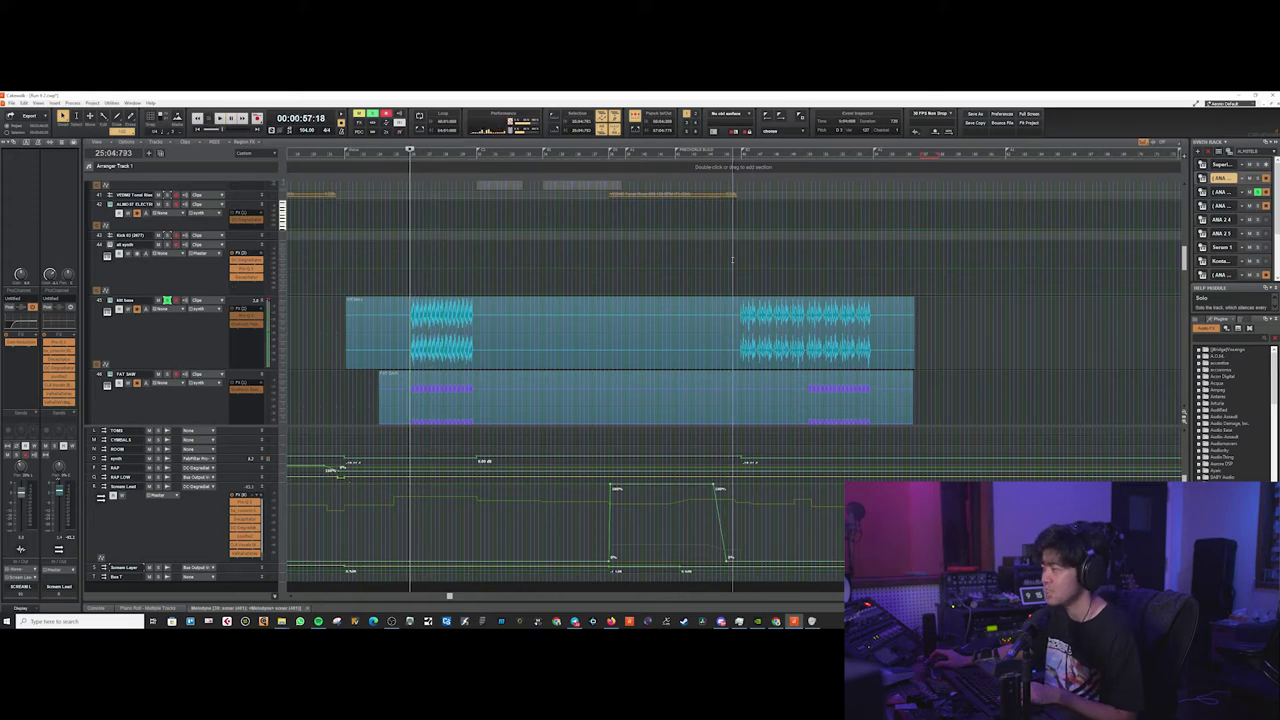
# Clear the solo and play the full mix around measures 45 to 55, reviewing the drum, guitar and synth tracks
pyautogui.click(732, 260)
pyautogui.scroll(15, 789, 263)
pyautogui.hscroll(2, 832, 312)
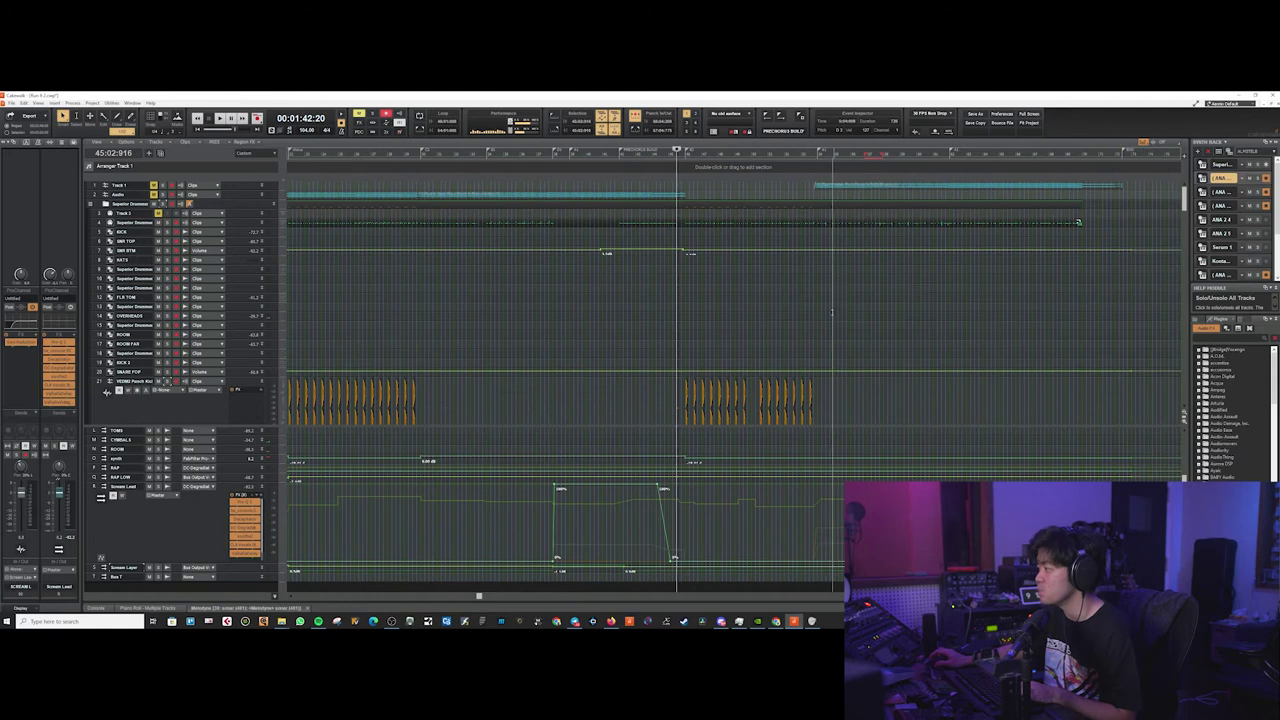
pyautogui.scroll(-6, 813, 306)
pyautogui.hscroll(3, 678, 342)
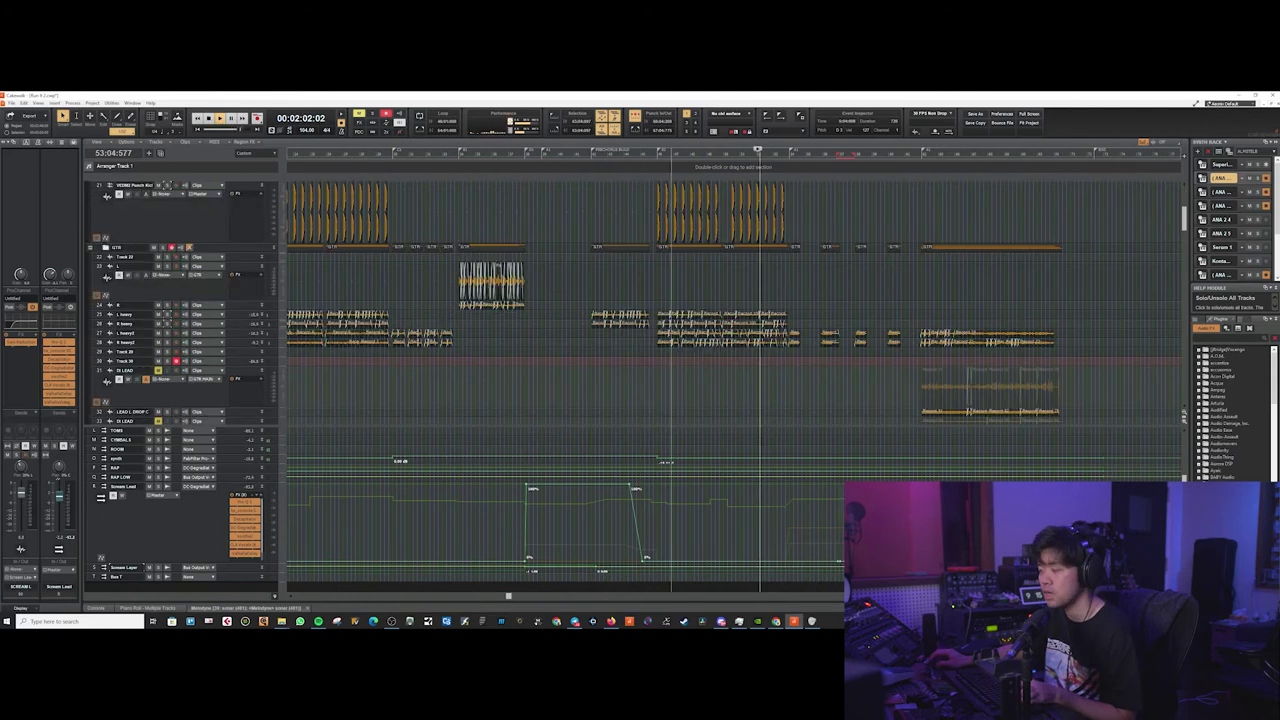
pyautogui.scroll(-3, 678, 342)
pyautogui.hscroll(3, 678, 342)
pyautogui.scroll(-2, 678, 342)
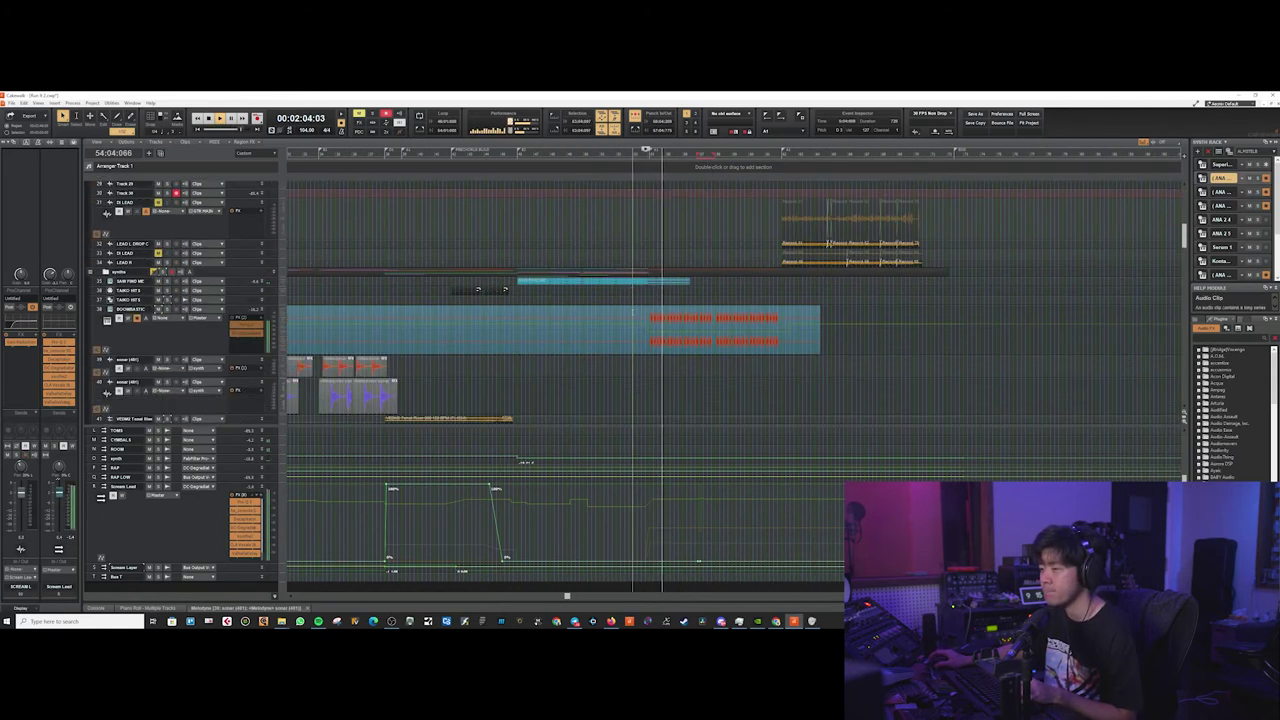
pyautogui.scroll(2, 177, 313)
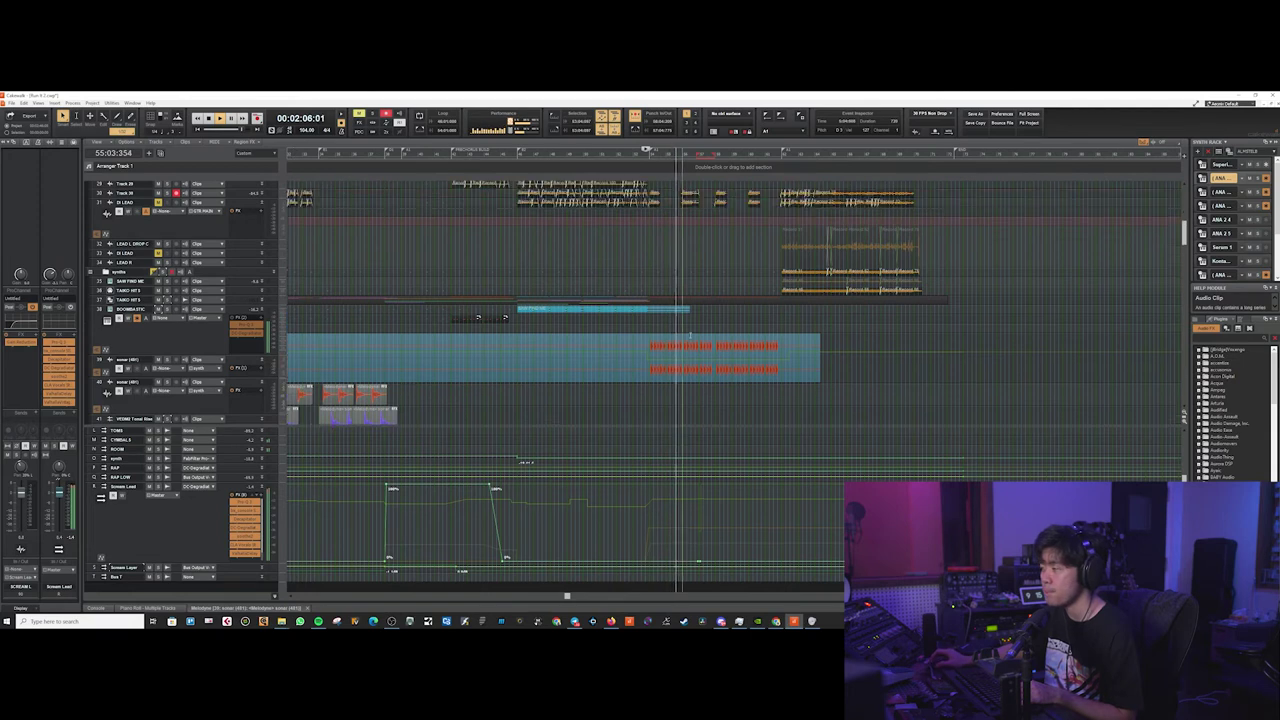
pyautogui.hscroll(2, 597, 313)
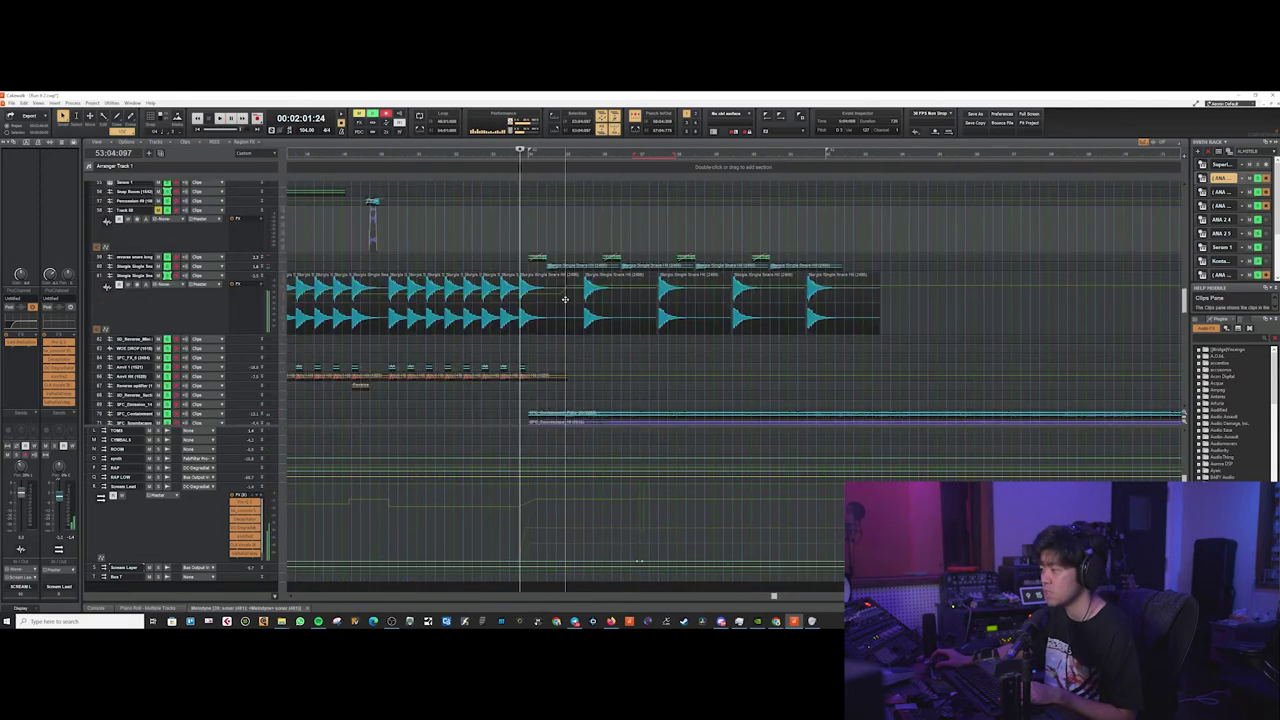
# Enlarge the reverse snare track 59 and single snare track 60, and audition the soloed samples from the end of measure 53
pyautogui.scroll(3, 563, 297)
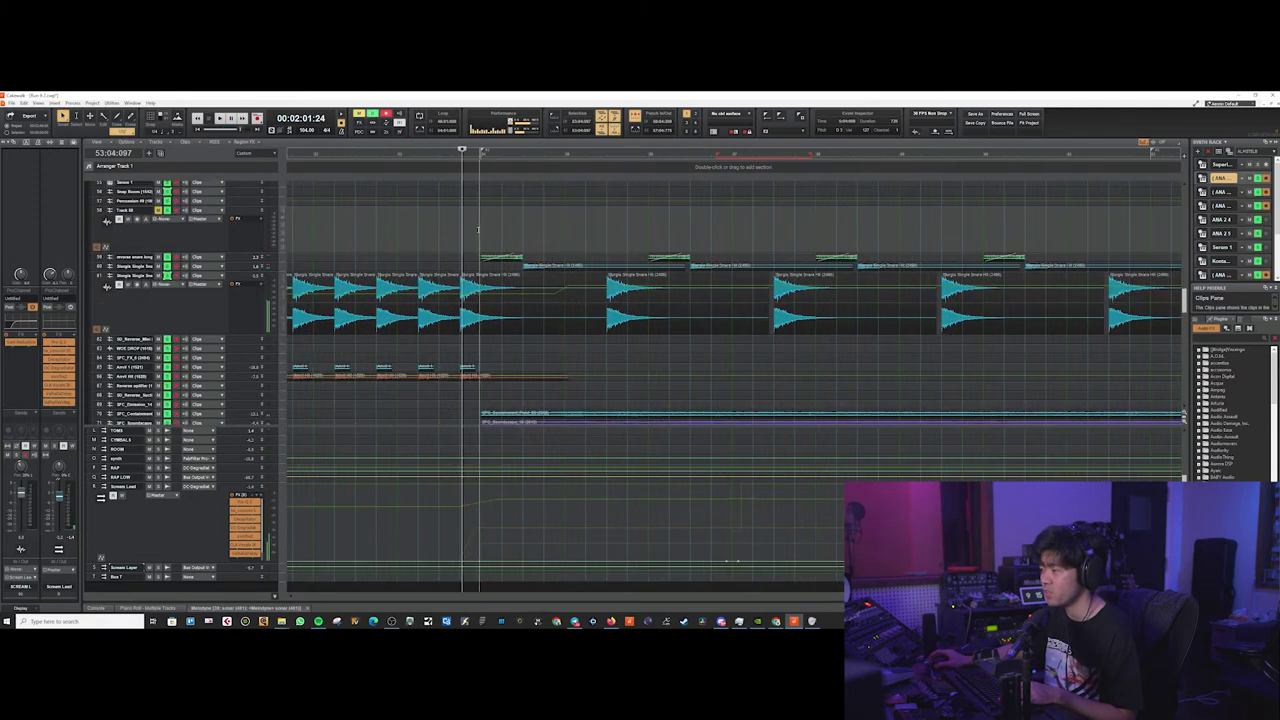
pyautogui.doubleClick(240, 266)
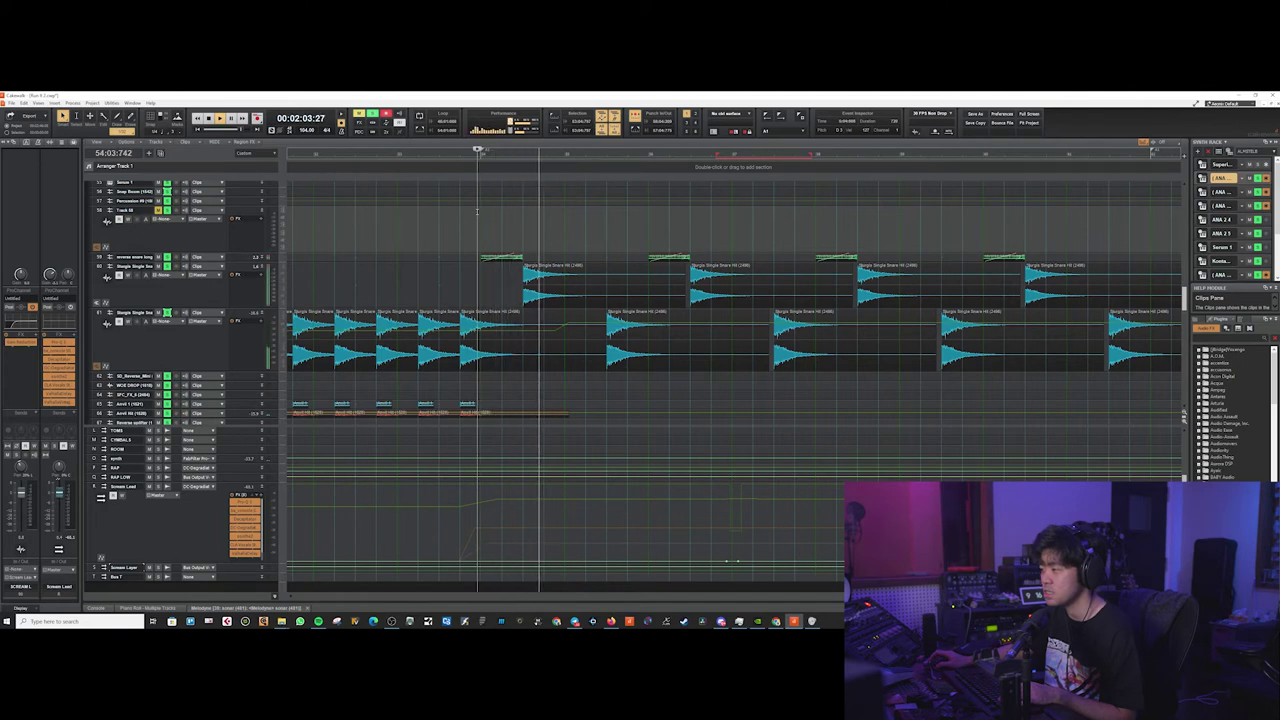
pyautogui.press('space')
pyautogui.moveTo(241, 262); pyautogui.dragTo(241, 314)
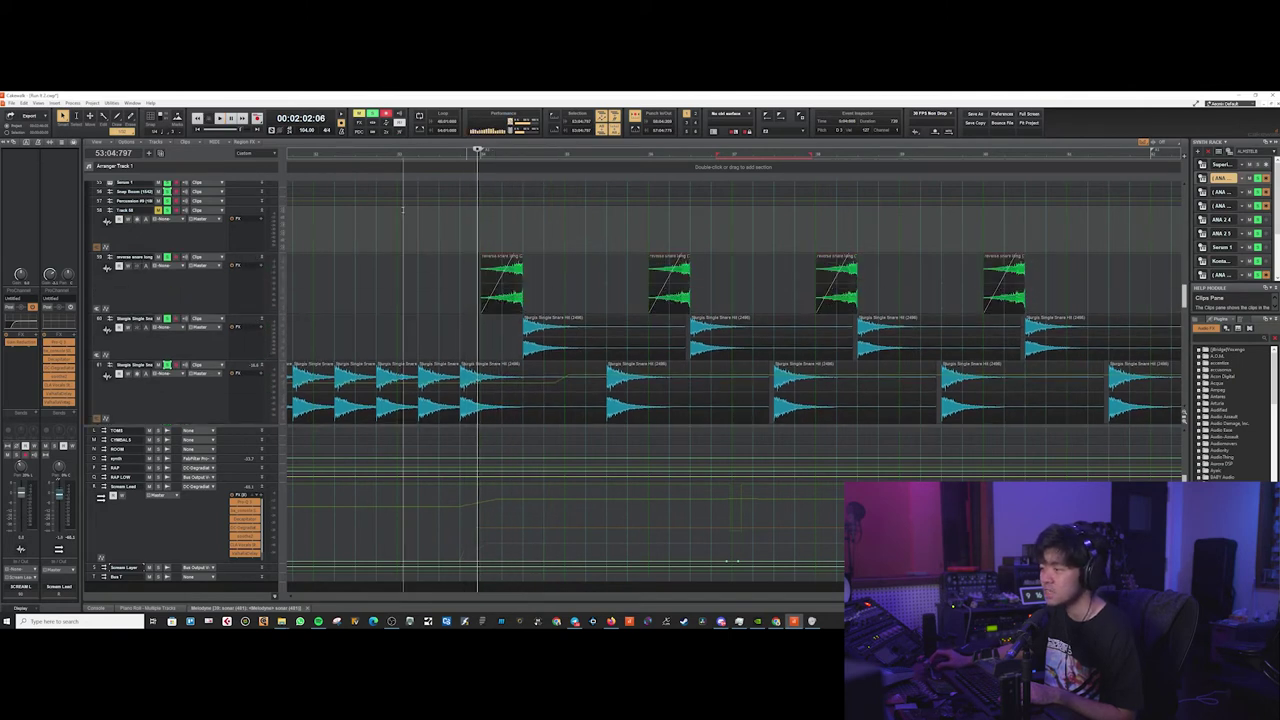
pyautogui.press('space')
pyautogui.scroll(-4, 519, 277)
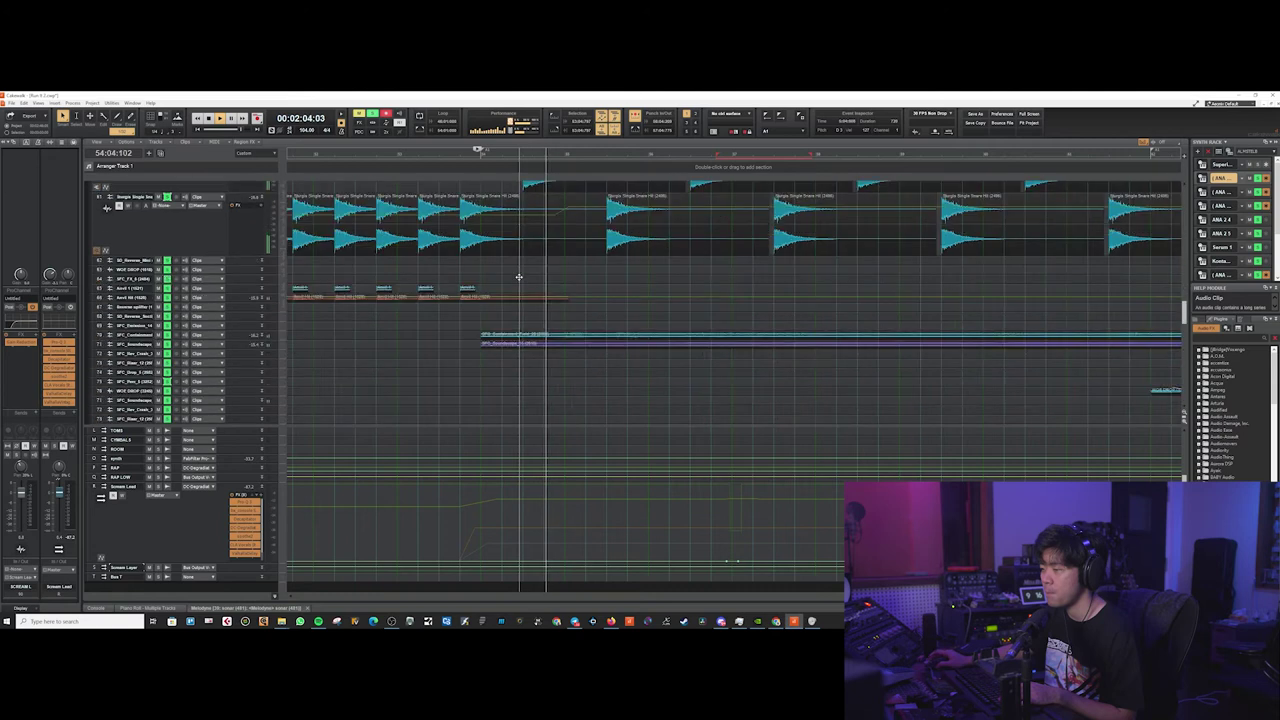
pyautogui.scroll(-3, 519, 277)
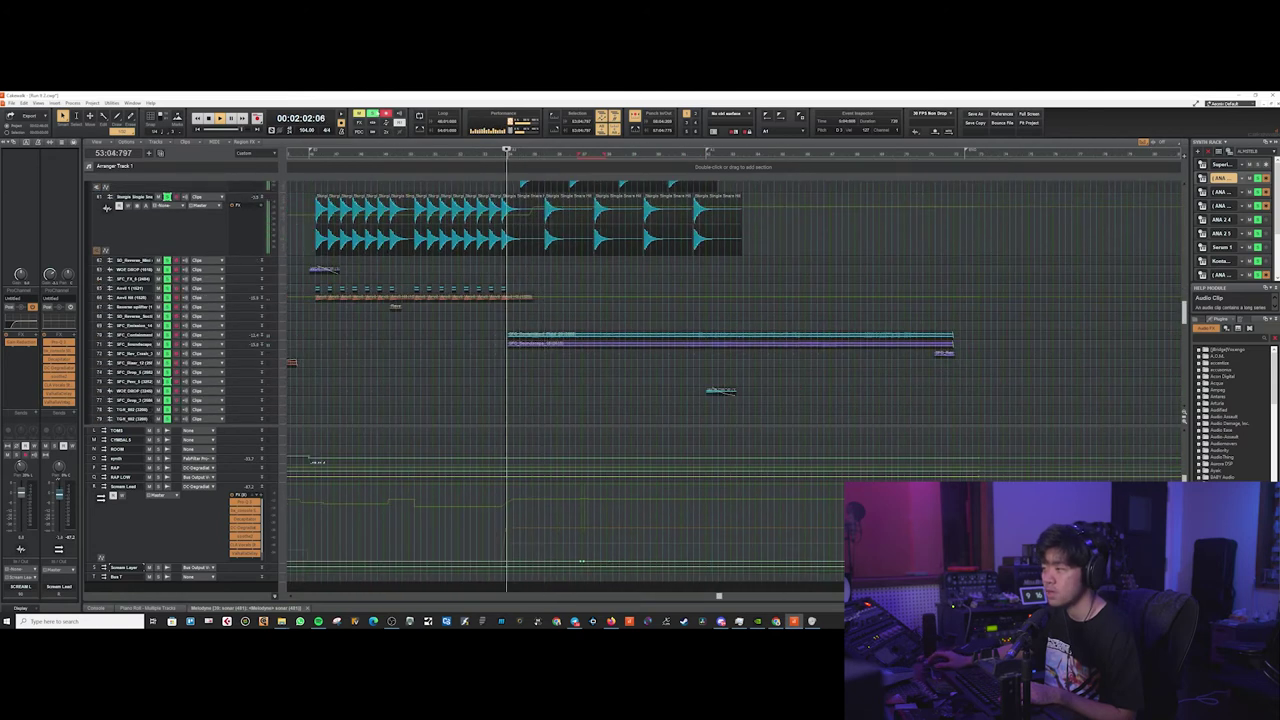
# Clear all solos, solo the two SPC ambience tracks 70 and 71, and enlarge them to show their waveforms
pyautogui.click(373, 114)
pyautogui.click(169, 336)
pyautogui.click(168, 345)
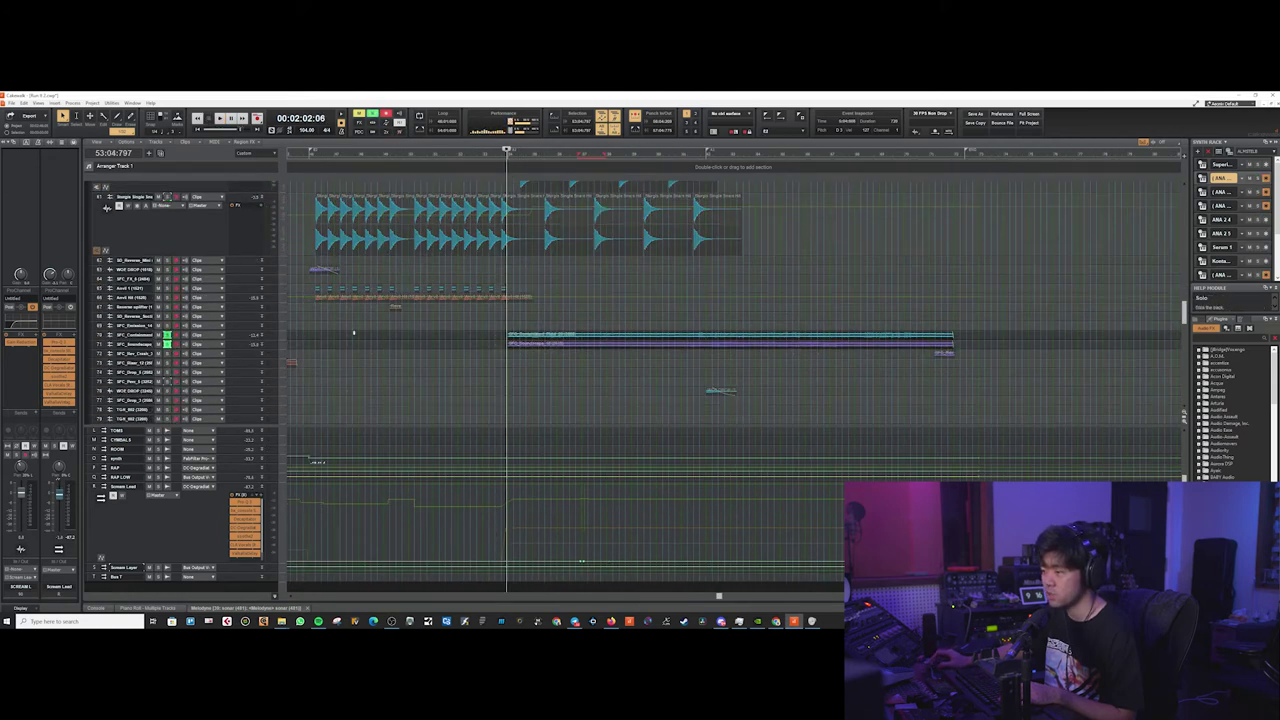
pyautogui.moveTo(237, 349); pyautogui.dragTo(233, 414)
# Audition SPC track 71 alone, and switch the solo to SPC track 70 for playback from the end of measure 53
pyautogui.click(167, 336)
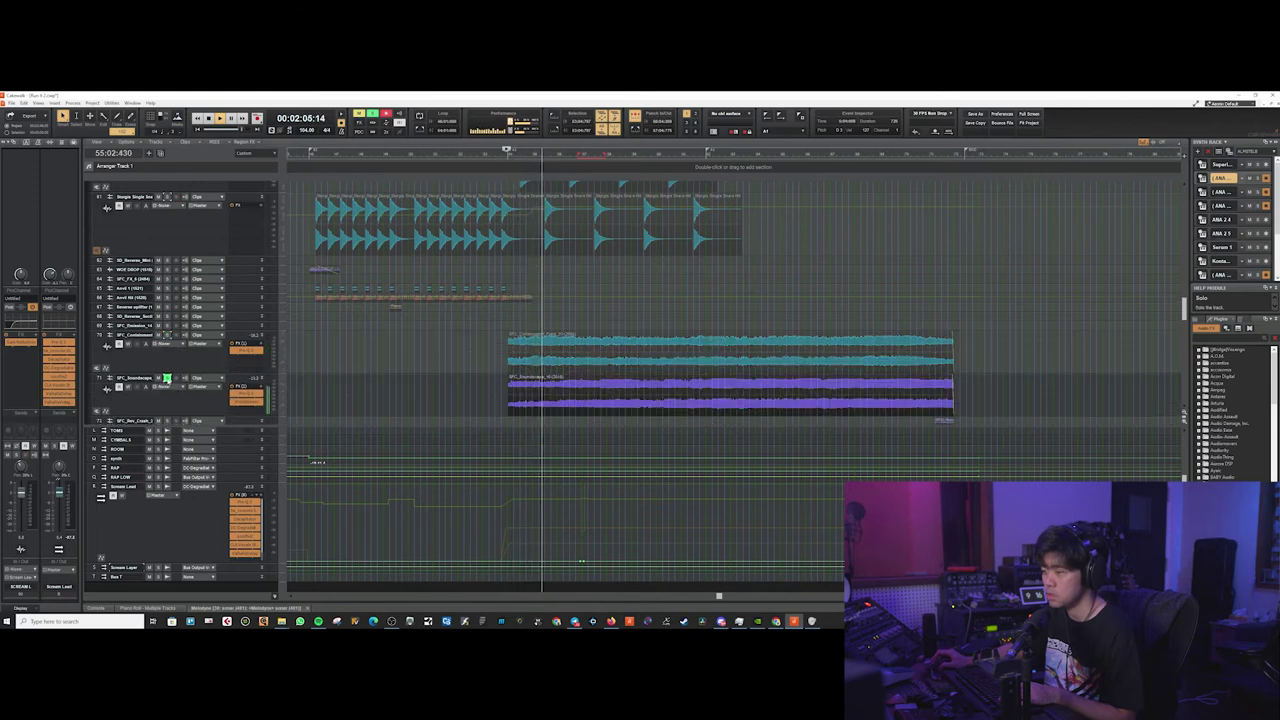
pyautogui.click(167, 378)
pyautogui.click(167, 334)
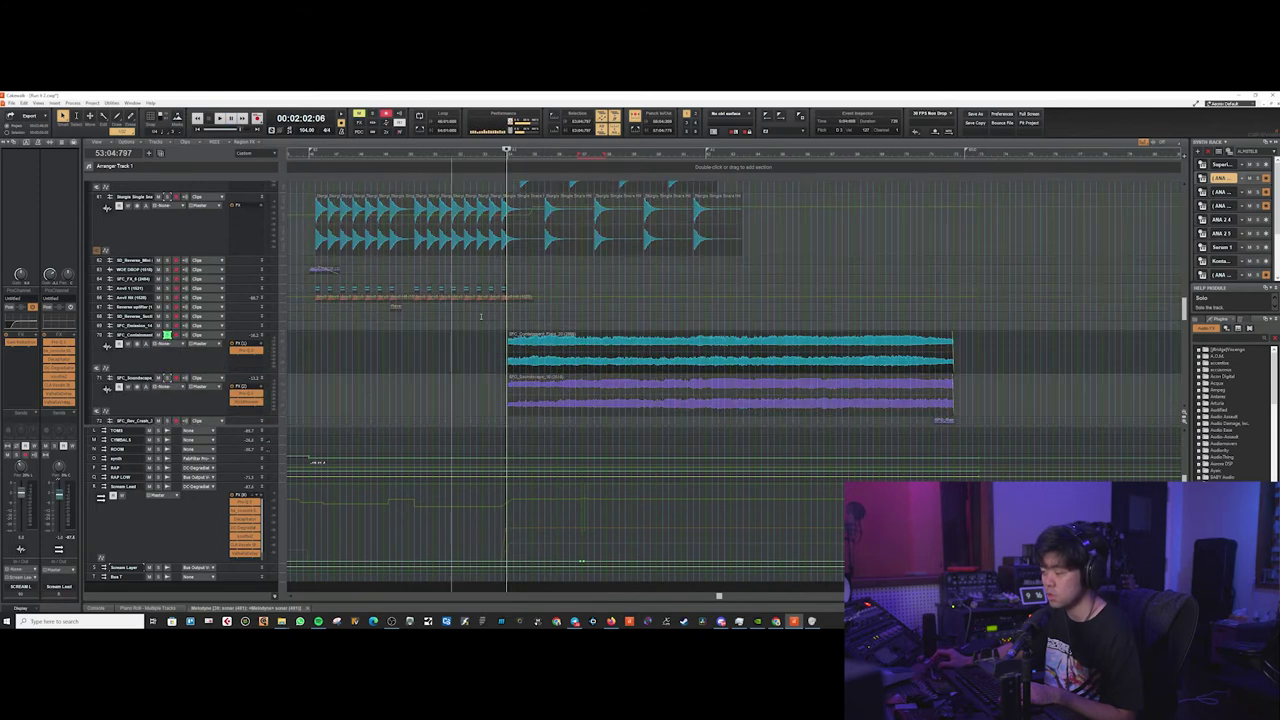
pyautogui.scroll(3, 497, 316)
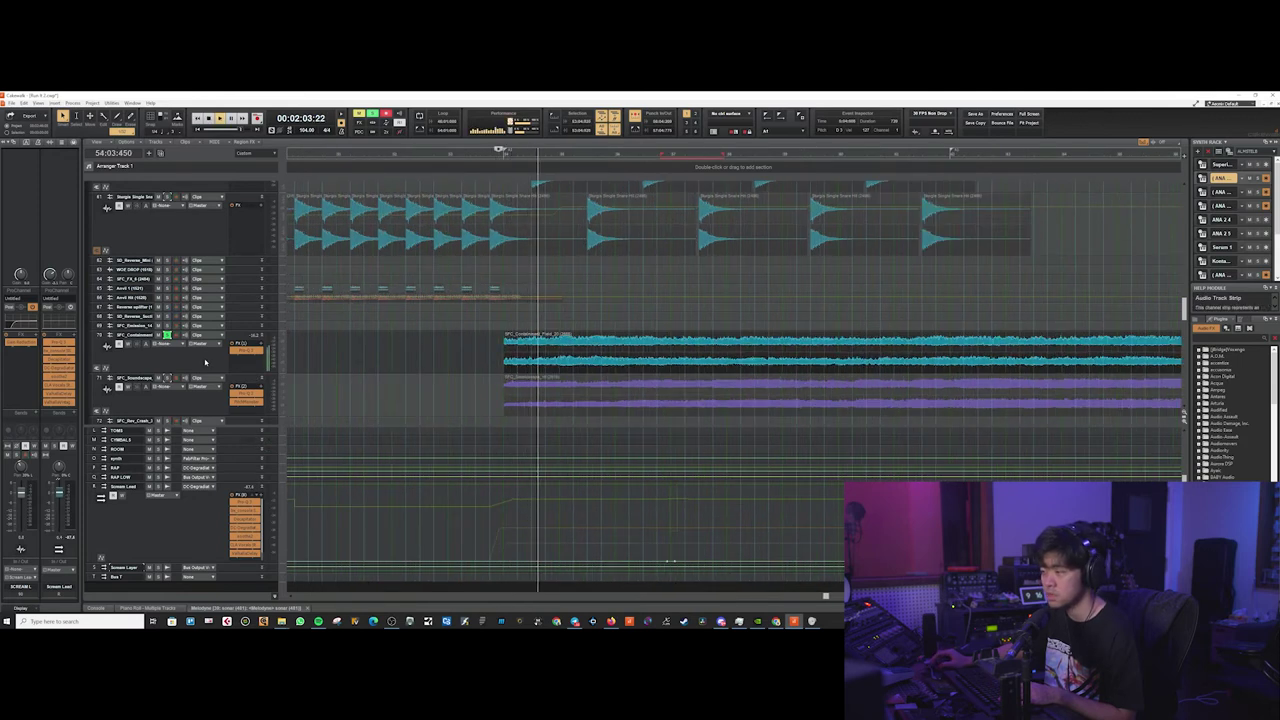
# Clear the solo and play the full mix around measures 60 to 62, reviewing the snare, synth and guitar tracks
pyautogui.scroll(-4, 557, 313)
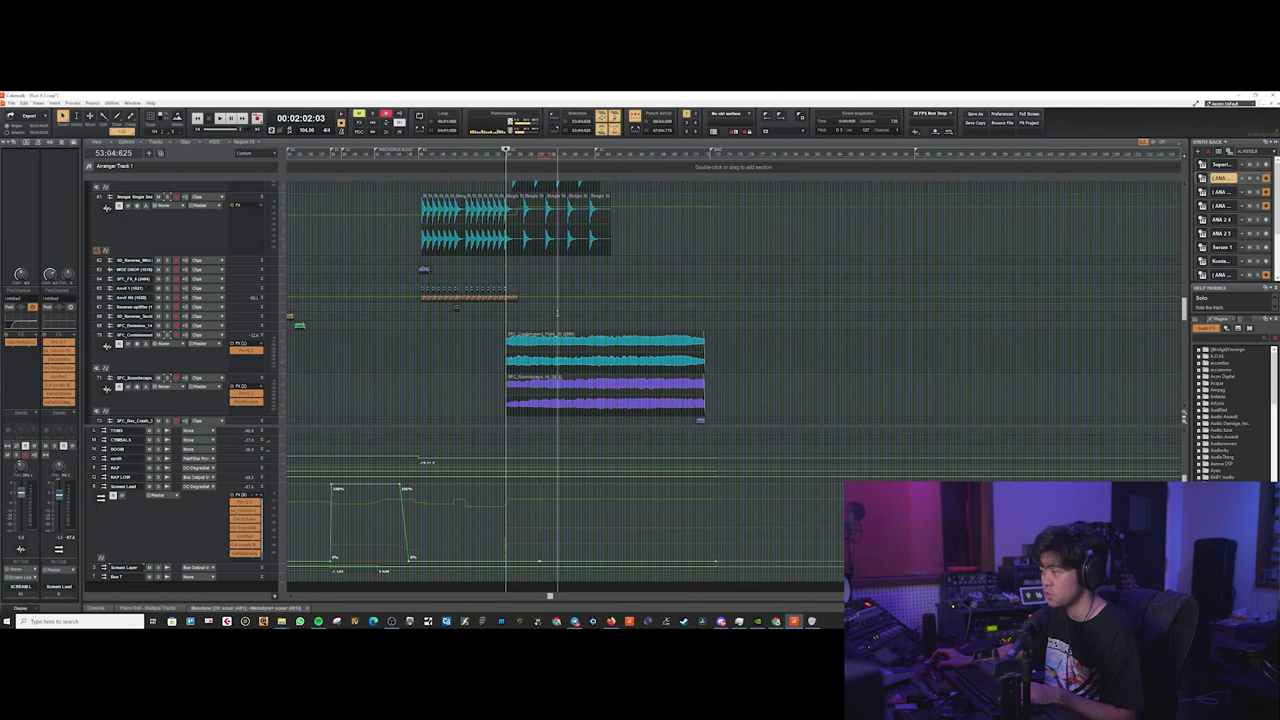
pyautogui.scroll(8, 578, 311)
pyautogui.scroll(3, 580, 311)
pyautogui.press('space')
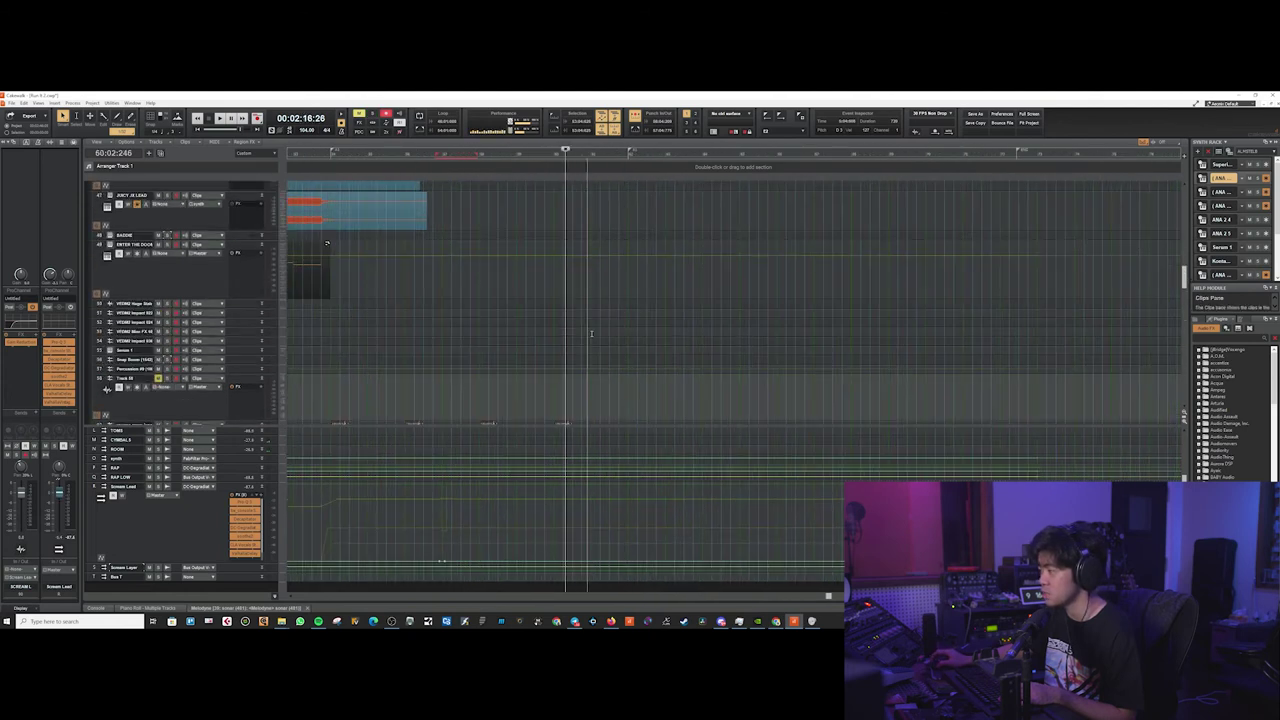
pyautogui.scroll(-5, 463, 253)
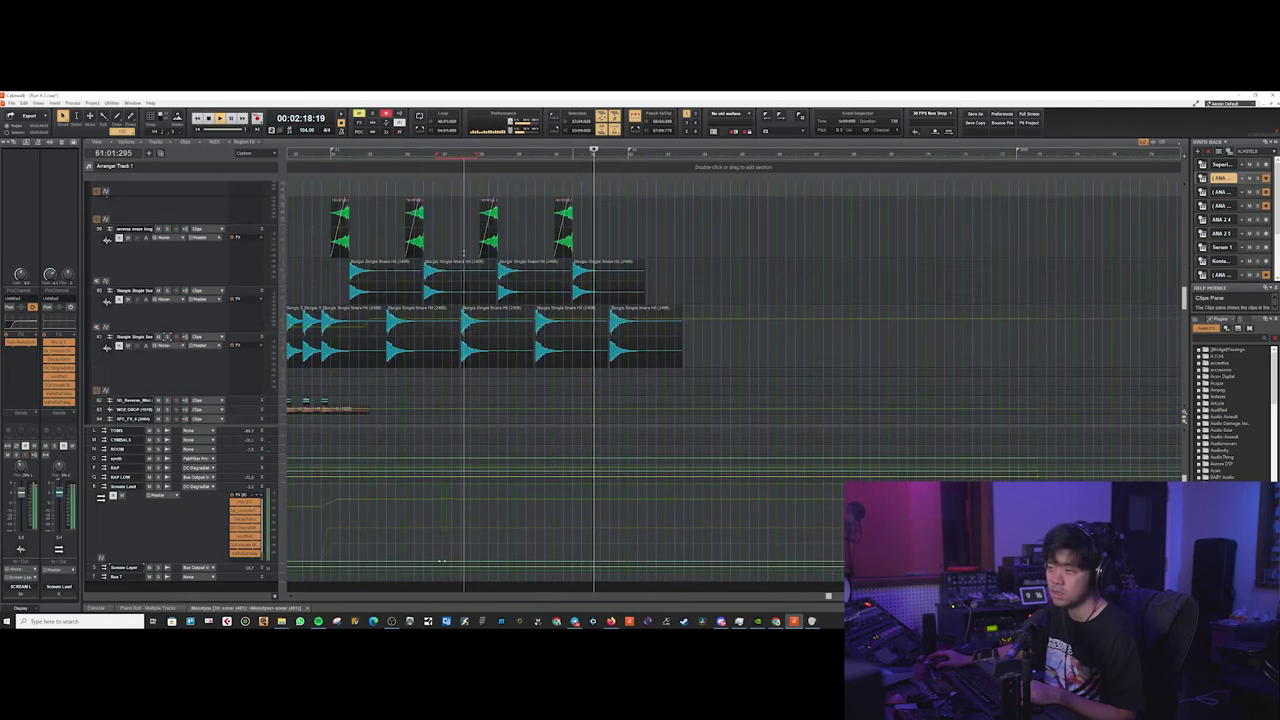
pyautogui.scroll(-3, 463, 253)
pyautogui.scroll(-1, 557, 263)
pyautogui.scroll(10, 553, 262)
pyautogui.hscroll(1, 549, 261)
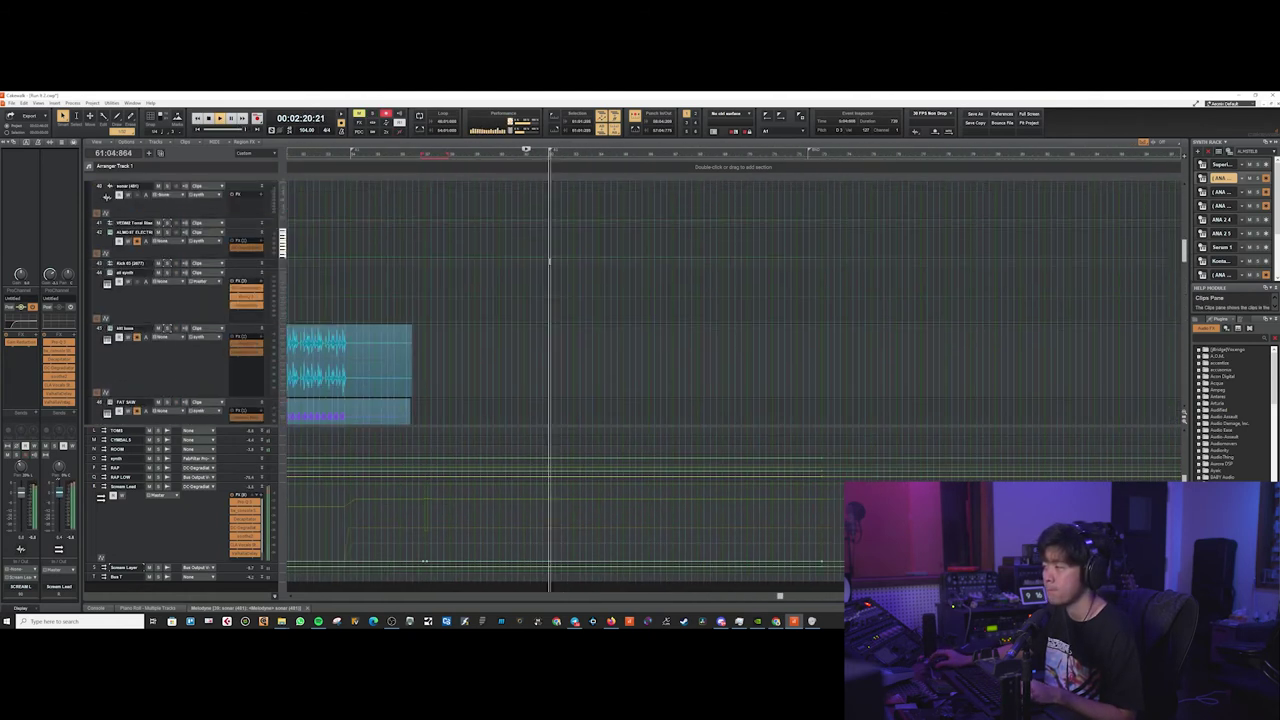
pyautogui.scroll(8, 549, 262)
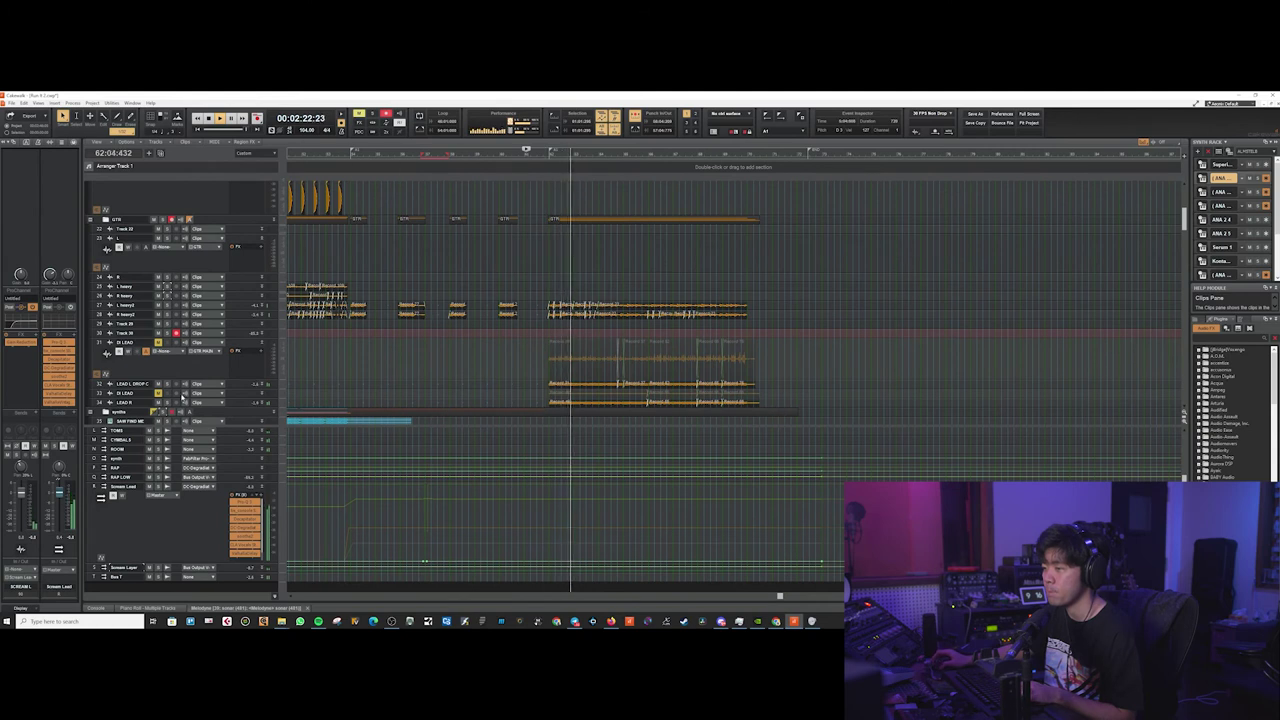
pyautogui.scroll(3, 552, 268)
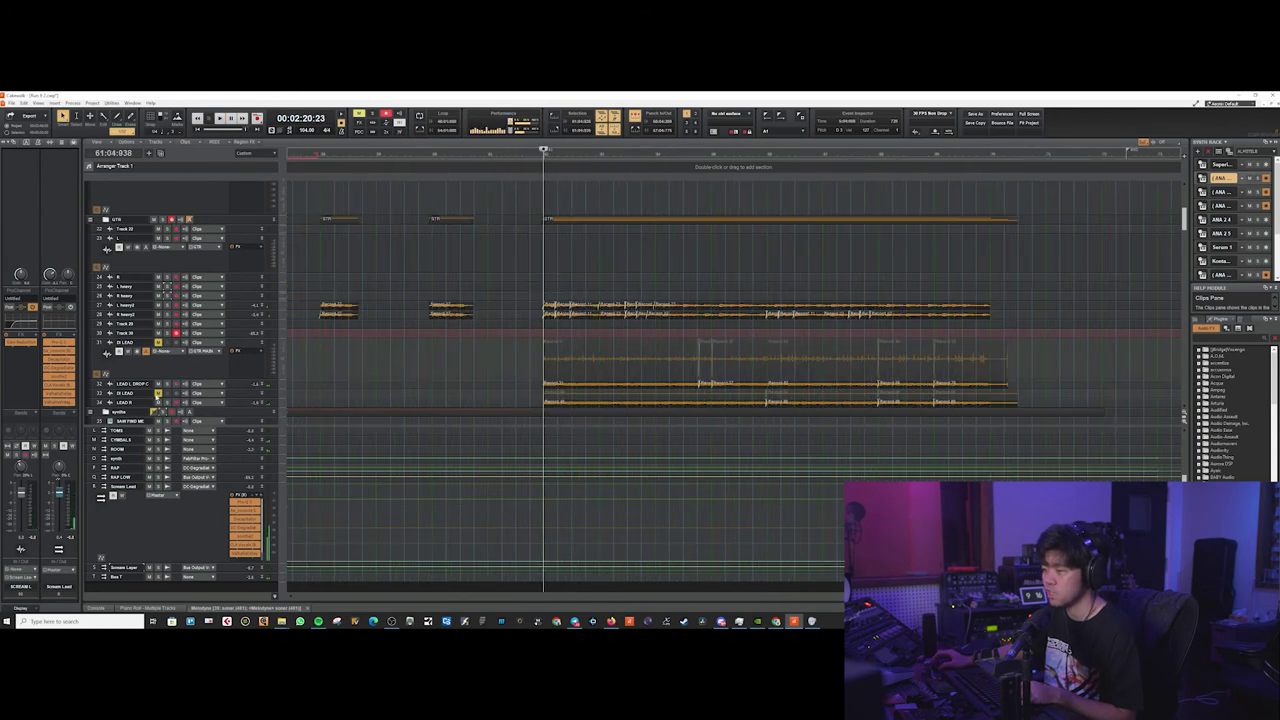
# Solo lead guitar track 32, audition it from the end of measure 61, and enlarge it to show its waveform
pyautogui.click(168, 384)
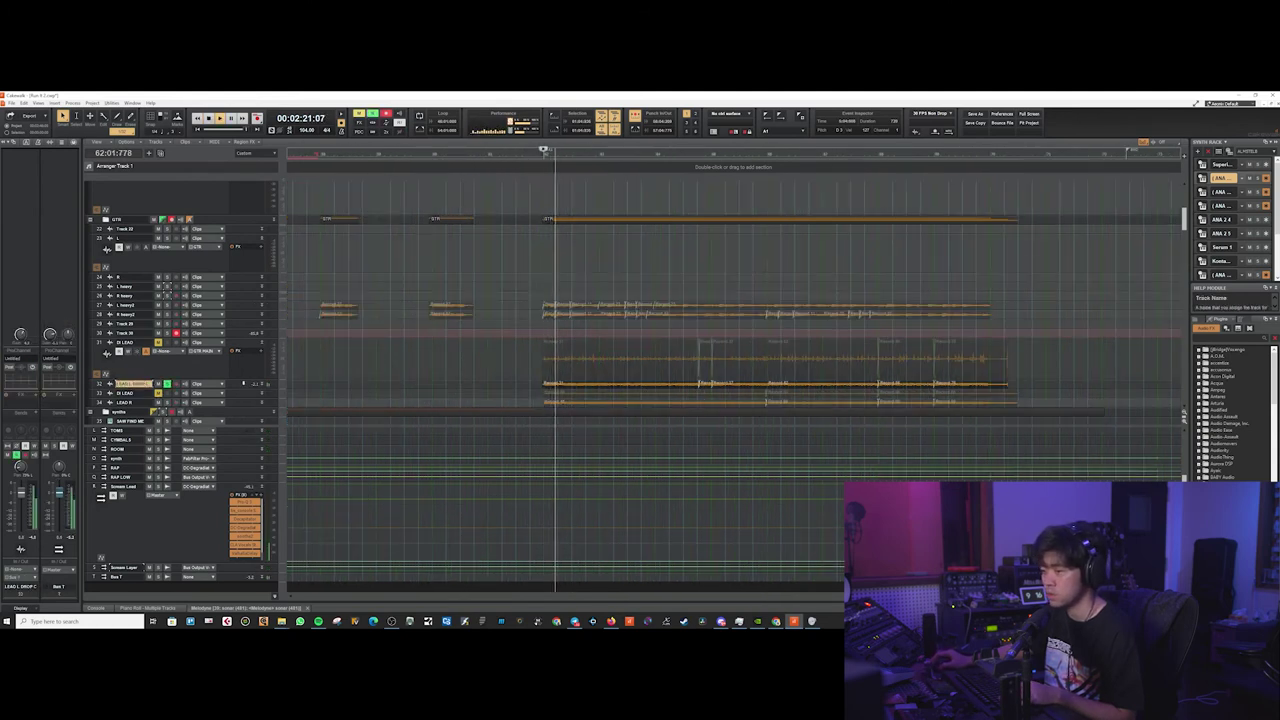
pyautogui.click(250, 386)
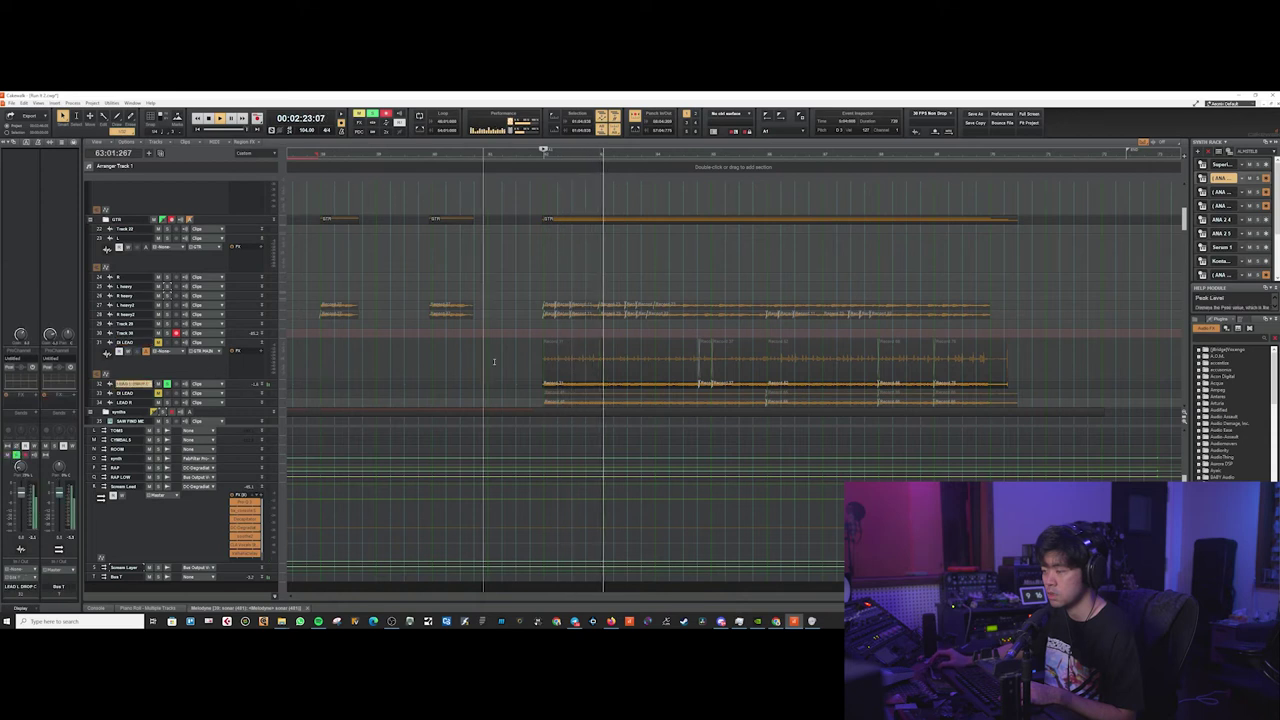
pyautogui.scroll(-3, 345, 317)
pyautogui.press('space')
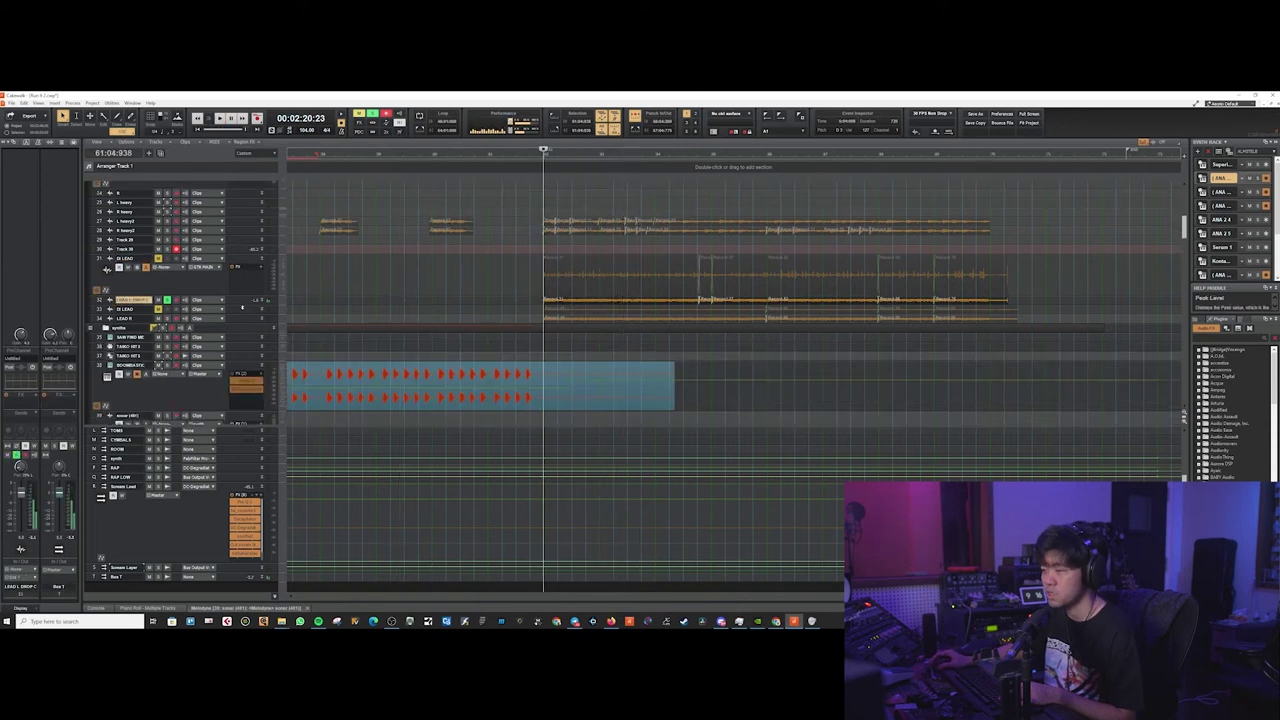
pyautogui.moveTo(237, 305); pyautogui.dragTo(237, 369)
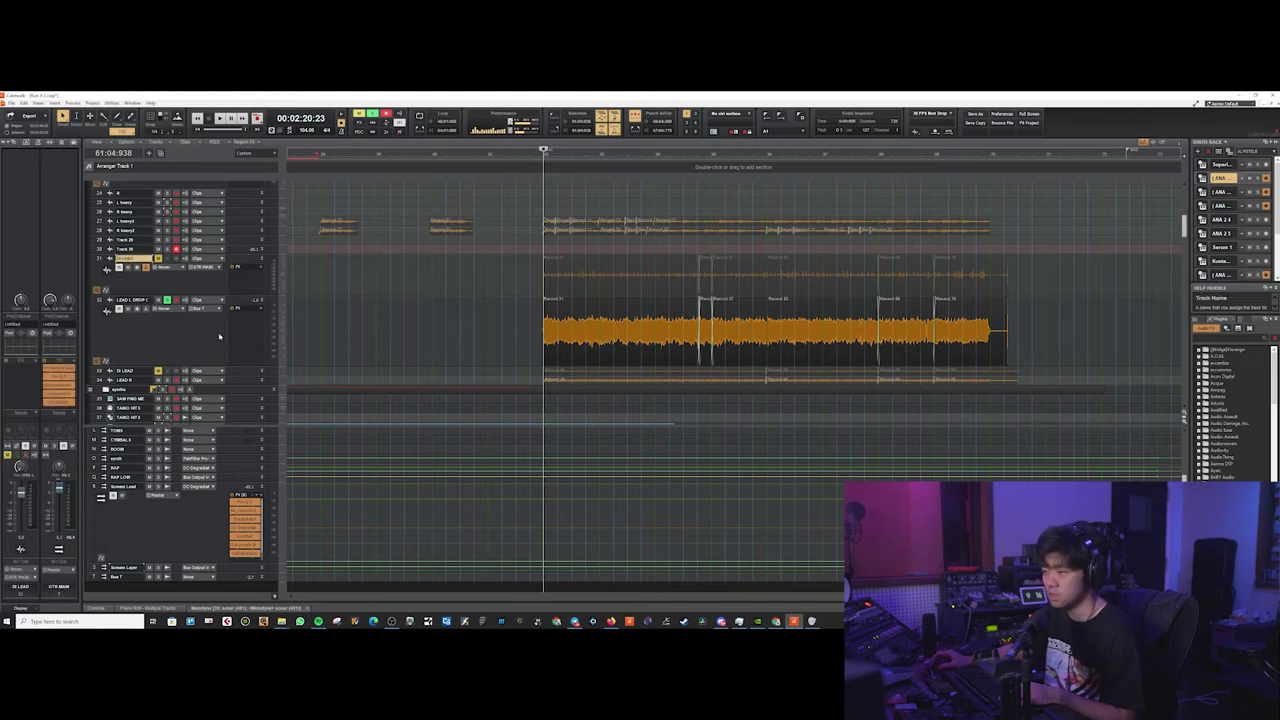
pyautogui.scroll(2, 561, 307)
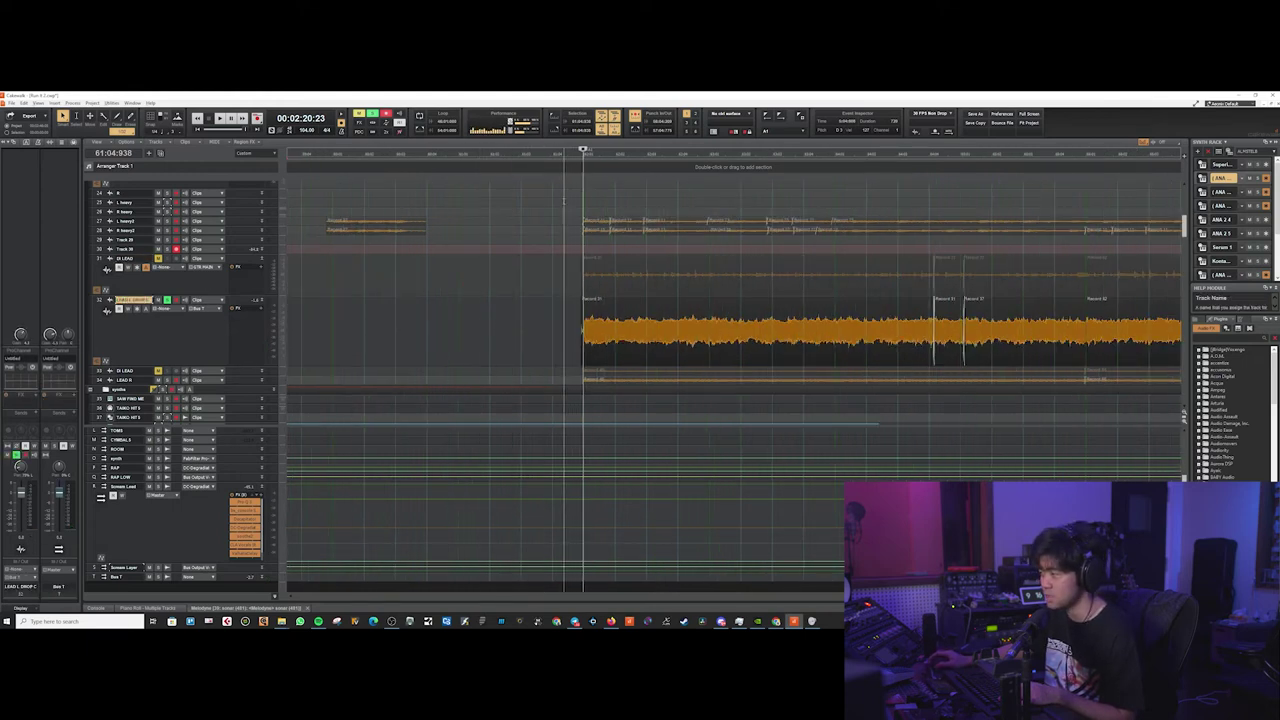
# Switch the solo from lead track 32 to heavy guitar track 27 and audition it from the end of measure 61
pyautogui.click(167, 300)
pyautogui.click(167, 221)
pyautogui.press('space')
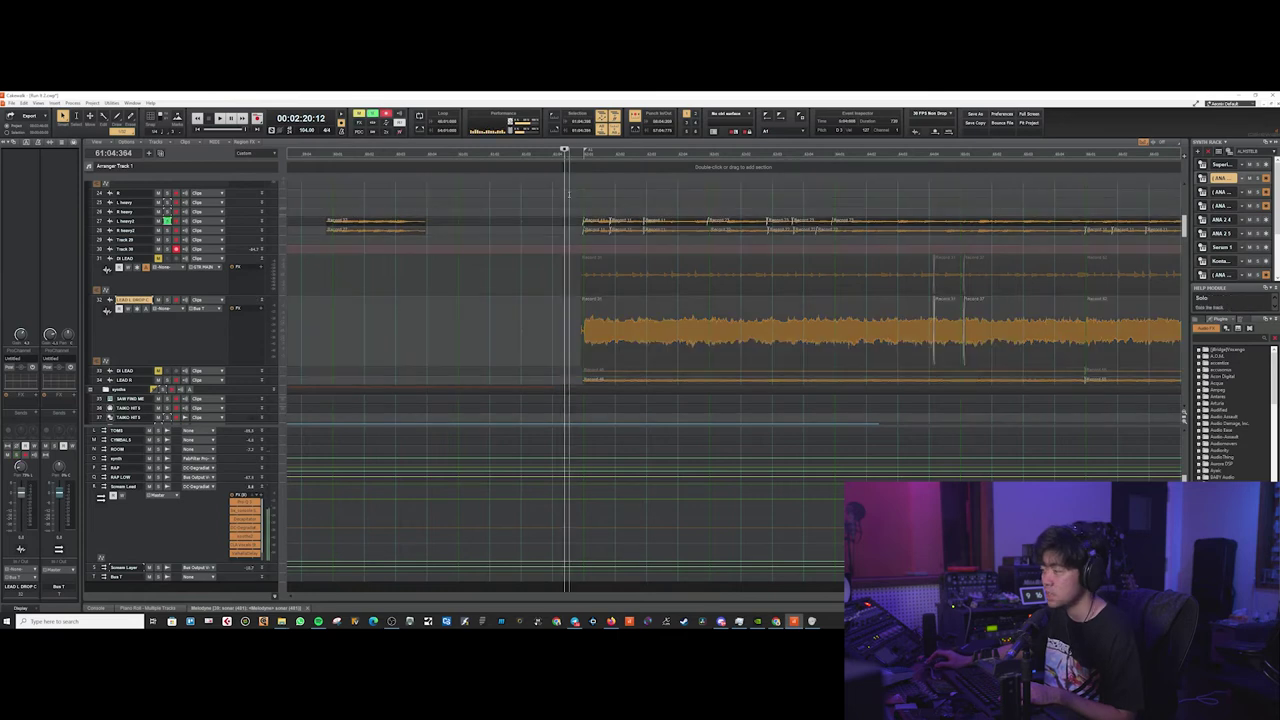
pyautogui.click(237, 219)
pyautogui.press('space')
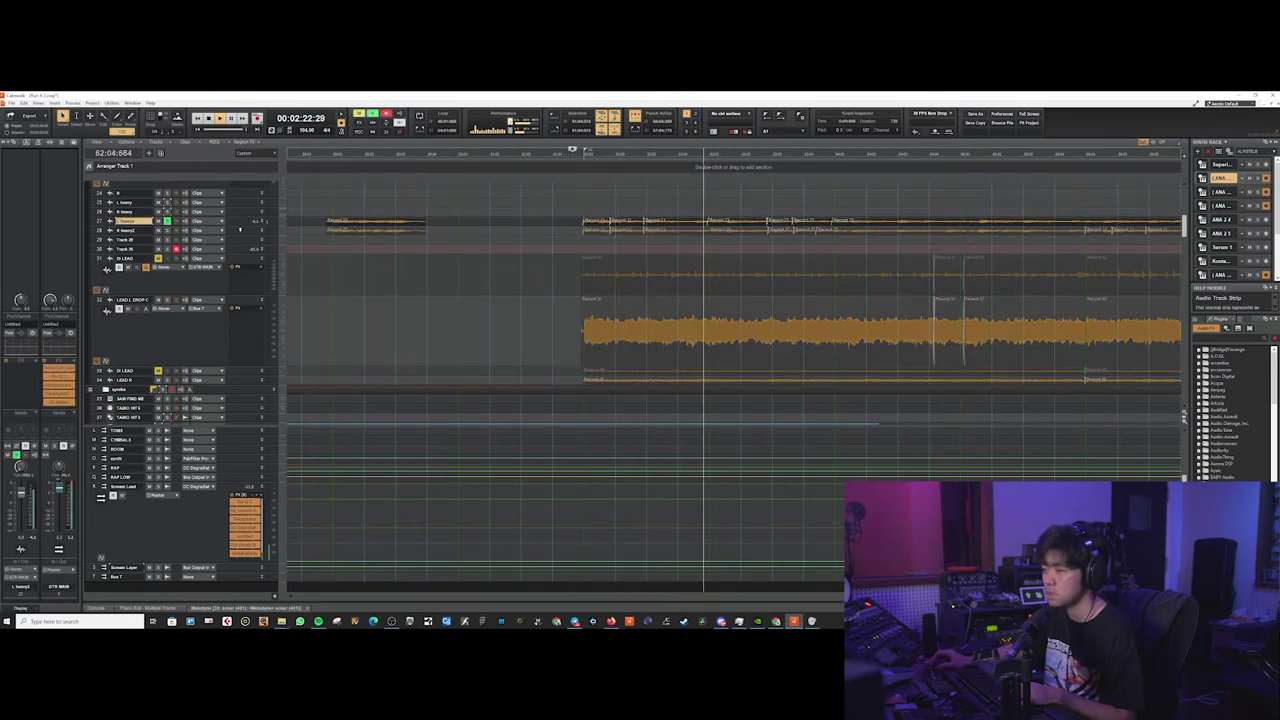
pyautogui.scroll(-2, 578, 232)
pyautogui.scroll(3, 578, 232)
pyautogui.press('space')
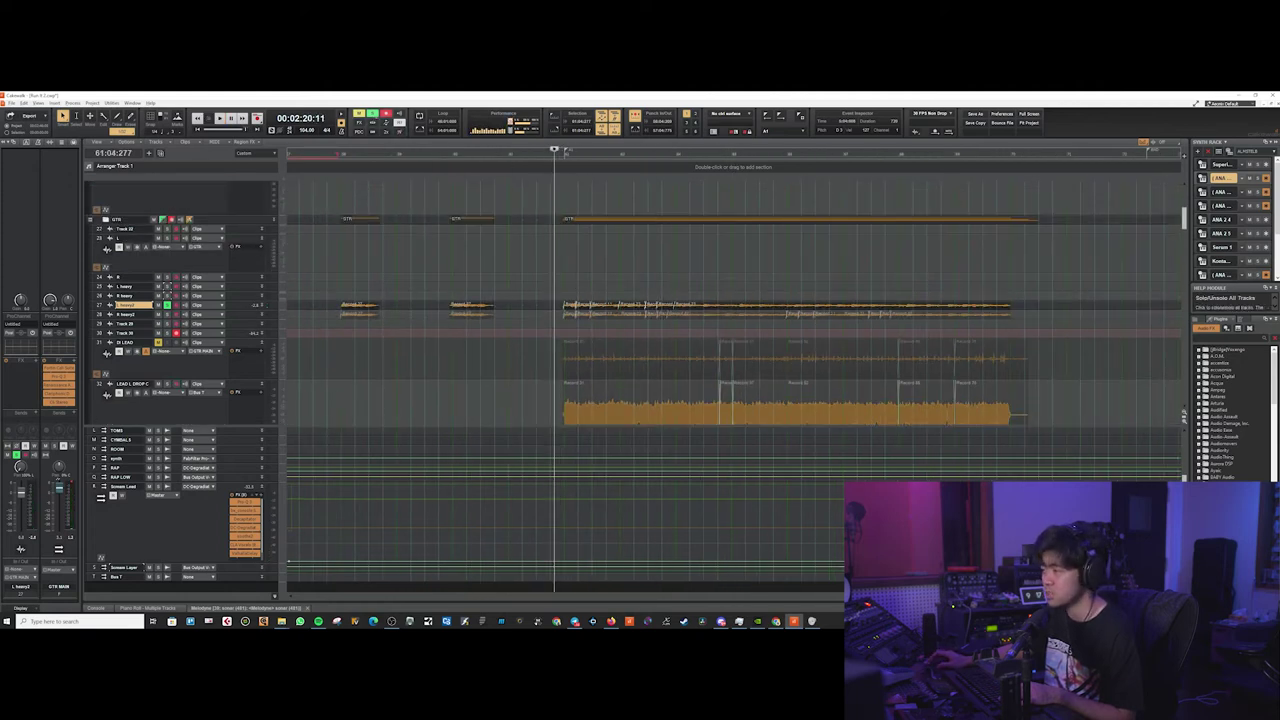
# Clear all solos and open the GTR MAIN bus's Fortin Cali Suite plug-in, viewing its pedal, amp and cabinet pages
pyautogui.click(373, 114)
pyautogui.scroll(-8, 729, 278)
pyautogui.scroll(-3, 729, 278)
pyautogui.scroll(-6, 729, 278)
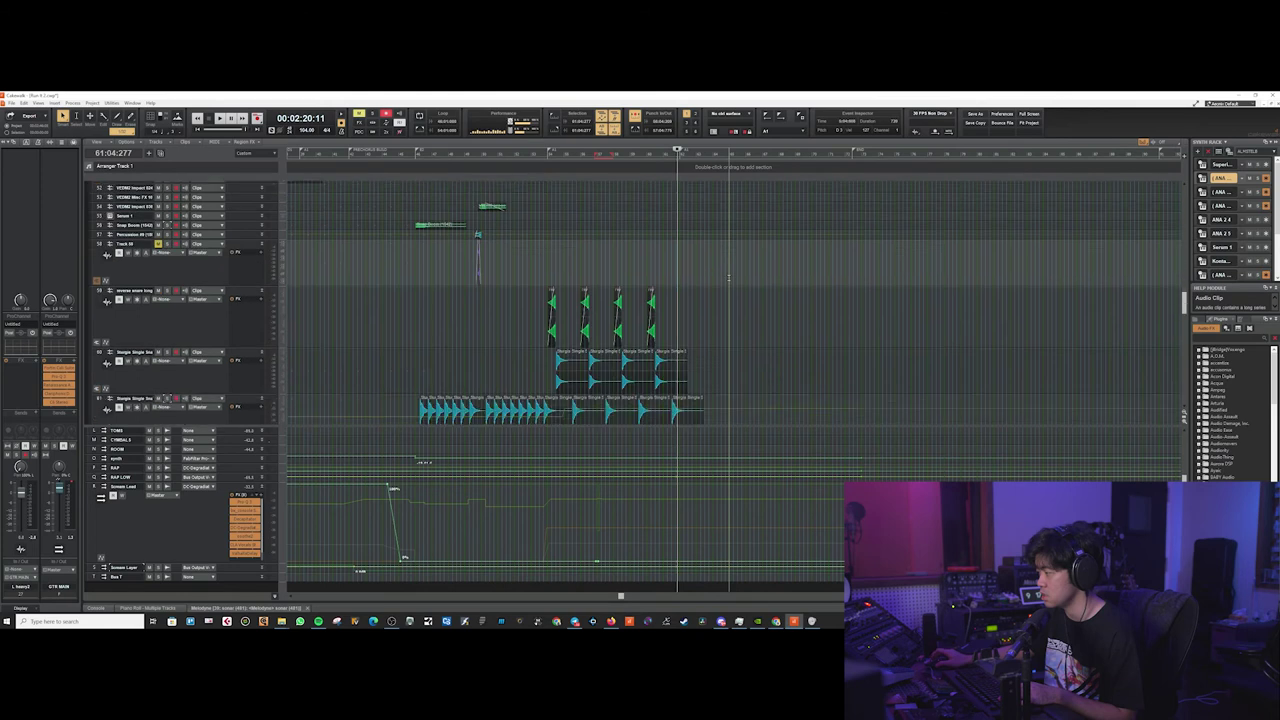
pyautogui.scroll(10, 729, 278)
pyautogui.scroll(-1, 729, 278)
pyautogui.doubleClick(60, 368)
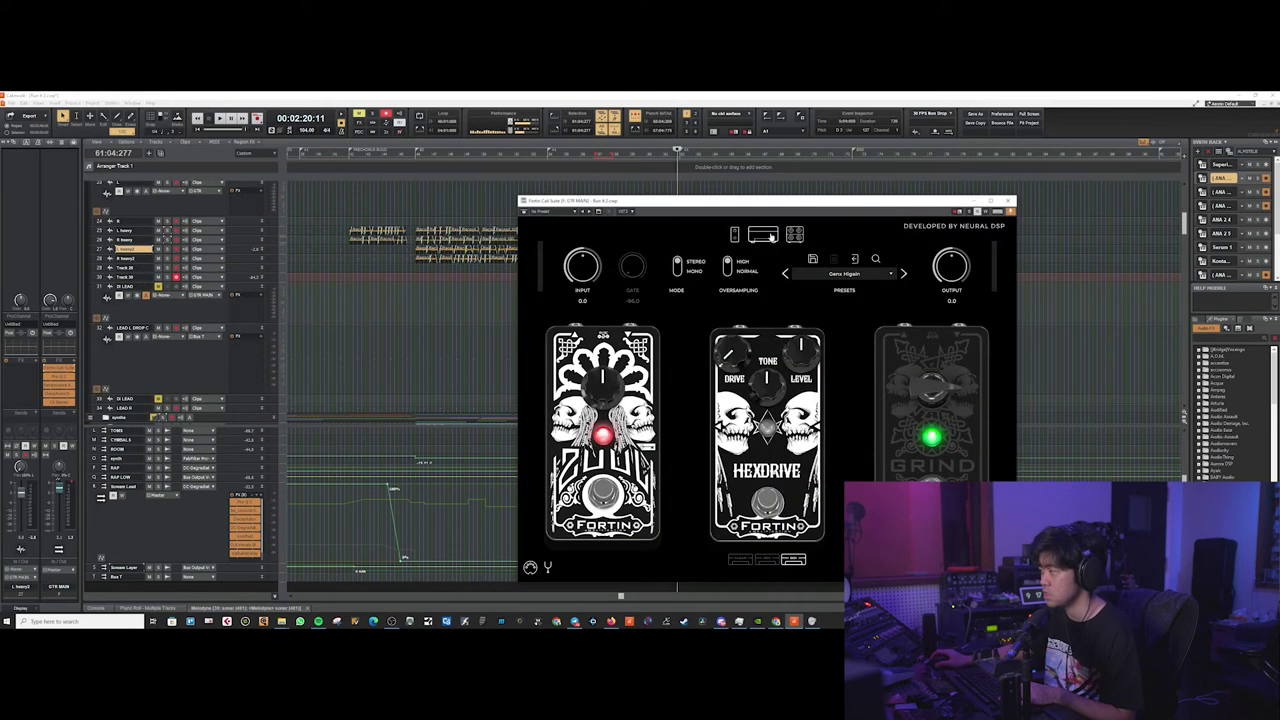
pyautogui.click(769, 236)
pyautogui.click(795, 235)
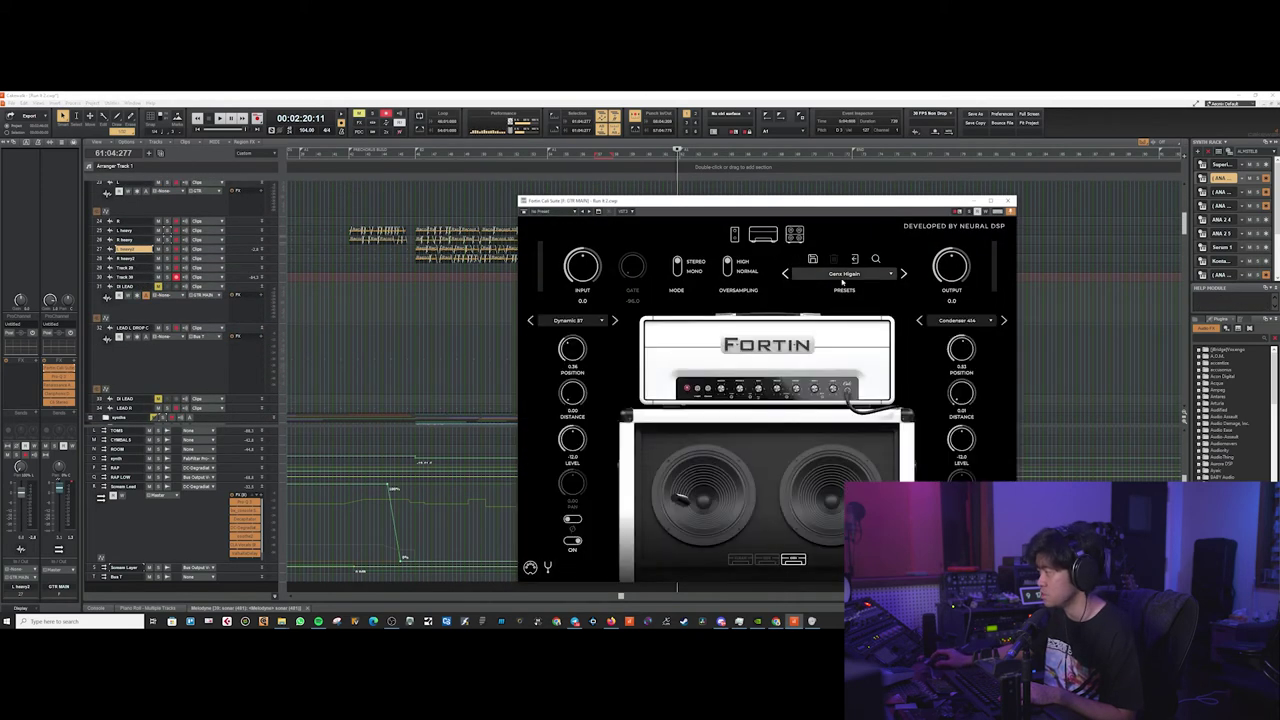
# Audition the soloed heavy guitar tracks from around measure 47, narrowing the solo to track 27
pyautogui.click(432, 154)
pyautogui.scroll(4, 432, 260)
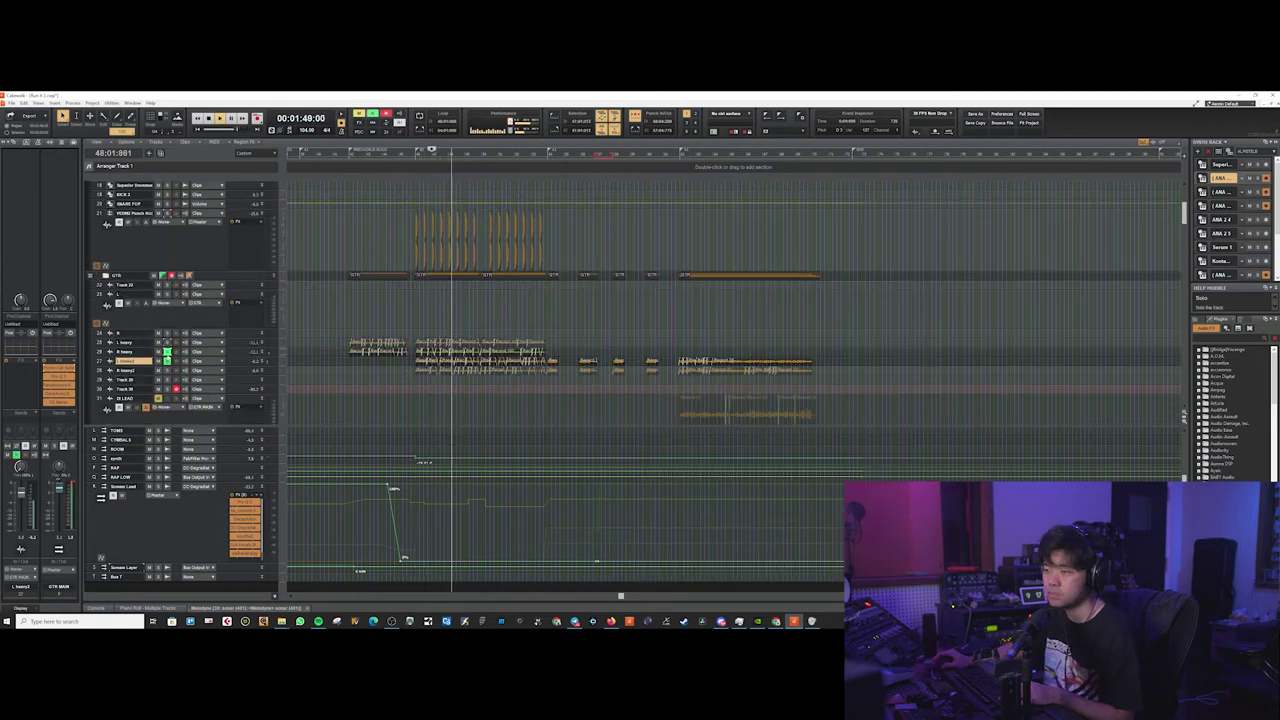
pyautogui.click(168, 352)
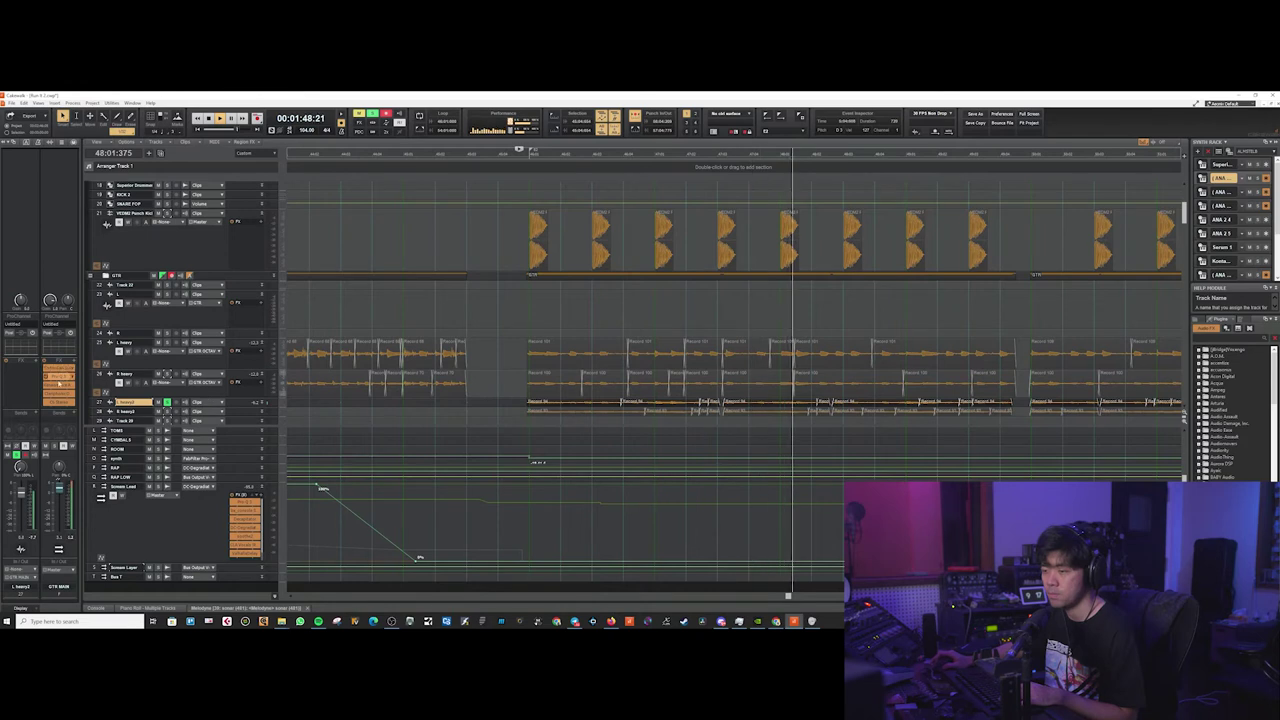
pyautogui.press('space')
# Review the GTR MAIN bus's Pro-Q, Renaissance Axx and Clariphonic plug-ins while auditioning the soloed guitar from the end of measure 45
pyautogui.doubleClick(60, 390)
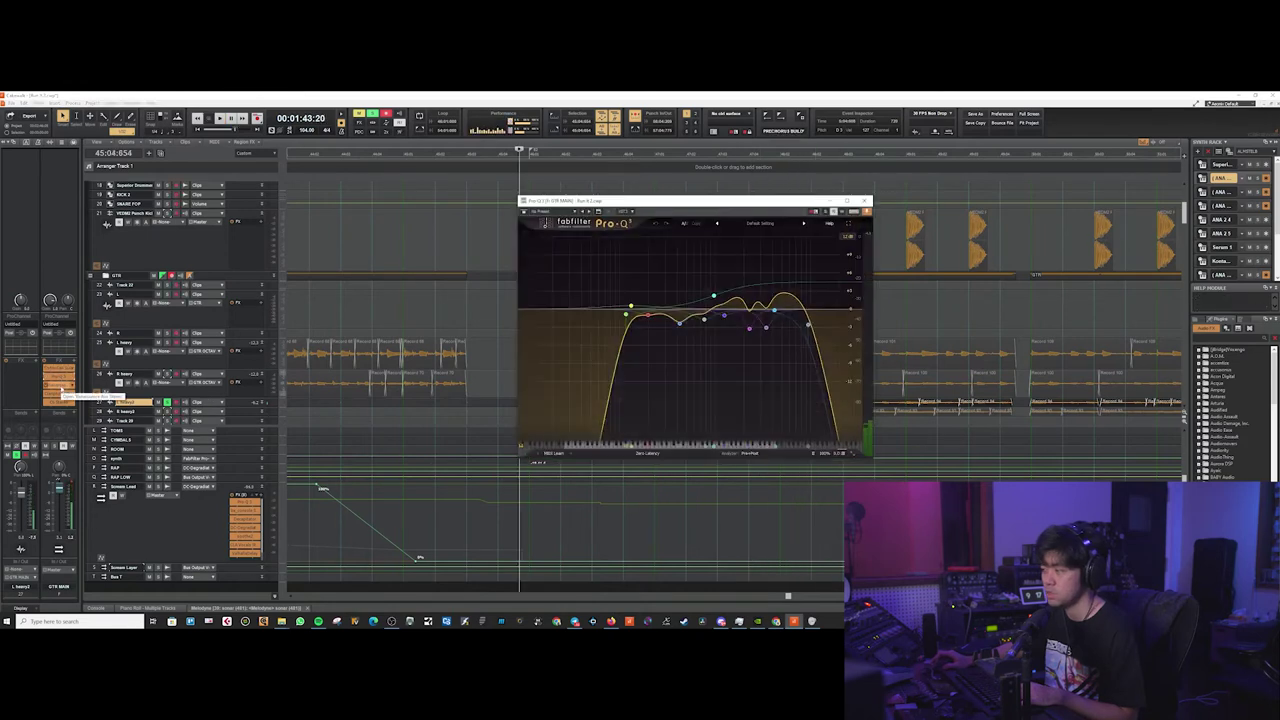
pyautogui.doubleClick(60, 396)
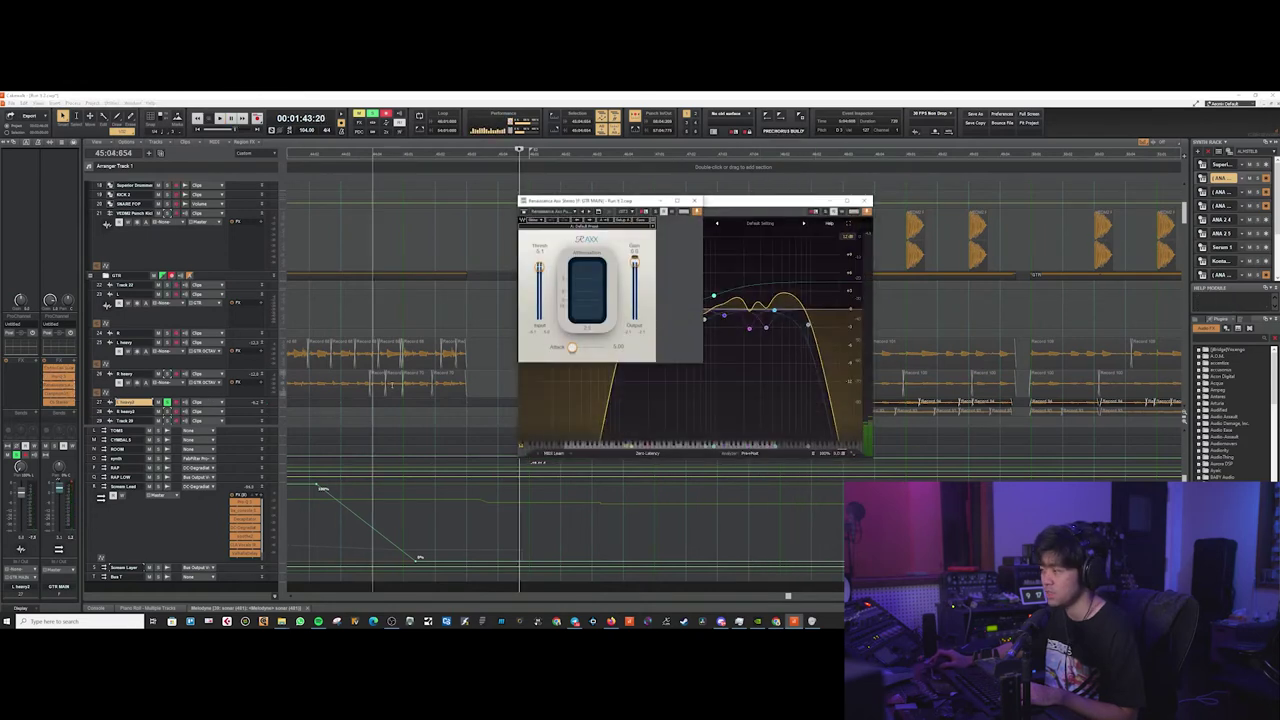
pyautogui.press('space')
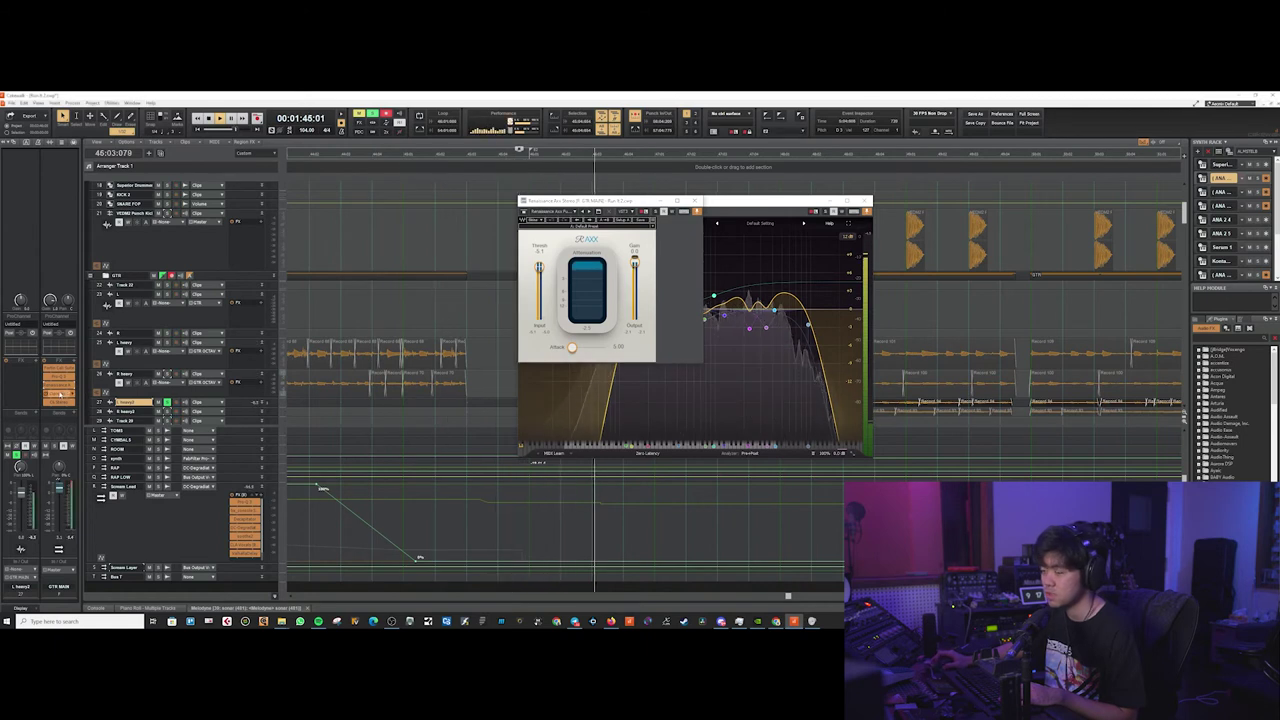
pyautogui.doubleClick(60, 394)
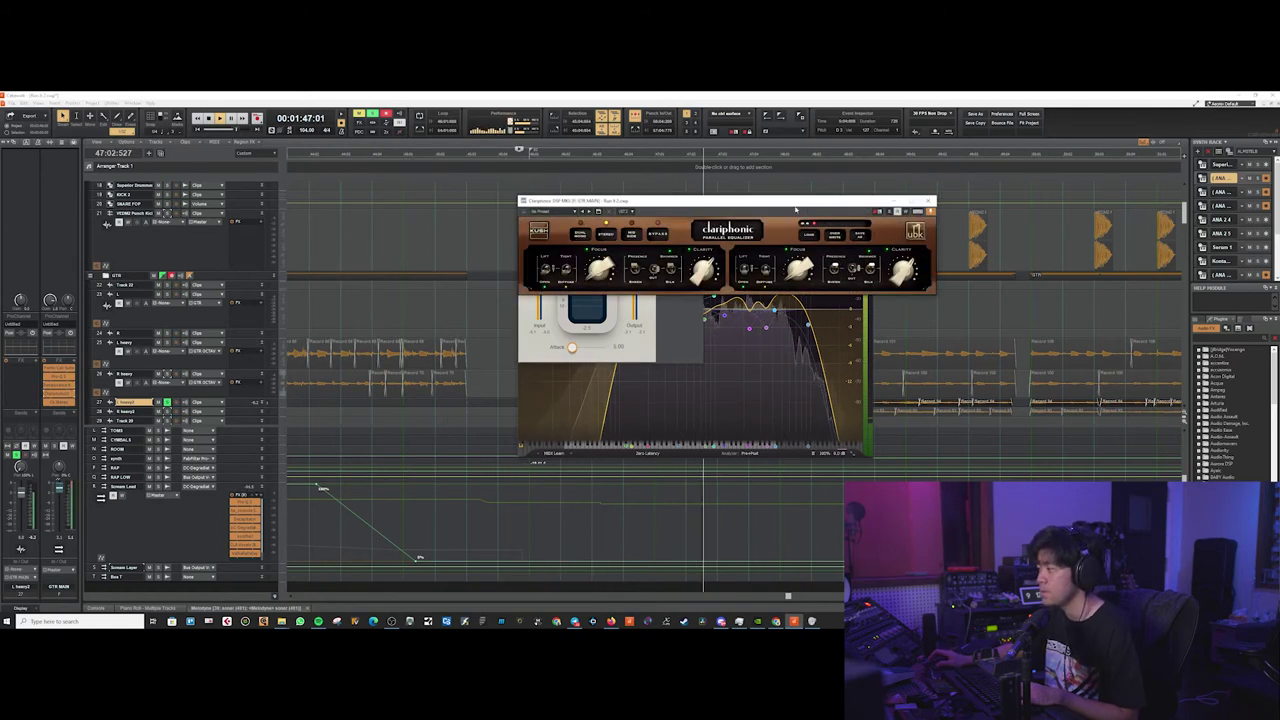
pyautogui.press('space')
pyautogui.moveTo(796, 209); pyautogui.dragTo(684, 259)
pyautogui.click(817, 250)
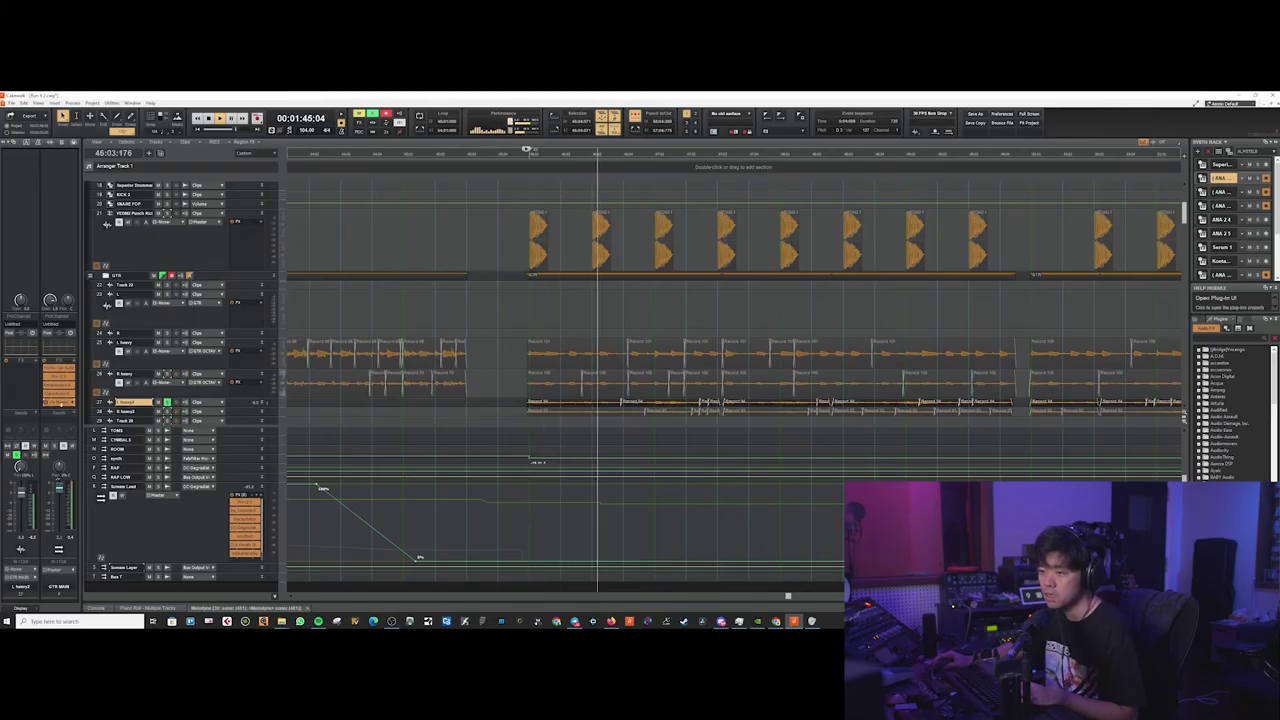
# Open the GTR MAIN bus's C6 plug-in to review its multiband settings, stop playback, and close its window
pyautogui.doubleClick(59, 402)
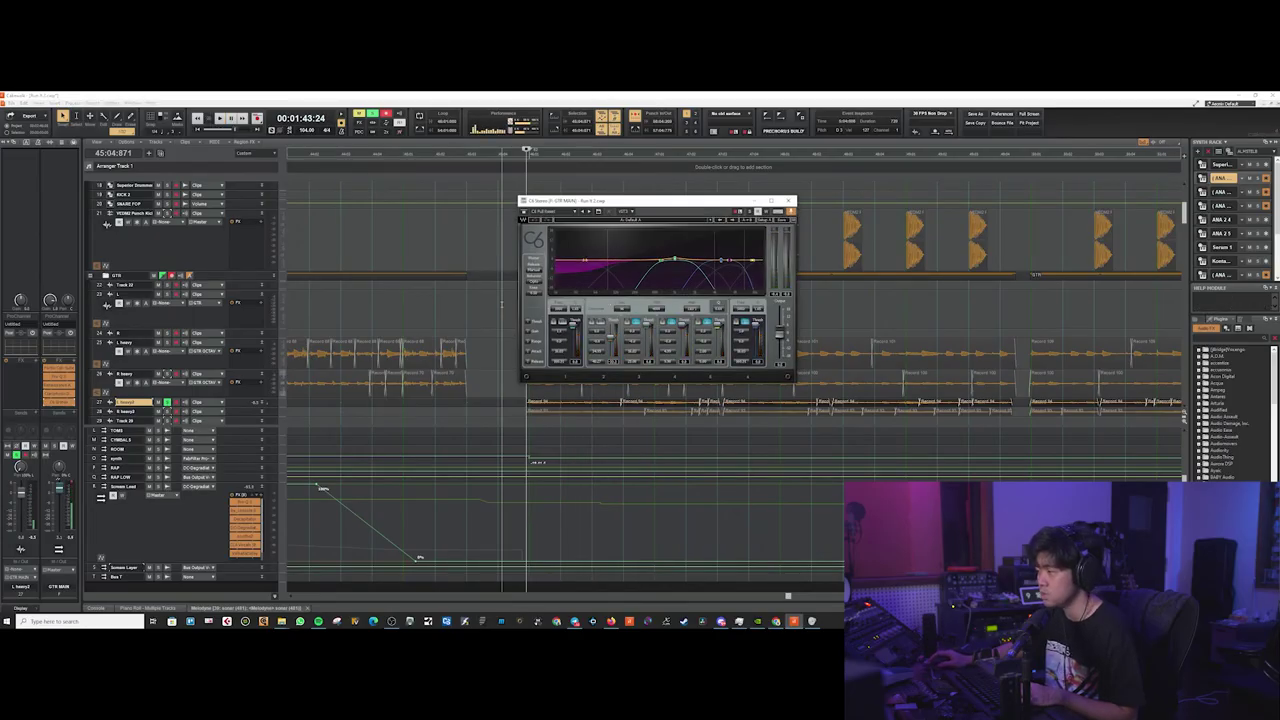
pyautogui.press('space')
pyautogui.click(789, 201)
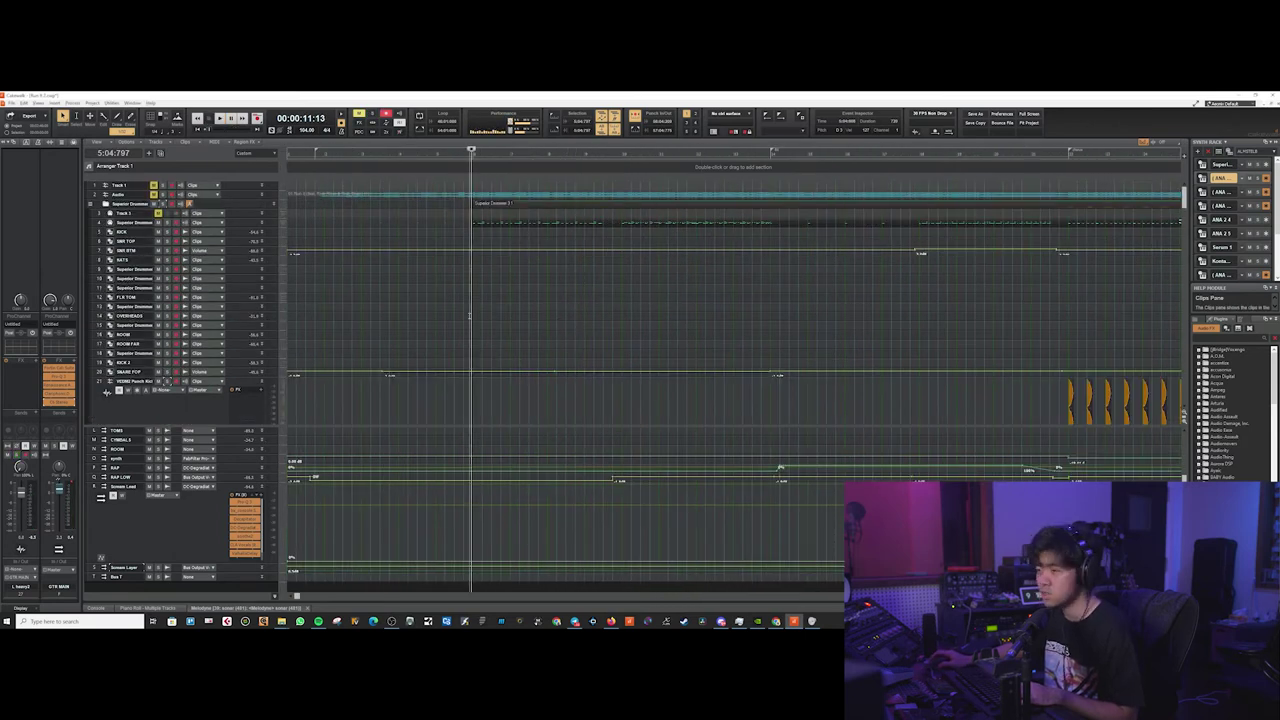
# Solo the Superior Drummer track folder and audition the drums from the end of measure 5
pyautogui.click(470, 300)
pyautogui.click(163, 204)
pyautogui.scroll(4, 514, 310)
pyautogui.scroll(-4, 519, 312)
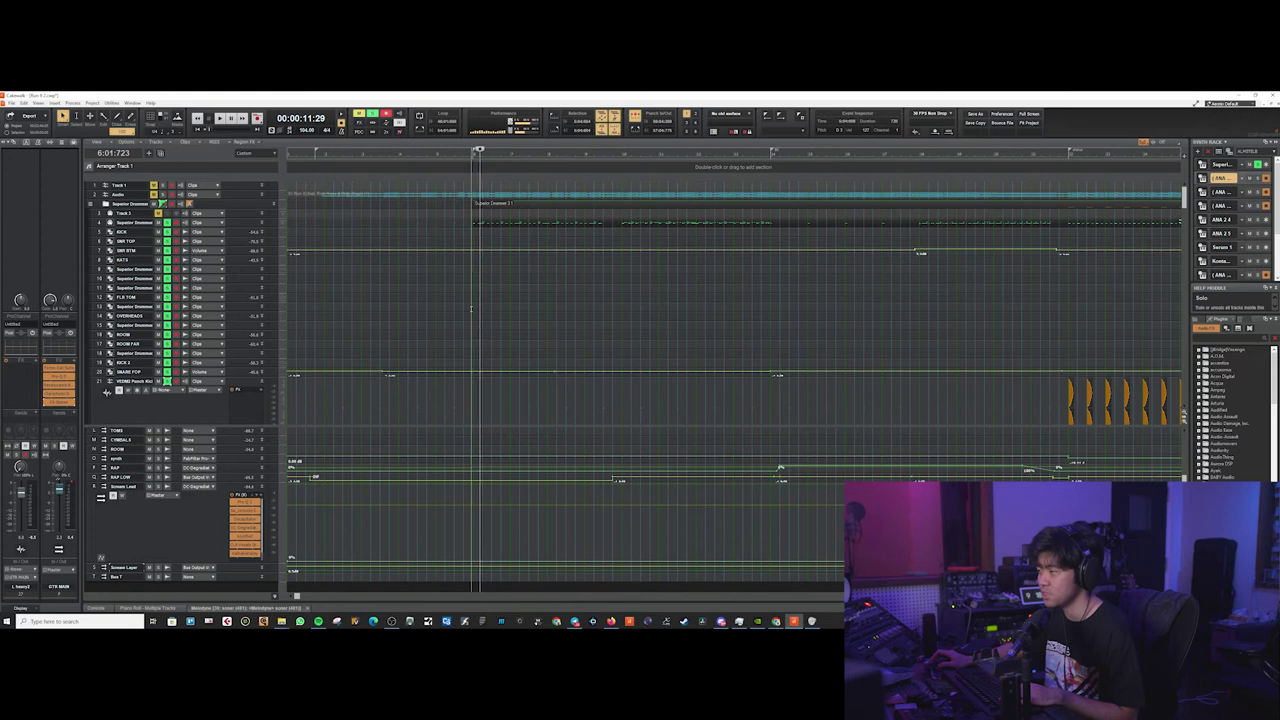
pyautogui.click(471, 308)
pyautogui.press('space')
pyautogui.scroll(-3, 418, 307)
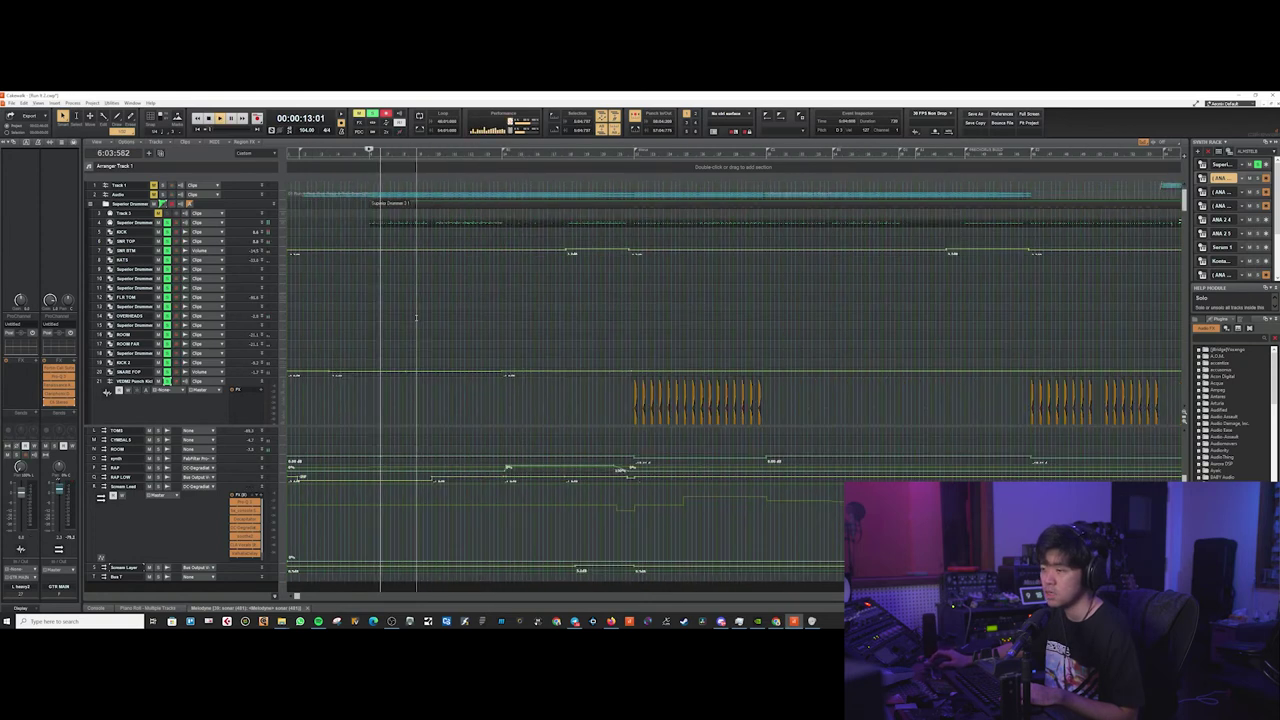
# Stop the soloed drum playback and move the playhead through measure 14 to the end of measure 21
pyautogui.scroll(-5, 395, 307)
pyautogui.scroll(4, 393, 307)
pyautogui.press('space')
pyautogui.click(508, 298)
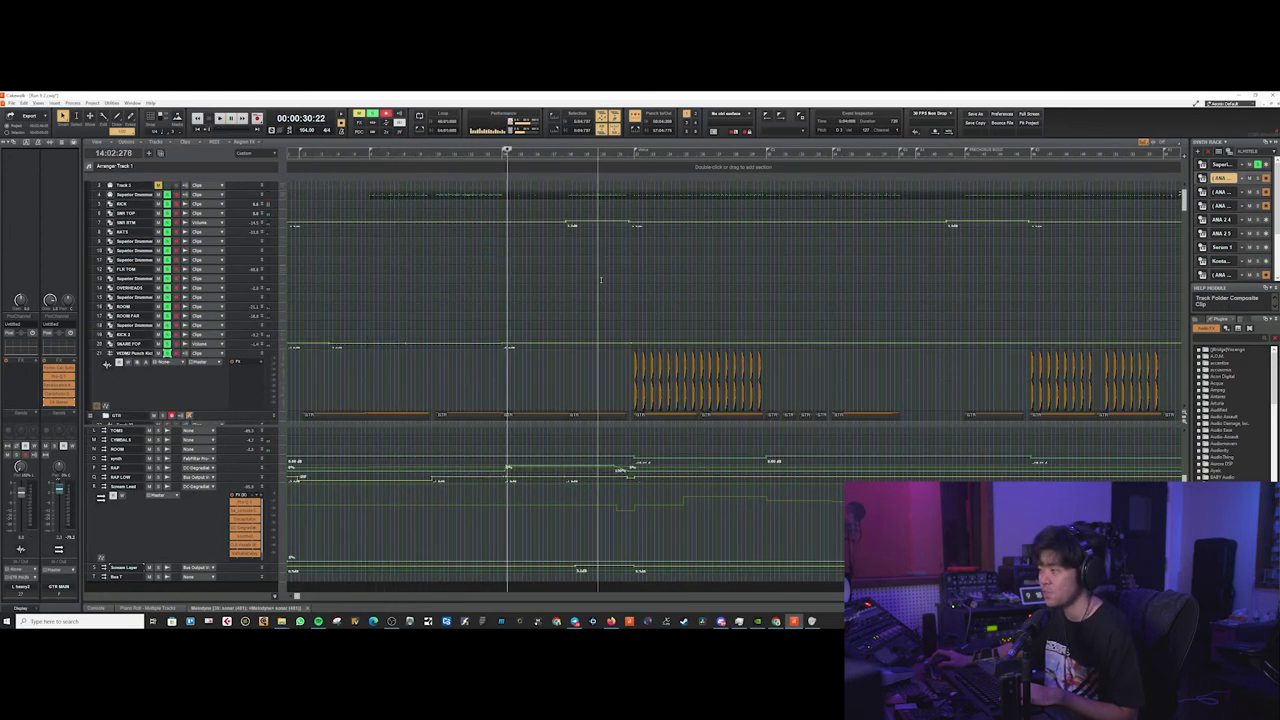
pyautogui.click(604, 288)
pyautogui.click(626, 280)
# Audition SNARE POP track 20 alone from the end of measure 21, stop playback, and clear its solo
pyautogui.click(238, 346)
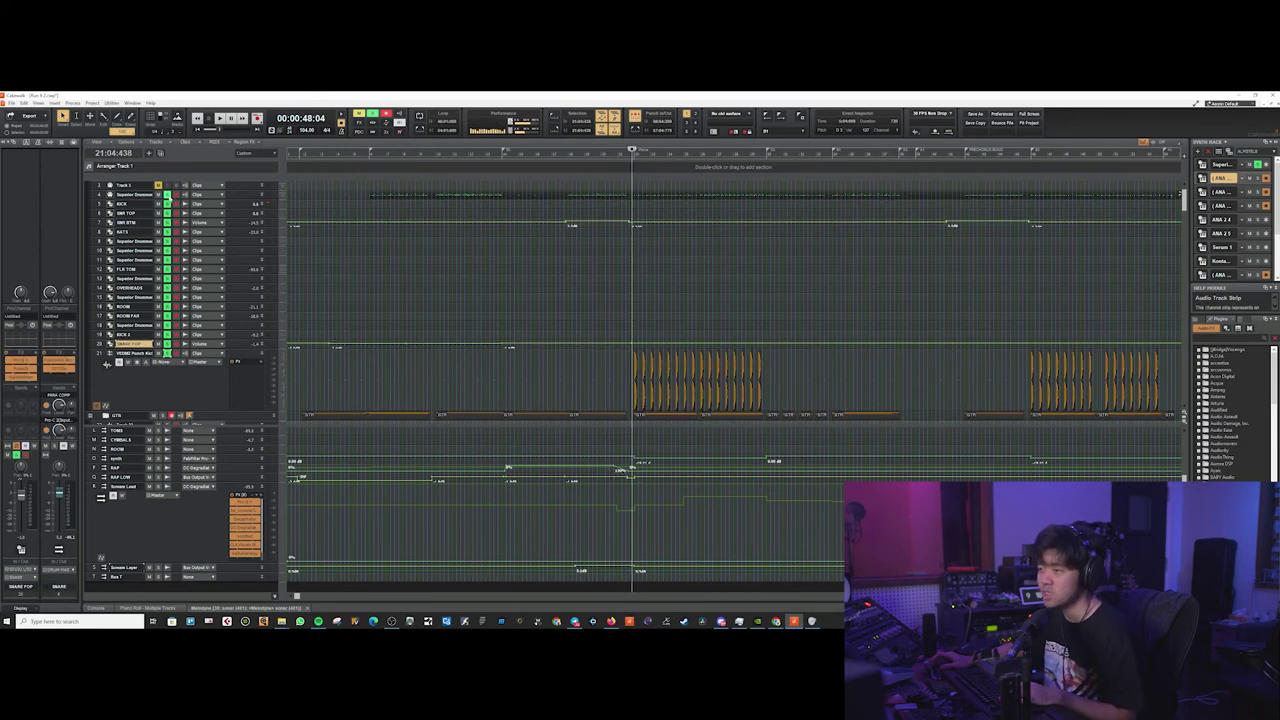
pyautogui.scroll(1, 168, 202)
pyautogui.press('space')
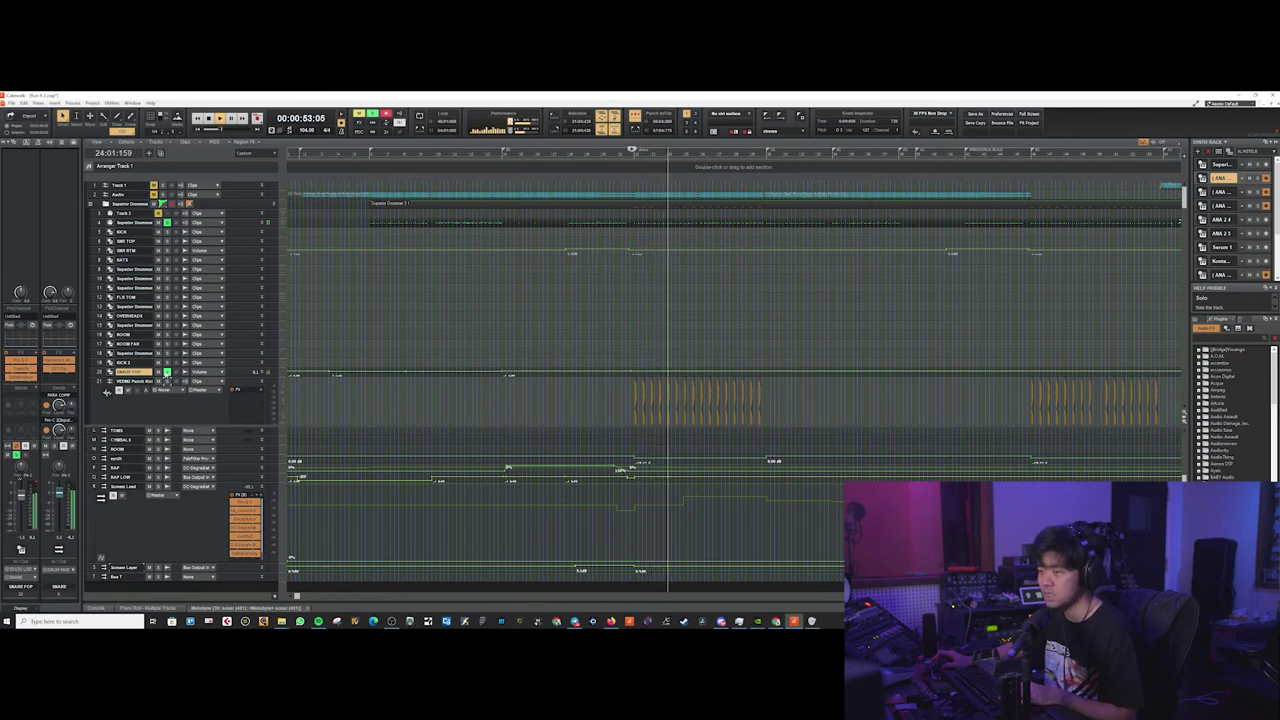
pyautogui.press('space')
pyautogui.click(167, 372)
# Play the unsoloed mix from the end of measure 21 to hear the drums with the punch kick hits on track 21
pyautogui.scroll(5, 629, 330)
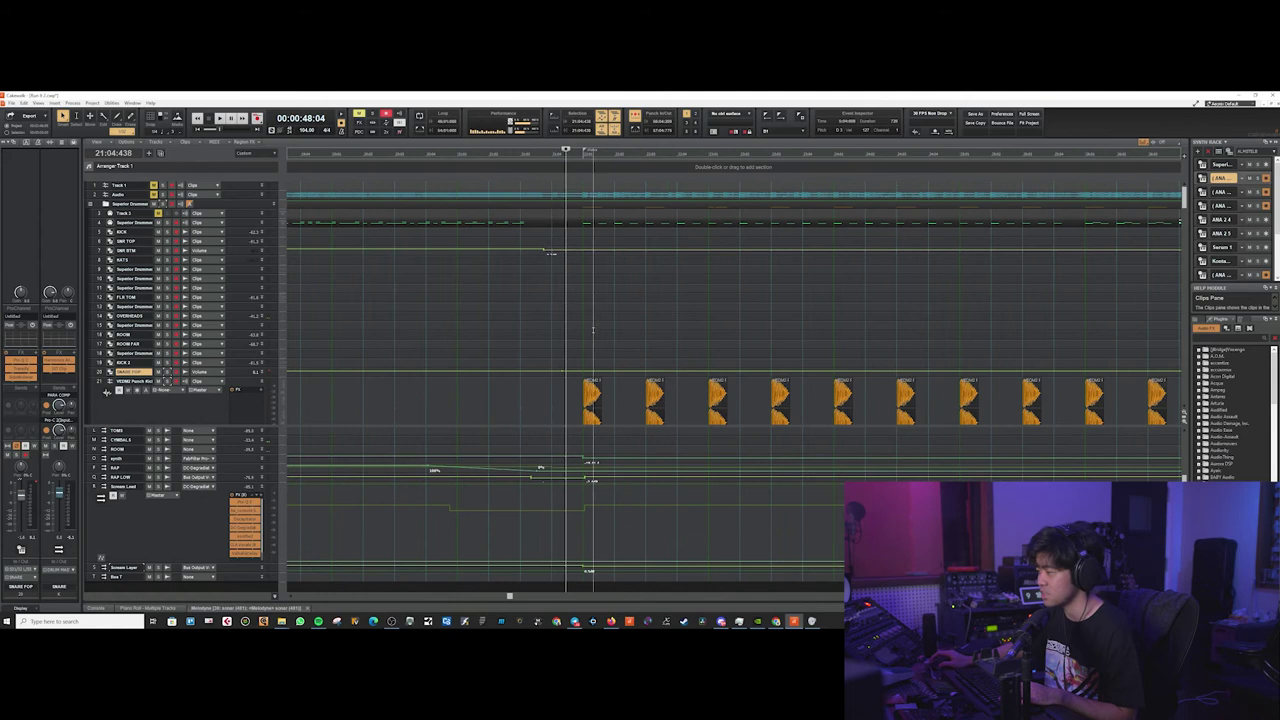
pyautogui.press('space')
pyautogui.press('space')
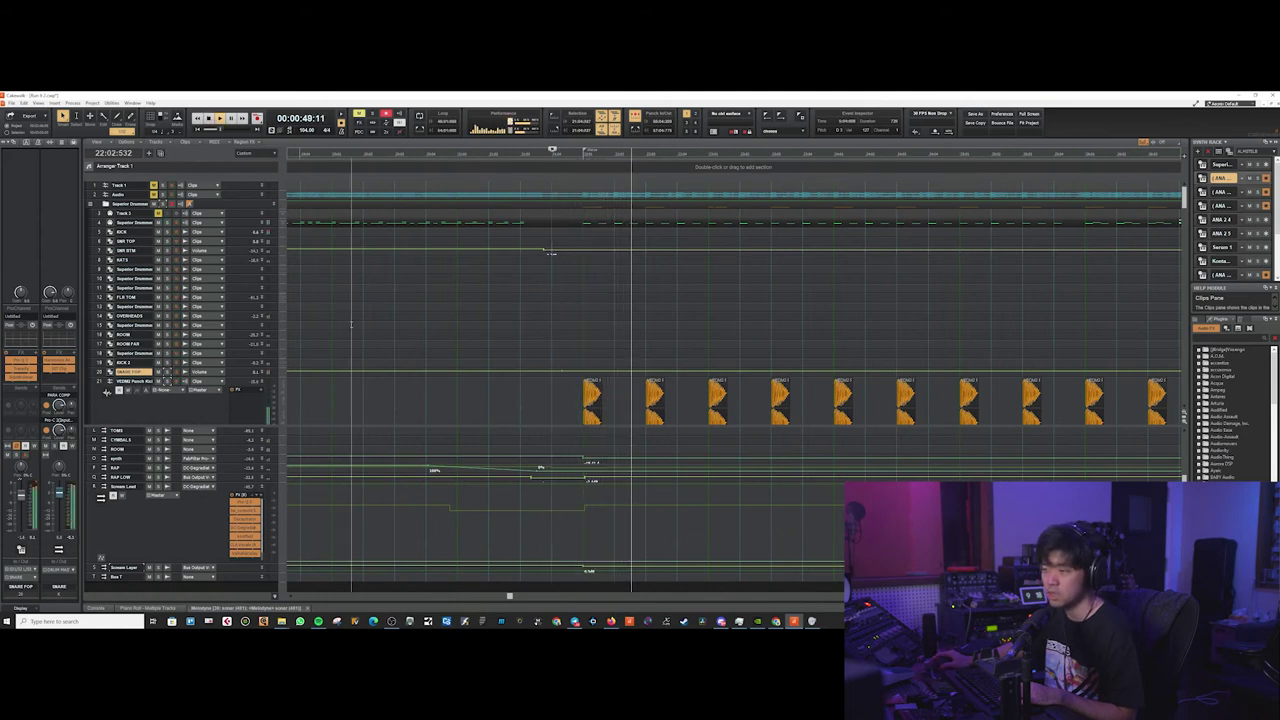
pyautogui.scroll(-3, 434, 330)
pyautogui.scroll(-5, 434, 330)
pyautogui.press('space')
pyautogui.scroll(5, 659, 341)
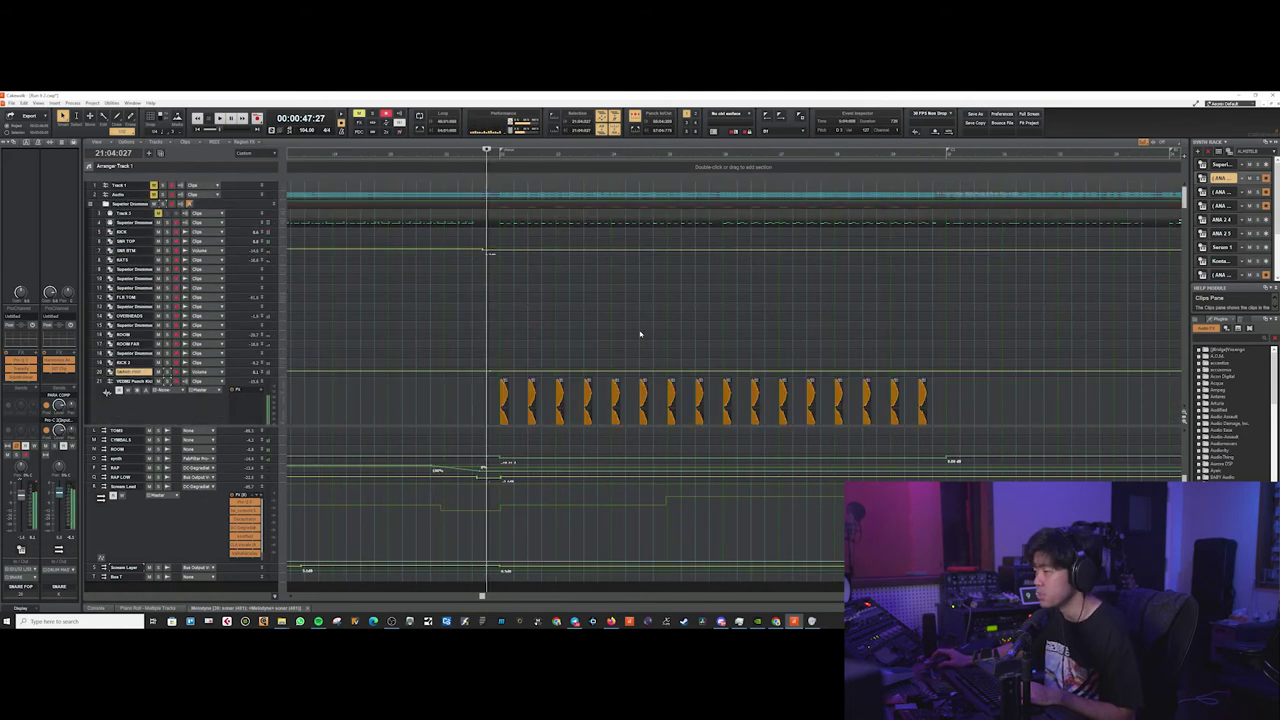
# Open the Superior Drummer 3 instrument from track 4 and reposition its window to show the drum kit
pyautogui.click(110, 222)
pyautogui.moveTo(792, 203); pyautogui.dragTo(705, 161)
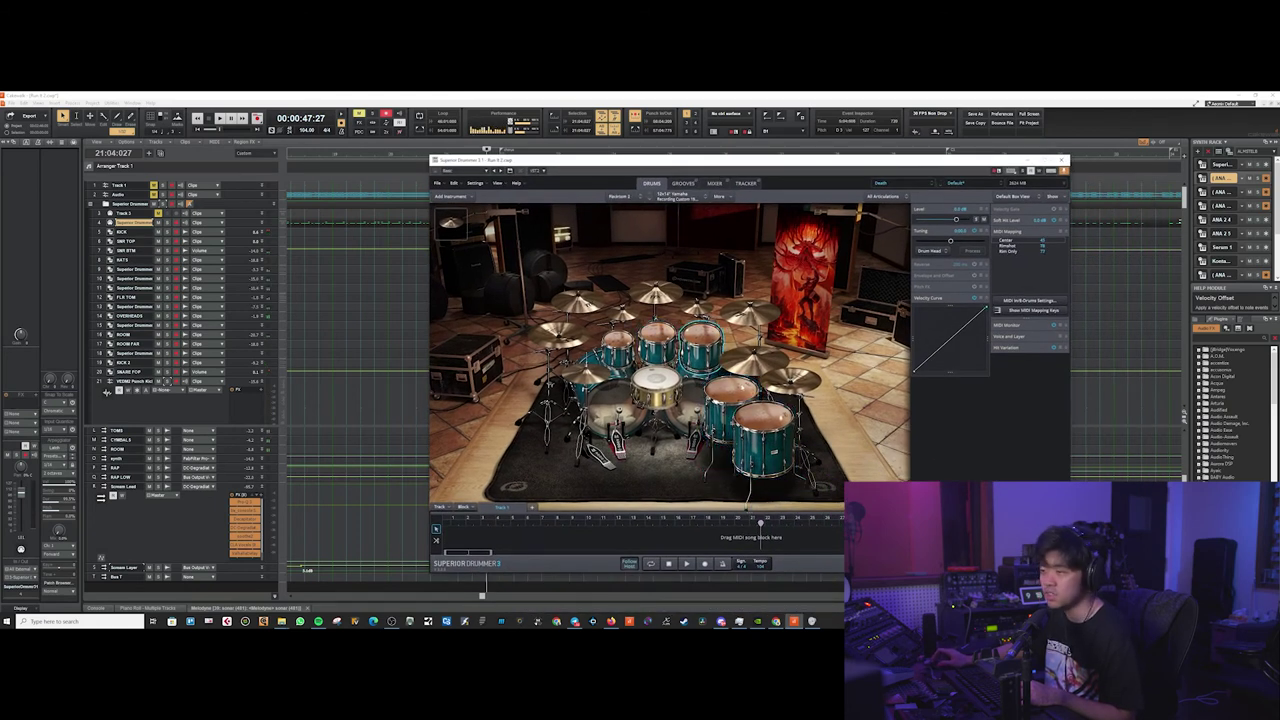
# Close the Superior Drummer 3 window, solo Superior Drummer tracks 9 to 11, and select FLR TOM track 12
pyautogui.click(1061, 160)
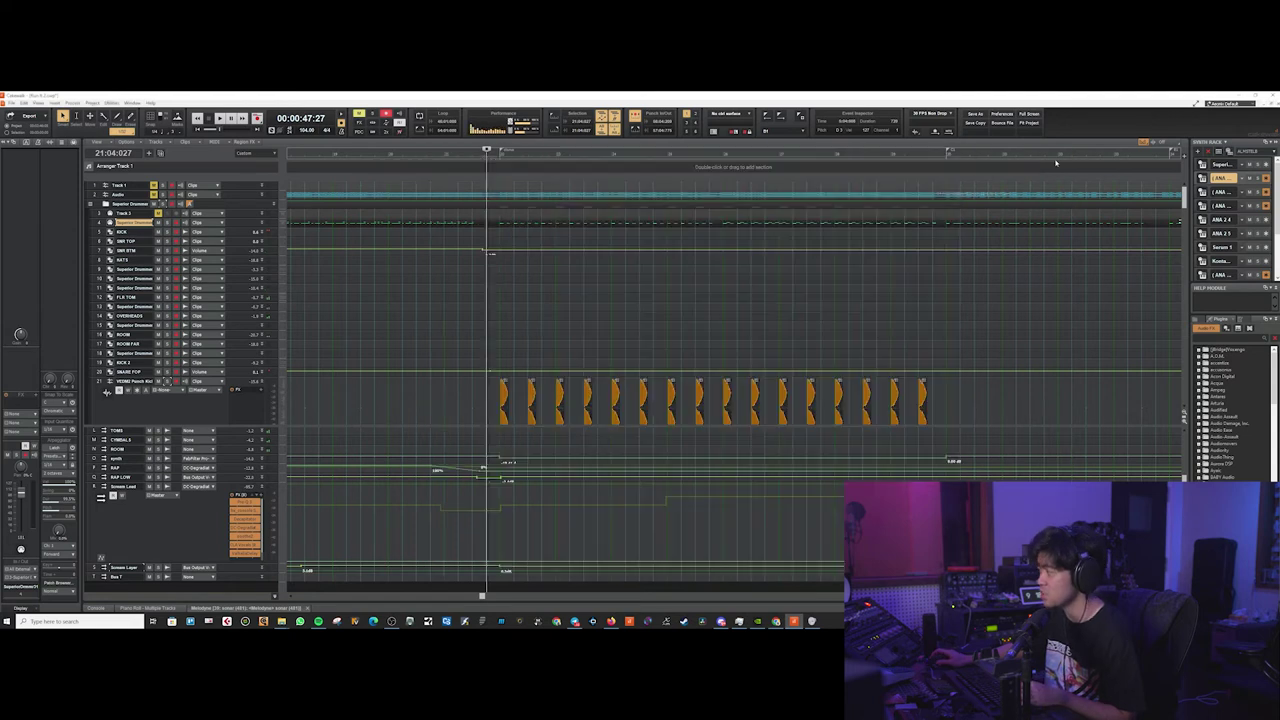
pyautogui.scroll(-4, 908, 296)
pyautogui.scroll(-1, 856, 300)
pyautogui.hscroll(1, 855, 300)
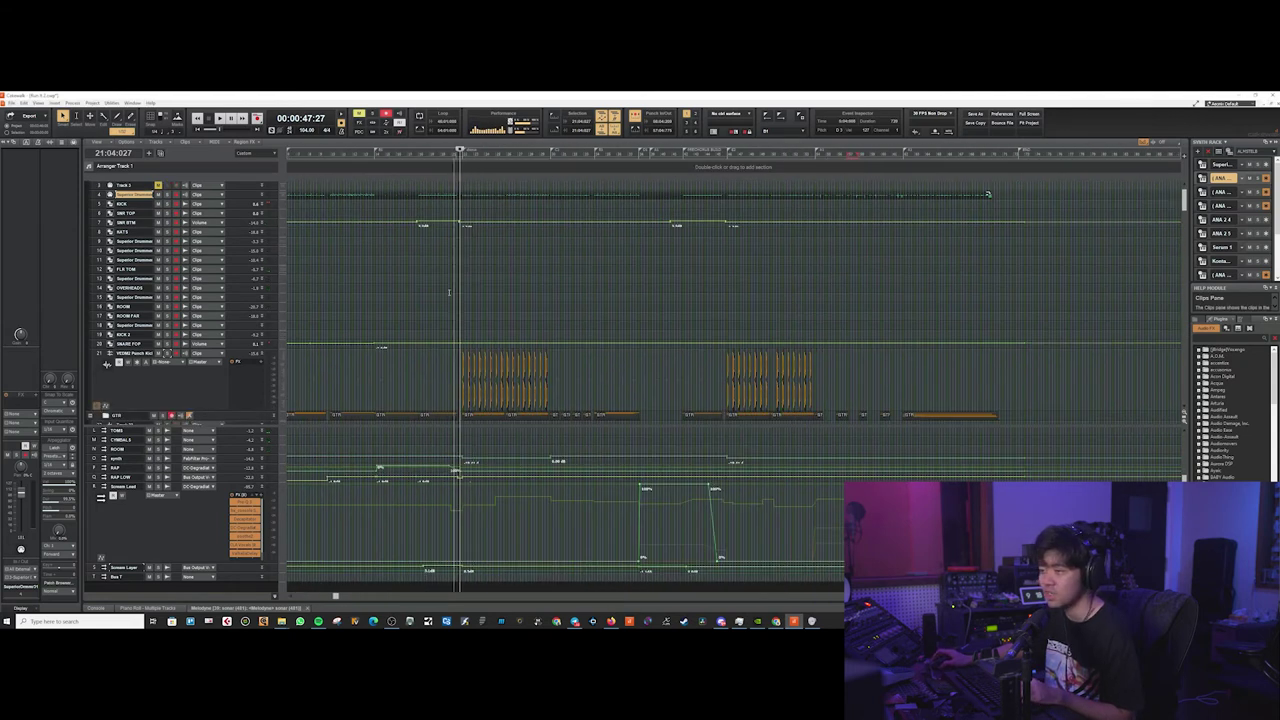
pyautogui.hscroll(-1, 452, 265)
pyautogui.moveTo(167, 241); pyautogui.dragTo(167, 260)
pyautogui.click(240, 260)
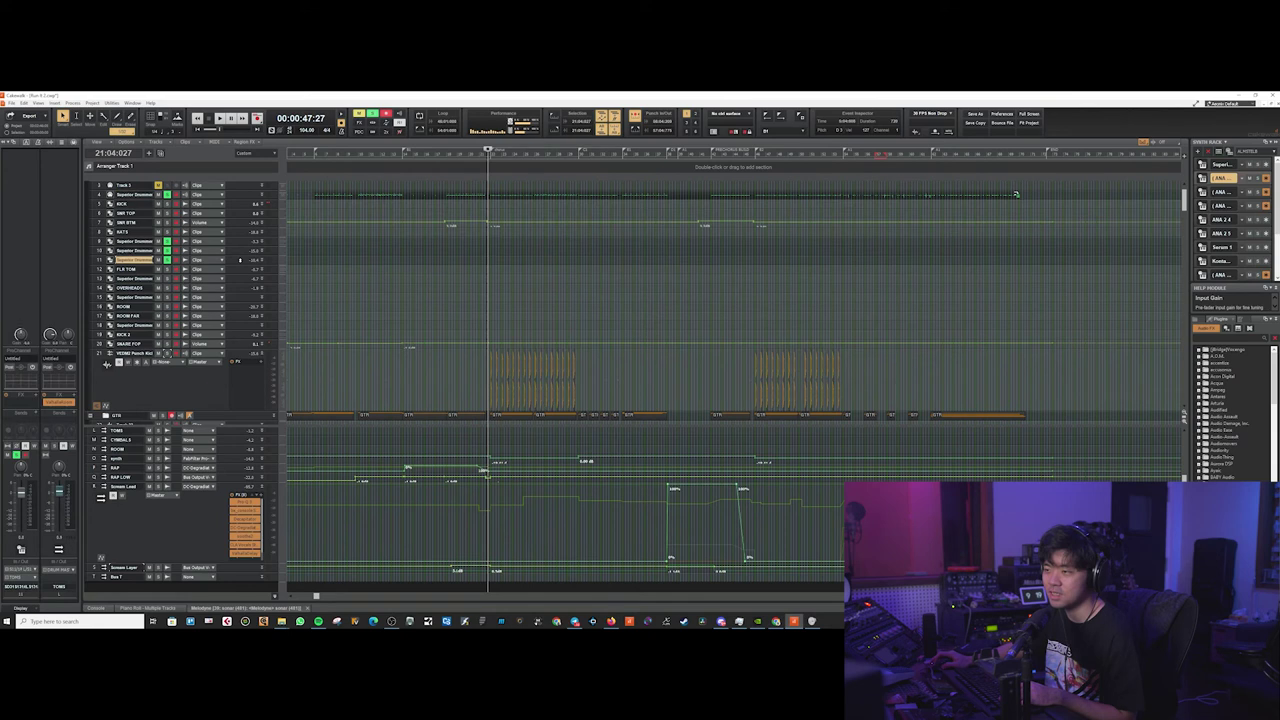
pyautogui.click(235, 269)
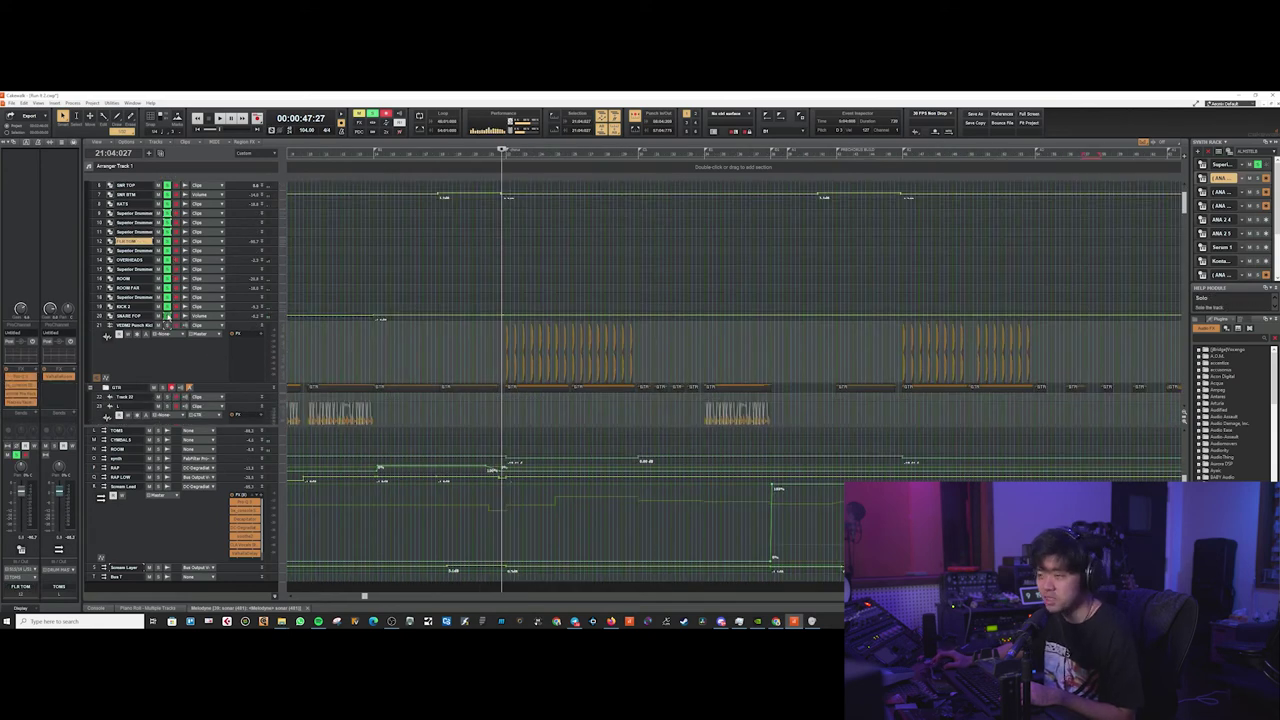
# Audition the soloed drum tracks from the end of measure 21, select SNR TOP track 6, and stop playback
pyautogui.scroll(2, 498, 279)
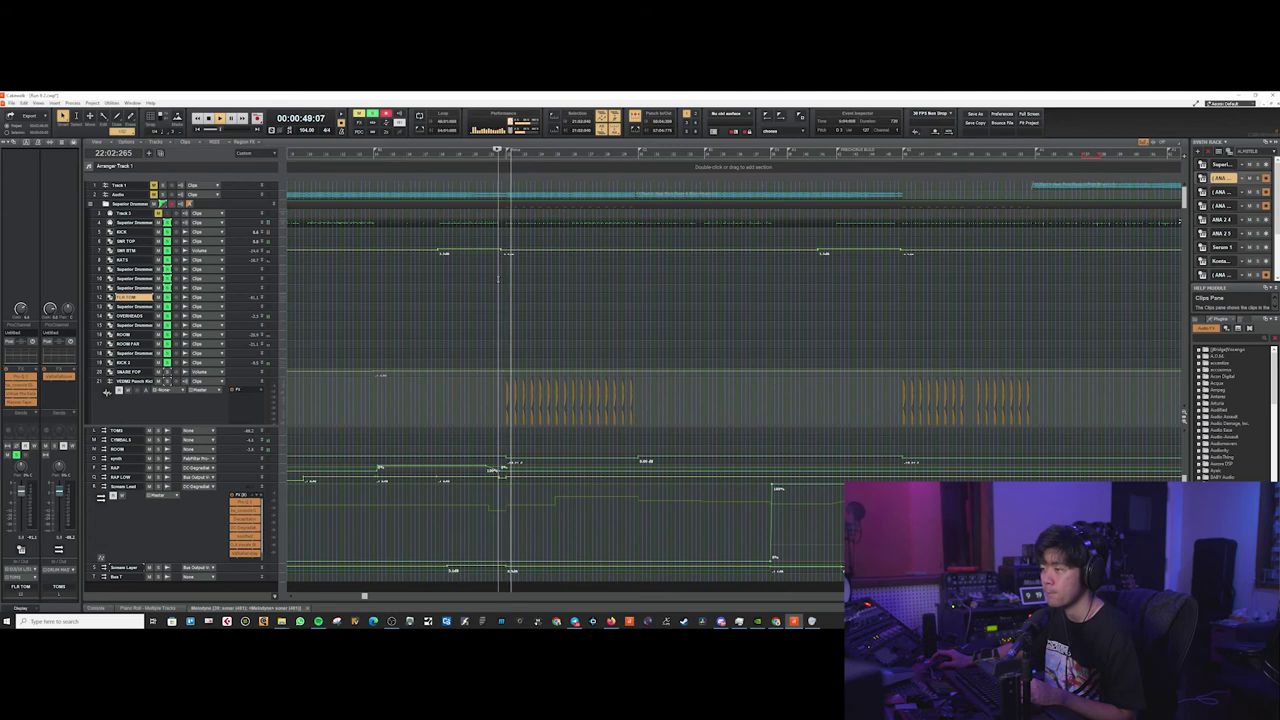
pyautogui.click(135, 241)
pyautogui.press('space')
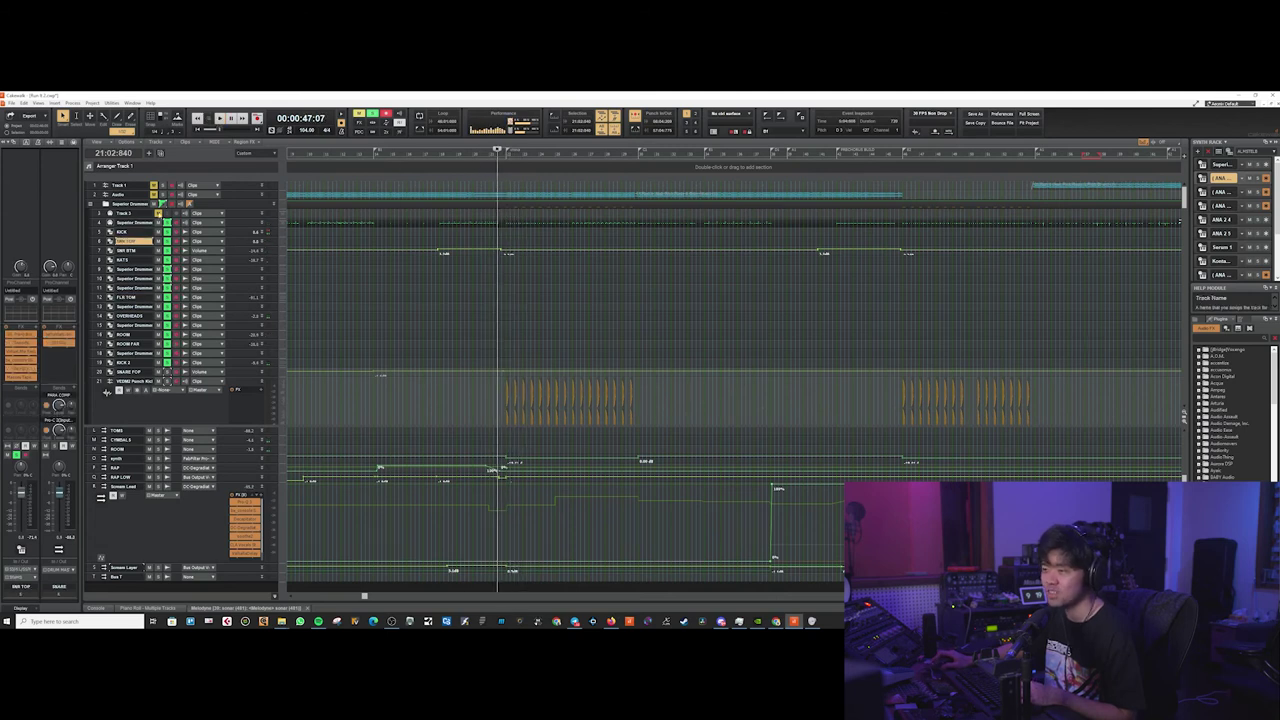
# Audition OVERHEADS track 14 in solo, then open its bx_console SSL 4000 E plug-in and move the window aside
pyautogui.press('space')
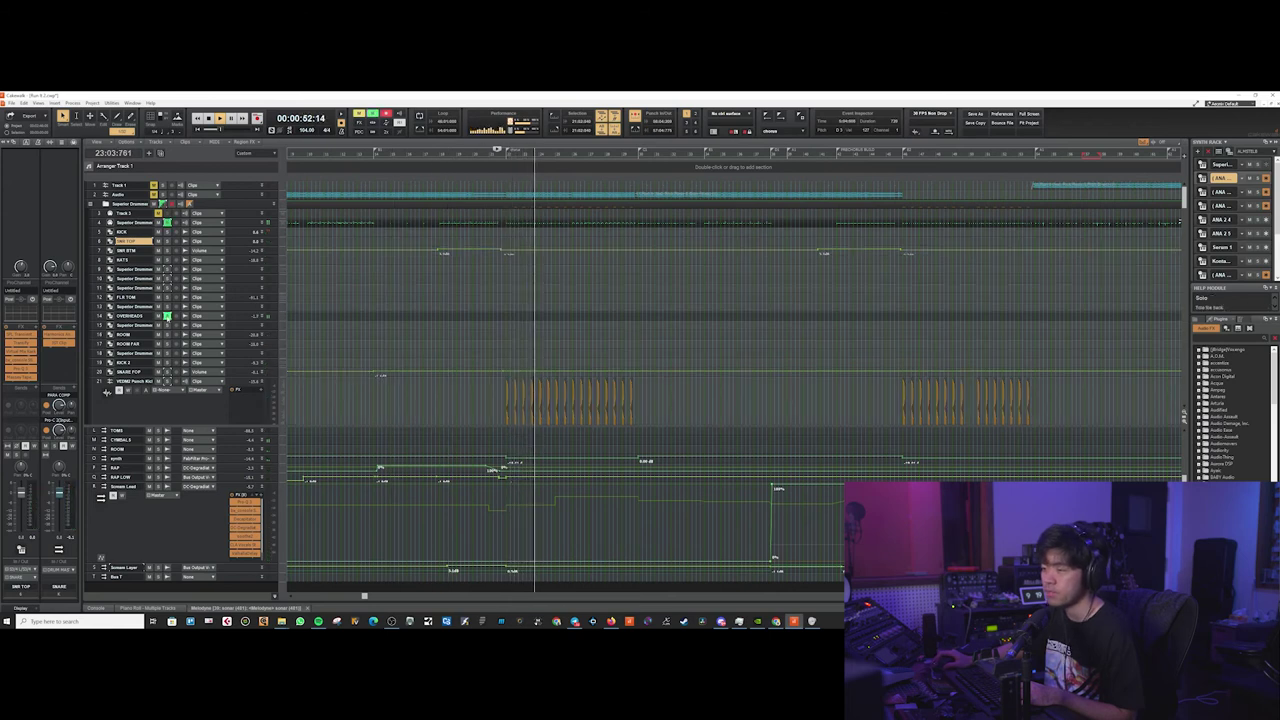
pyautogui.press('space')
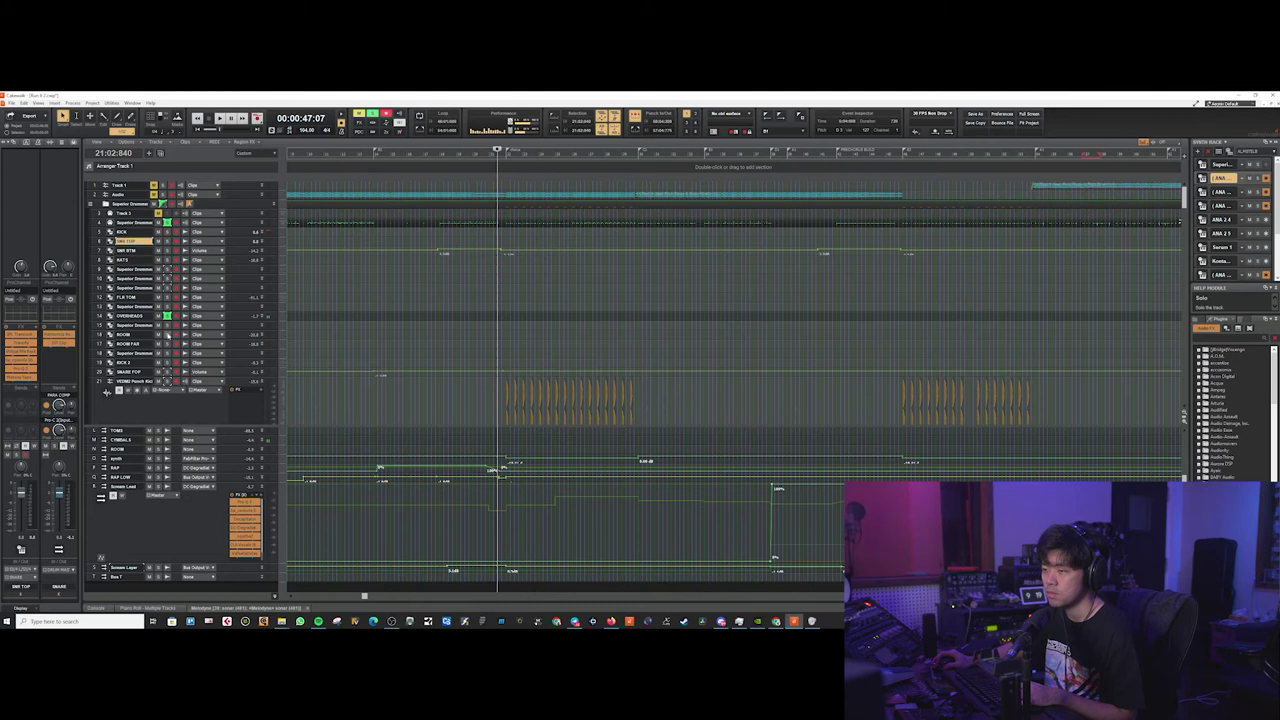
pyautogui.click(130, 316)
pyautogui.doubleClick(21, 402)
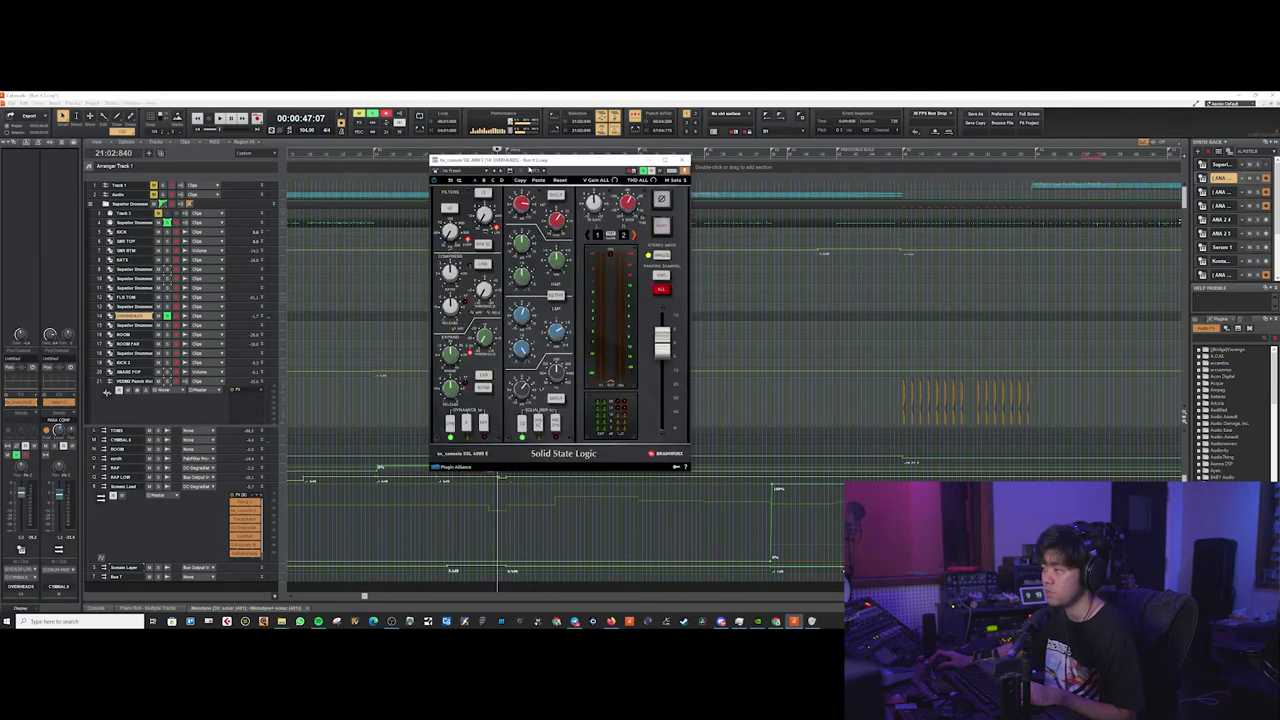
pyautogui.moveTo(520, 158); pyautogui.dragTo(682, 170)
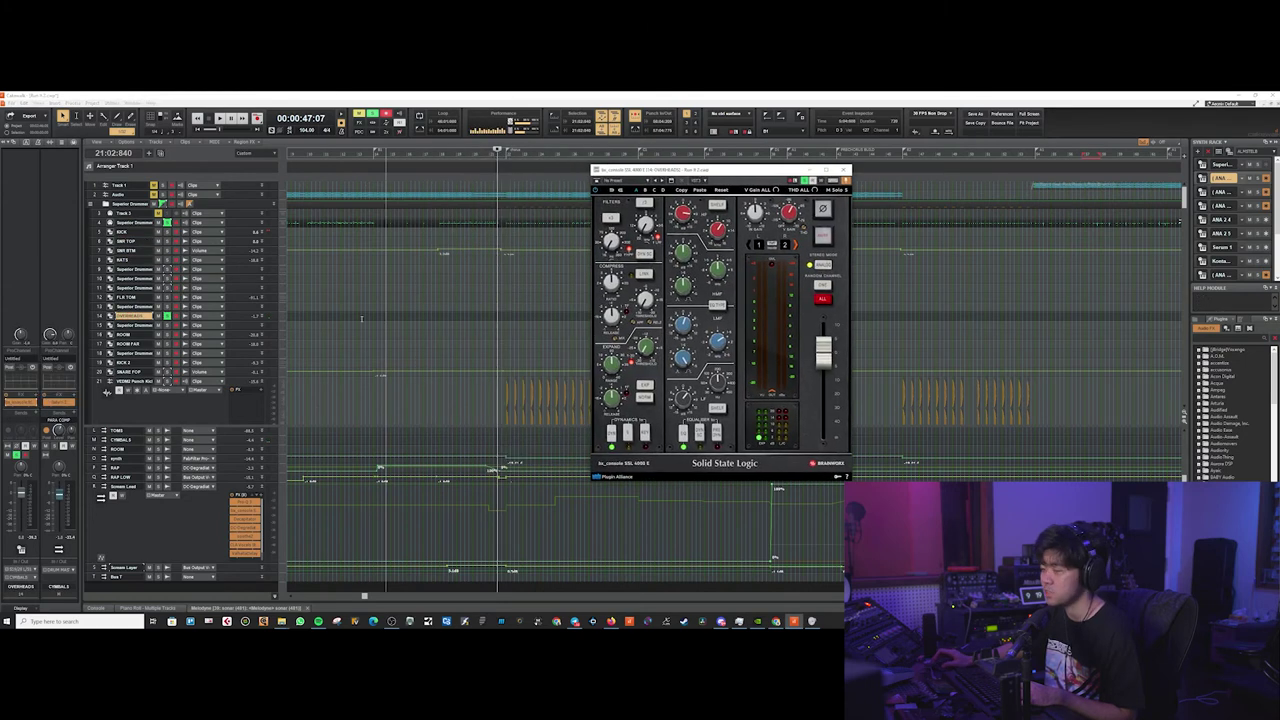
# Inspect the upper band of the Saturn 2 plug-in on the CYMBALS bus and close both plug-in windows
pyautogui.doubleClick(59, 402)
pyautogui.click(684, 234)
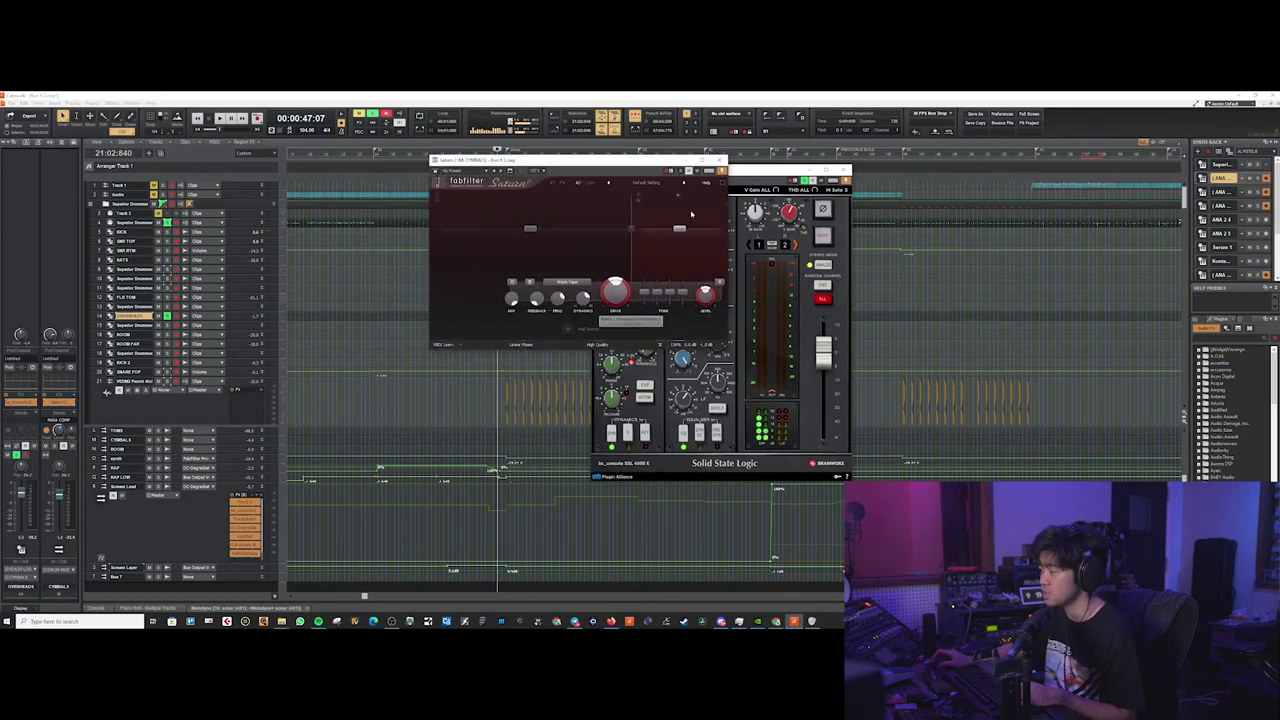
pyautogui.click(723, 162)
pyautogui.click(844, 170)
# Swap the OVERHEADS solo for ROOM and ROOM FAR tracks 16 and 17, audition them, and clear their solos
pyautogui.click(167, 316)
pyautogui.click(167, 334)
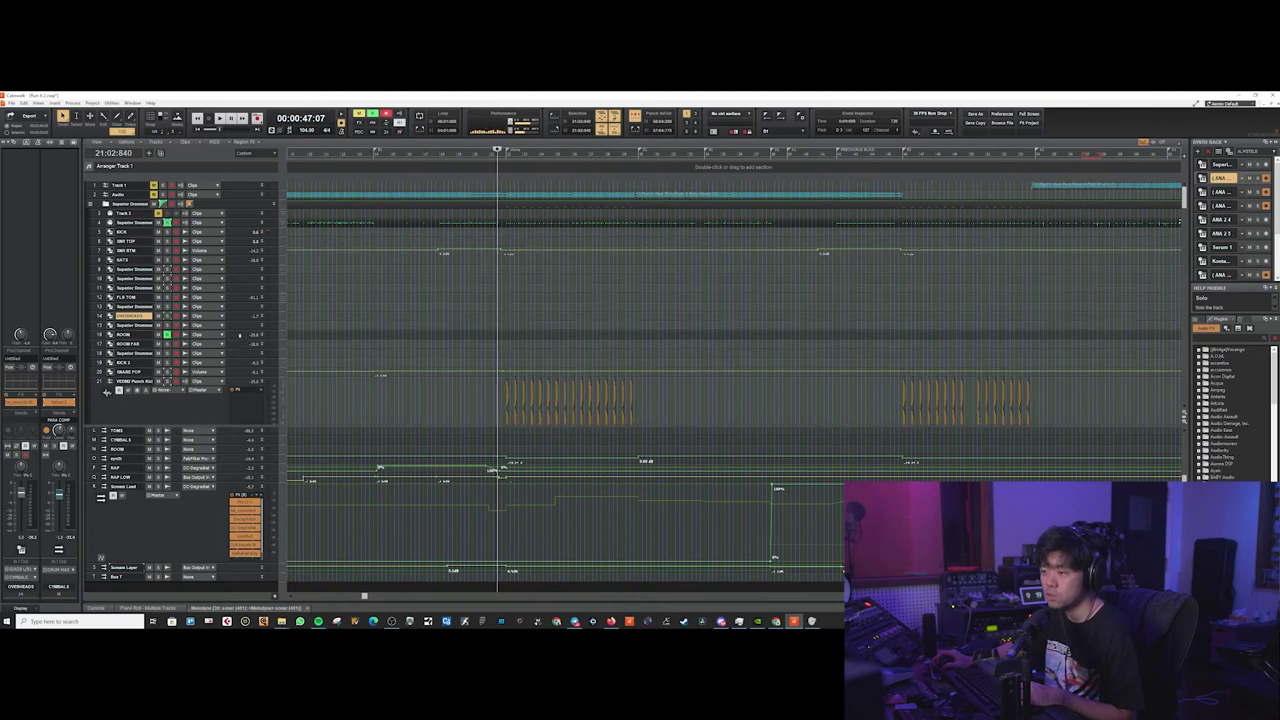
pyautogui.click(167, 344)
pyautogui.press('space')
pyautogui.press('space')
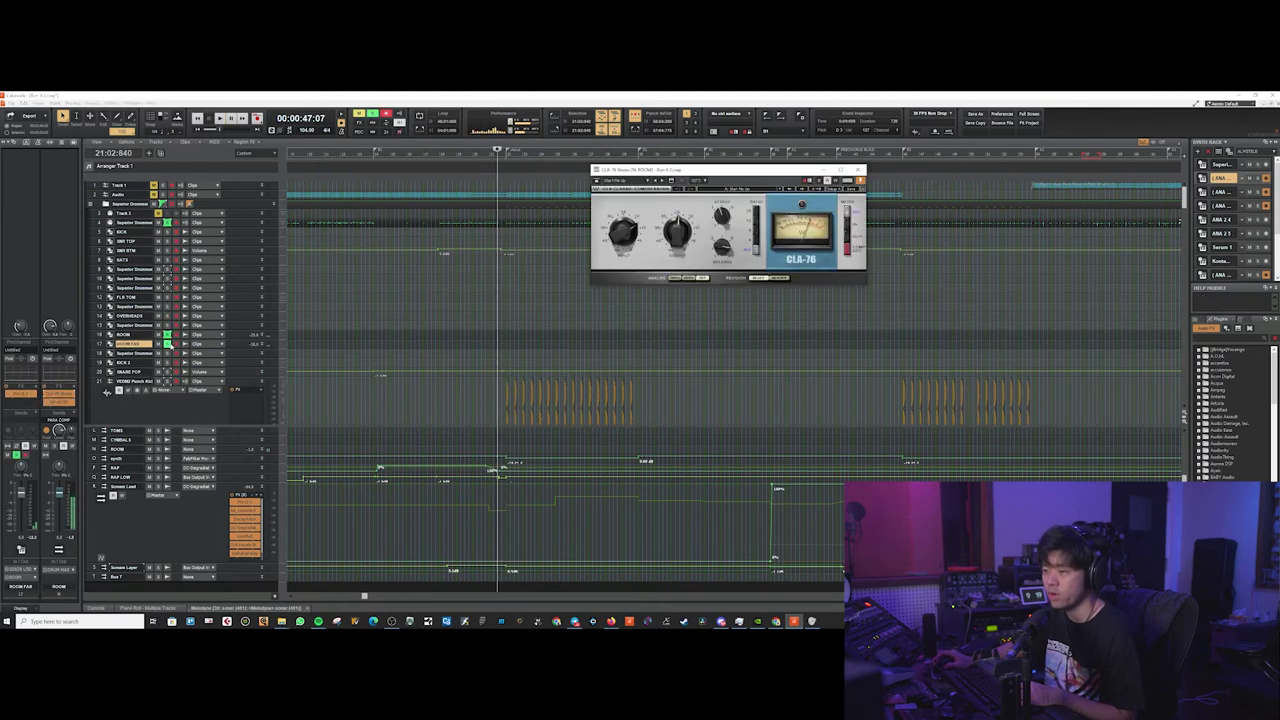
pyautogui.click(167, 344)
pyautogui.click(167, 334)
# Play KICK track 5 in solo, open Superior Drummer 3 from it, and select a kick drum in the kit
pyautogui.press('space')
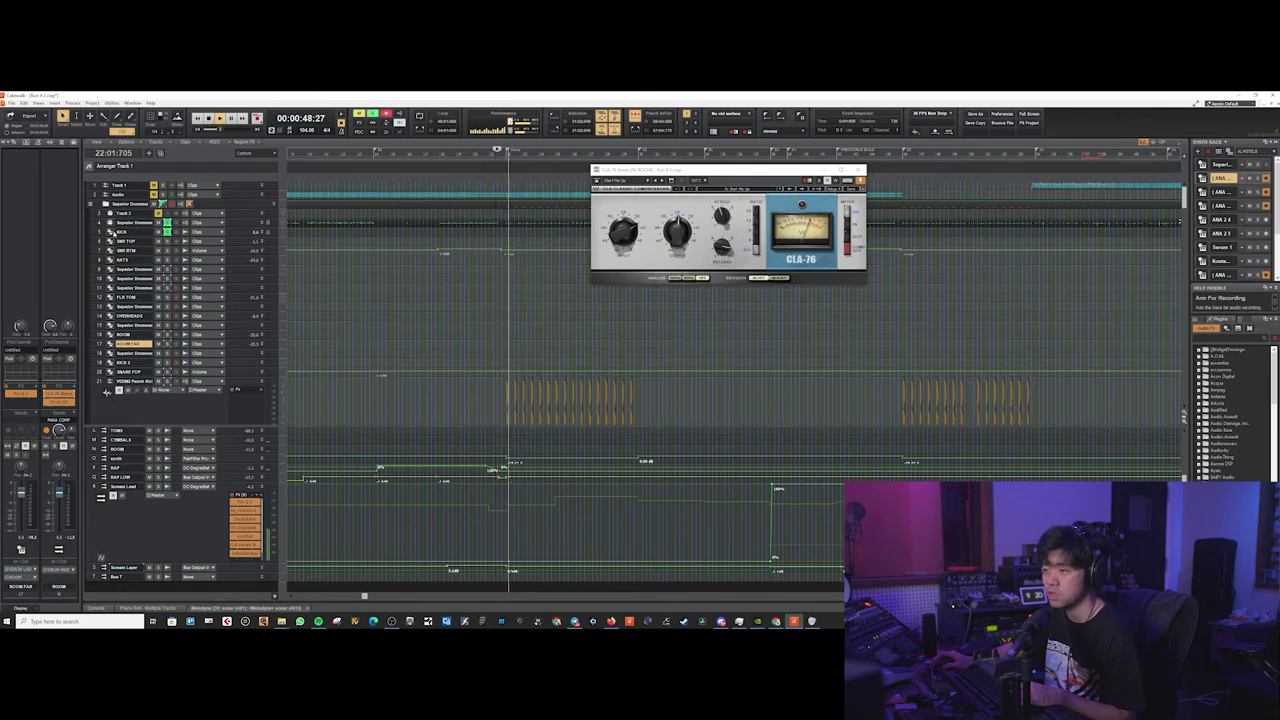
pyautogui.doubleClick(114, 233)
pyautogui.press('space')
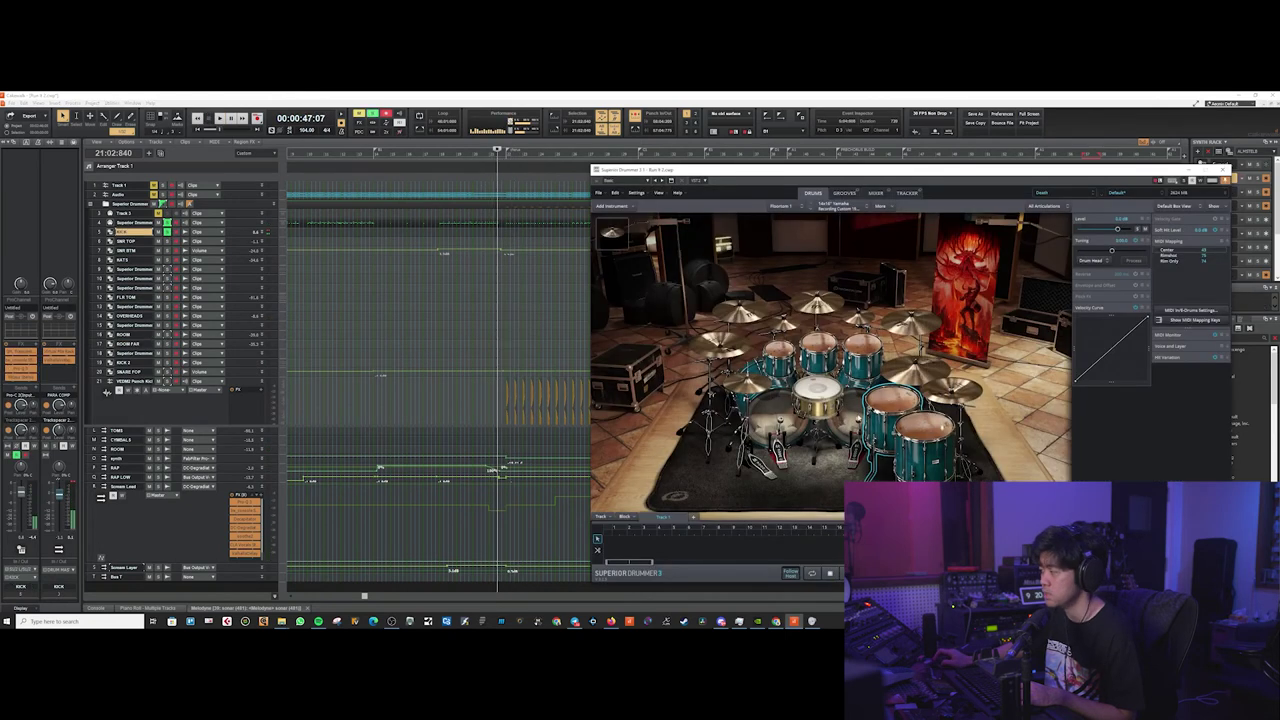
pyautogui.click(857, 421)
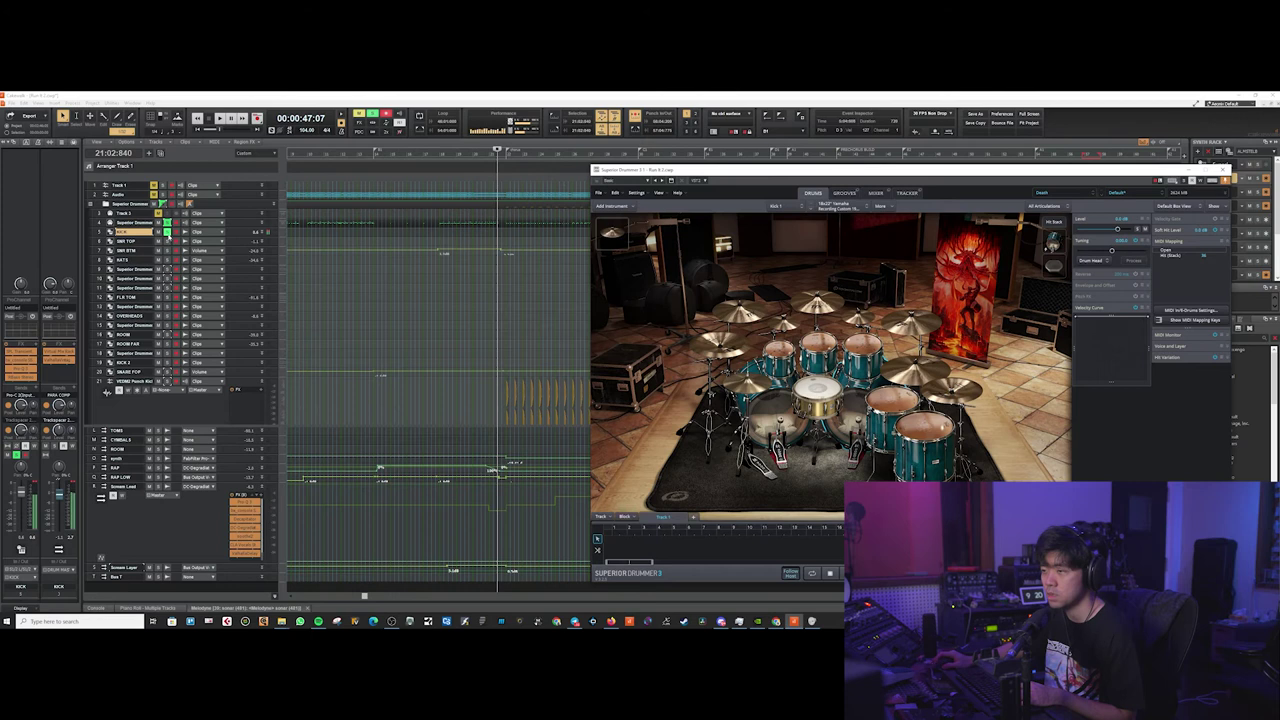
# Audition KICK 2 track 18 in solo and inspect the options of the kick's stacked sample in Superior Drummer 3
pyautogui.click(236, 363)
pyautogui.press('space')
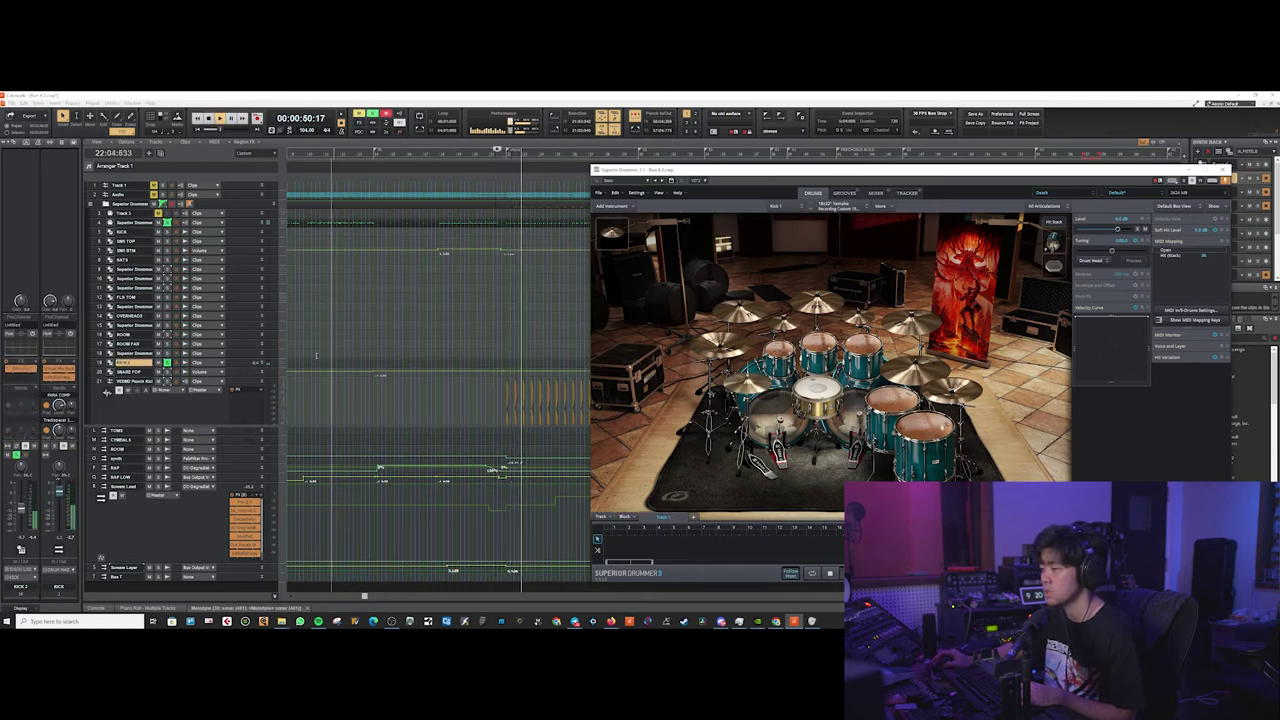
pyautogui.press('space')
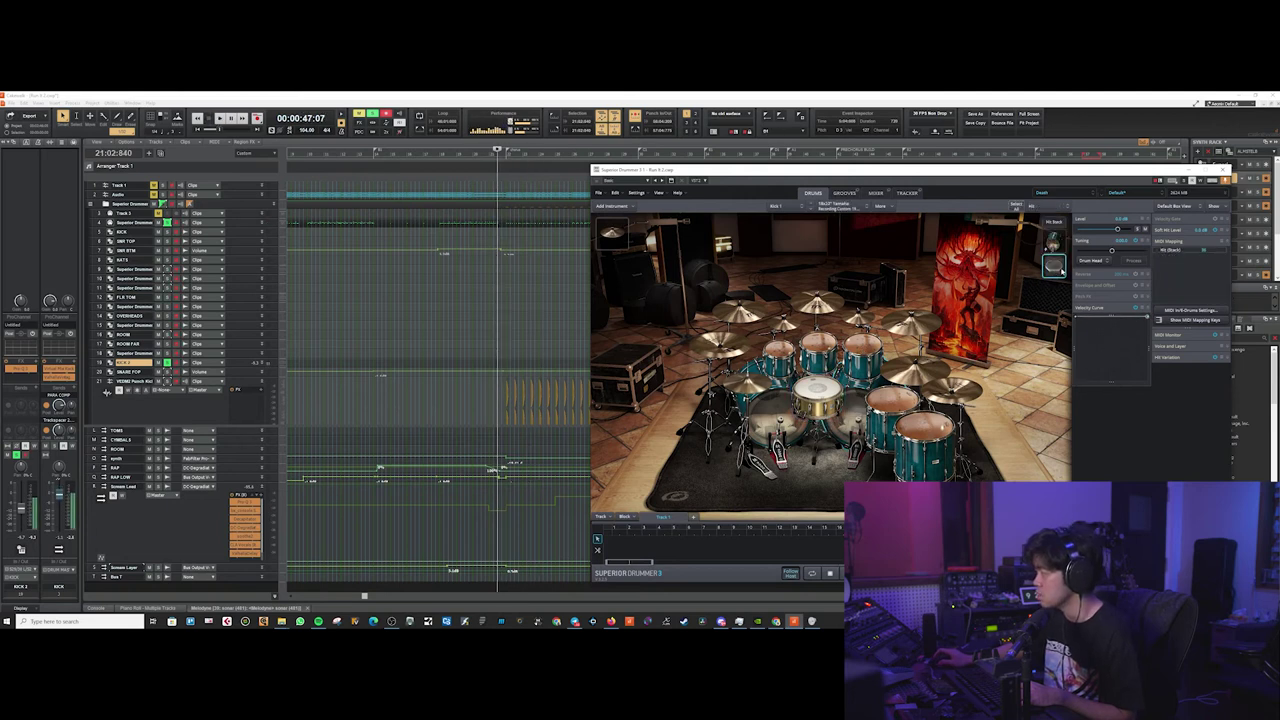
pyautogui.rightClick(1056, 269)
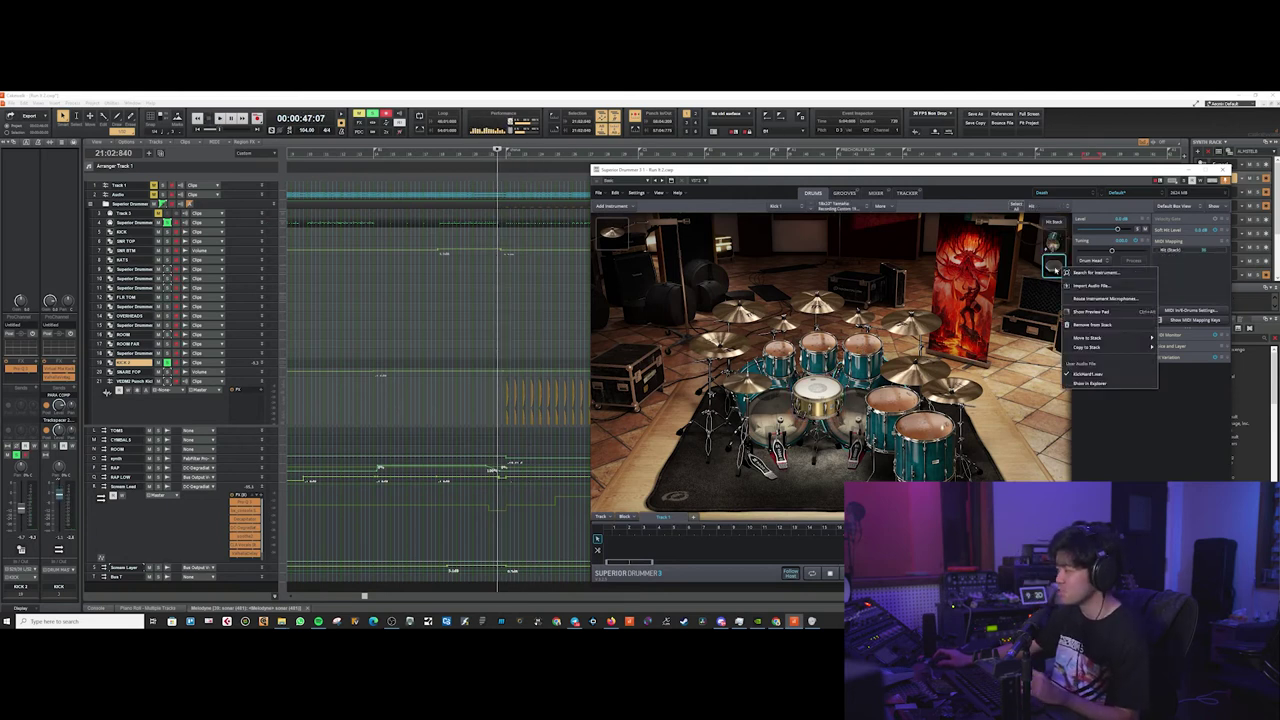
pyautogui.click(1056, 269)
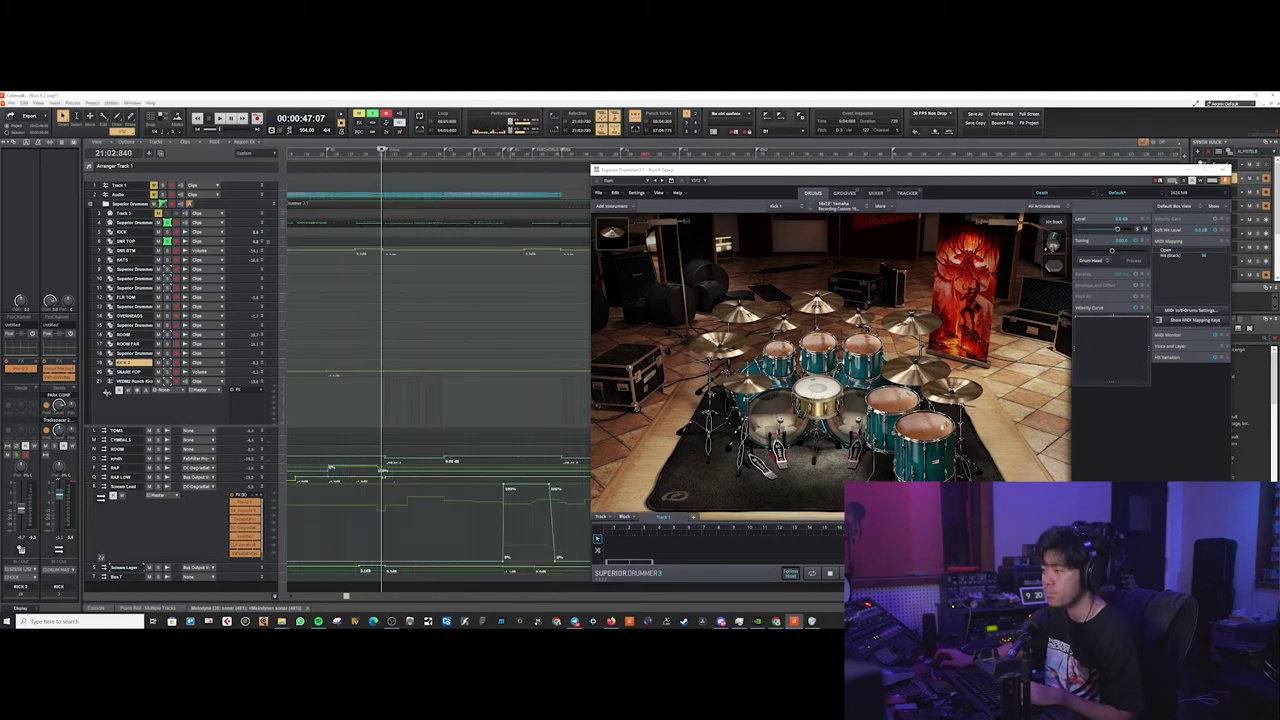
# Inspect the snare drum's instrument choices in the kit, clear the SNR TOP solo, and select SNARE POP track 20
pyautogui.rightClick(824, 396)
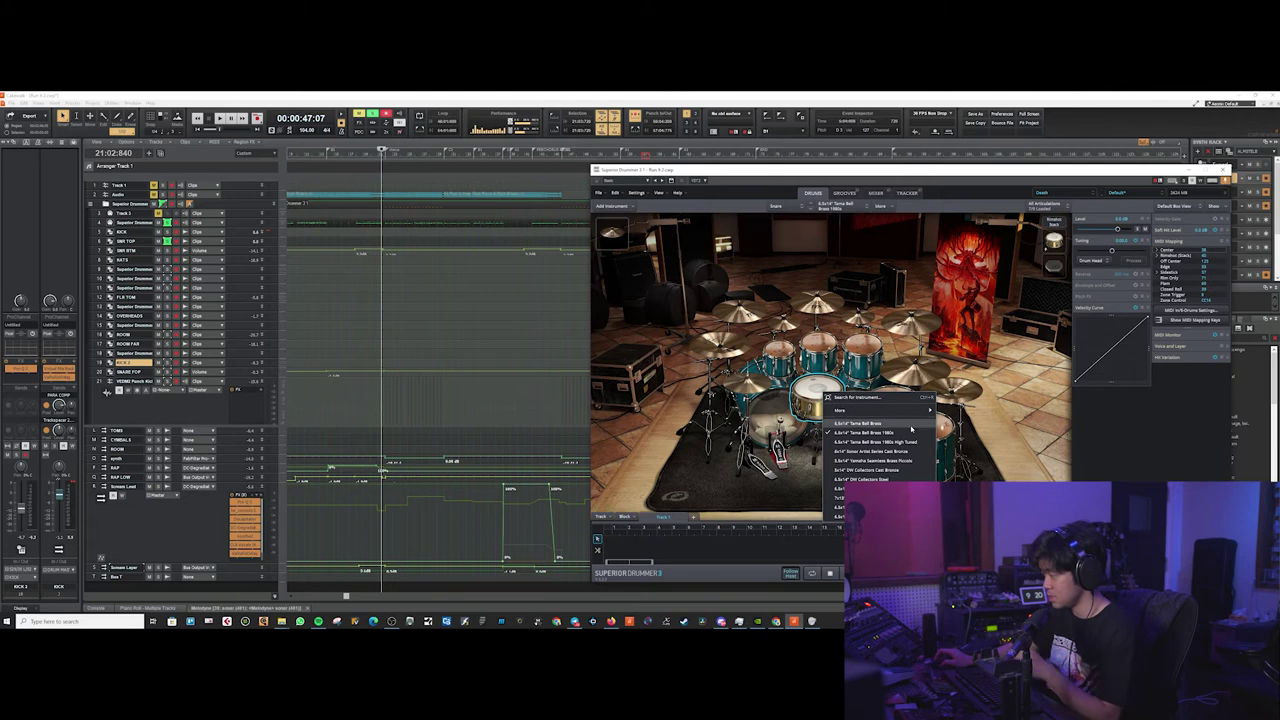
pyautogui.click(817, 388)
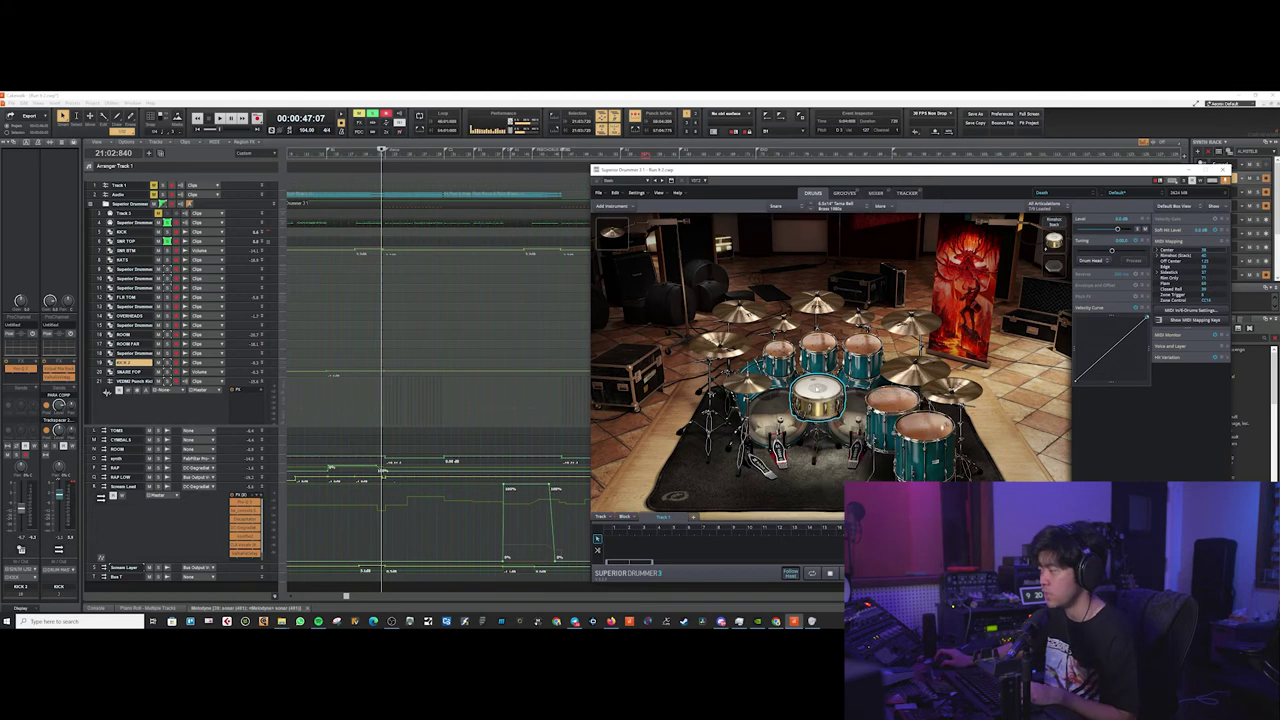
pyautogui.click(170, 242)
pyautogui.click(238, 371)
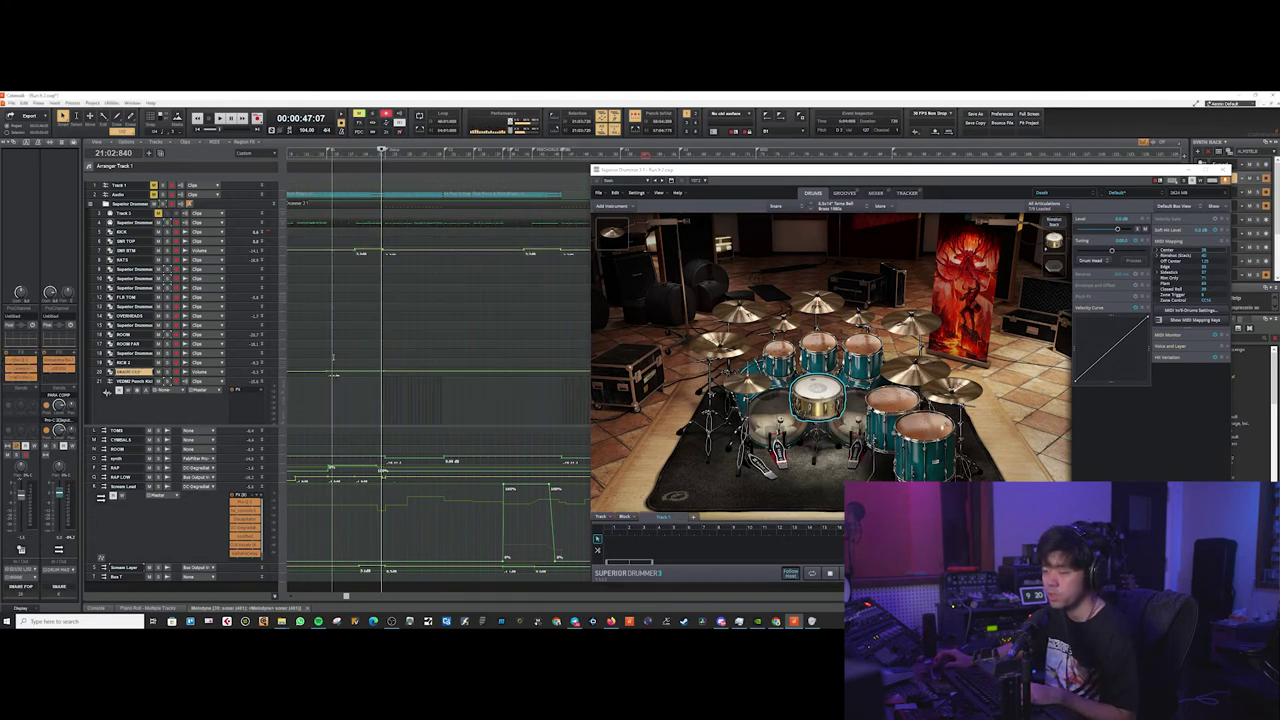
# Play the soloed drum tracks near the end of measure 21, mute the ROOM bus, and stop playback
pyautogui.scroll(3, 340, 345)
pyautogui.click(426, 319)
pyautogui.scroll(-3, 190, 360)
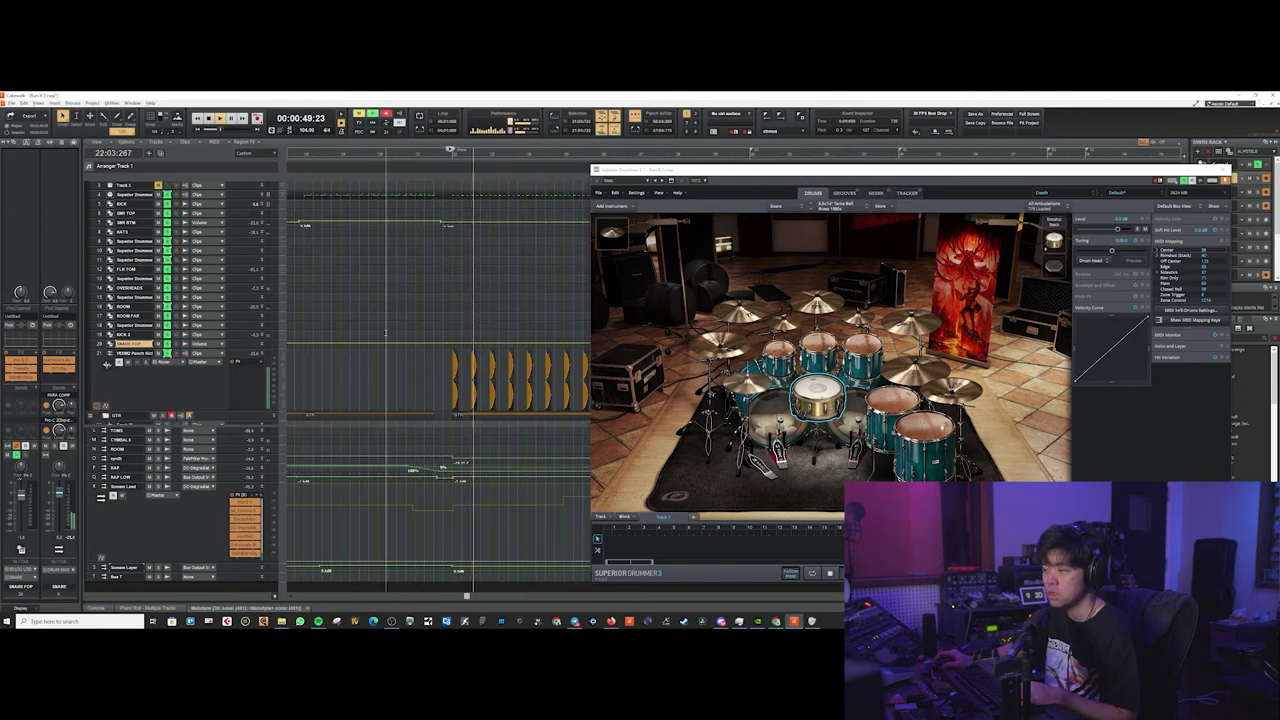
pyautogui.click(190, 530)
pyautogui.scroll(2, 201, 516)
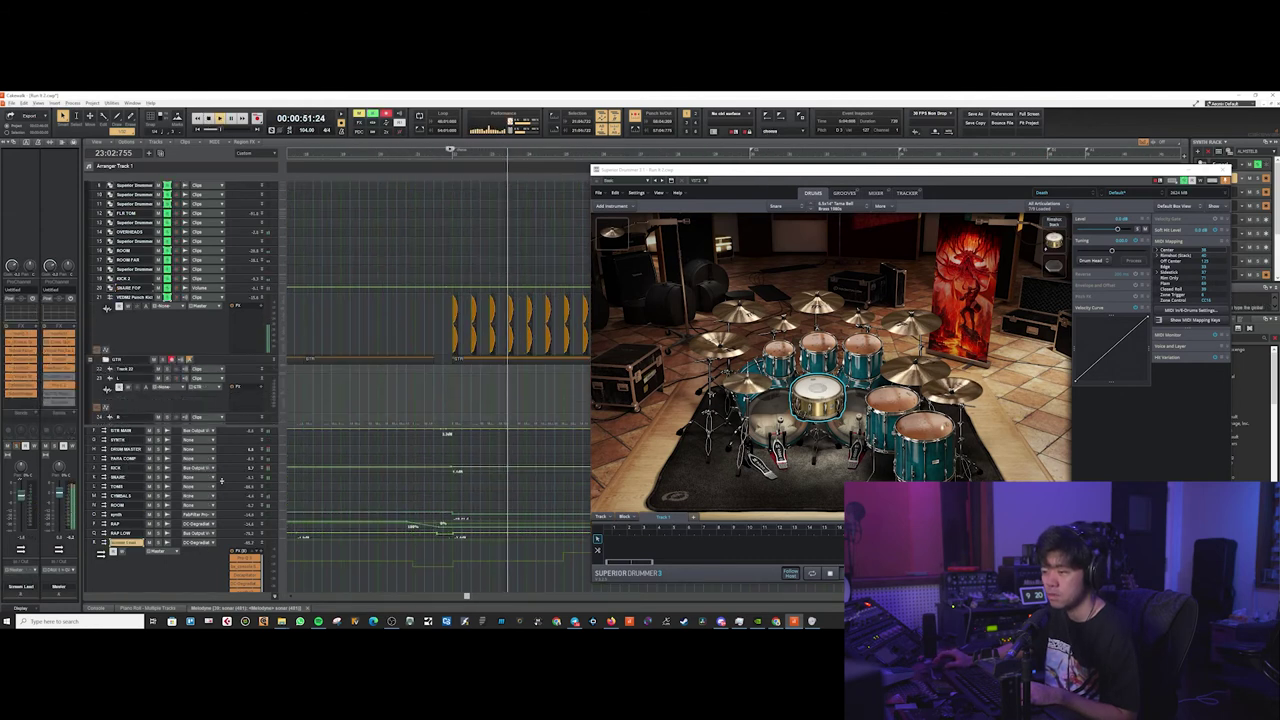
pyautogui.click(148, 505)
pyautogui.press('space')
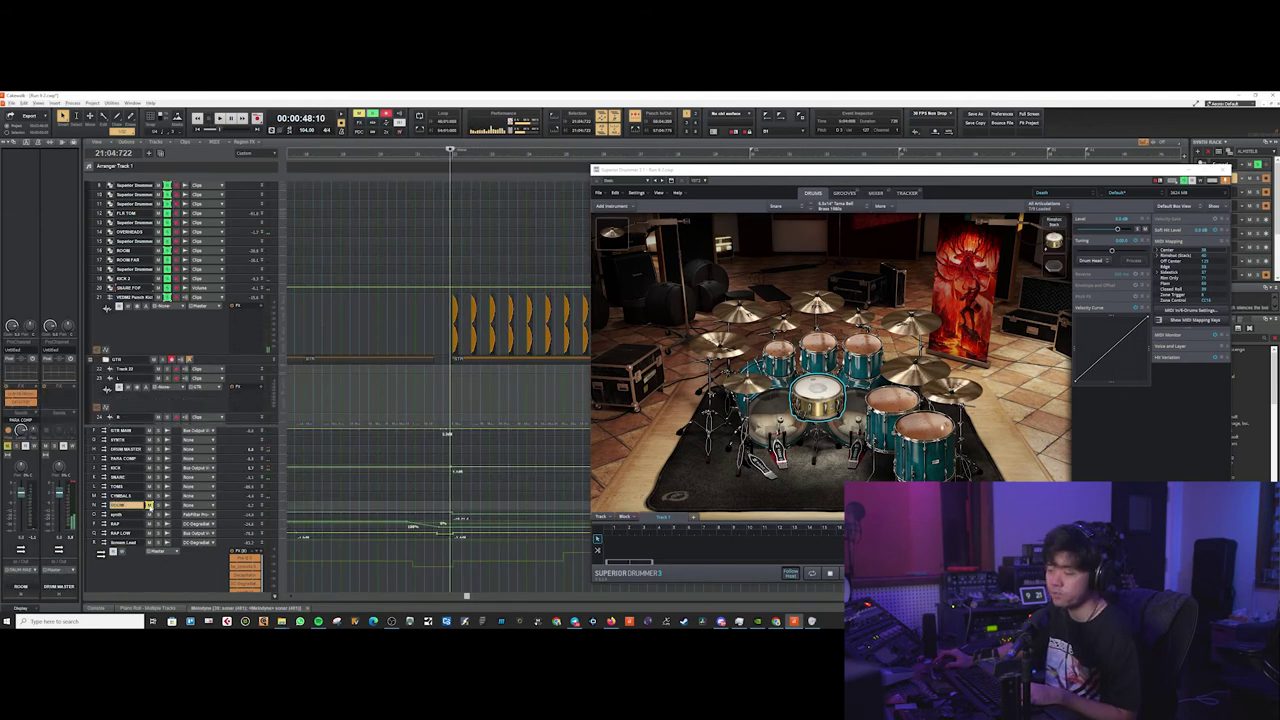
# Clear all solos and play the mix from just before the single snare hit samples on track 61
pyautogui.hotkey('ctrl', 'Right')
pyautogui.hotkey('ctrl', 'Right')
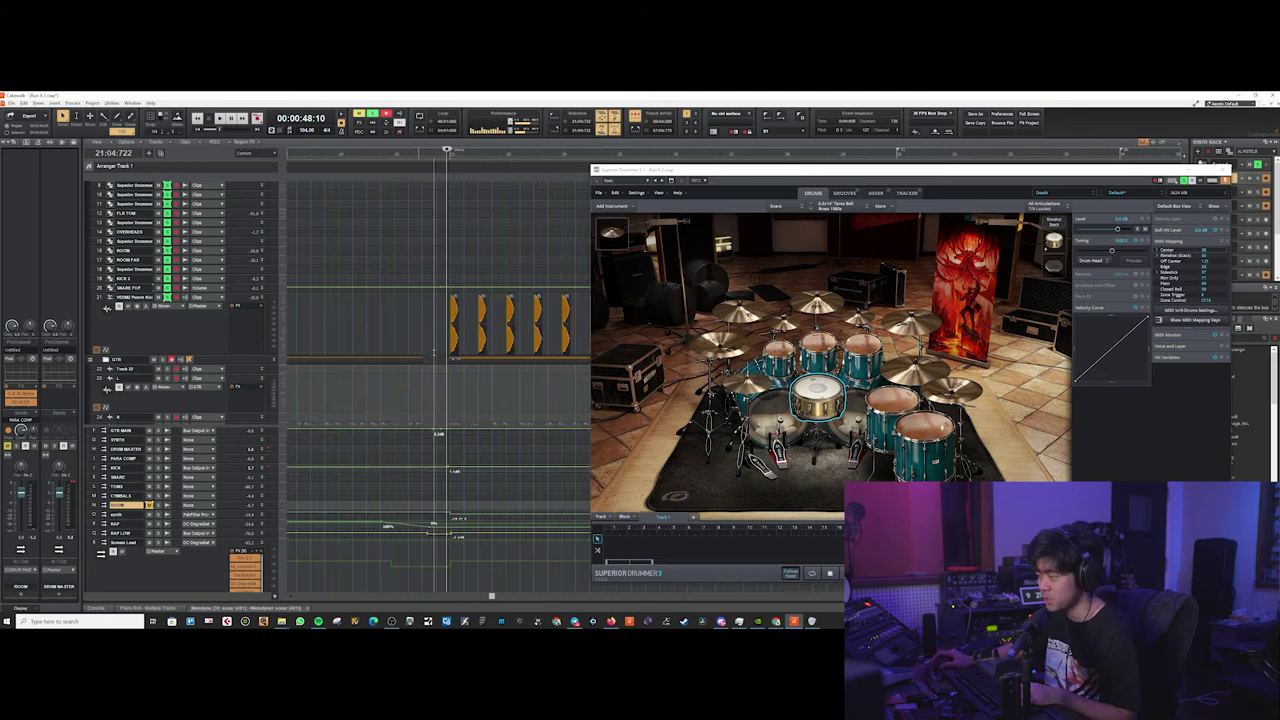
pyautogui.click(437, 290)
pyautogui.scroll(2, 425, 290)
pyautogui.click(374, 115)
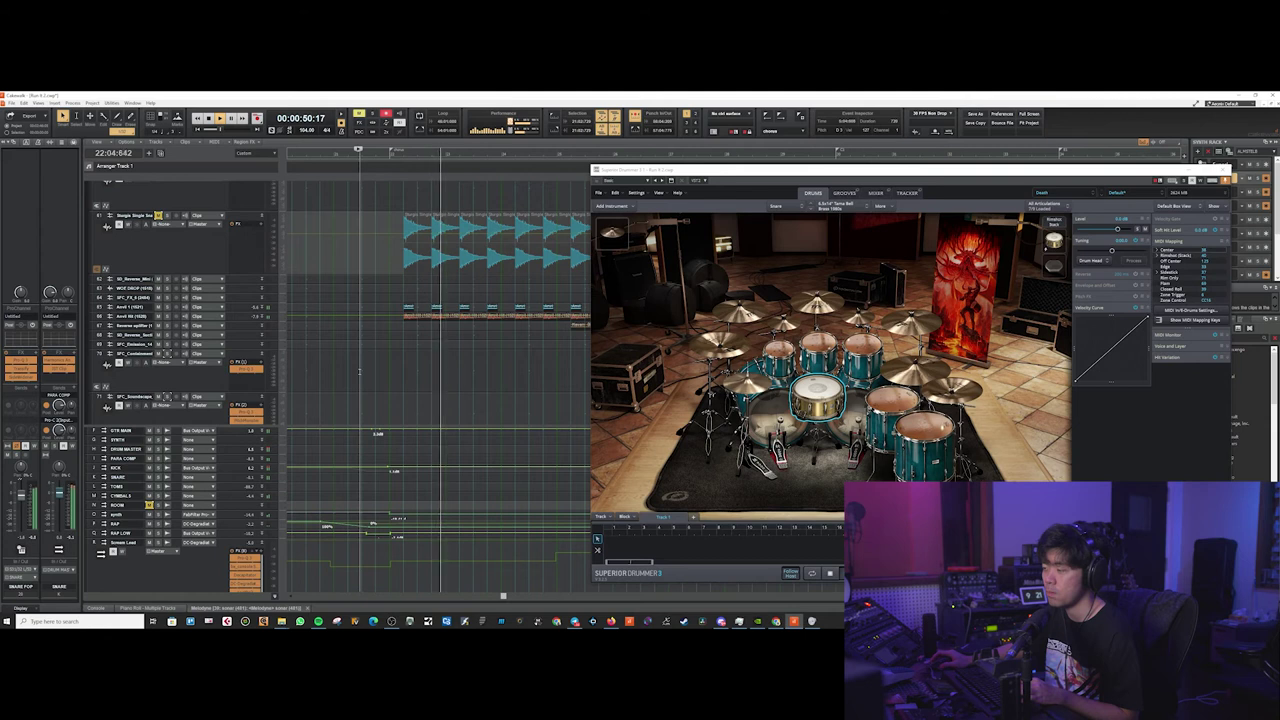
pyautogui.press('space')
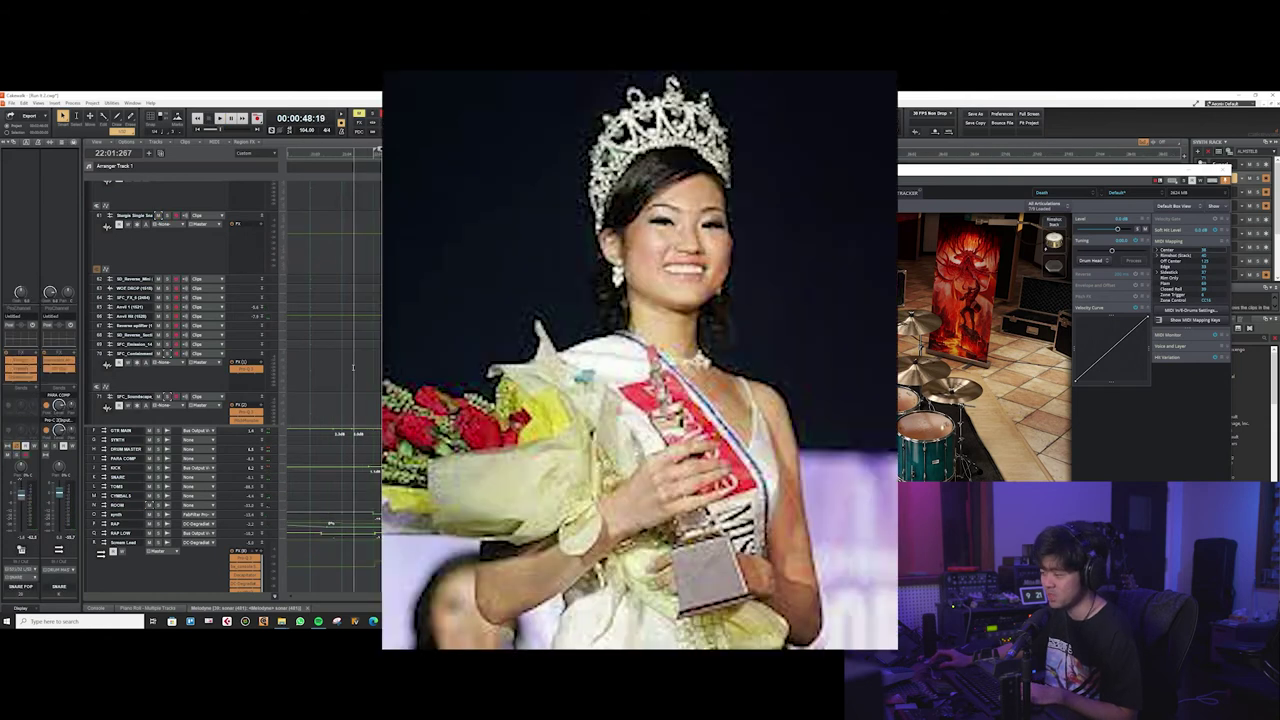
# Turn on snapping, place the playhead at 21:04:000, and play the mix with the single snare hit samples
pyautogui.press('n')
pyautogui.click(355, 362)
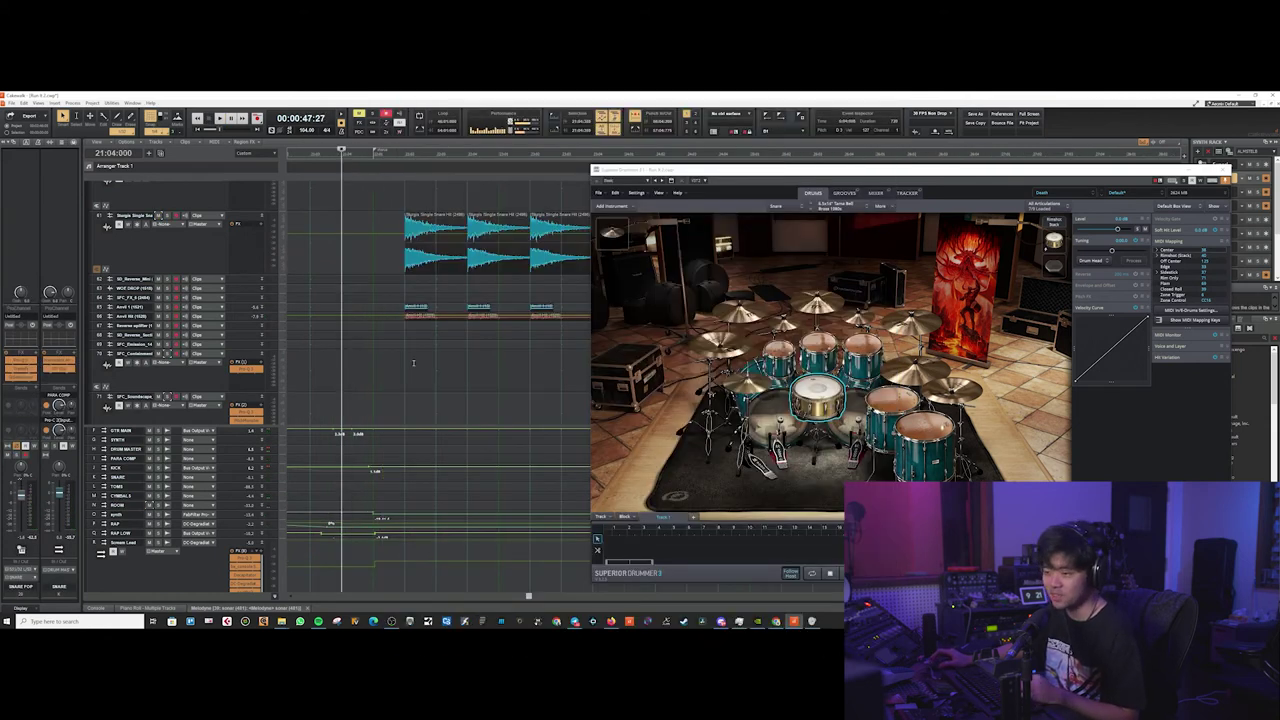
pyautogui.scroll(-2, 406, 364)
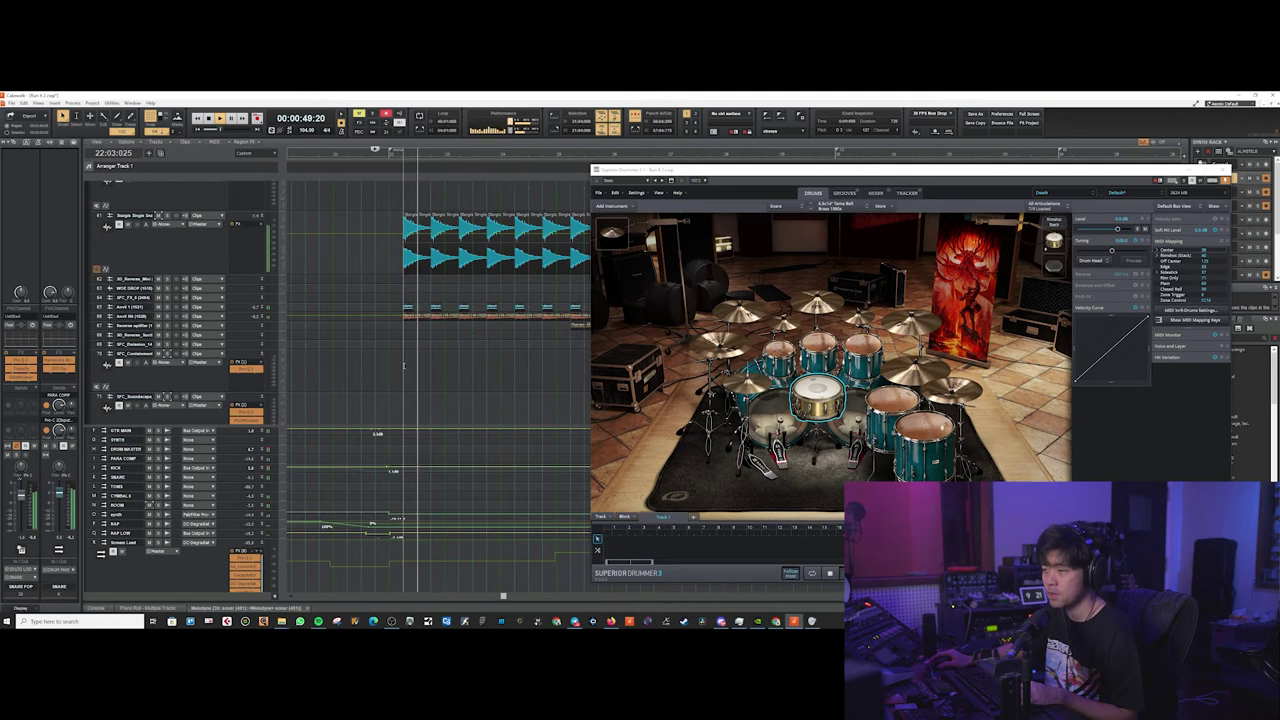
pyautogui.scroll(3, 404, 366)
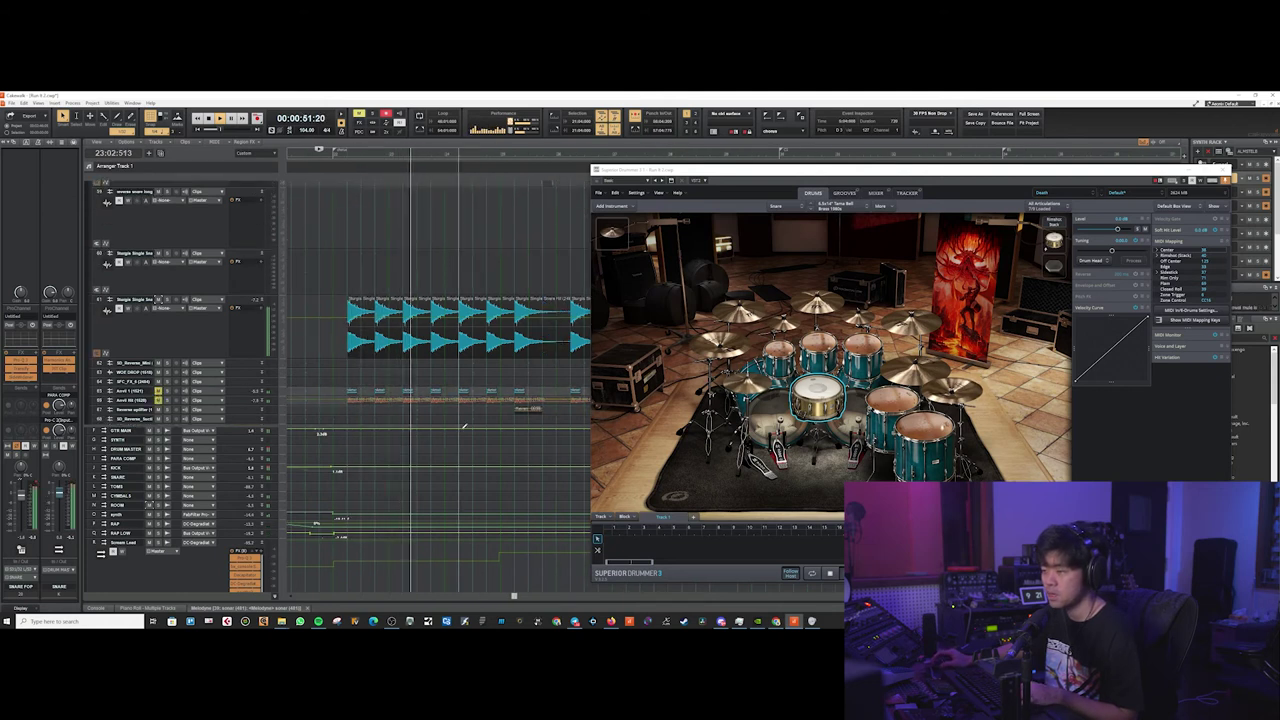
pyautogui.scroll(-4, 465, 426)
pyautogui.press('space')
pyautogui.scroll(2, 351, 334)
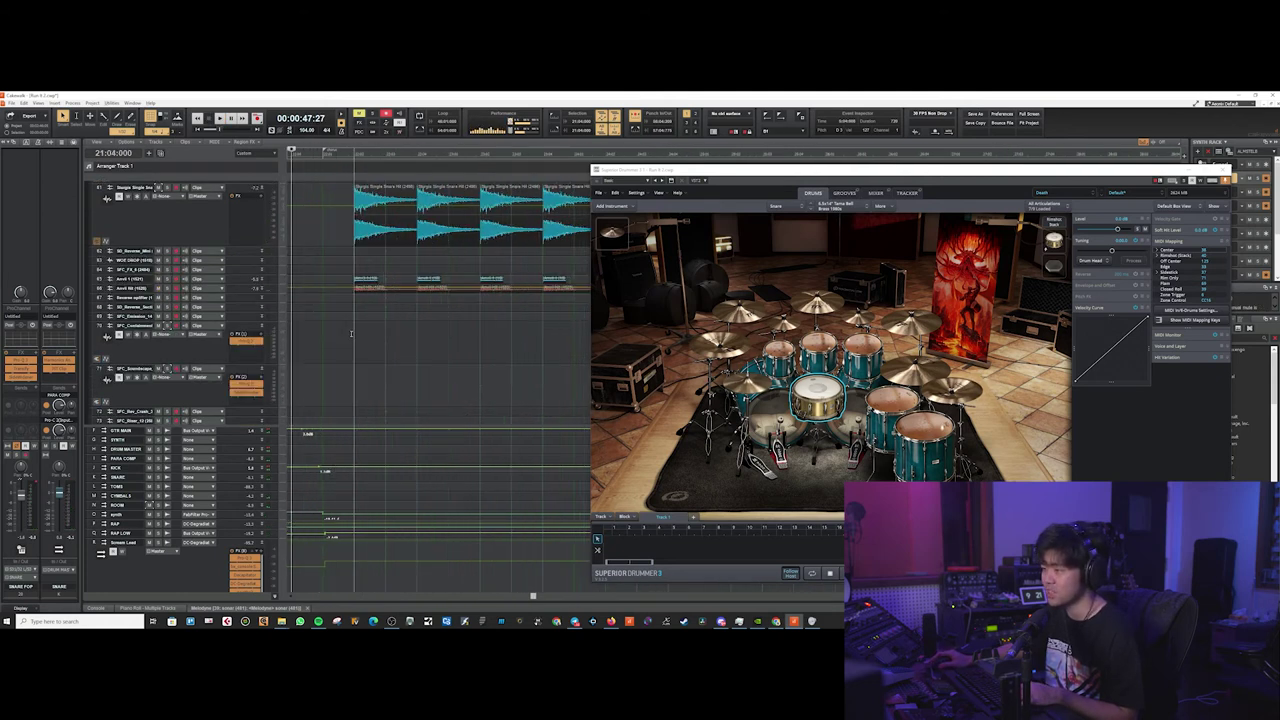
# Turn off snapping and move the playhead to 22:01:492, just before the single snare hit samples
pyautogui.scroll(-2, 402, 337)
pyautogui.scroll(2, 430, 332)
pyautogui.press('n')
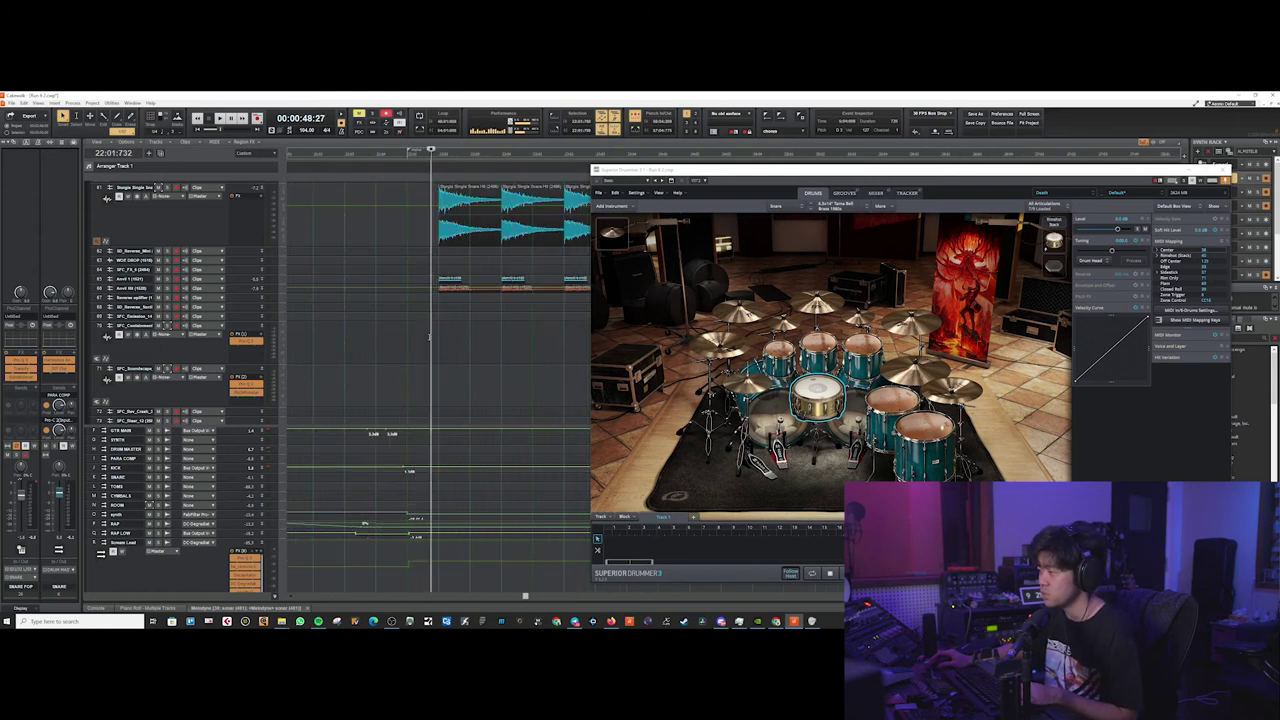
pyautogui.click(404, 329)
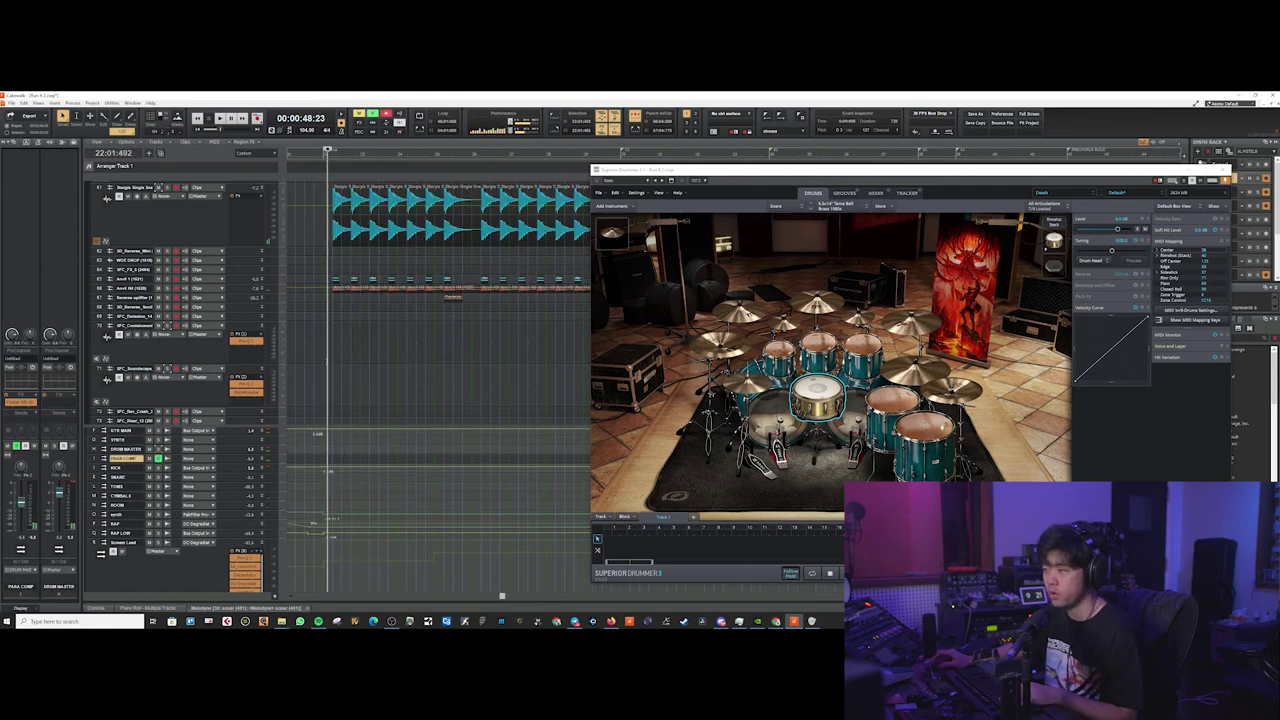
# Open the PARA COMP bus's compressor plug-in and play the mix from just before the single snare hit samples
pyautogui.click(327, 334)
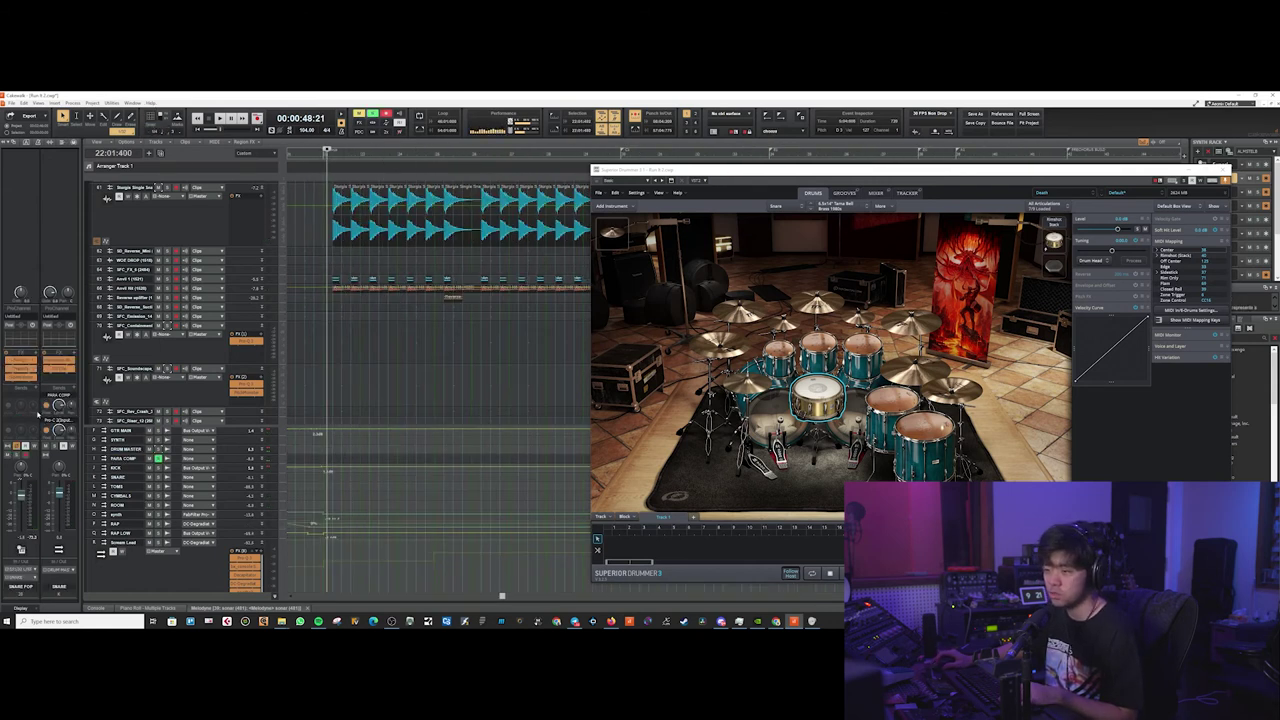
pyautogui.click(226, 458)
pyautogui.doubleClick(27, 403)
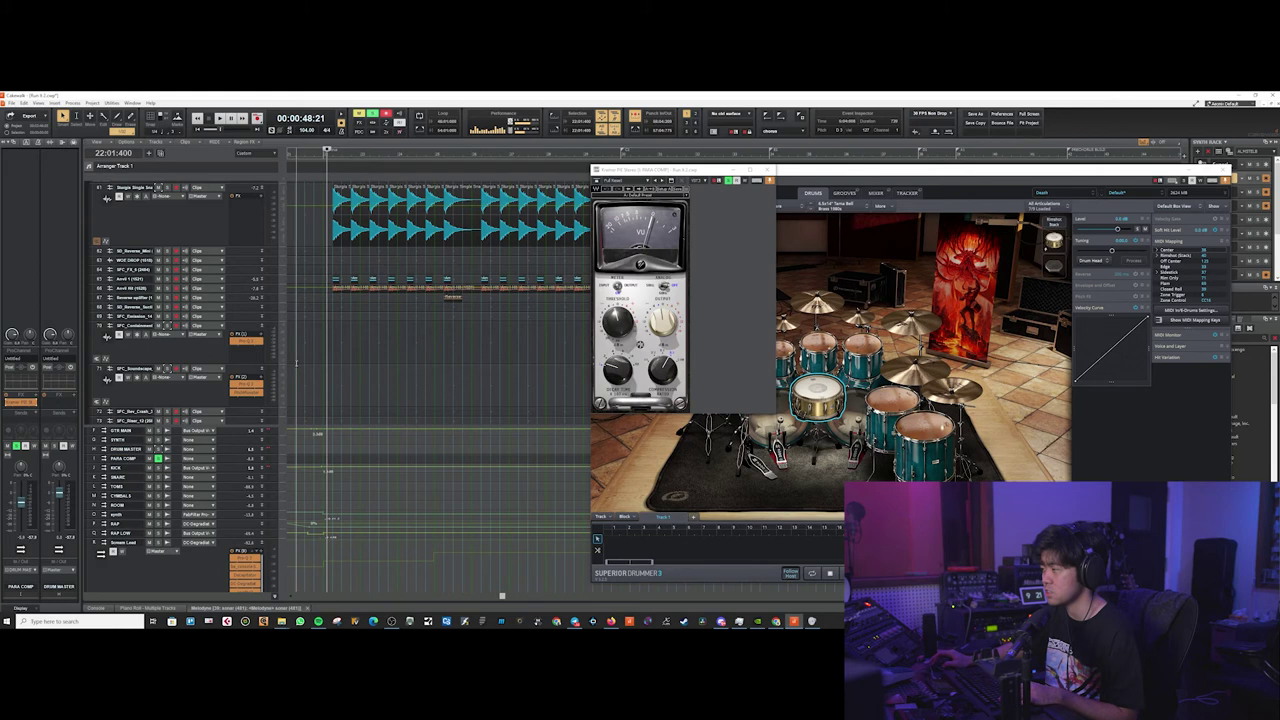
pyautogui.click(296, 363)
pyautogui.hscroll(-4, 298, 362)
pyautogui.click(421, 340)
pyautogui.press('space')
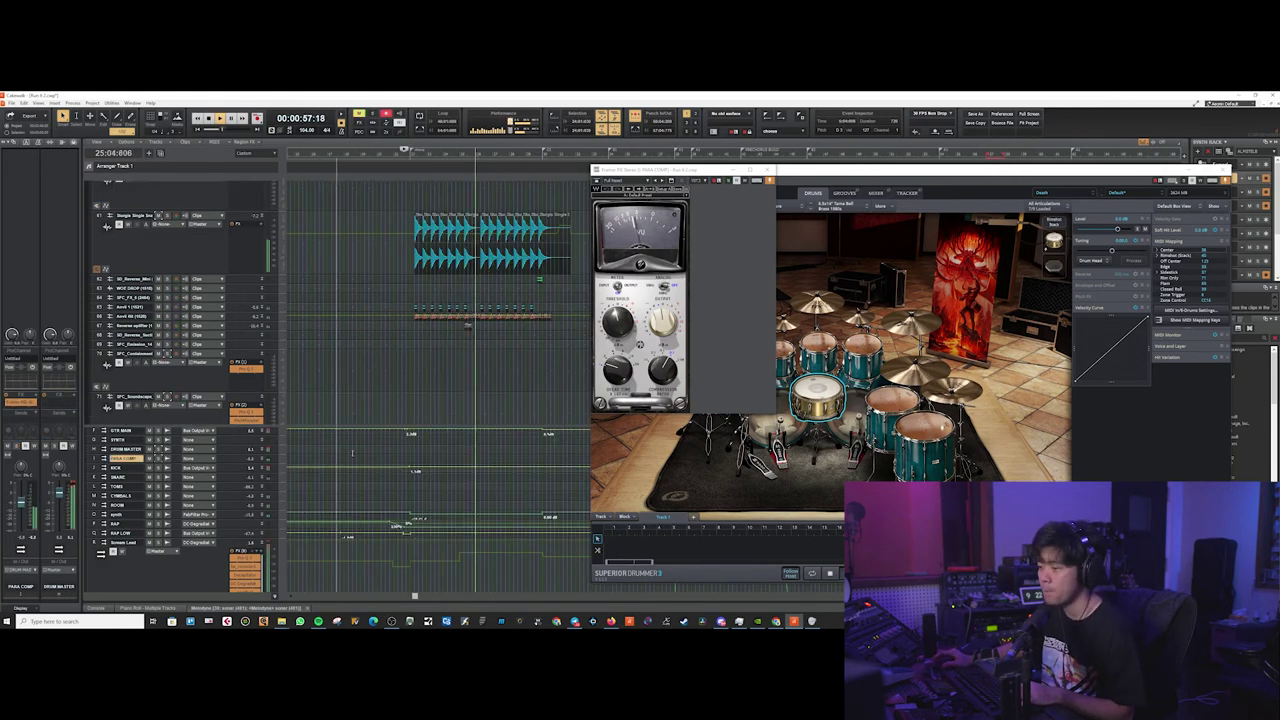
# Return to the drum tracks and open the SSL console channel strip plug-in on the FLR TOM track
pyautogui.hscroll(1, 446, 302)
pyautogui.scroll(3, 446, 302)
pyautogui.scroll(-2, 446, 302)
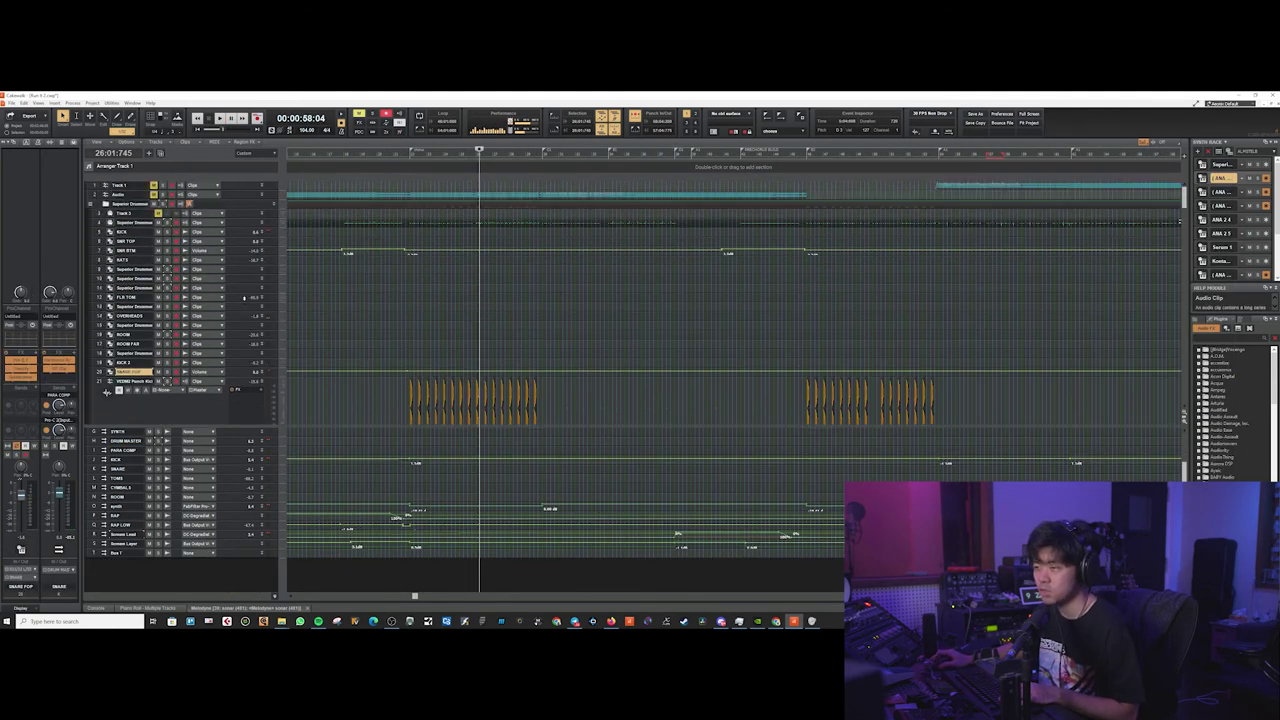
pyautogui.click(243, 297)
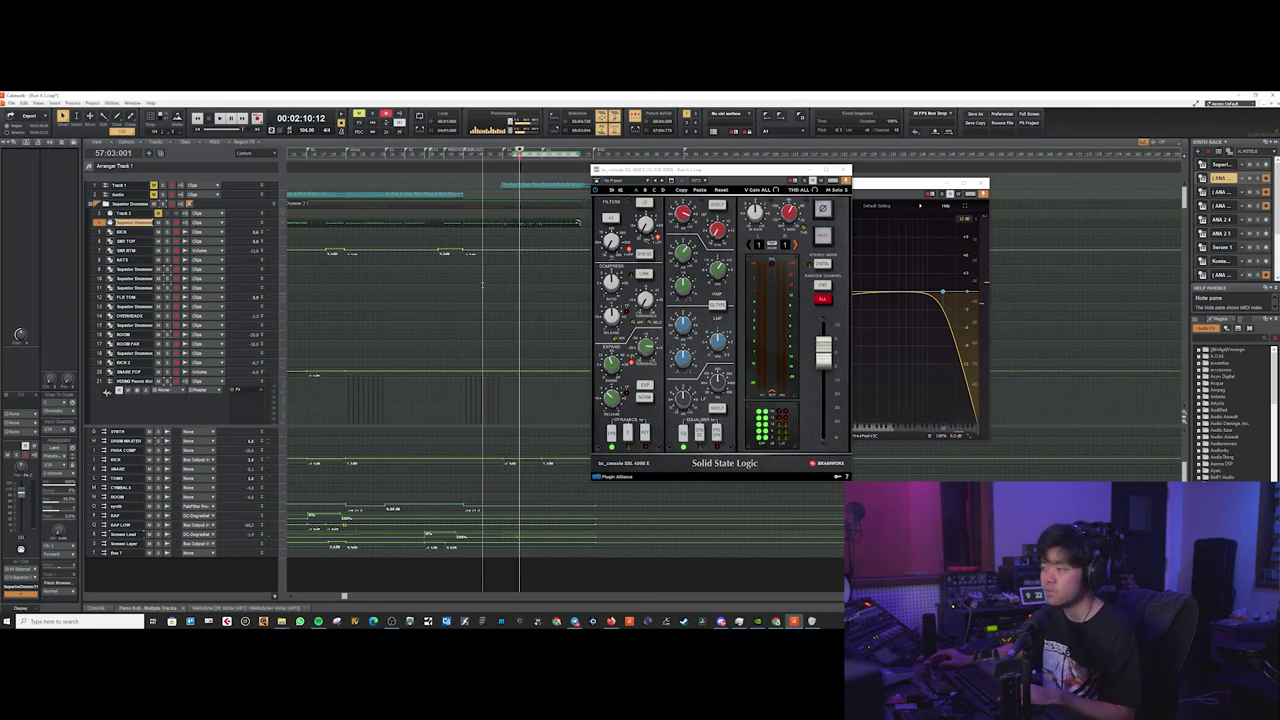
# Play the soloed SNR BTM track around measure 61
pyautogui.press('space')
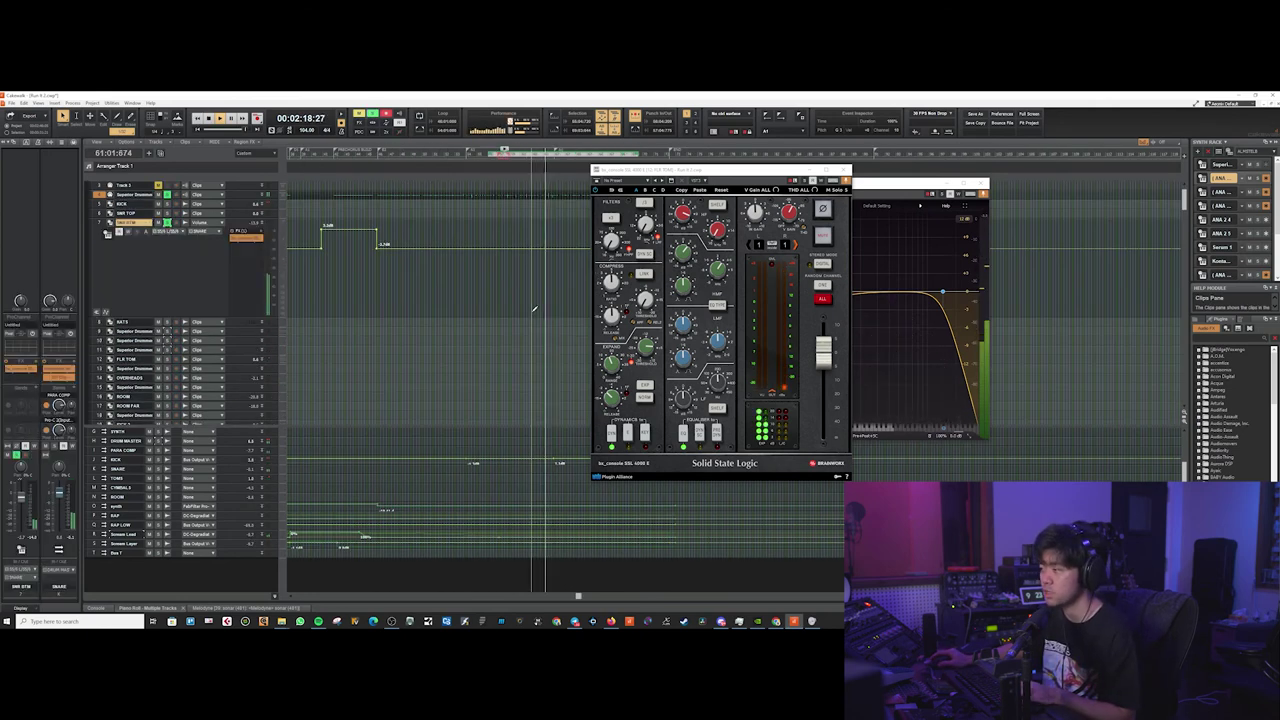
pyautogui.press('space')
pyautogui.scroll(5, 518, 306)
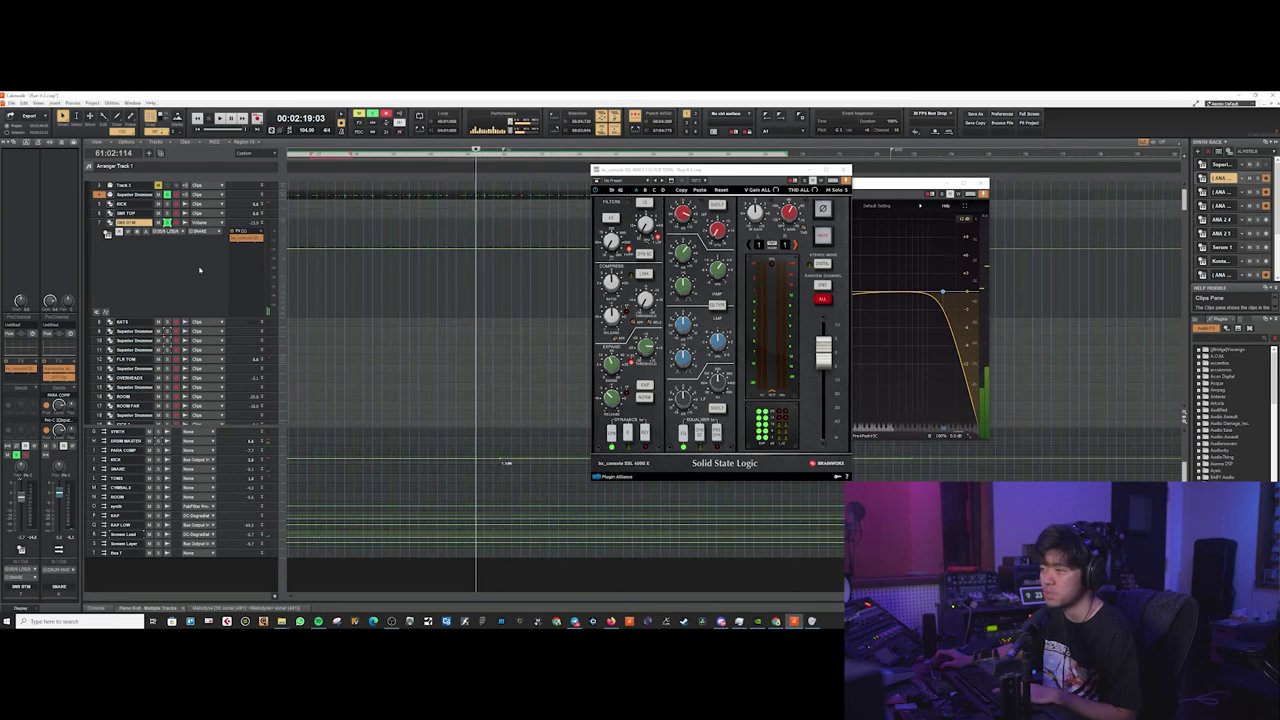
pyautogui.press('space')
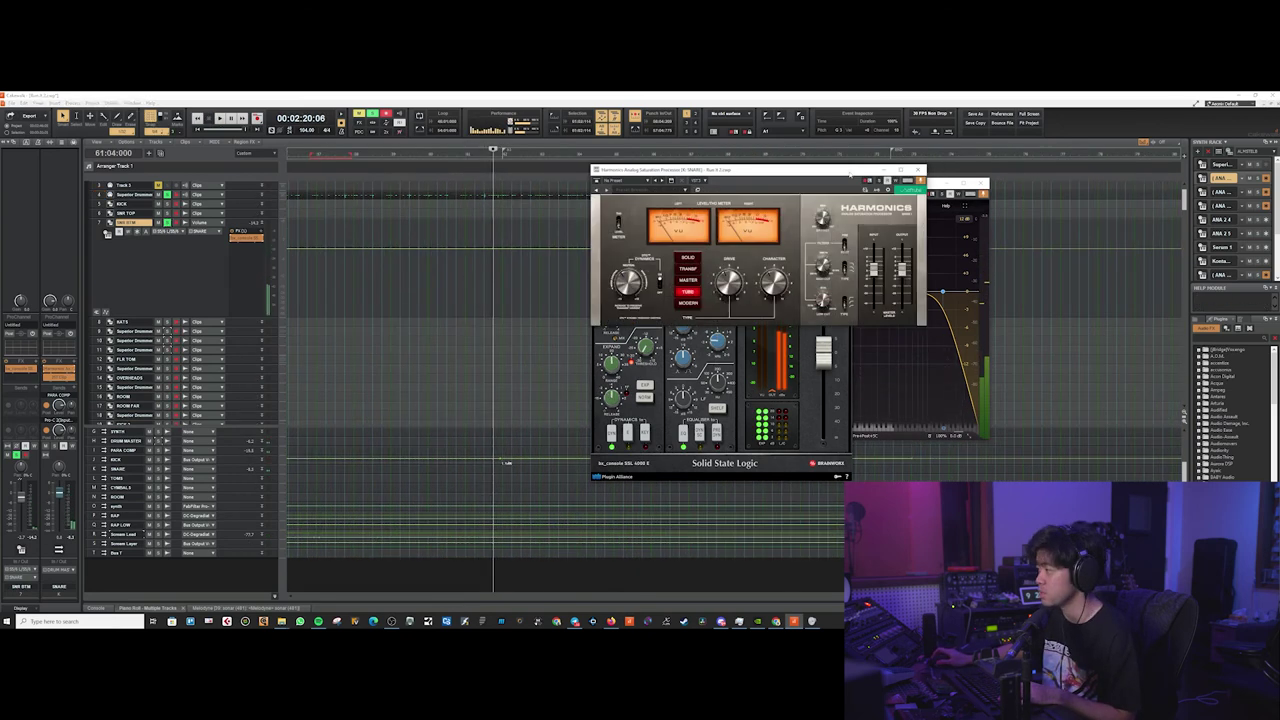
# Move the SNARE bus's Harmonics plug-in window clear of the channel strip and play the soloed SNARE bus around measure 46
pyautogui.moveTo(667, 169); pyautogui.dragTo(468, 244)
pyautogui.press('space')
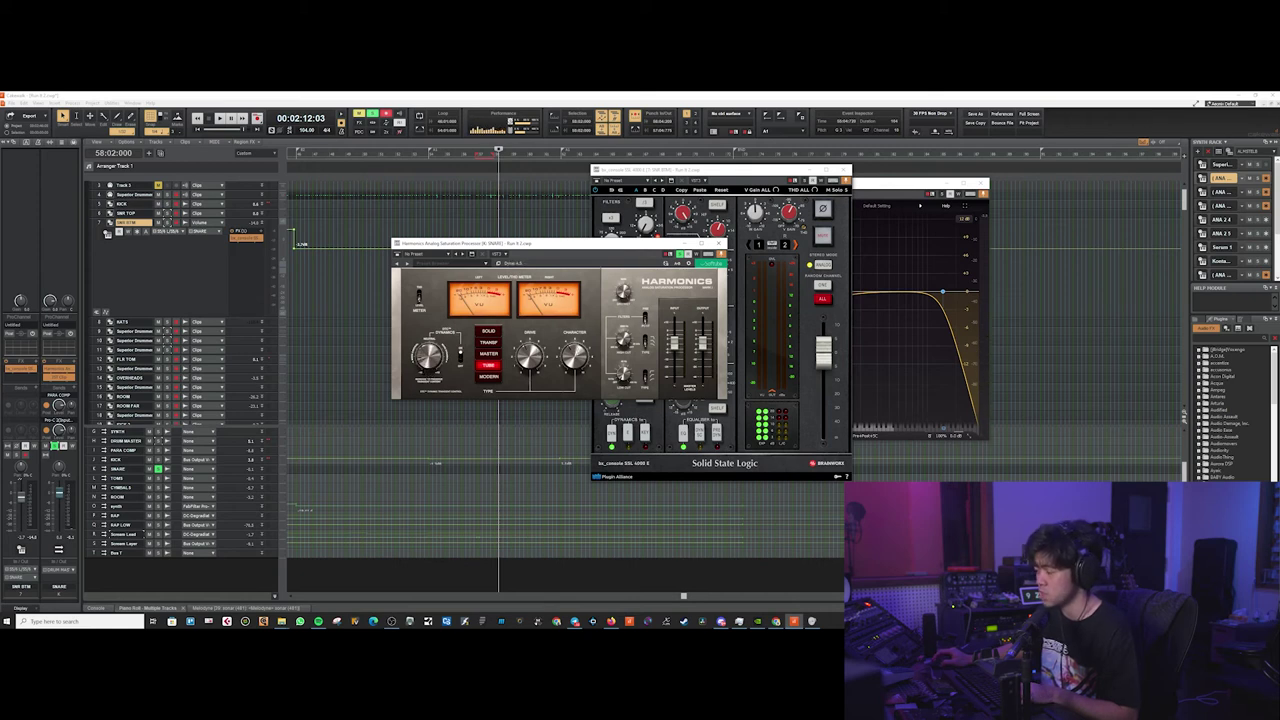
pyautogui.click(535, 226)
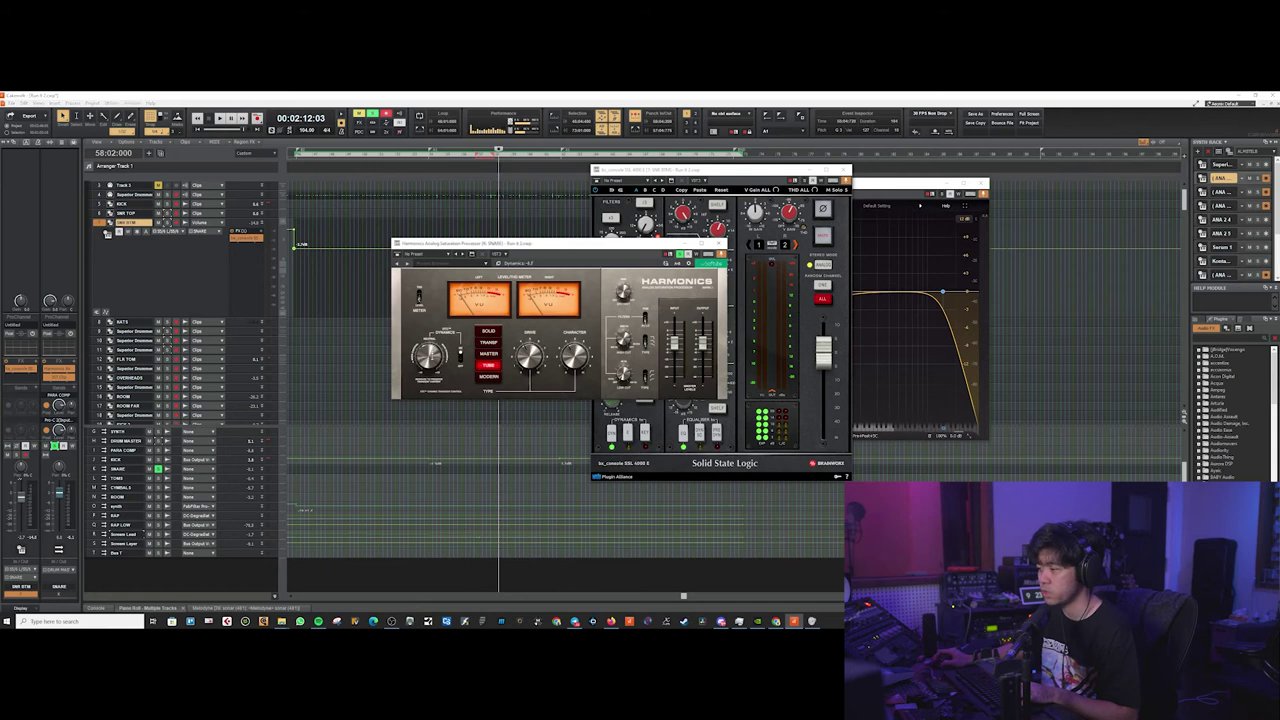
pyautogui.click(328, 300)
pyautogui.click(299, 300)
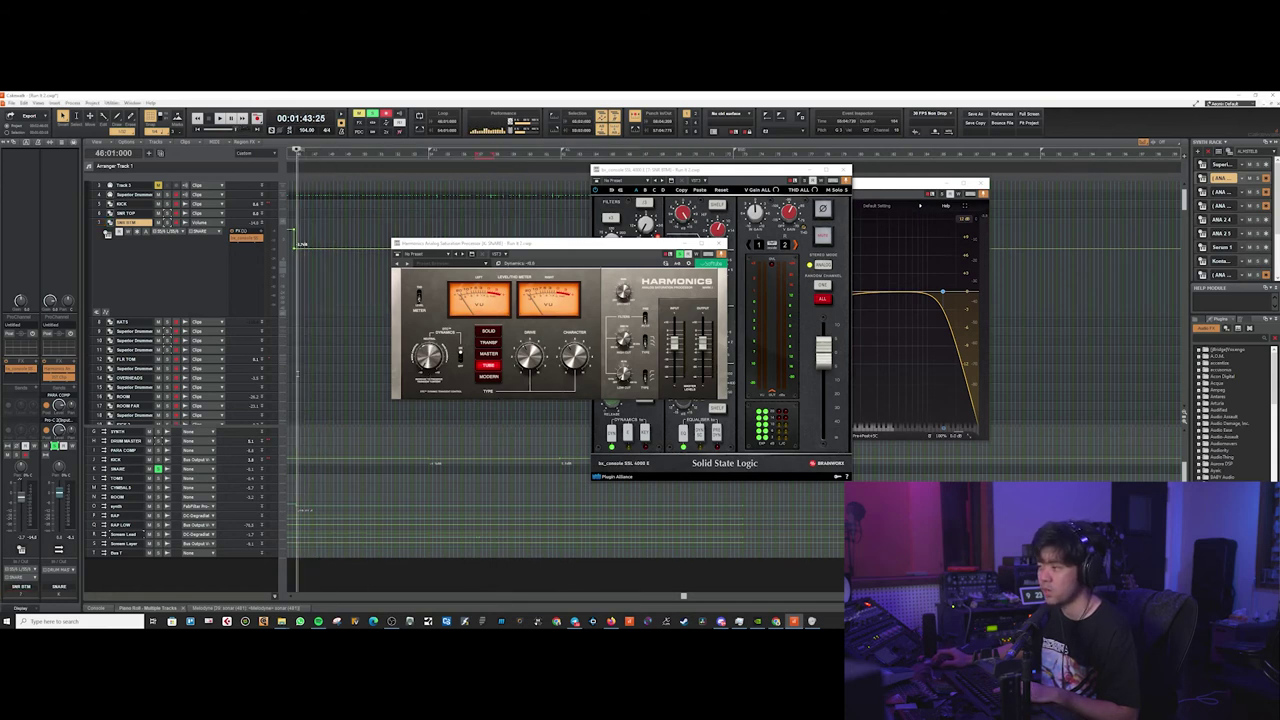
pyautogui.press('space')
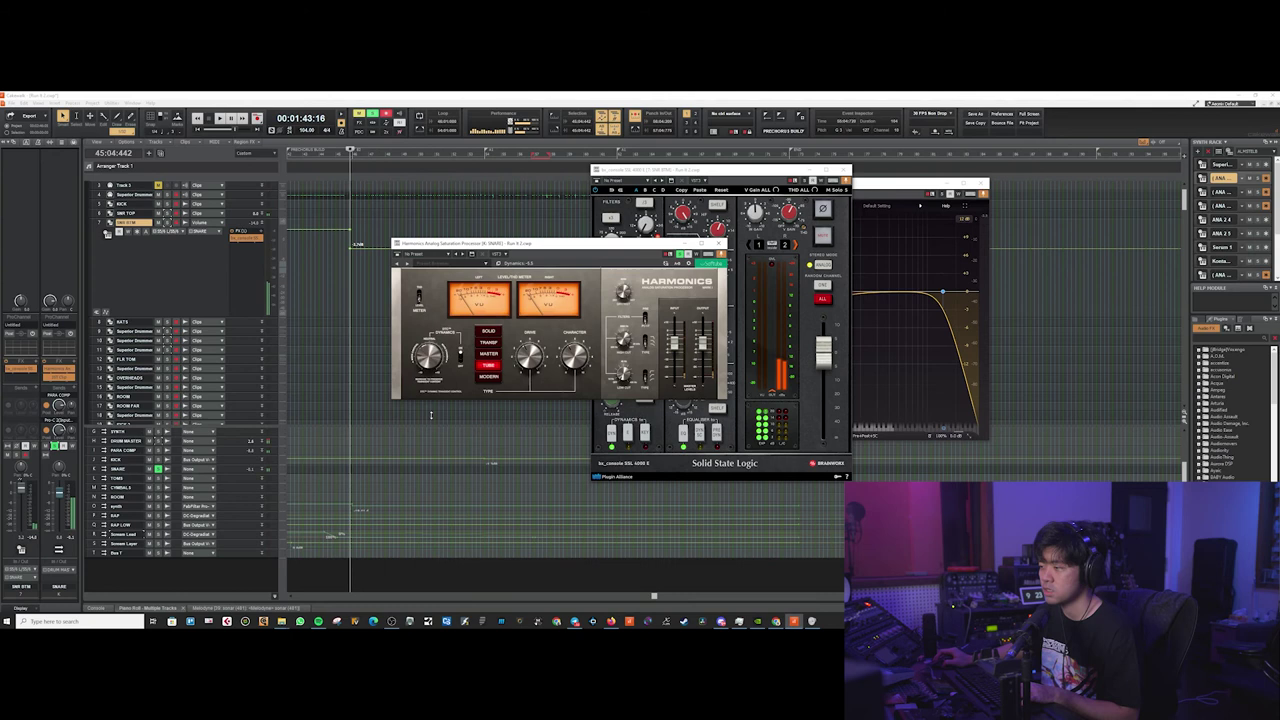
# Replay the transition into measure 46 with the SNARE bus soloed and in the full mix, examining the Harmonics plug-in's Dynamics and type controls
pyautogui.press('space')
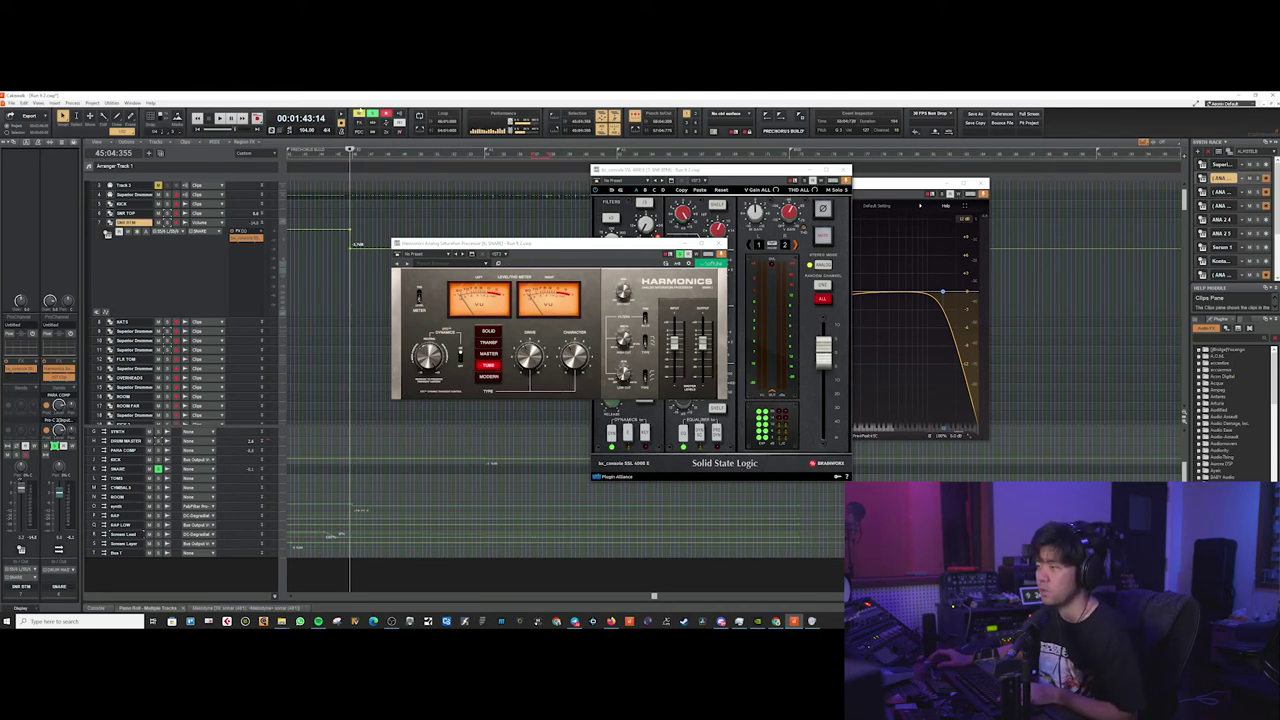
pyautogui.press('space')
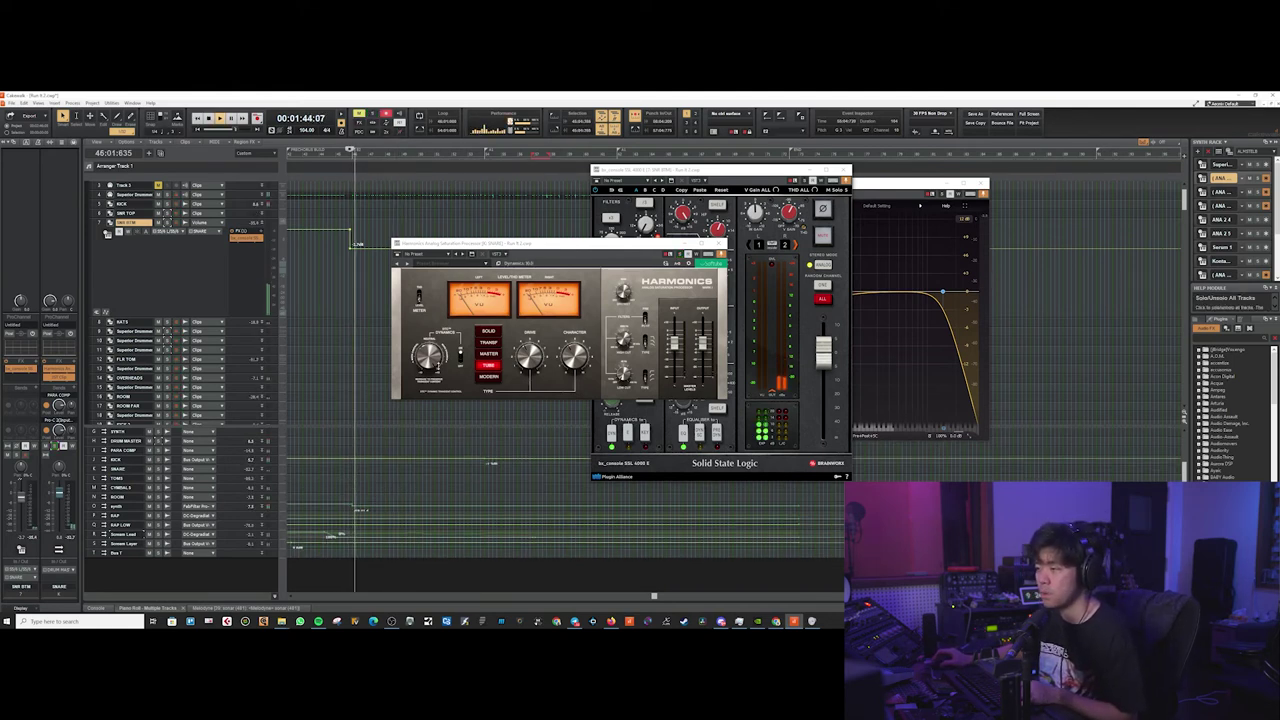
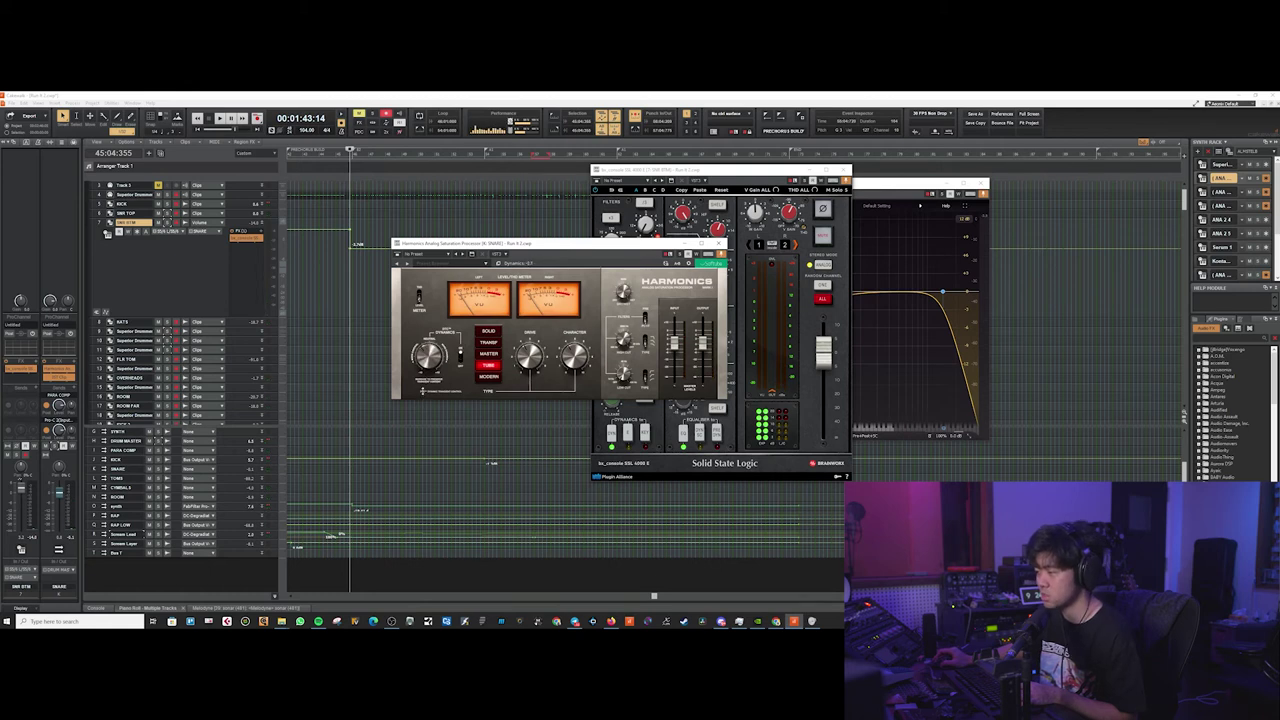
pyautogui.moveTo(430, 357); pyautogui.dragTo(430, 346)
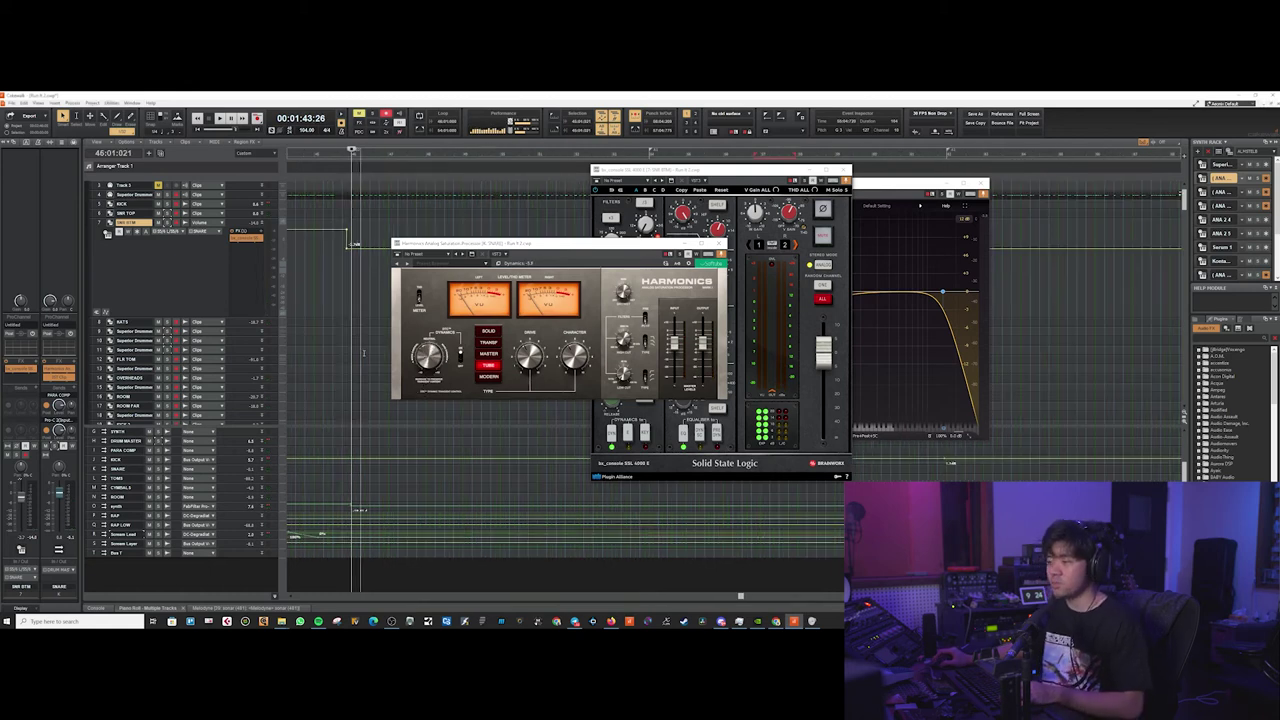
pyautogui.click(489, 331)
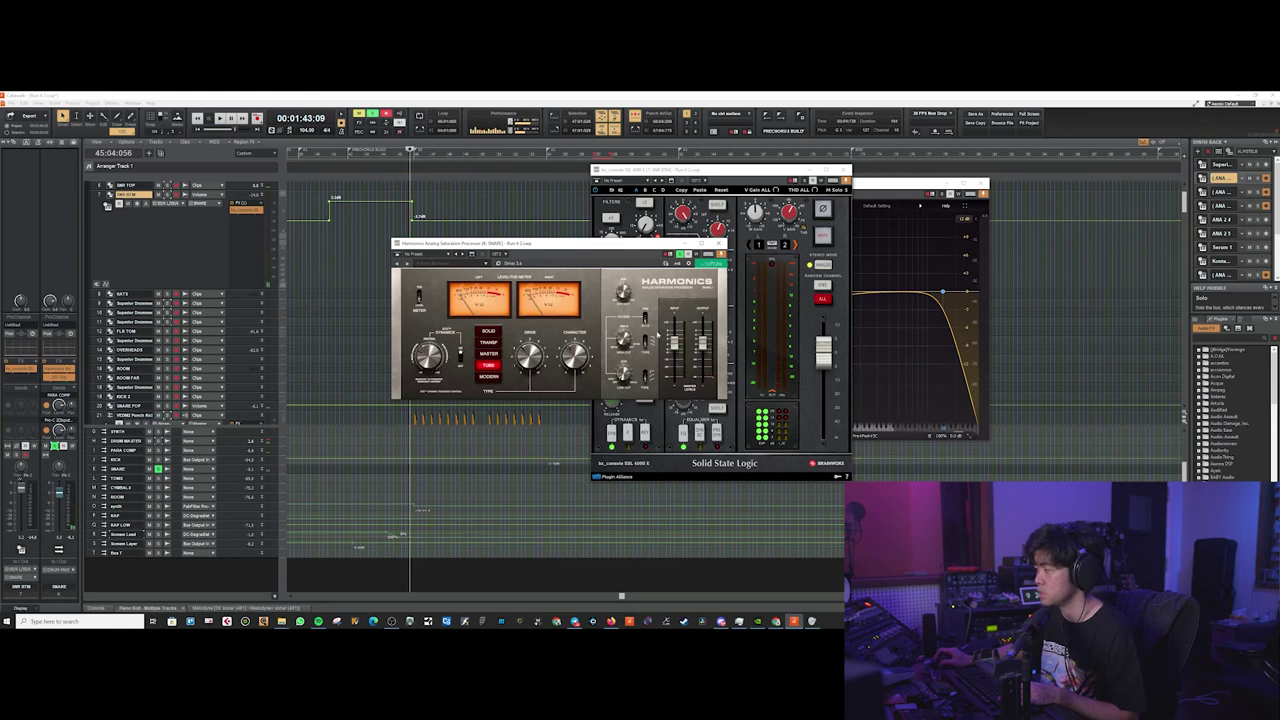
pyautogui.click(56, 446)
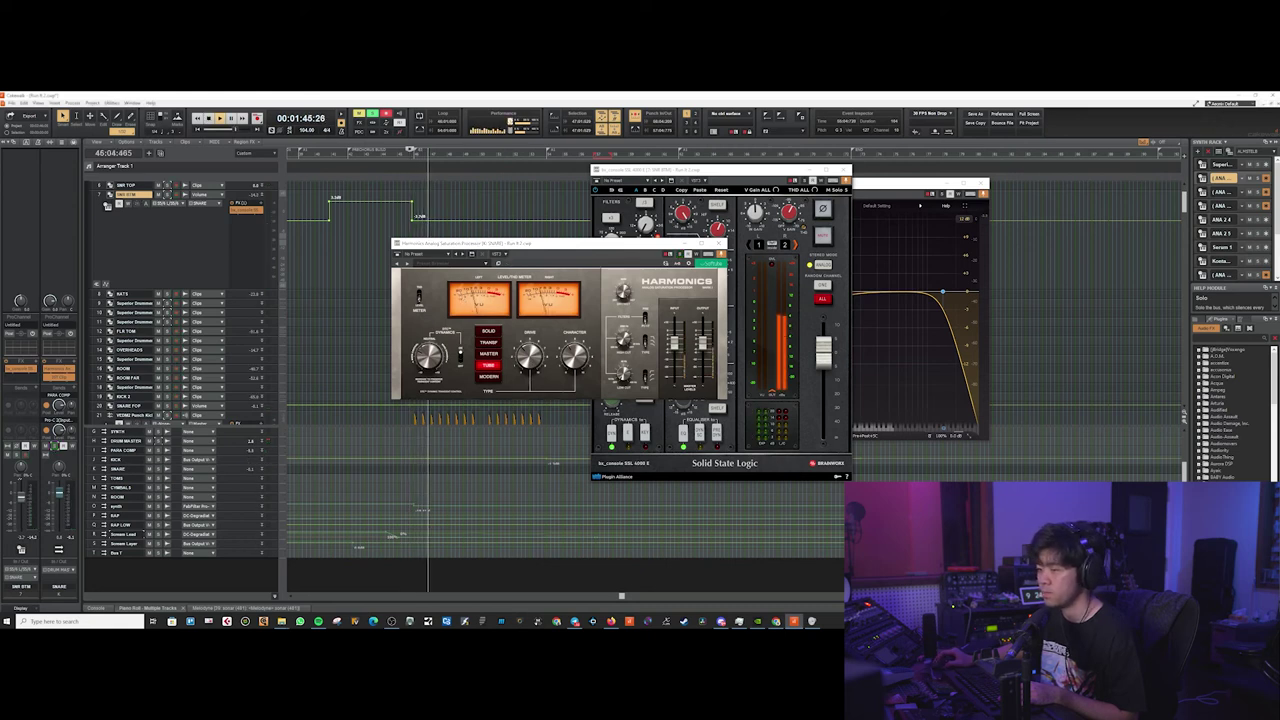
# Look through the guitar, synth, sample and bass tracks below the drums across the whole arrangement
pyautogui.scroll(-3, 318, 450)
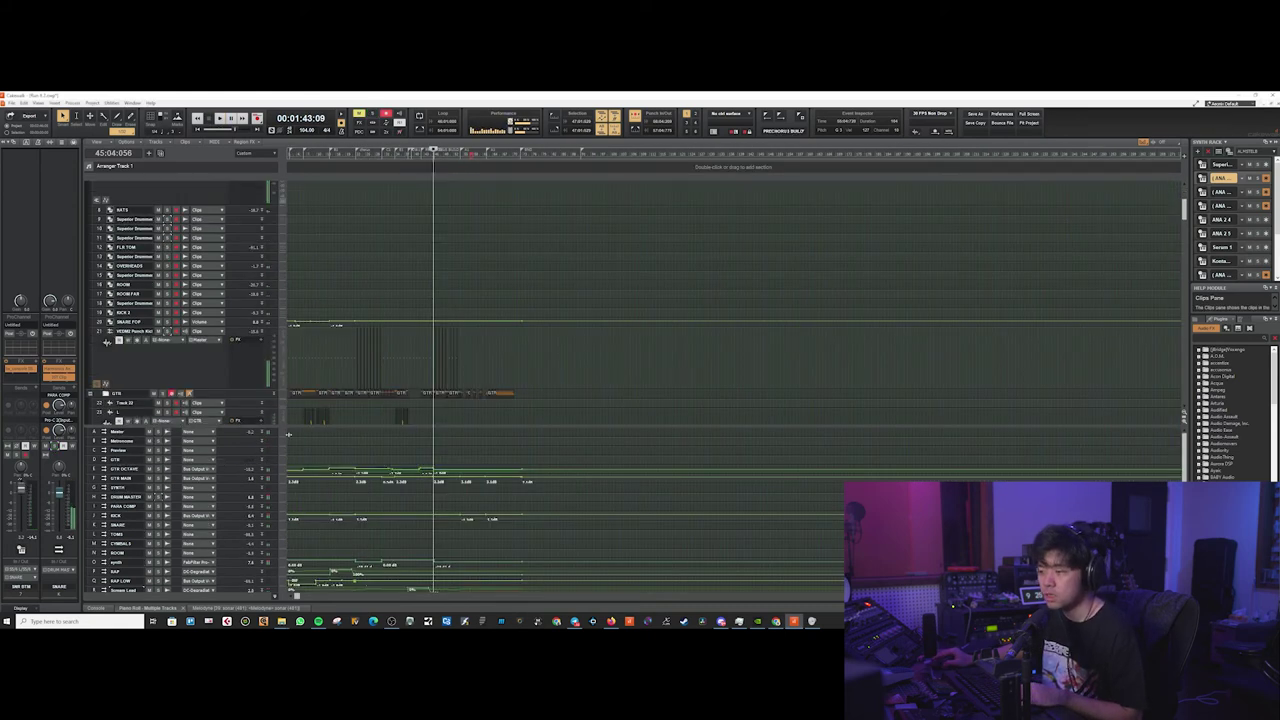
pyautogui.scroll(-4, 437, 300)
pyautogui.scroll(-4, 530, 265)
pyautogui.scroll(-10, 534, 262)
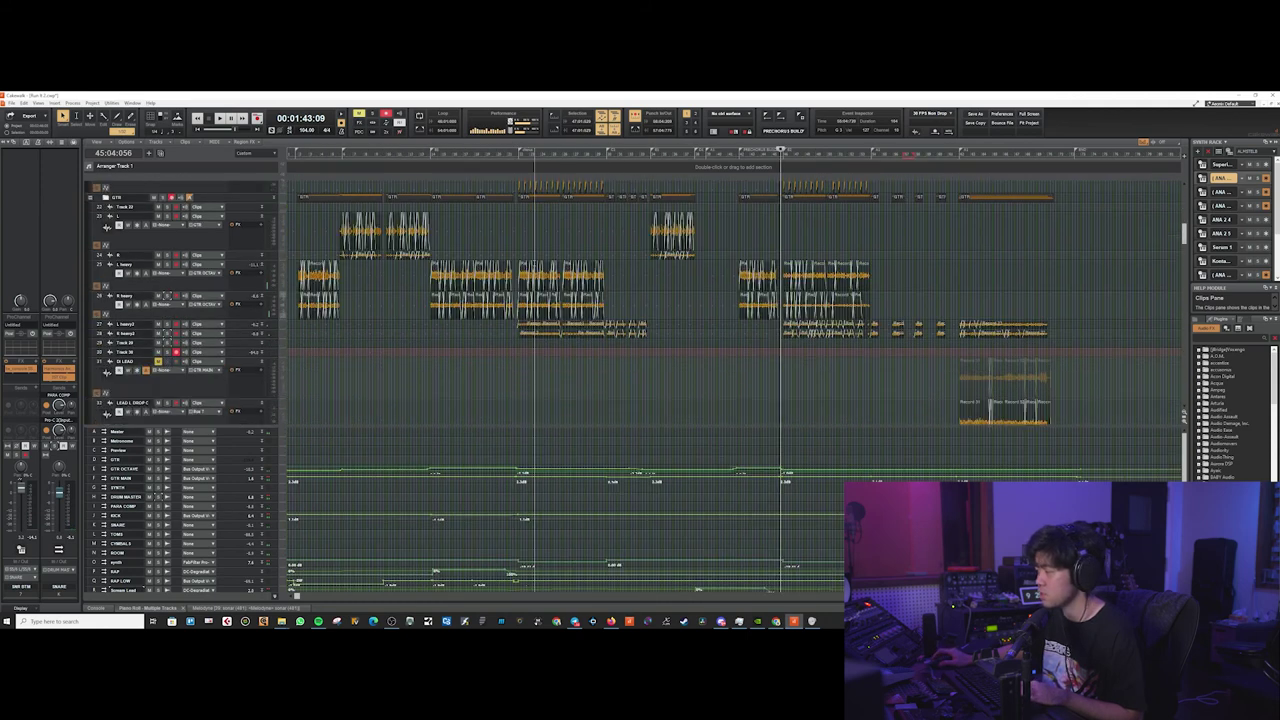
pyautogui.scroll(-8, 534, 262)
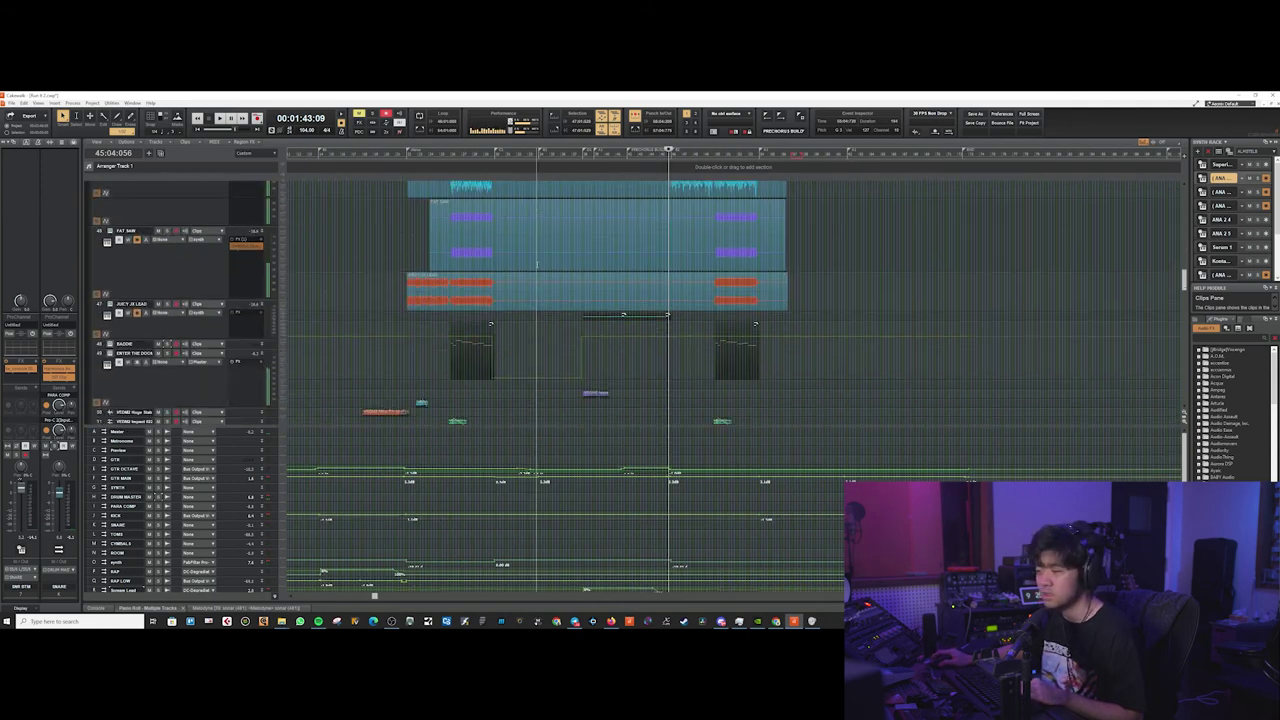
pyautogui.click(860, 380)
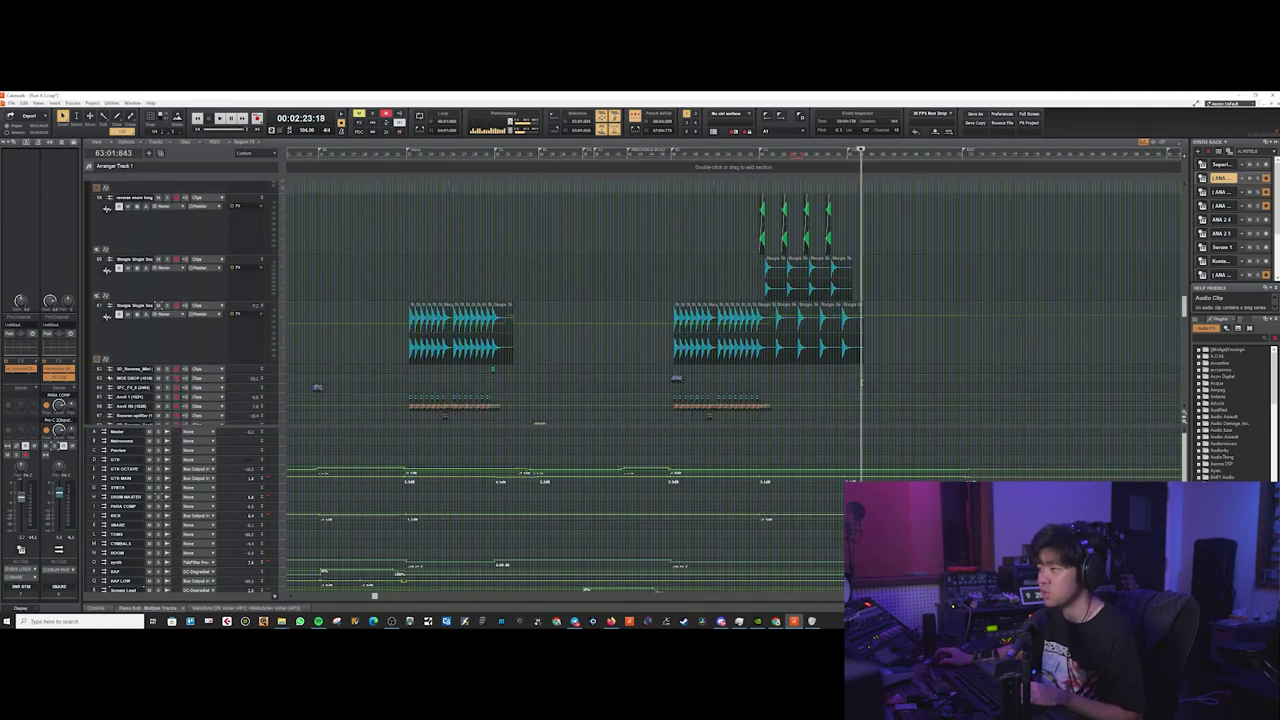
pyautogui.scroll(-10, 853, 382)
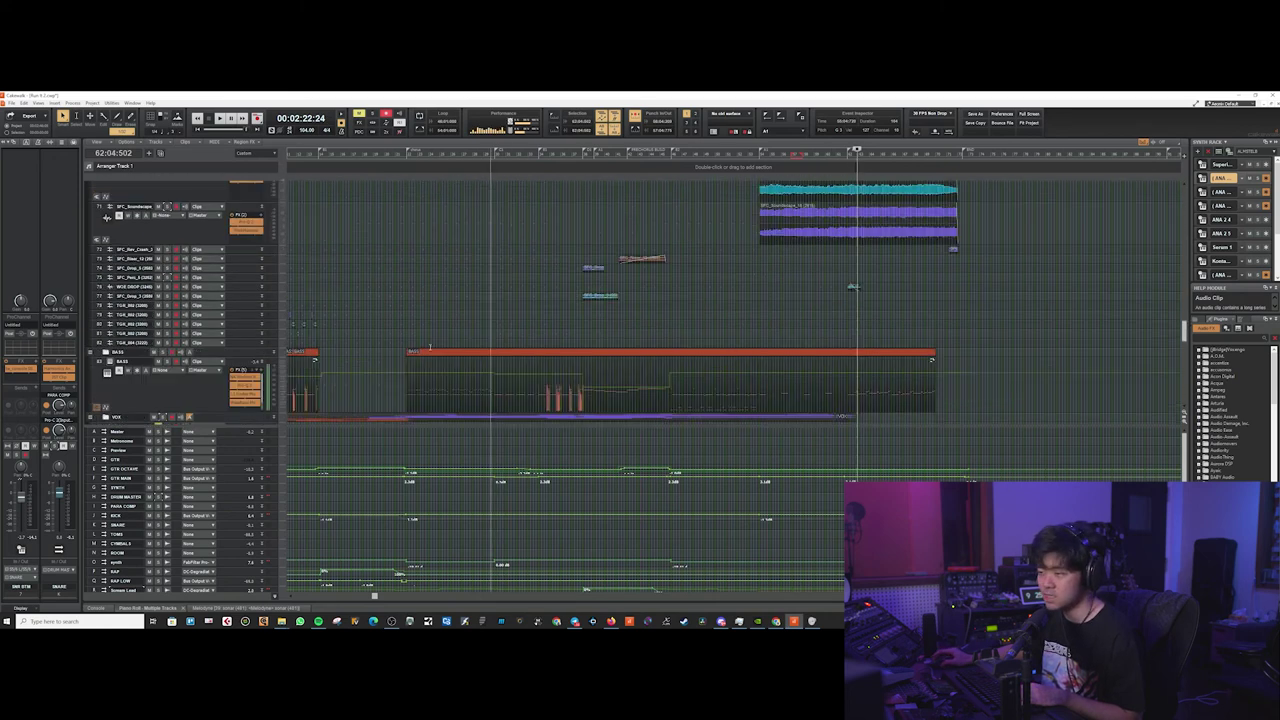
pyautogui.scroll(1, 505, 300)
pyautogui.hscroll(-2, 510, 300)
pyautogui.click(512, 300)
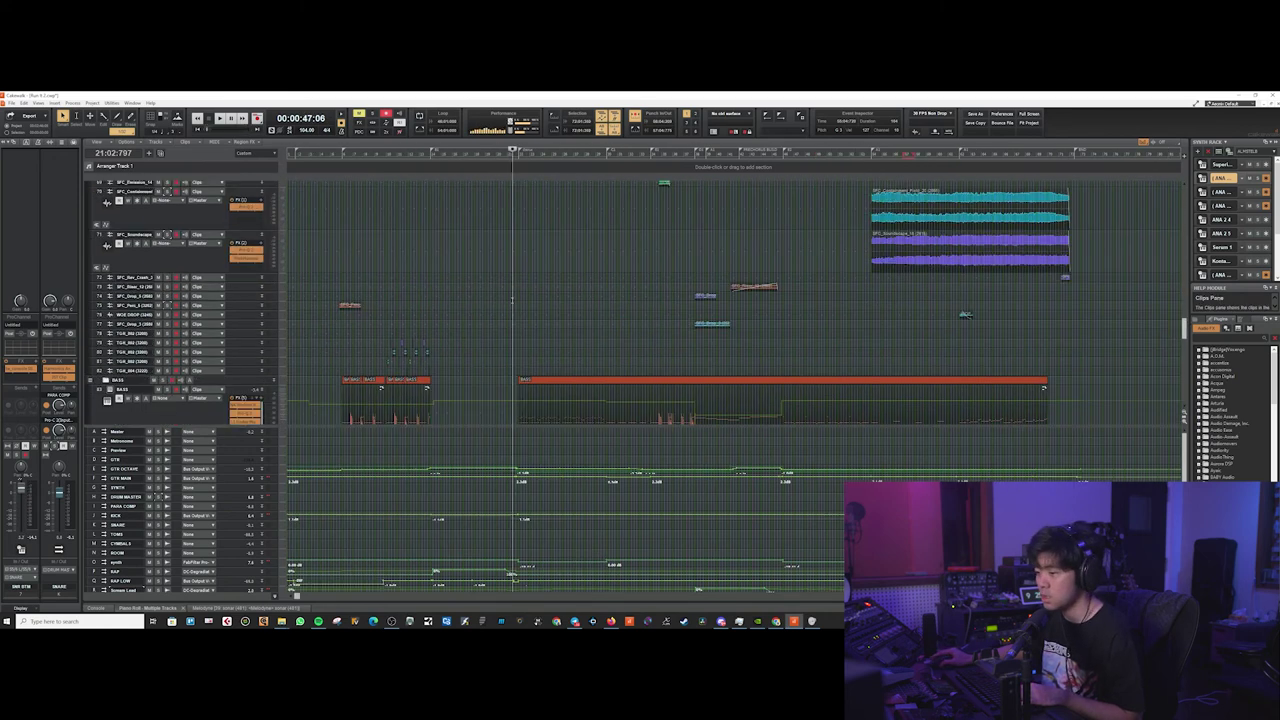
# Return to the drum tracks and place the playhead at 21:04:033, just before the Punch kick samples
pyautogui.scroll(6, 526, 323)
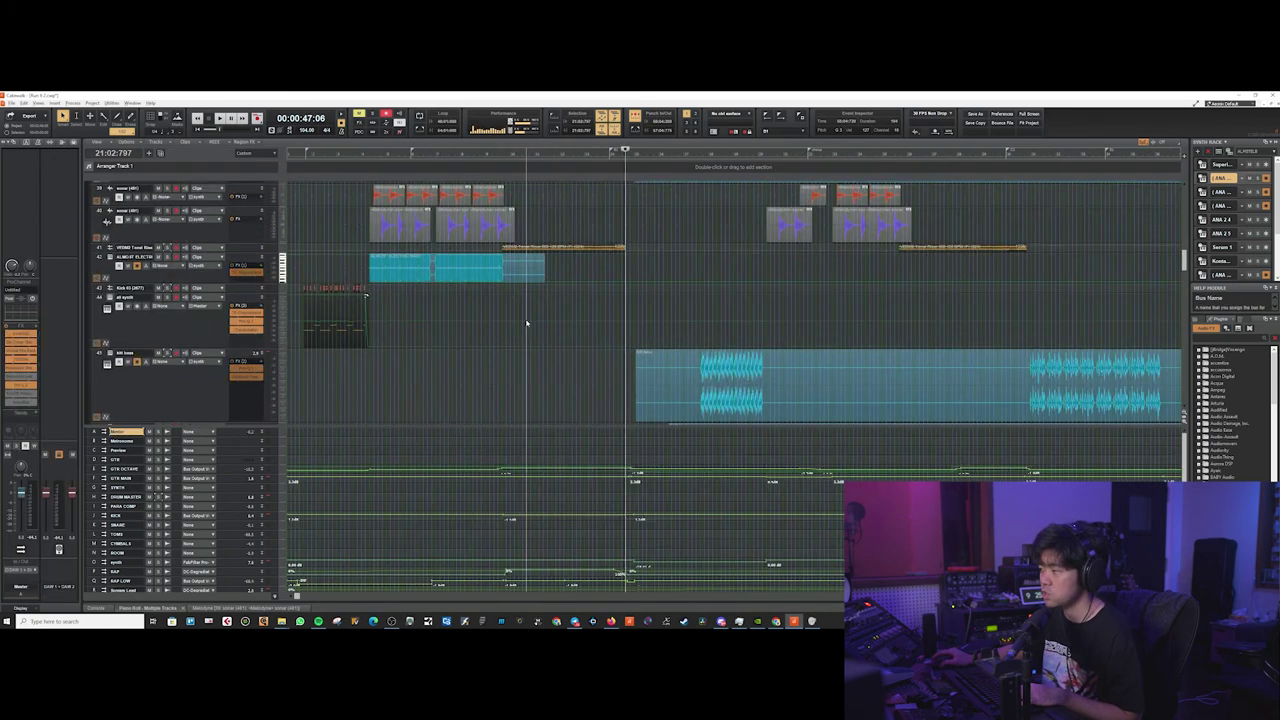
pyautogui.click(751, 357)
pyautogui.scroll(10, 751, 357)
pyautogui.click(802, 345)
pyautogui.click(738, 335)
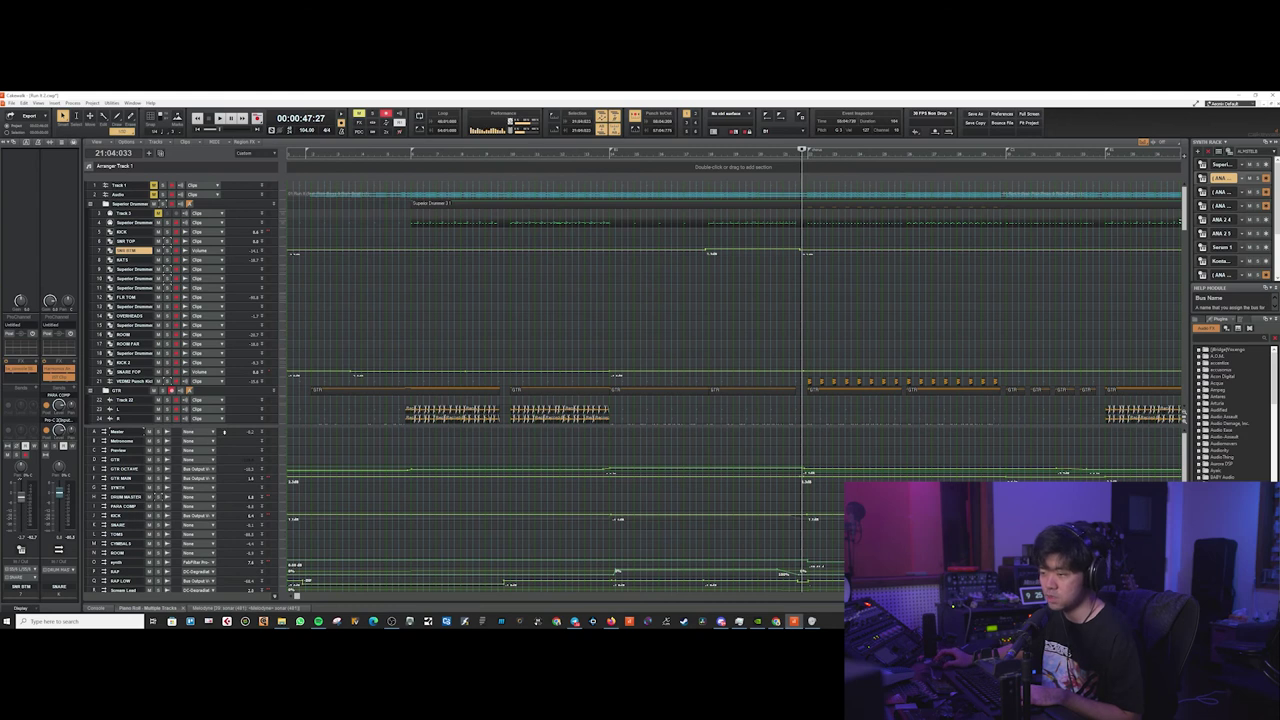
# Open the Master bus's soothe2 plug-in, reposition its window, and turn on delta listening
pyautogui.click(224, 432)
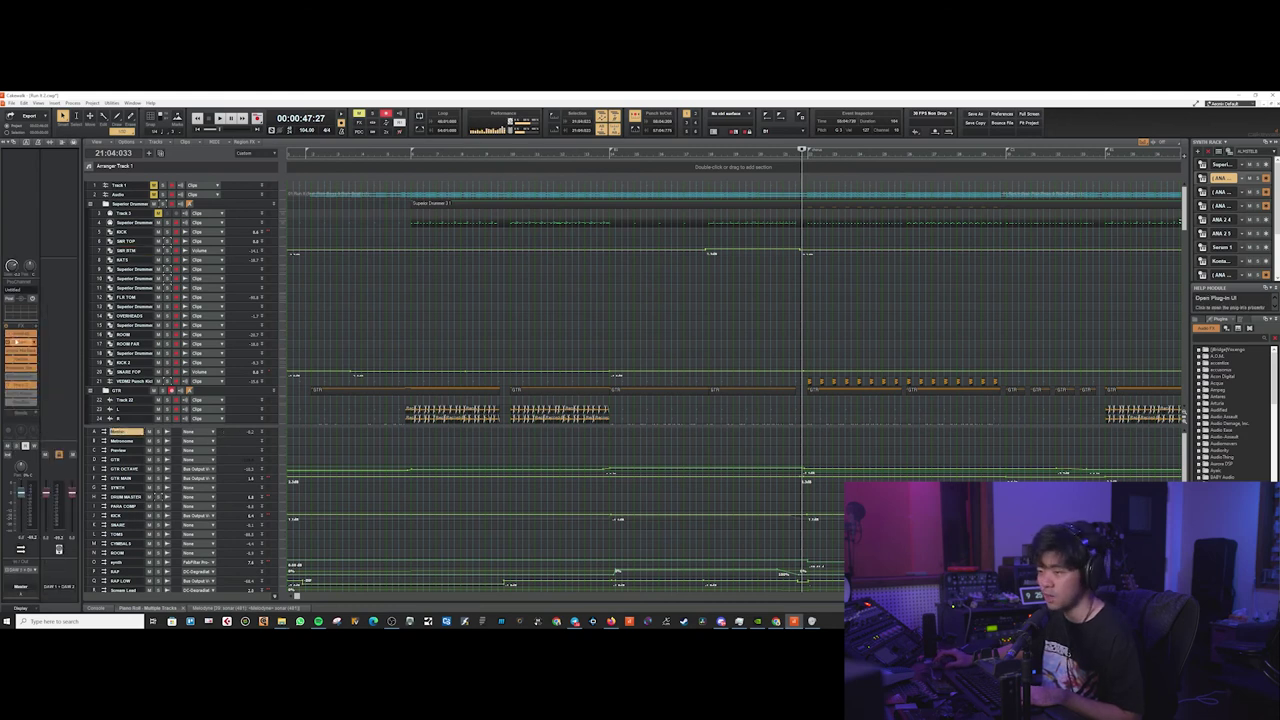
pyautogui.click(20, 335)
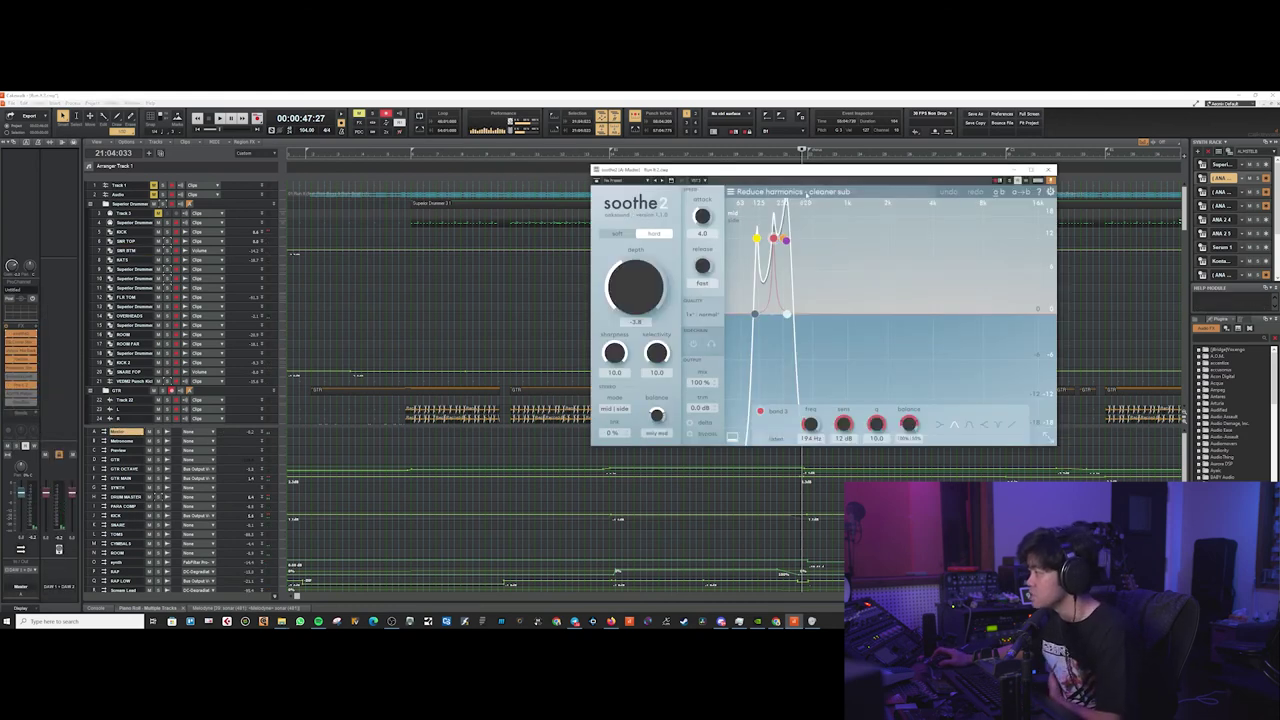
pyautogui.moveTo(714, 169); pyautogui.dragTo(620, 197)
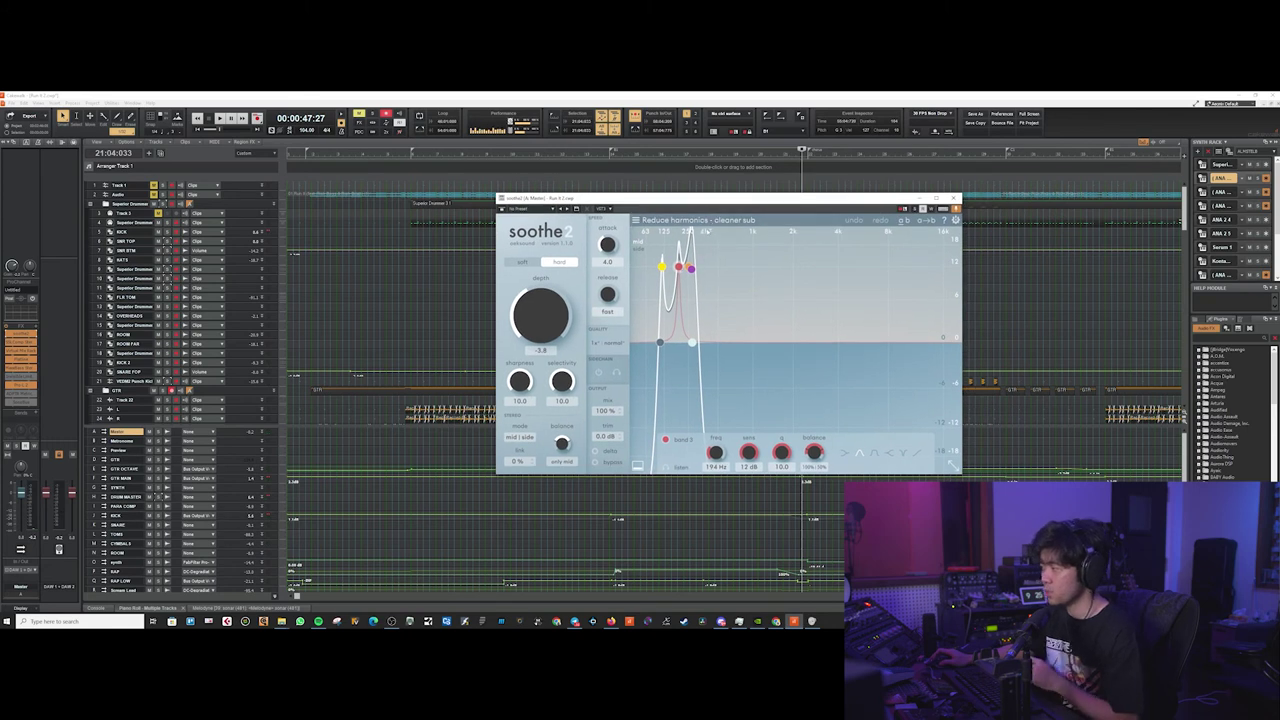
pyautogui.click(158, 432)
pyautogui.click(596, 451)
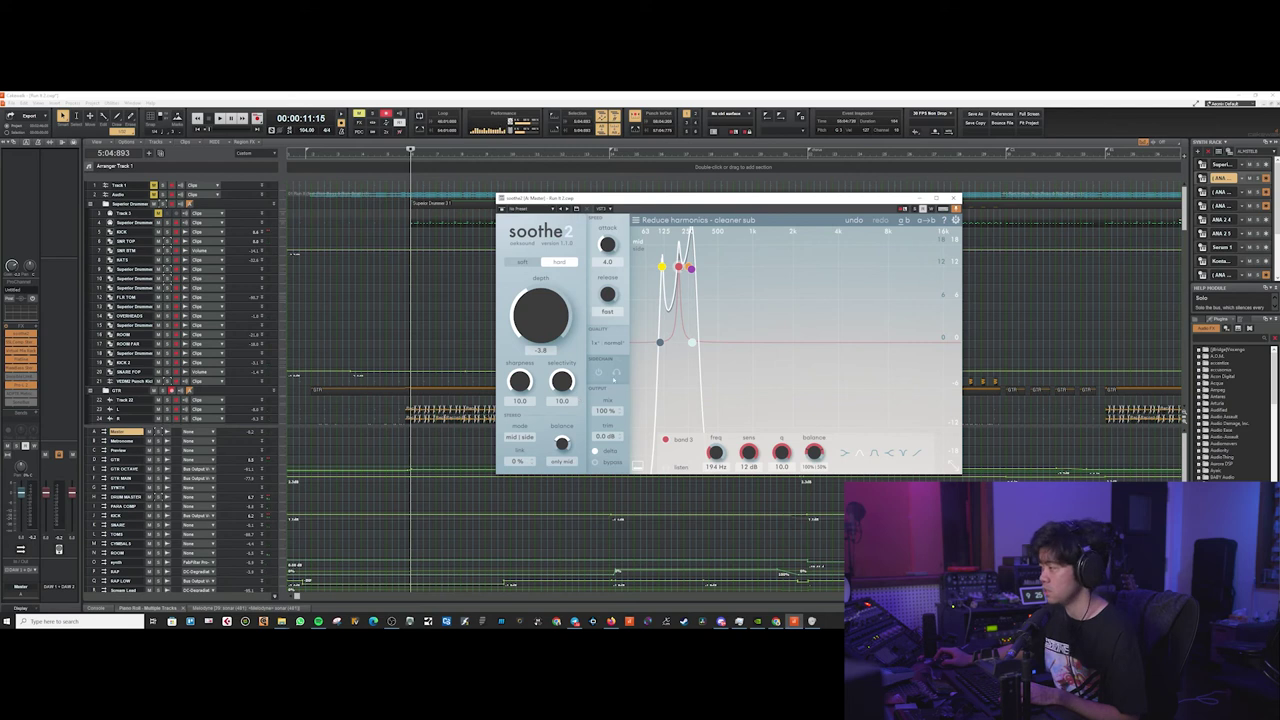
# Open the Master bus's SSL bus compressor, reposition its window, and play the mix from near the start of measure 6
pyautogui.click(423, 252)
pyautogui.click(415, 298)
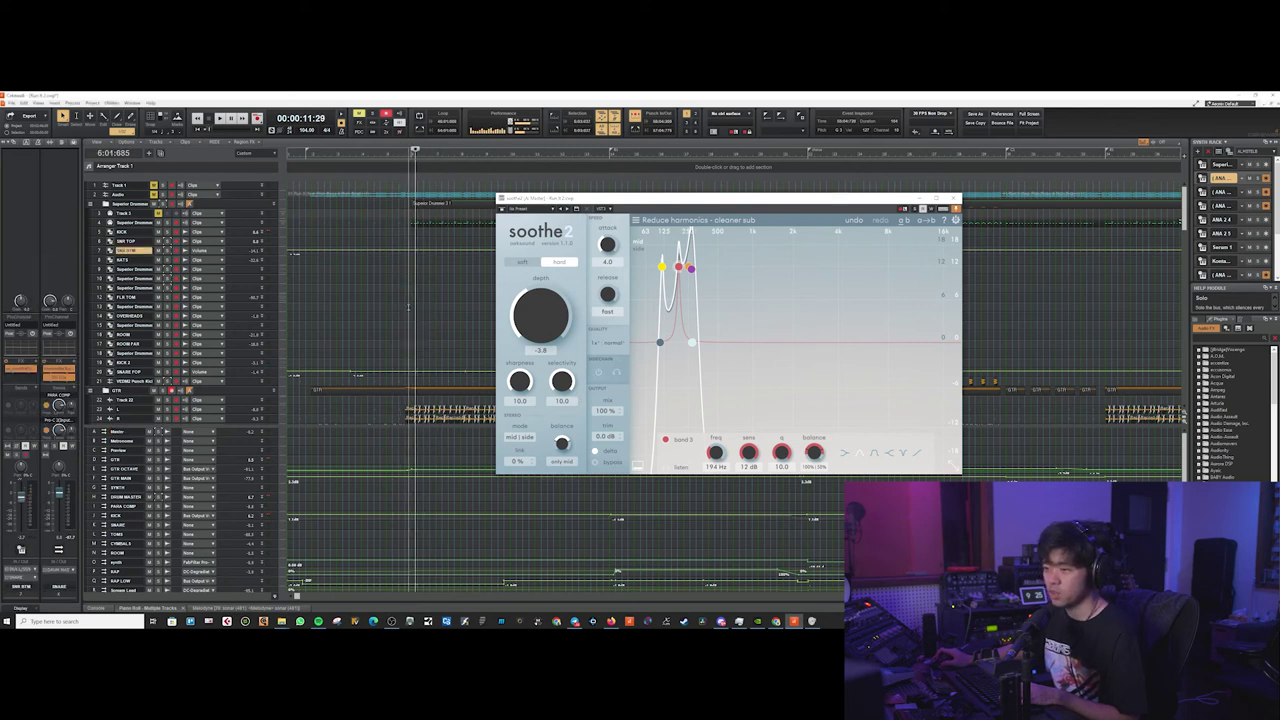
pyautogui.click(220, 431)
pyautogui.doubleClick(39, 353)
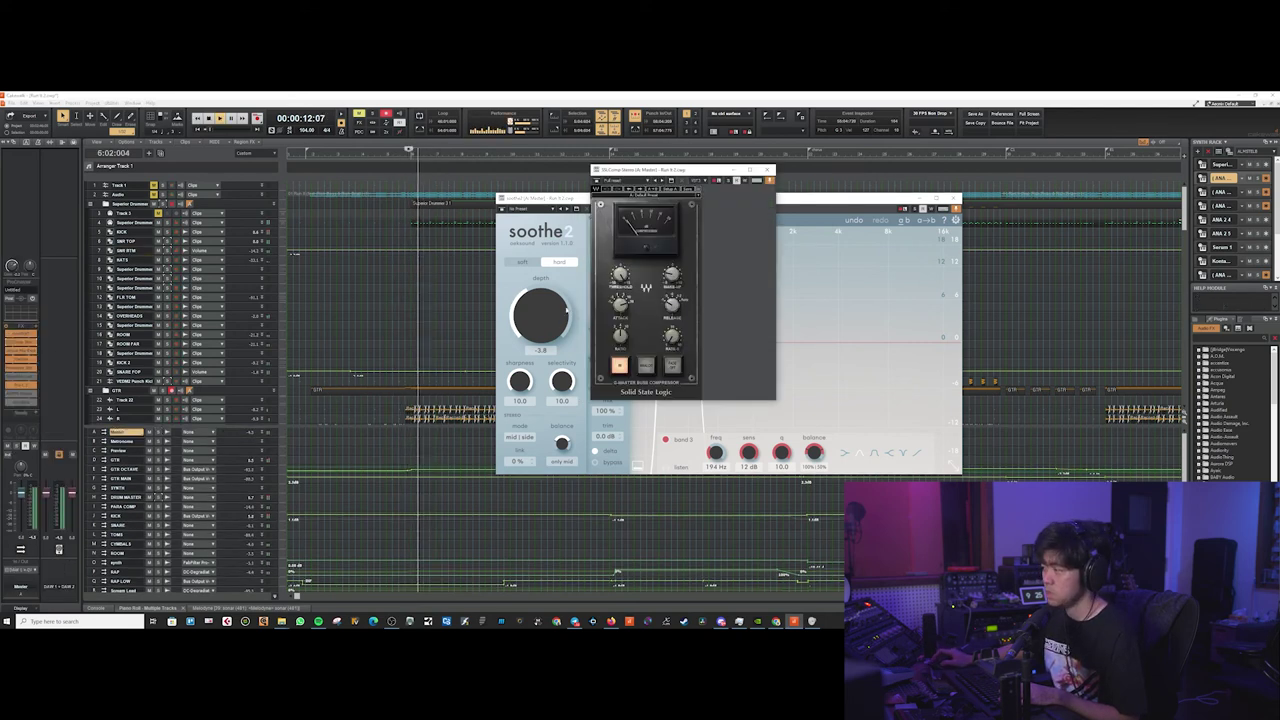
pyautogui.moveTo(637, 181); pyautogui.dragTo(701, 216)
pyautogui.press('space')
# Open the Master bus's Virtual Mix Rack and repeatedly play the mix from near the end of measure 21
pyautogui.doubleClick(22, 351)
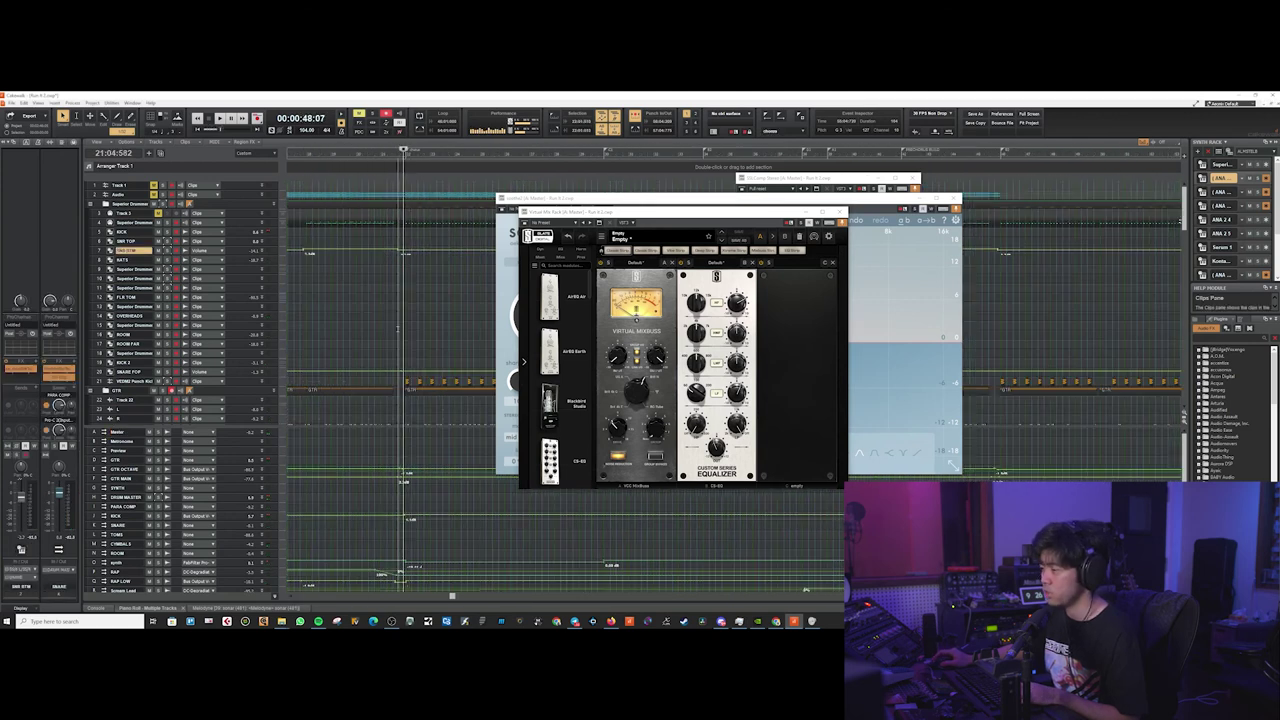
pyautogui.press('space')
pyautogui.press('space')
pyautogui.press('space')
pyautogui.press('space')
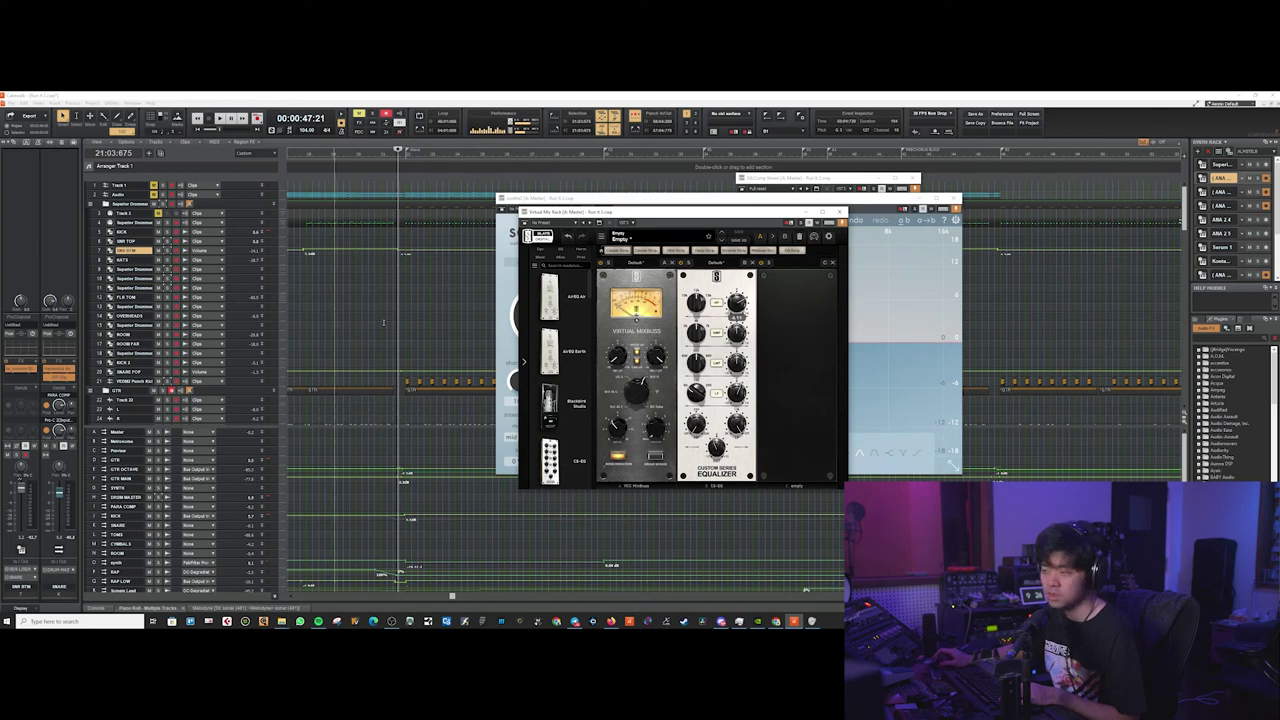
pyautogui.press('space')
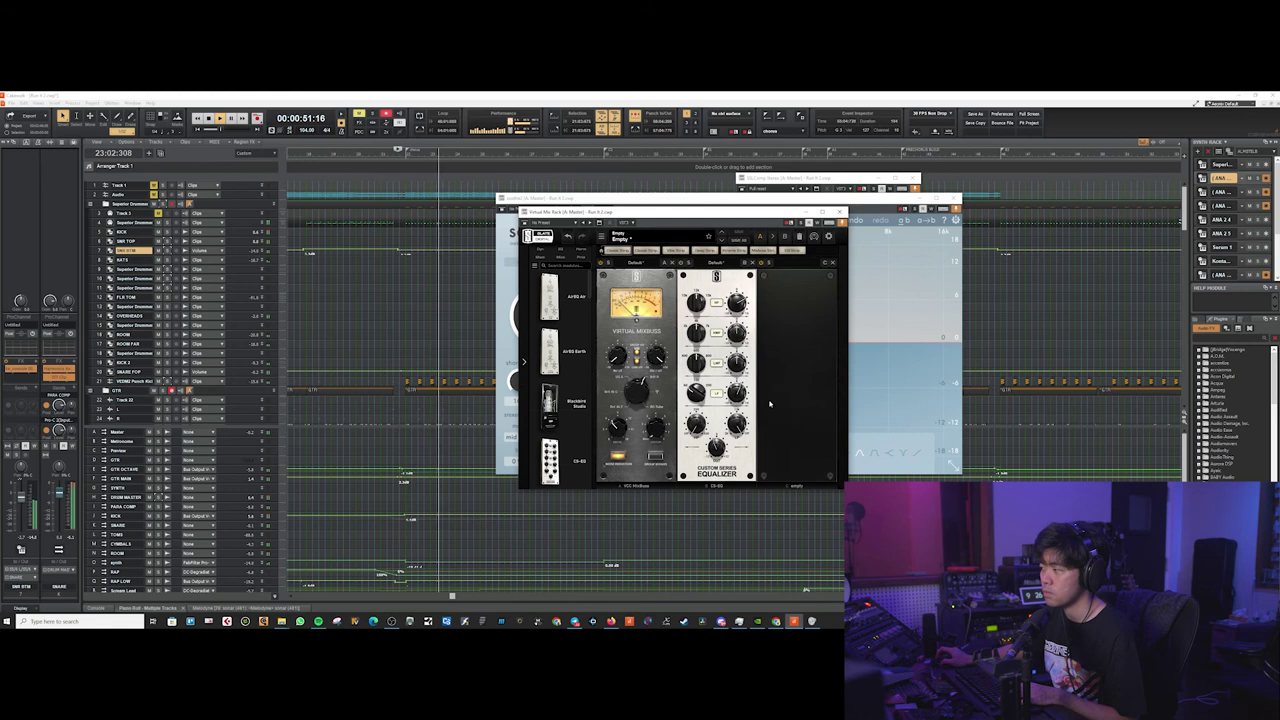
# Open the Master bus's Flatline plug-in and repeatedly play the mix from near the end of measure 21
pyautogui.press('space')
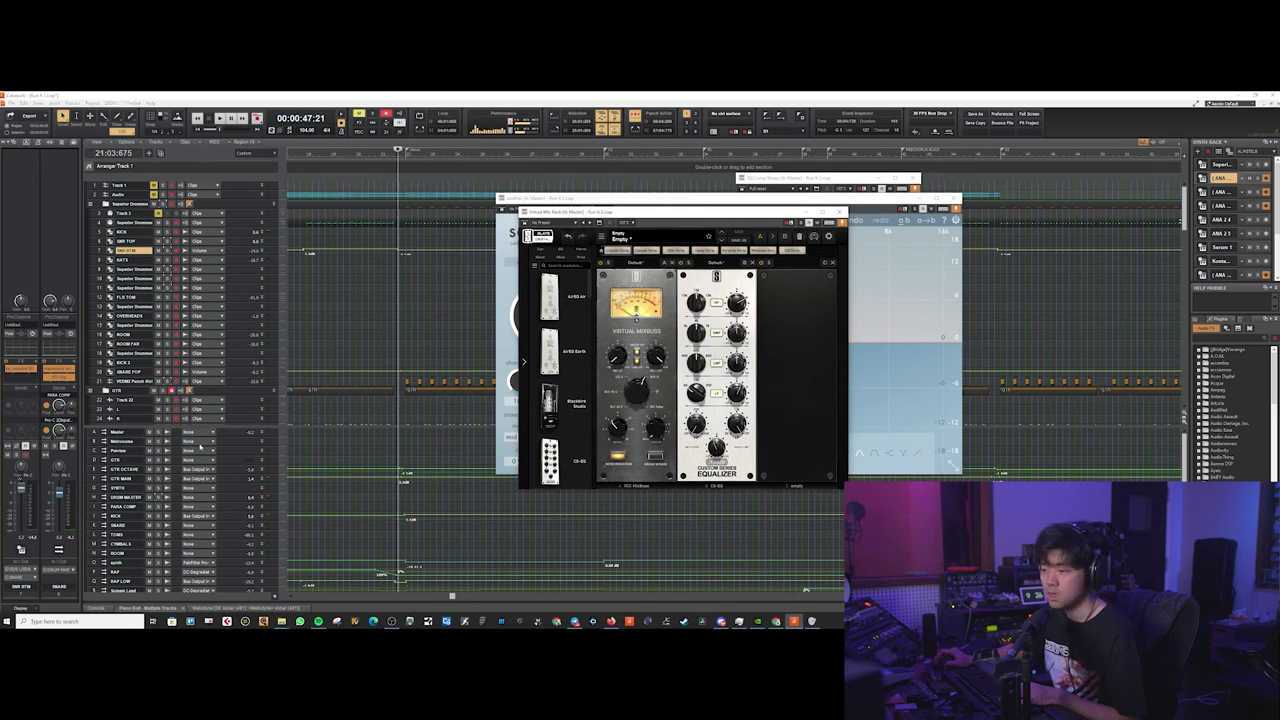
pyautogui.click(231, 432)
pyautogui.doubleClick(19, 367)
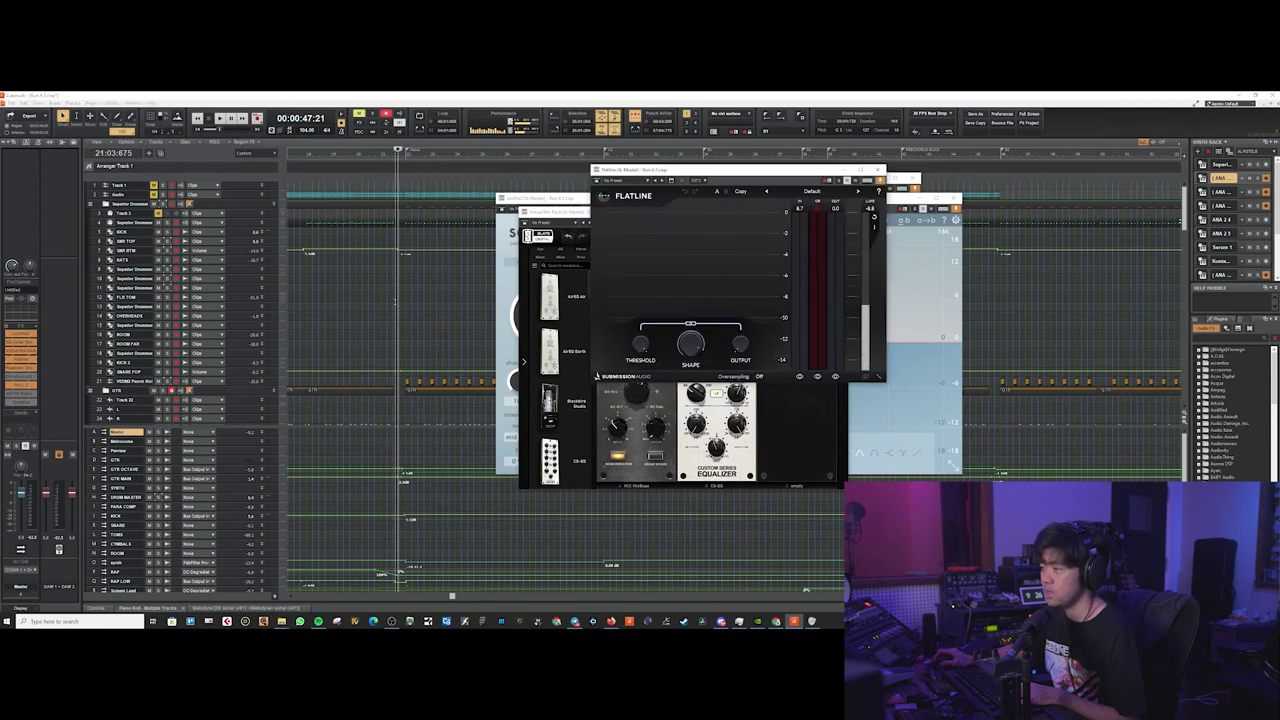
pyautogui.click(401, 250)
pyautogui.press('space')
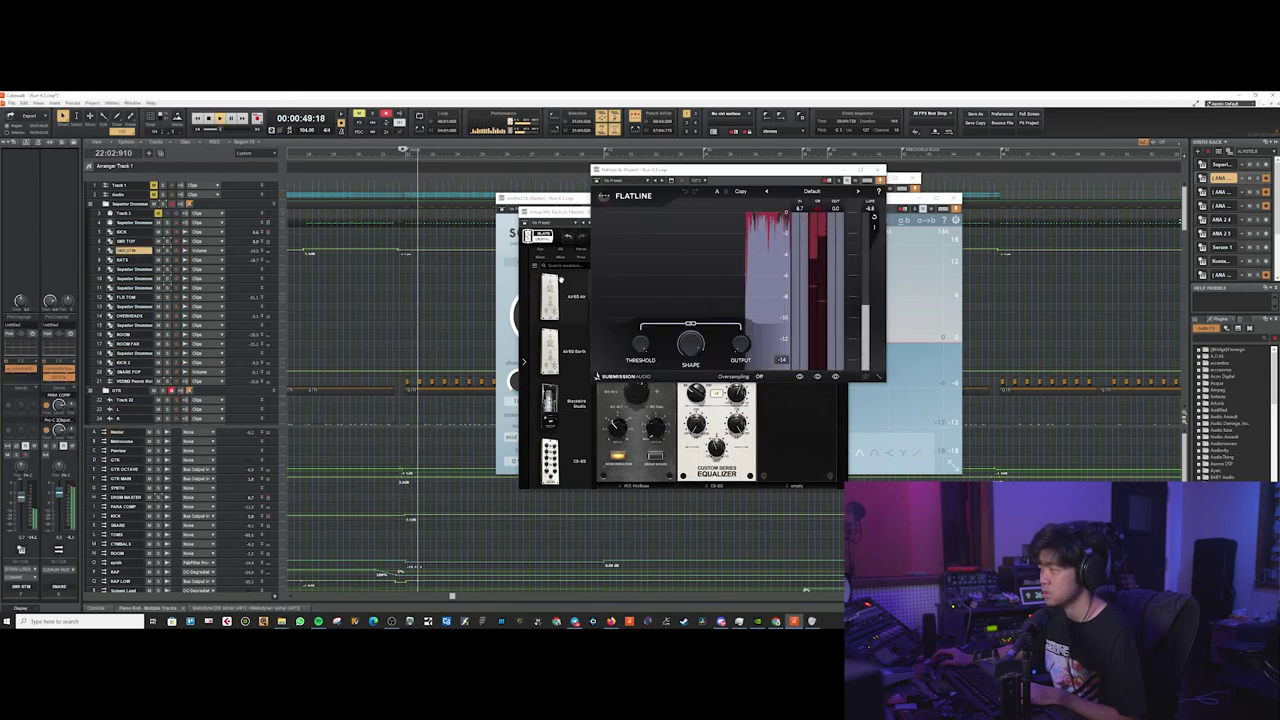
pyautogui.press('space')
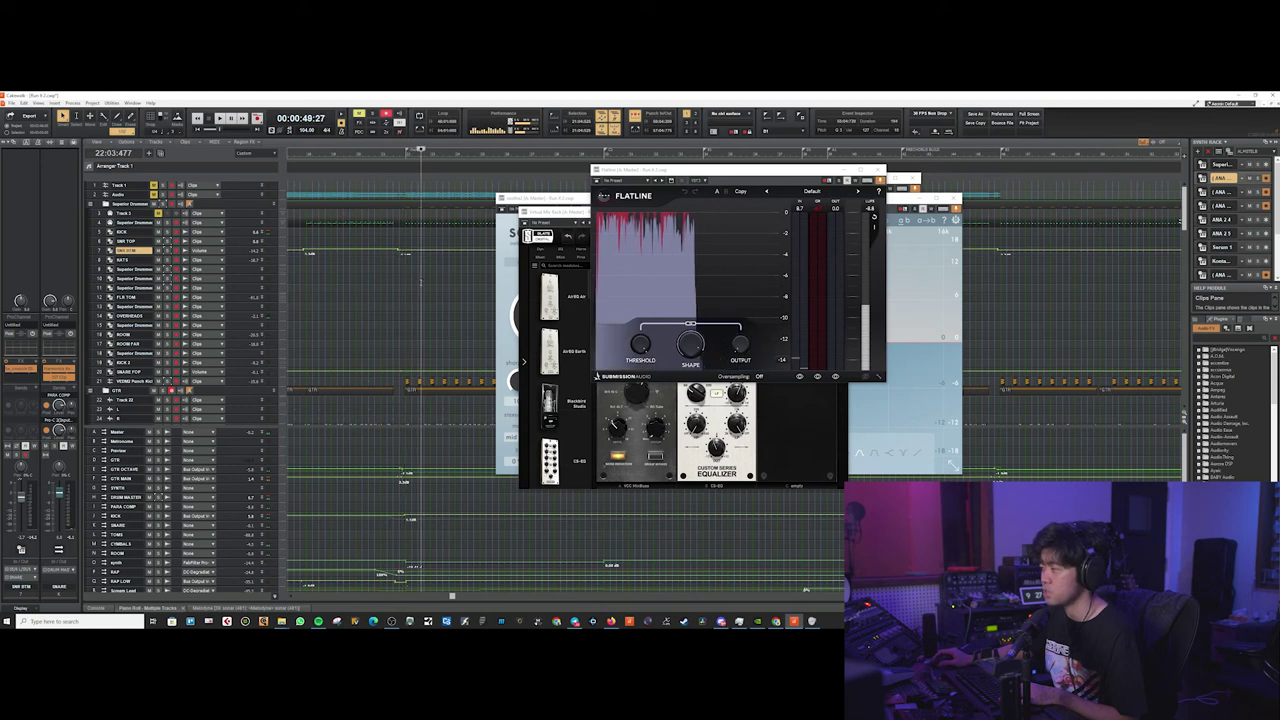
pyautogui.hscroll(3, 411, 252)
pyautogui.click(411, 252)
pyautogui.hscroll(-3, 403, 305)
pyautogui.click(402, 309)
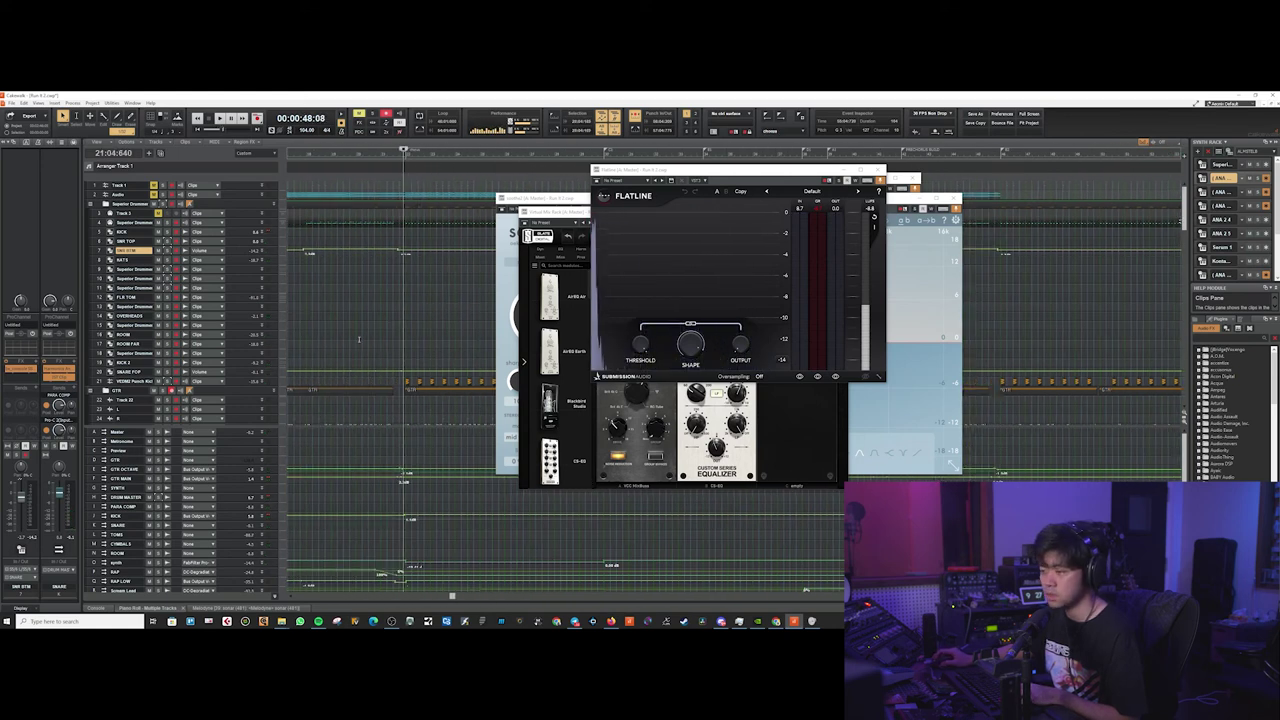
pyautogui.press('space')
# Open the Master bus's MaxxBass plug-in and play the mix from 21:04:194
pyautogui.click(120, 432)
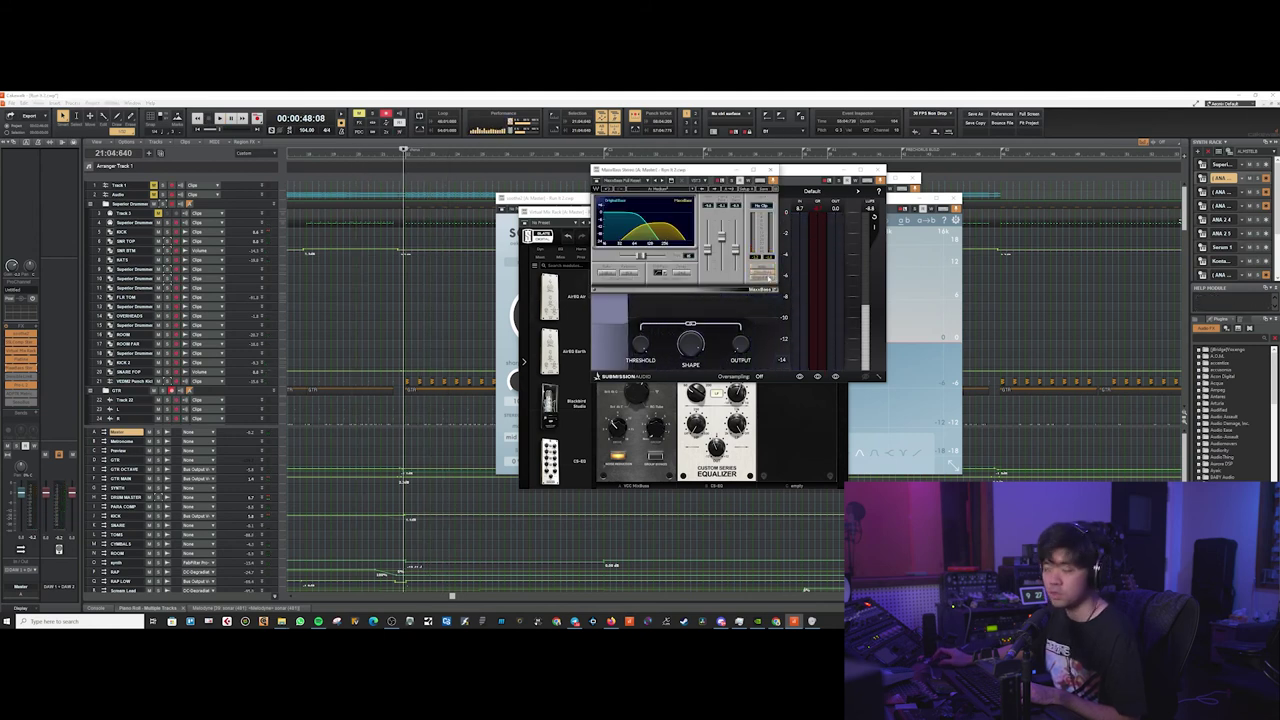
pyautogui.click(400, 251)
pyautogui.scroll(3, 402, 255)
pyautogui.click(395, 314)
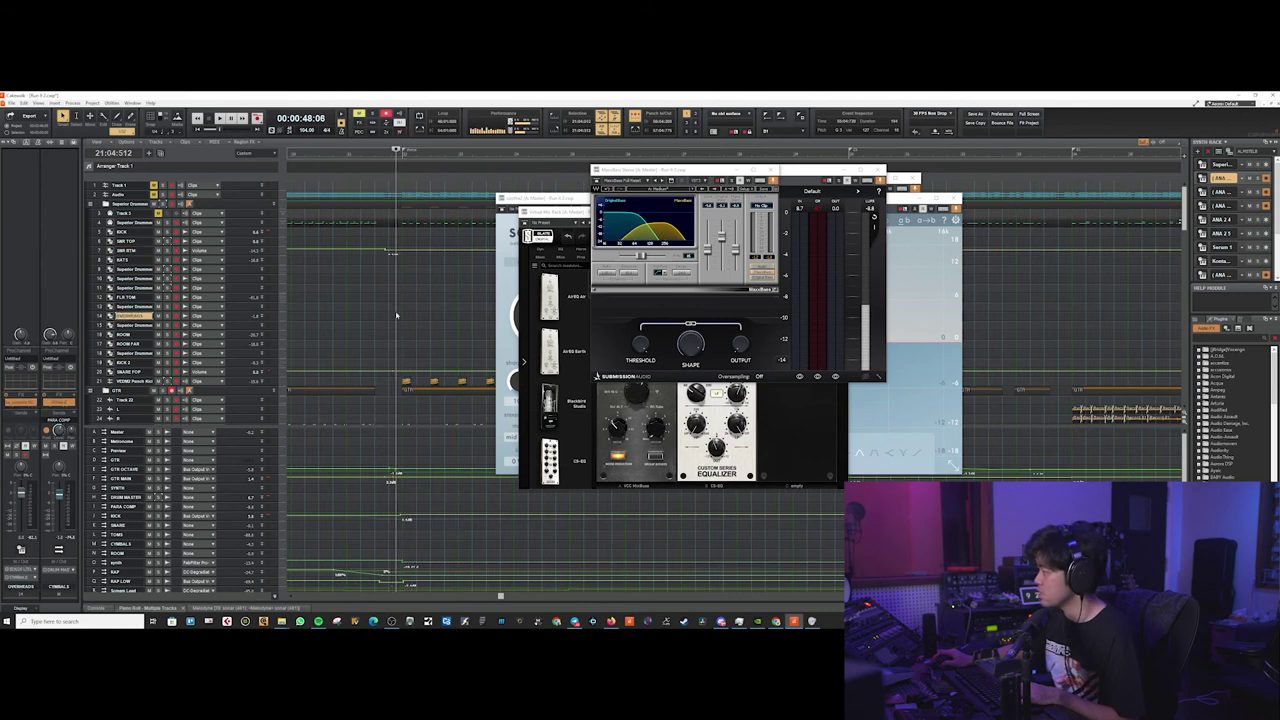
pyautogui.scroll(-1, 398, 312)
pyautogui.scroll(-1, 398, 312)
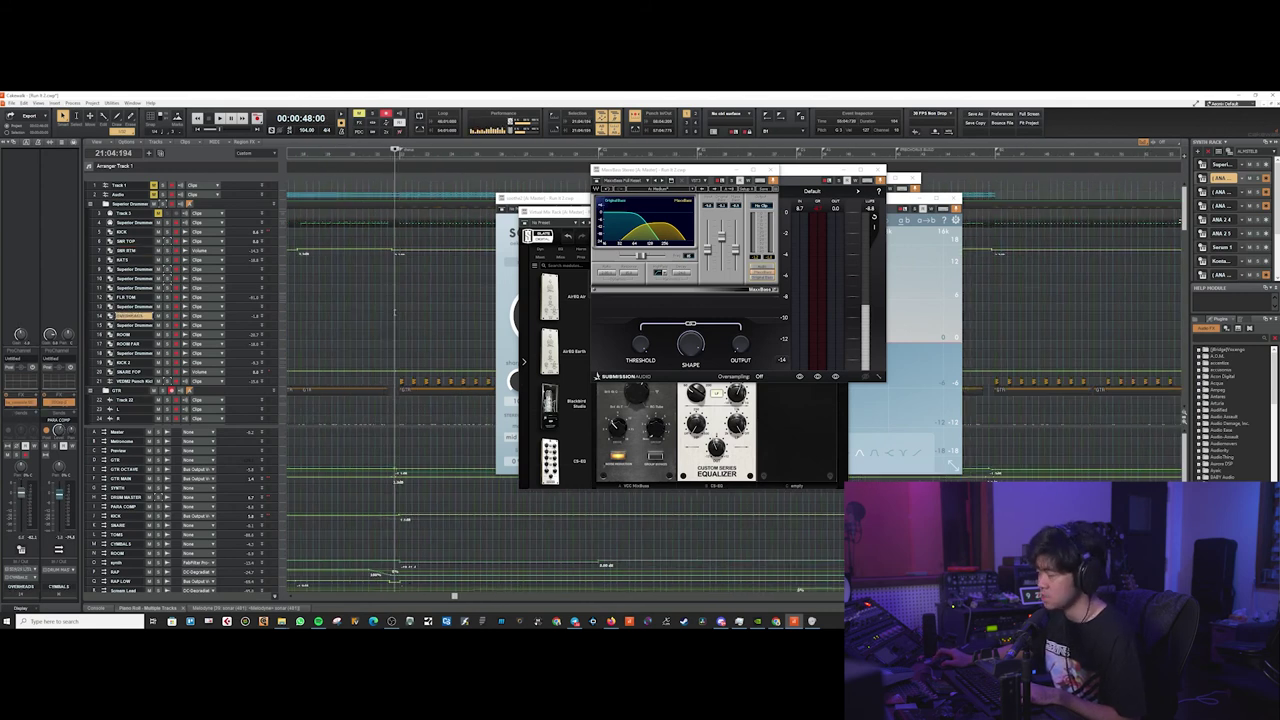
pyautogui.press('space')
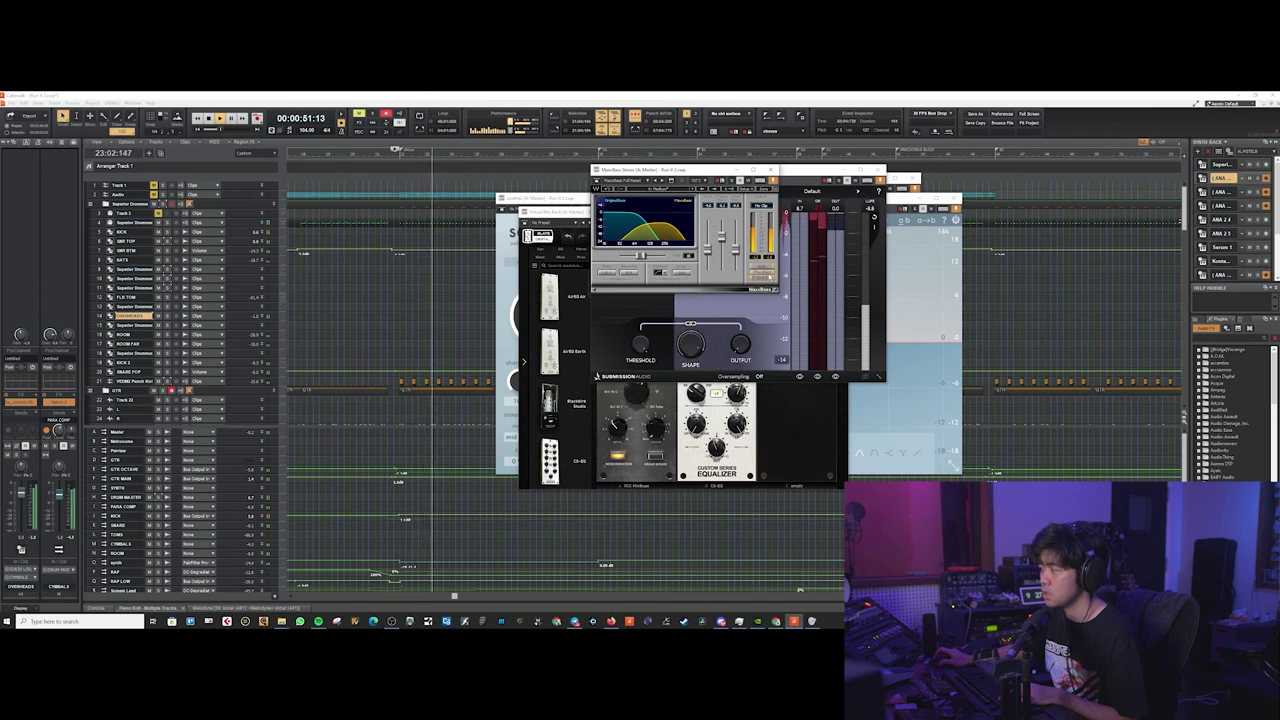
pyautogui.press('space')
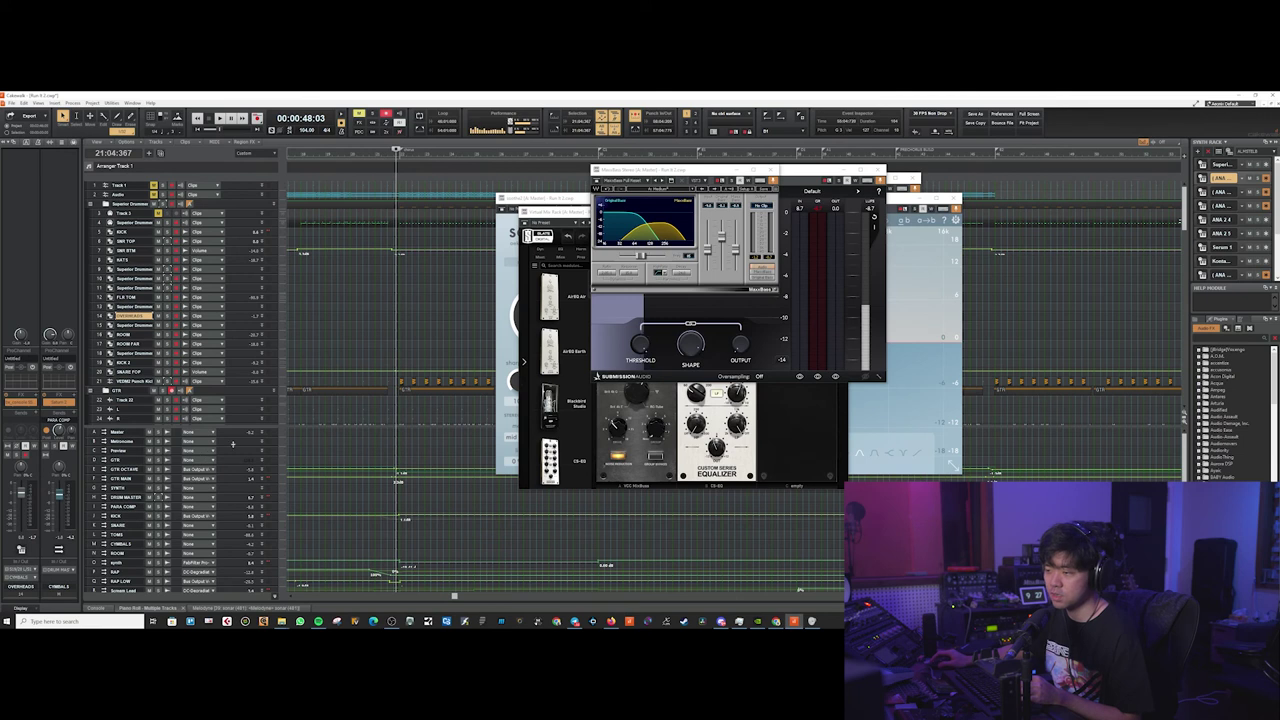
# Open the Master bus's FabFilter Pro-L 2 limiter and play the transition into measure 22
pyautogui.click(236, 432)
pyautogui.doubleClick(27, 385)
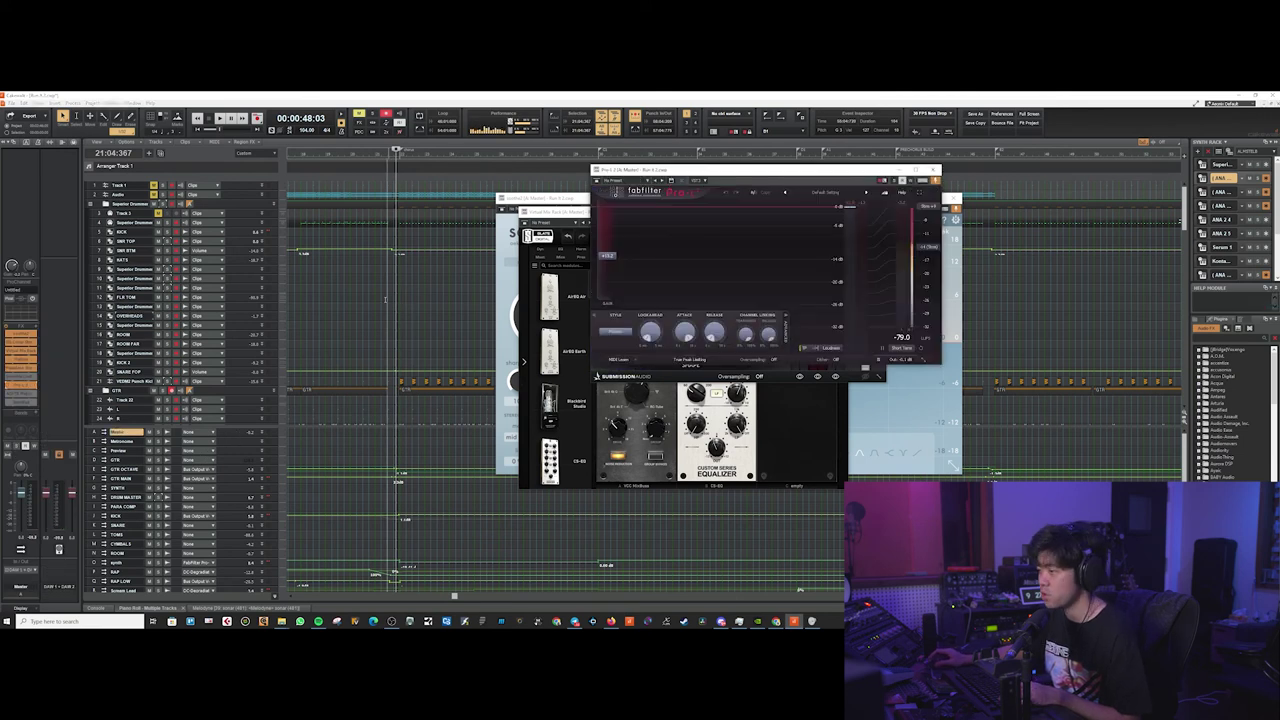
pyautogui.click(393, 315)
pyautogui.press('space')
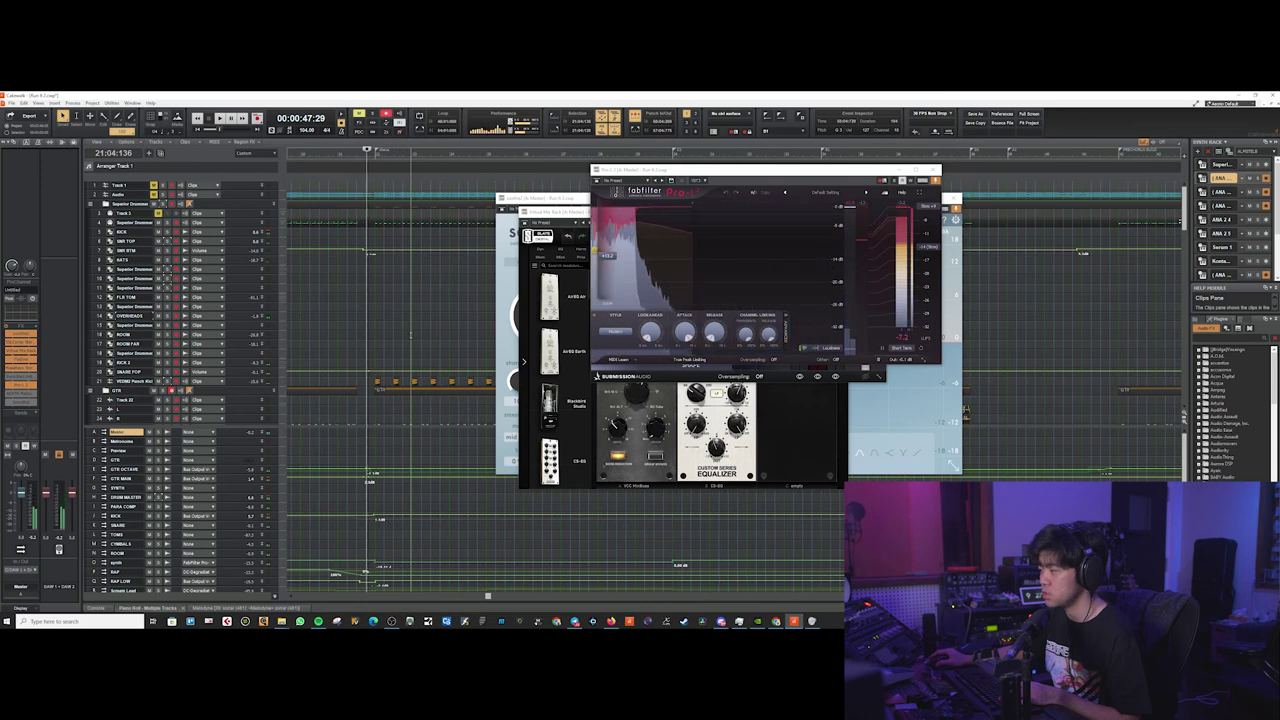
# Open the Master bus's A.O.M. Invisible Limiter G2 and play the mix from near the end of measure 21
pyautogui.scroll(-1, 410, 326)
pyautogui.doubleClick(19, 377)
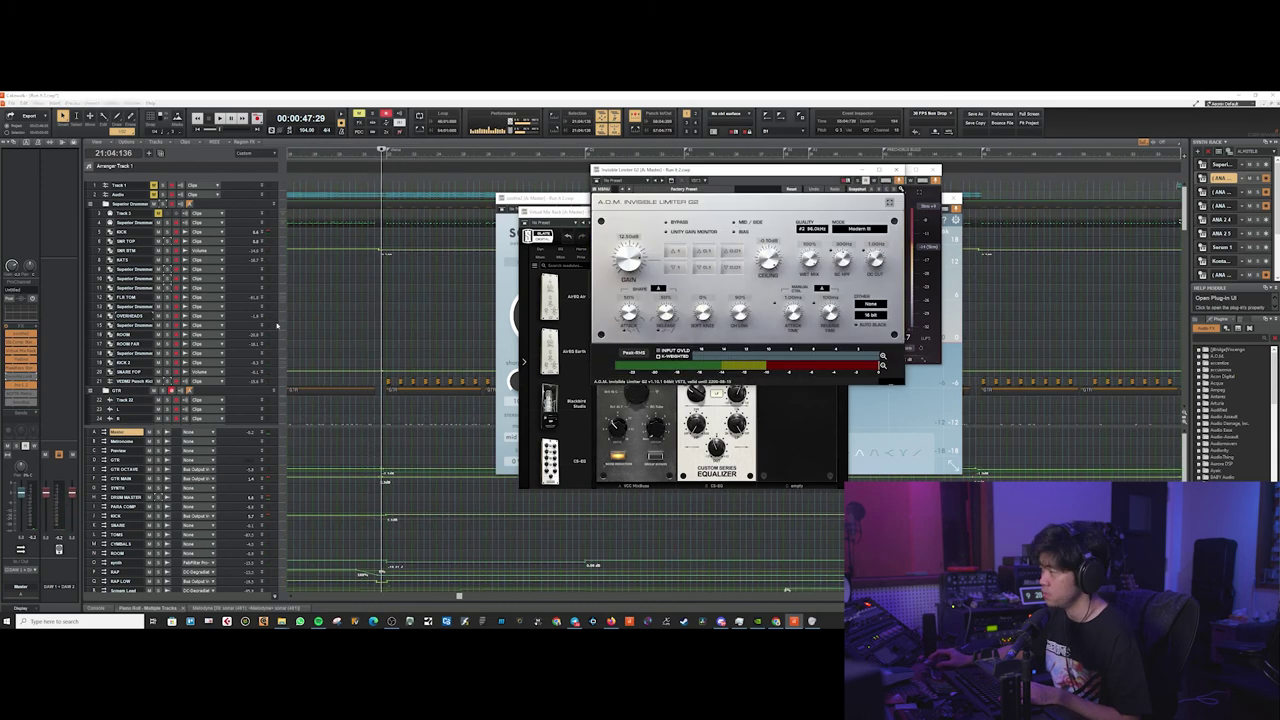
pyautogui.press('space')
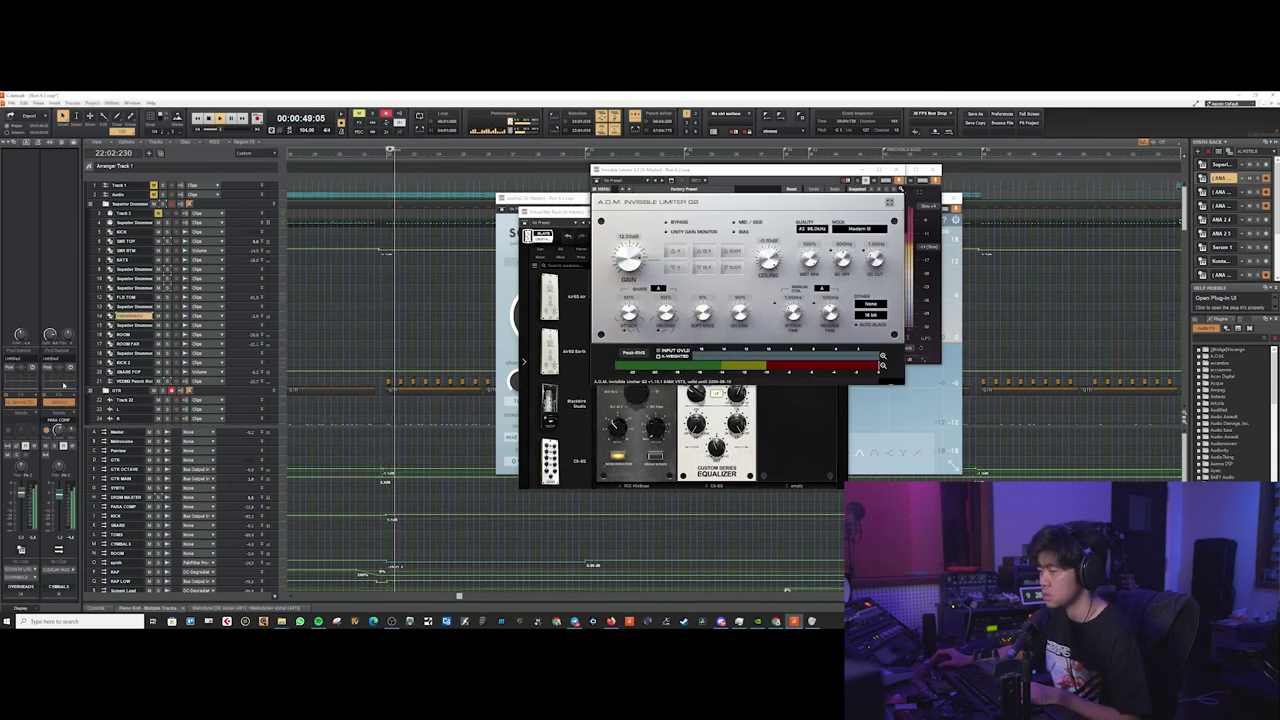
pyautogui.press('e')
# Open the Master bus's ADPTR MetricAB, reposition its window, and audition the mix from near the end of measure 1
pyautogui.click(6, 392)
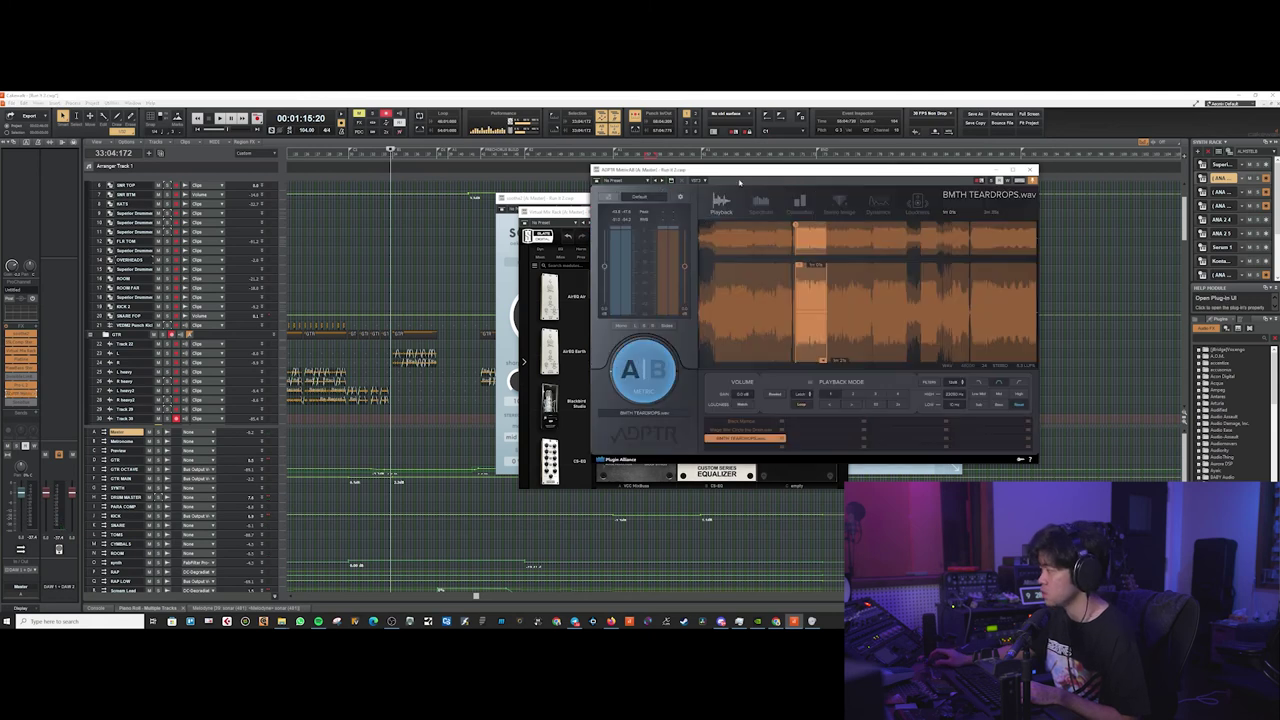
pyautogui.moveTo(740, 182); pyautogui.dragTo(645, 200)
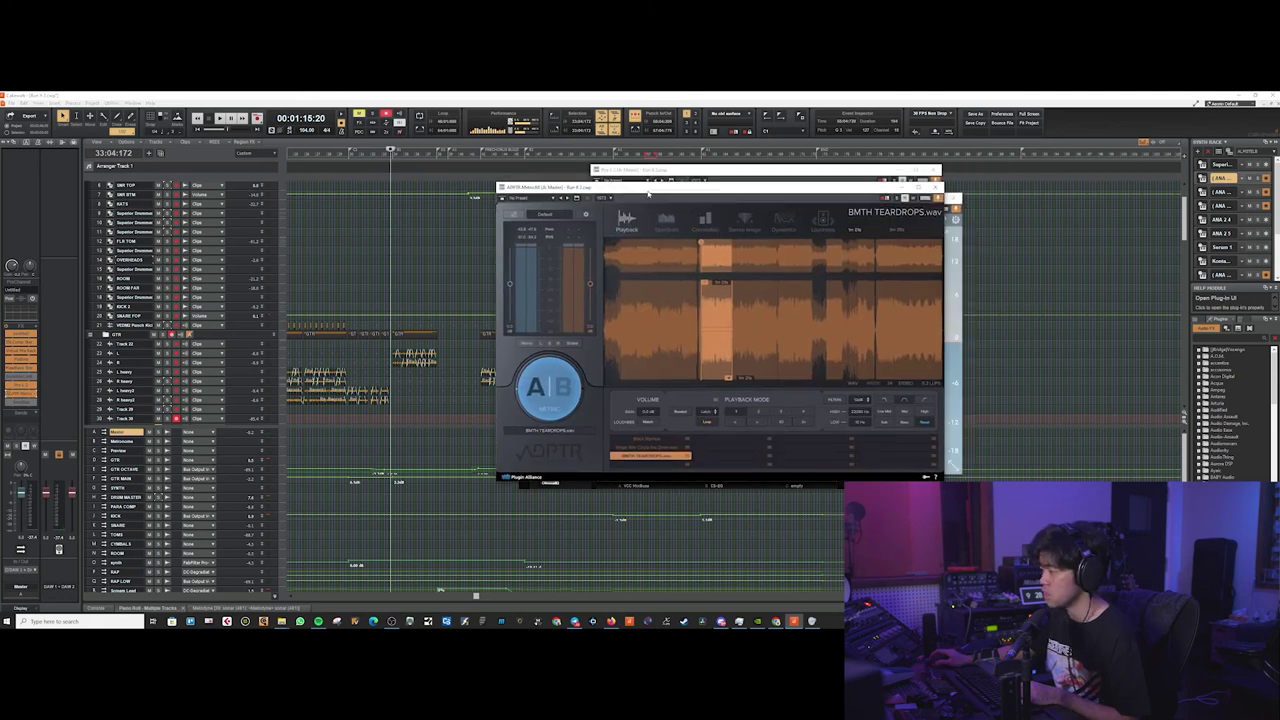
pyautogui.click(393, 258)
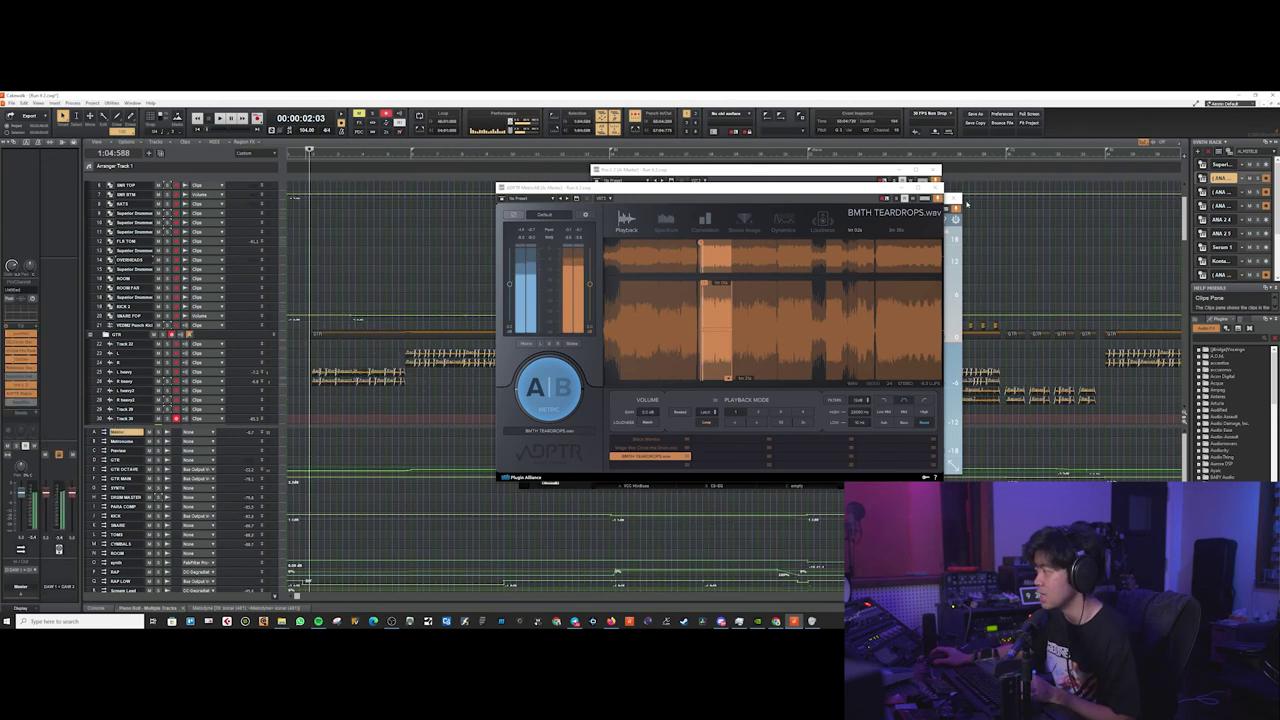
# Close all the open Master bus plug-in windows, including MetricAB, the limiters, MaxxBass and Virtual Mix Rack
pyautogui.click(935, 188)
pyautogui.click(933, 170)
pyautogui.click(953, 199)
pyautogui.click(918, 170)
pyautogui.click(768, 170)
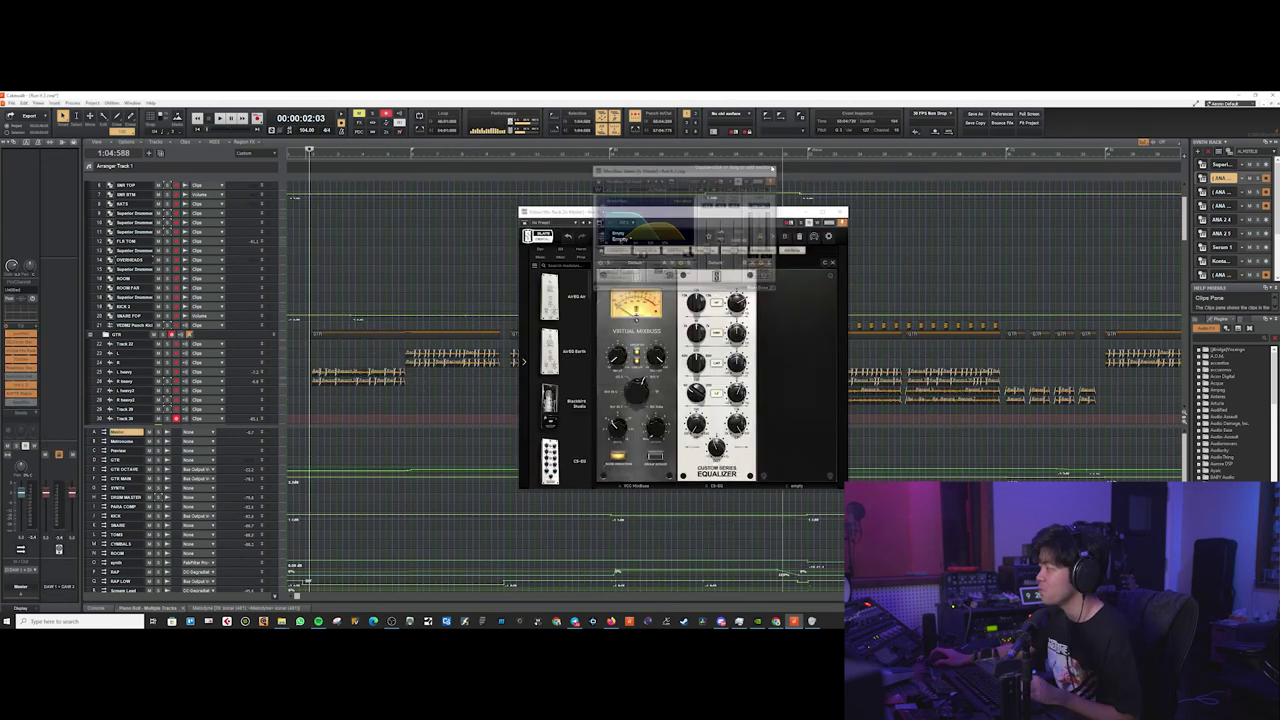
pyautogui.click(842, 209)
# Solo the Omnisphere 1 folder and play it from near the end of measure 53
pyautogui.scroll(-15, 418, 229)
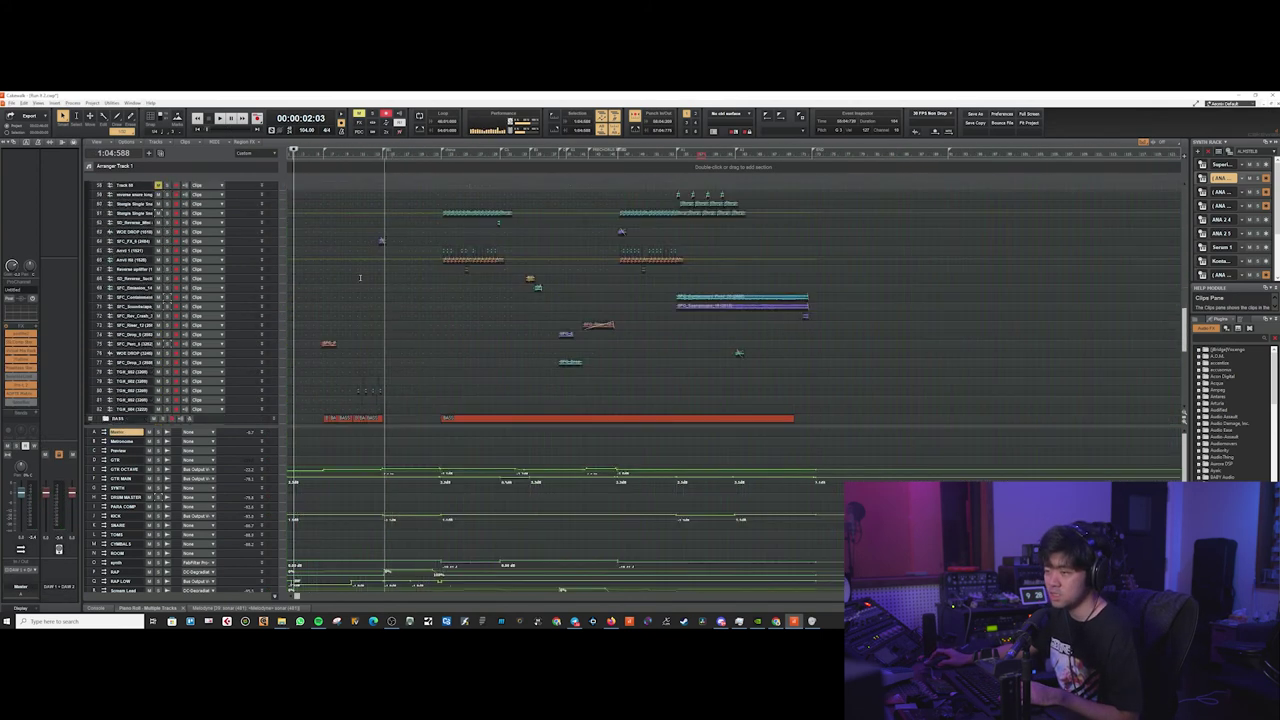
pyautogui.scroll(1, 288, 352)
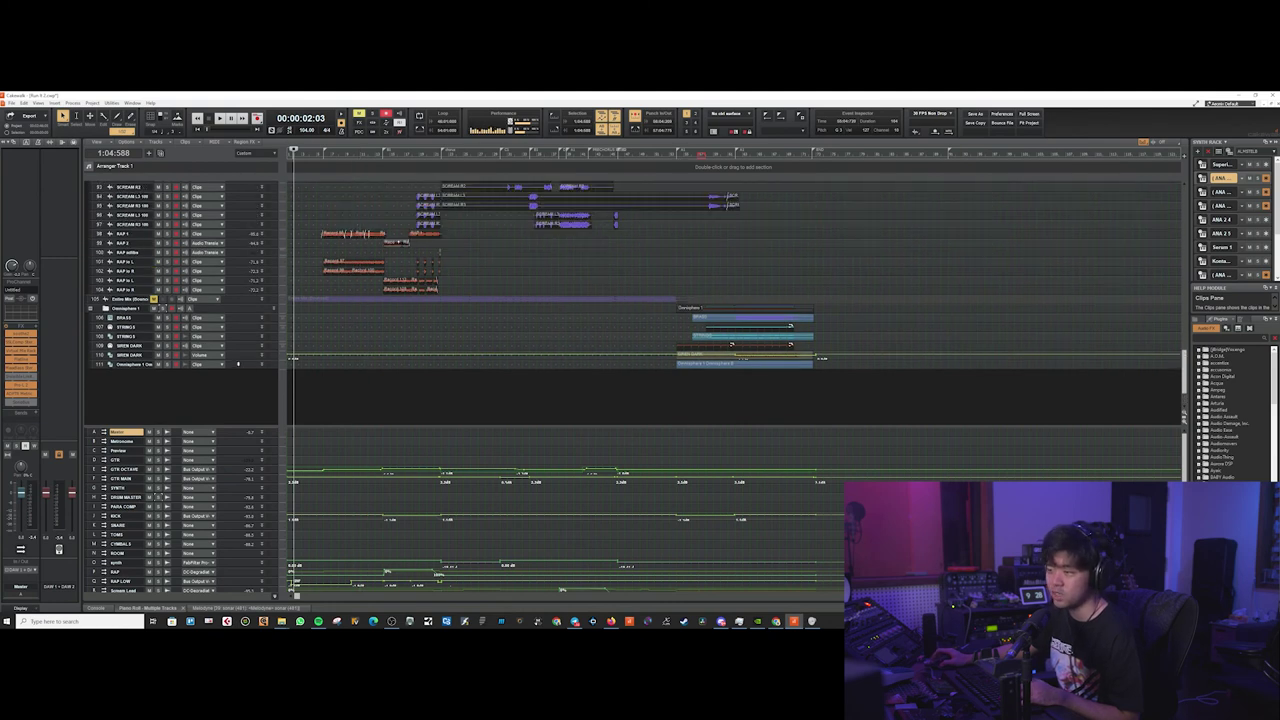
pyautogui.click(699, 398)
pyautogui.scroll(3, 664, 398)
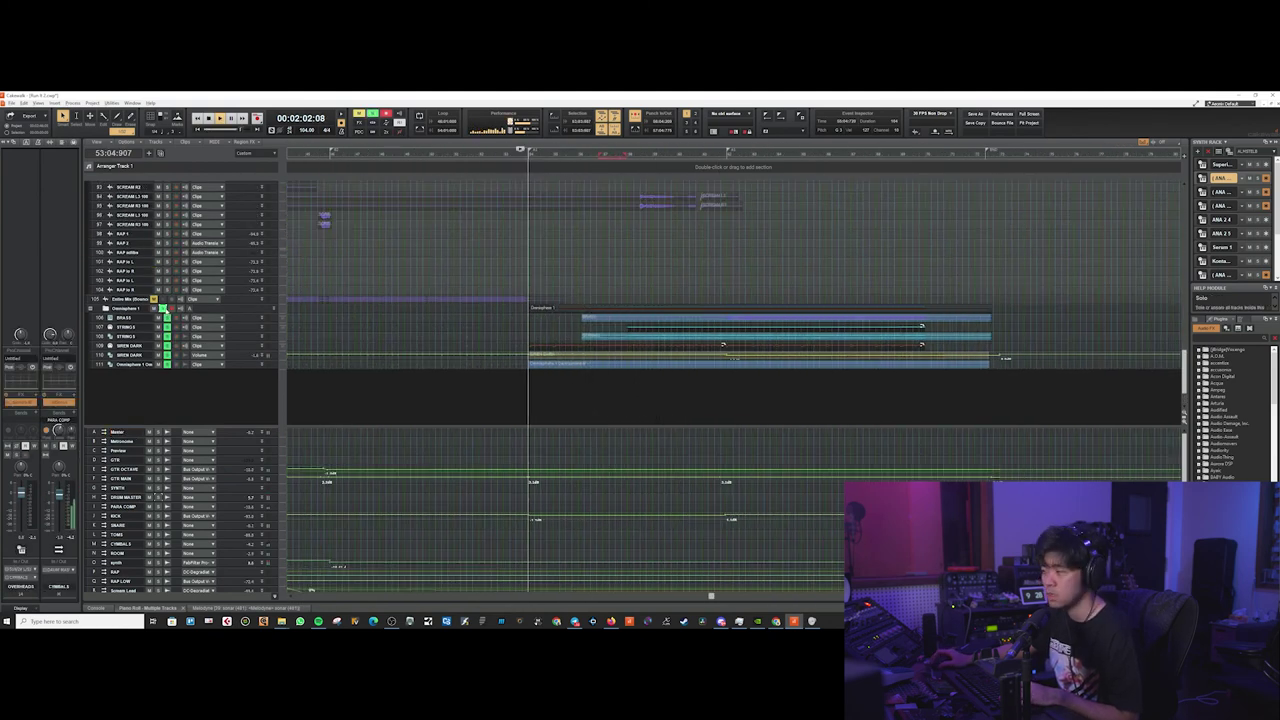
pyautogui.press('space')
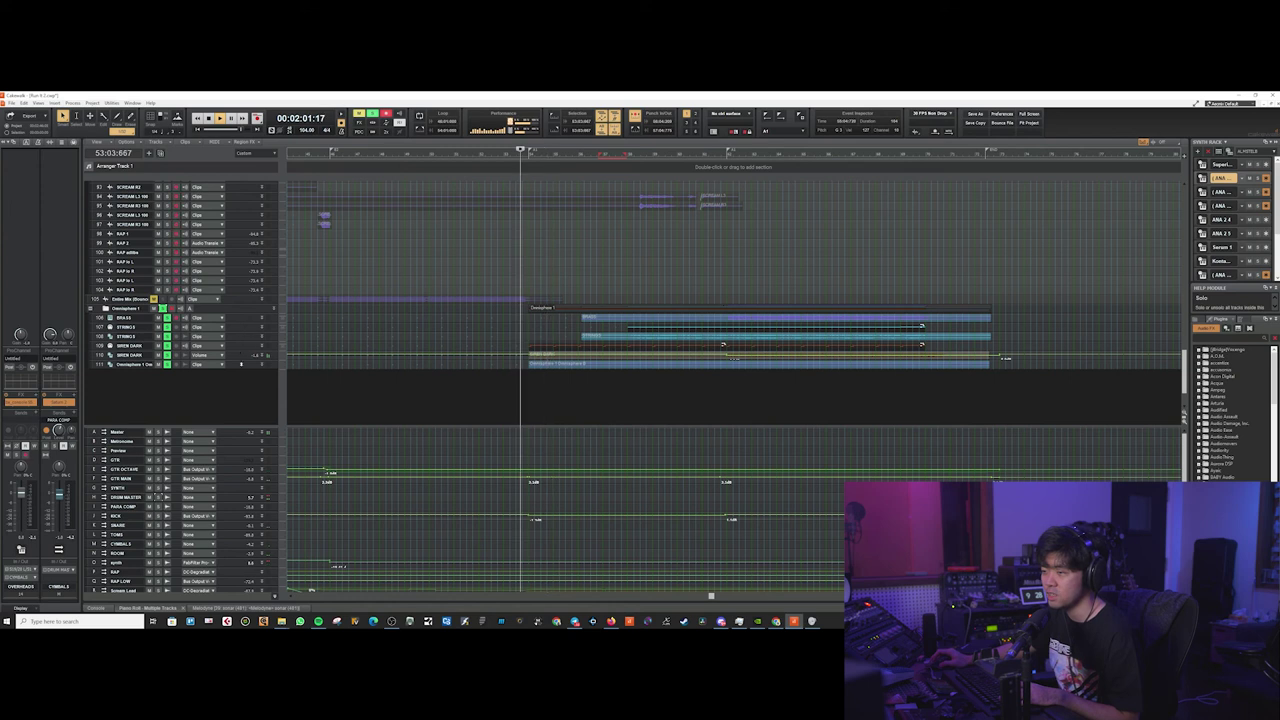
# Enlarge the SIREN DARK audio track, play it from 53:04:459, and take it out of solo
pyautogui.moveTo(242, 360); pyautogui.dragTo(242, 402)
pyautogui.press('space')
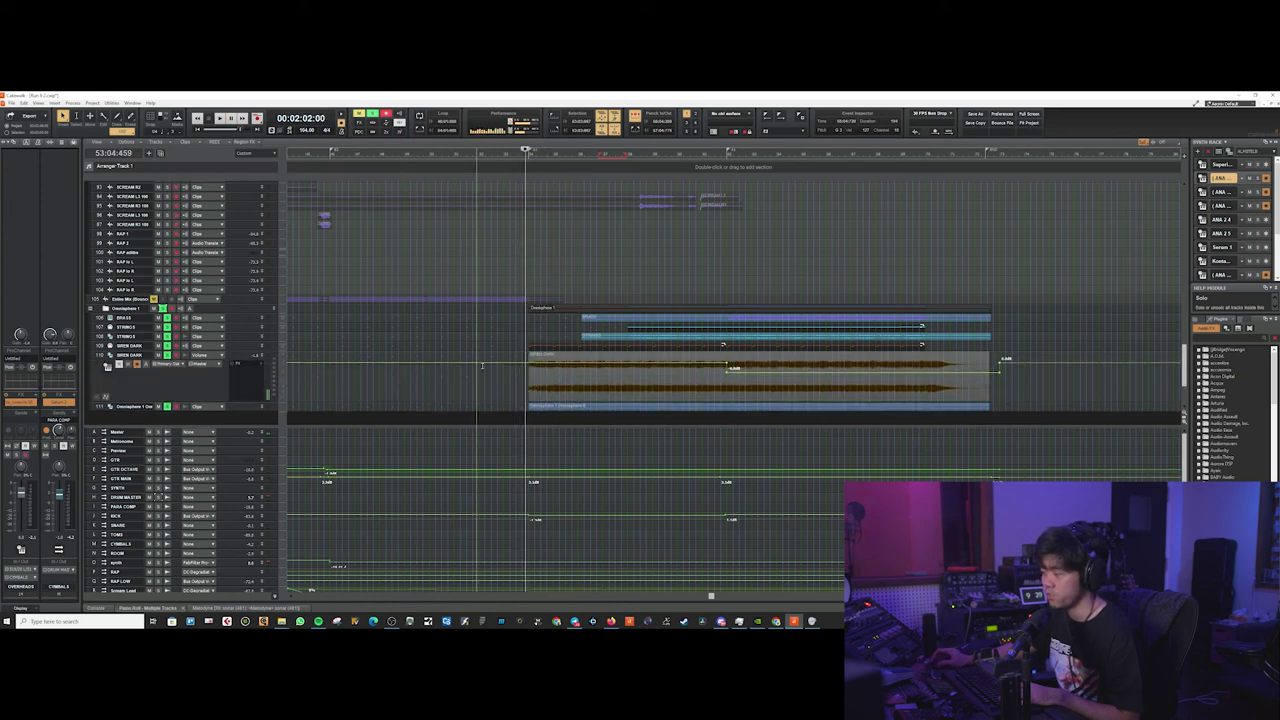
pyautogui.press('space')
pyautogui.click(194, 391)
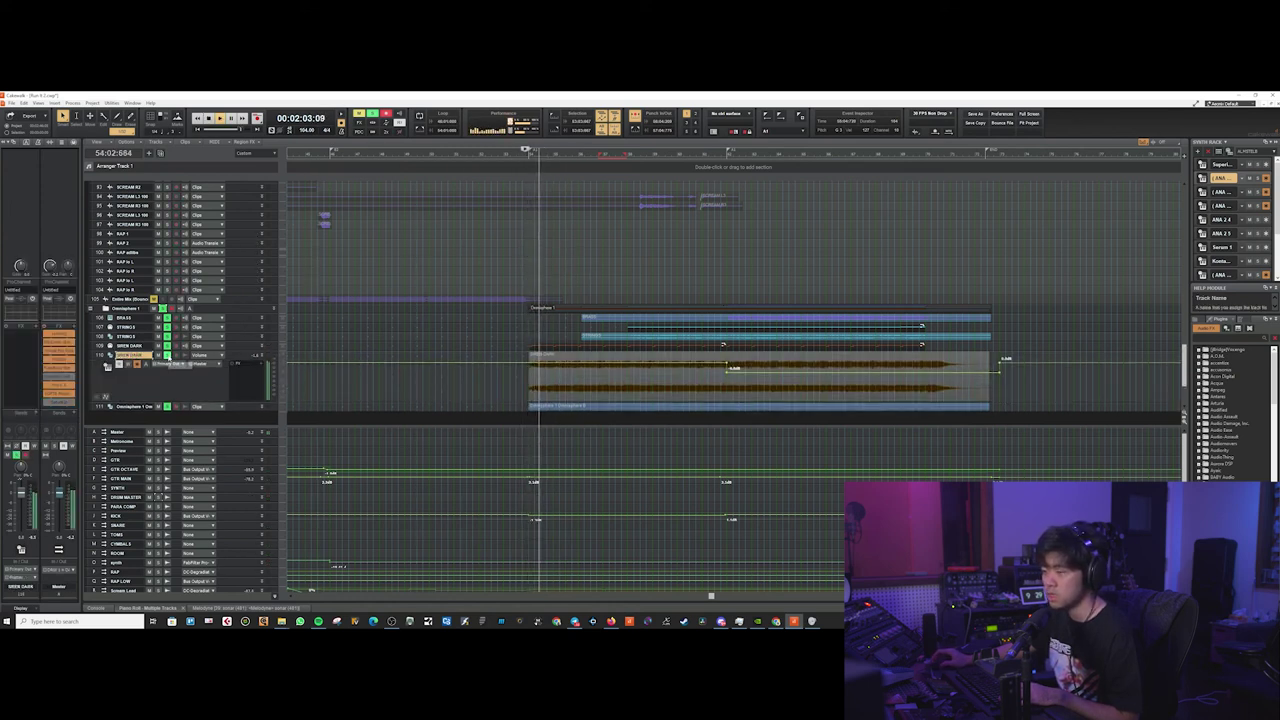
pyautogui.click(168, 356)
pyautogui.press('space')
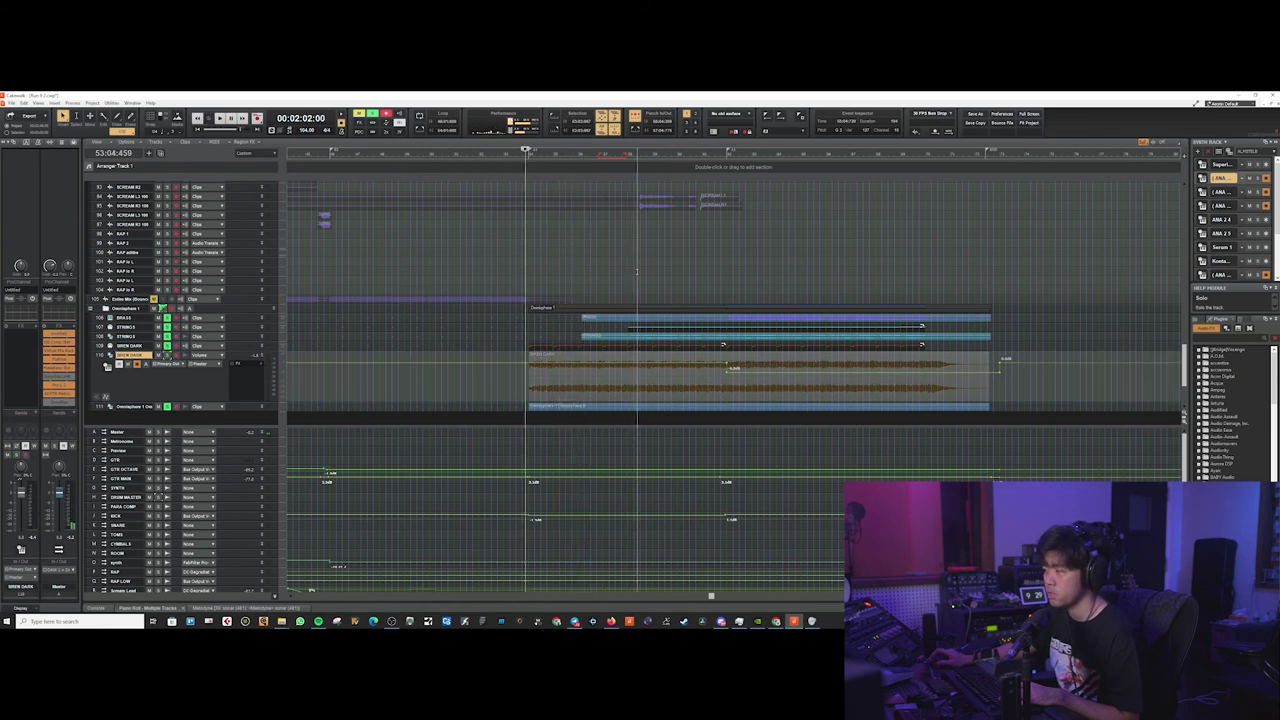
# Play the soloed BRASS and STRINGS tracks from just before the brass waveform begins, and return SIREN DARK to solo
pyautogui.click(632, 268)
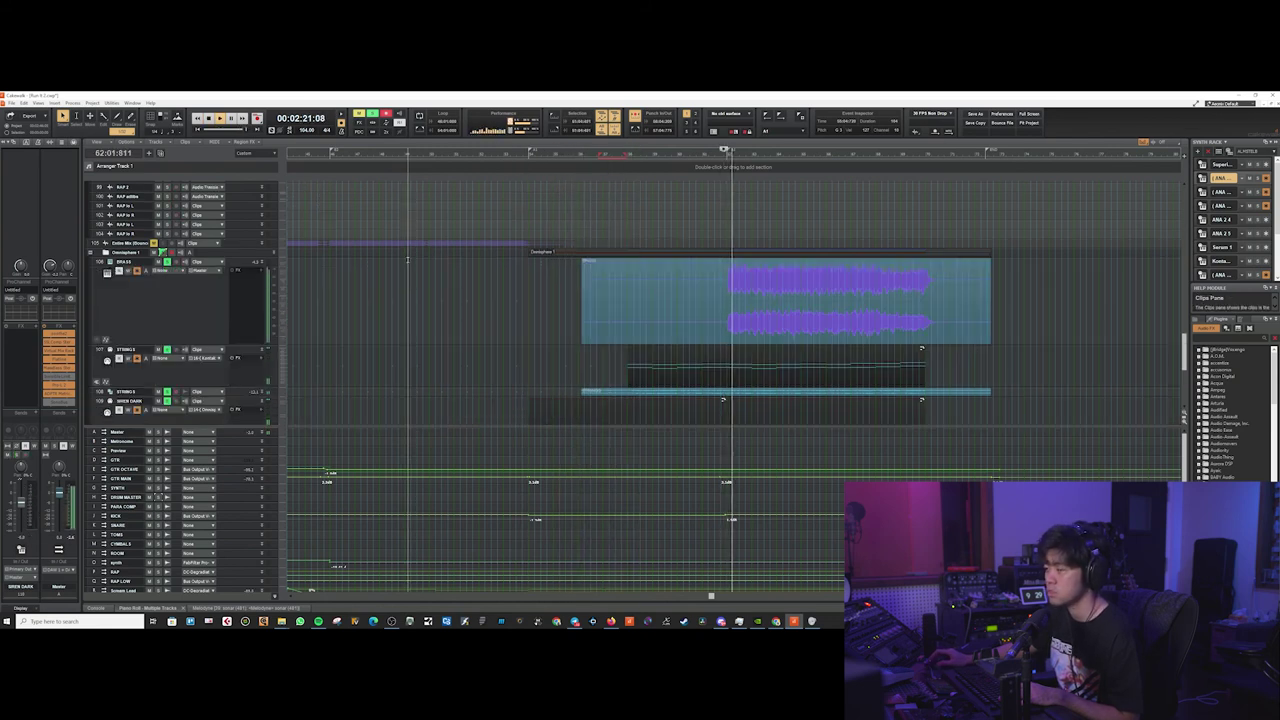
pyautogui.scroll(-3, 434, 347)
pyautogui.scroll(1, 437, 347)
pyautogui.click(163, 231)
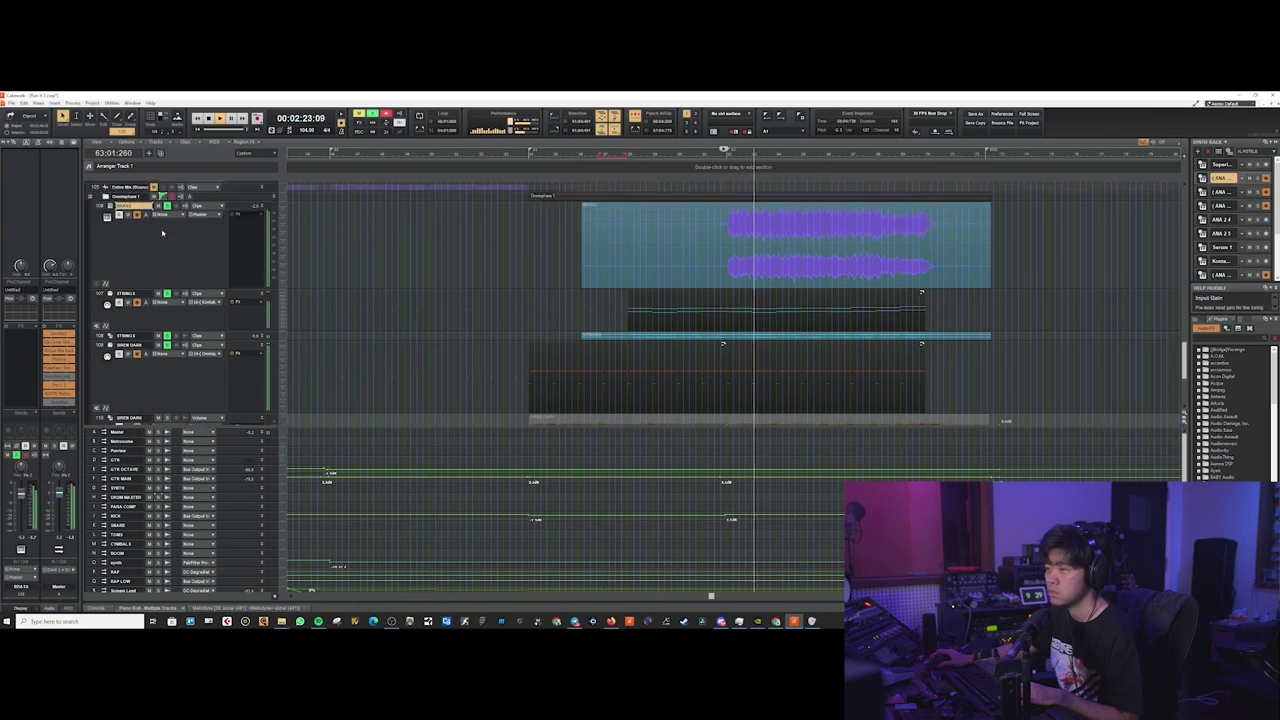
pyautogui.hscroll(1, 487, 295)
pyautogui.hscroll(1, 486, 294)
pyautogui.scroll(-1, 486, 294)
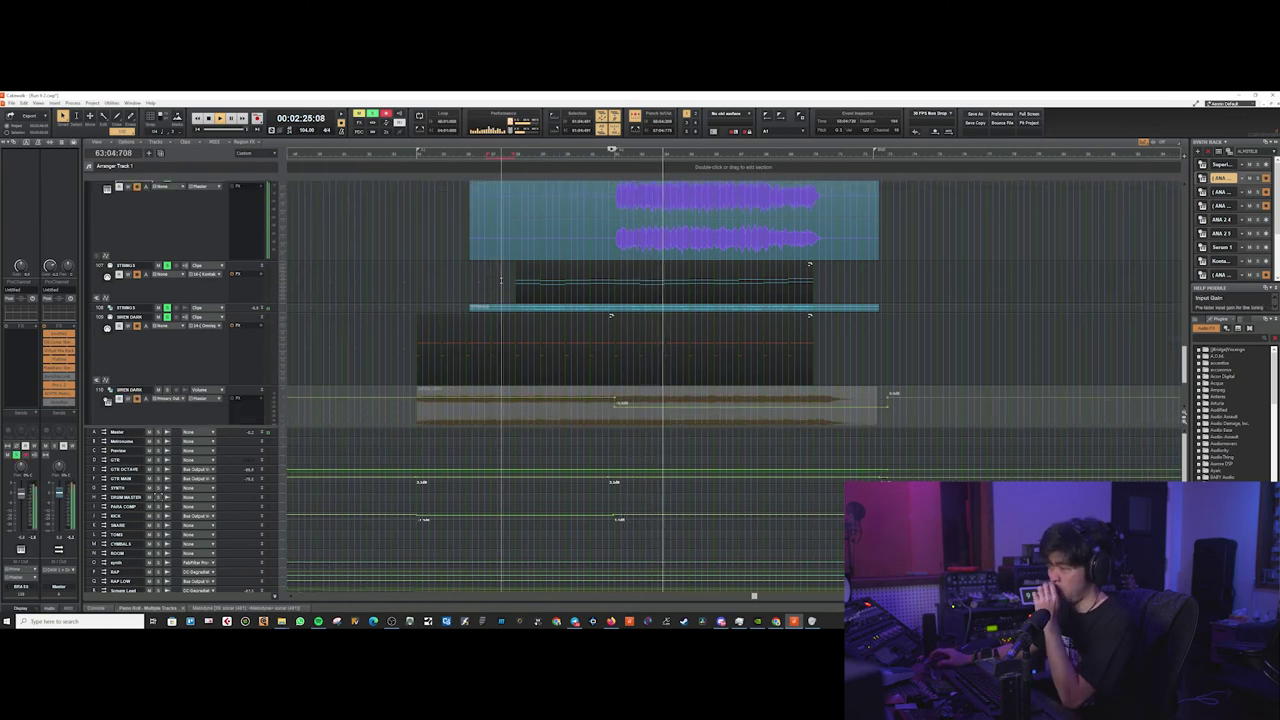
pyautogui.scroll(-5, 549, 352)
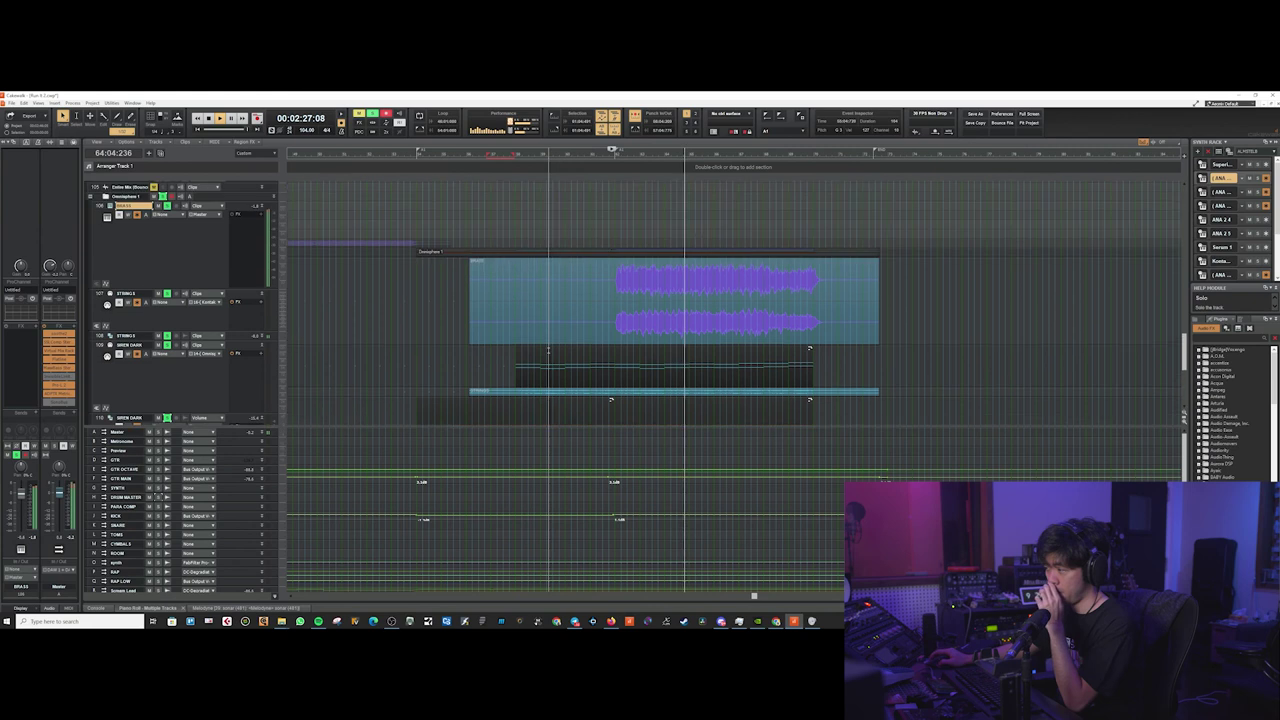
# Add the GTR folder and the Superior Drummer folder to the solo while the section plays
pyautogui.scroll(10, 549, 352)
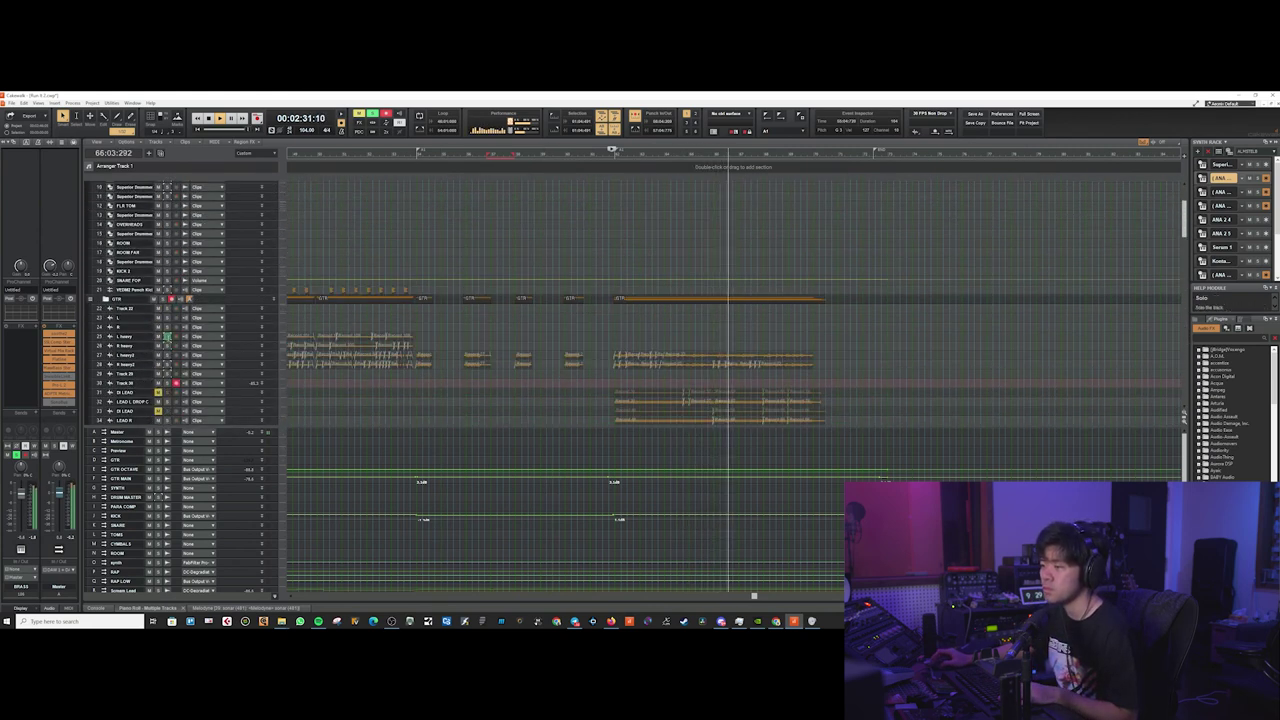
pyautogui.scroll(-3, 218, 347)
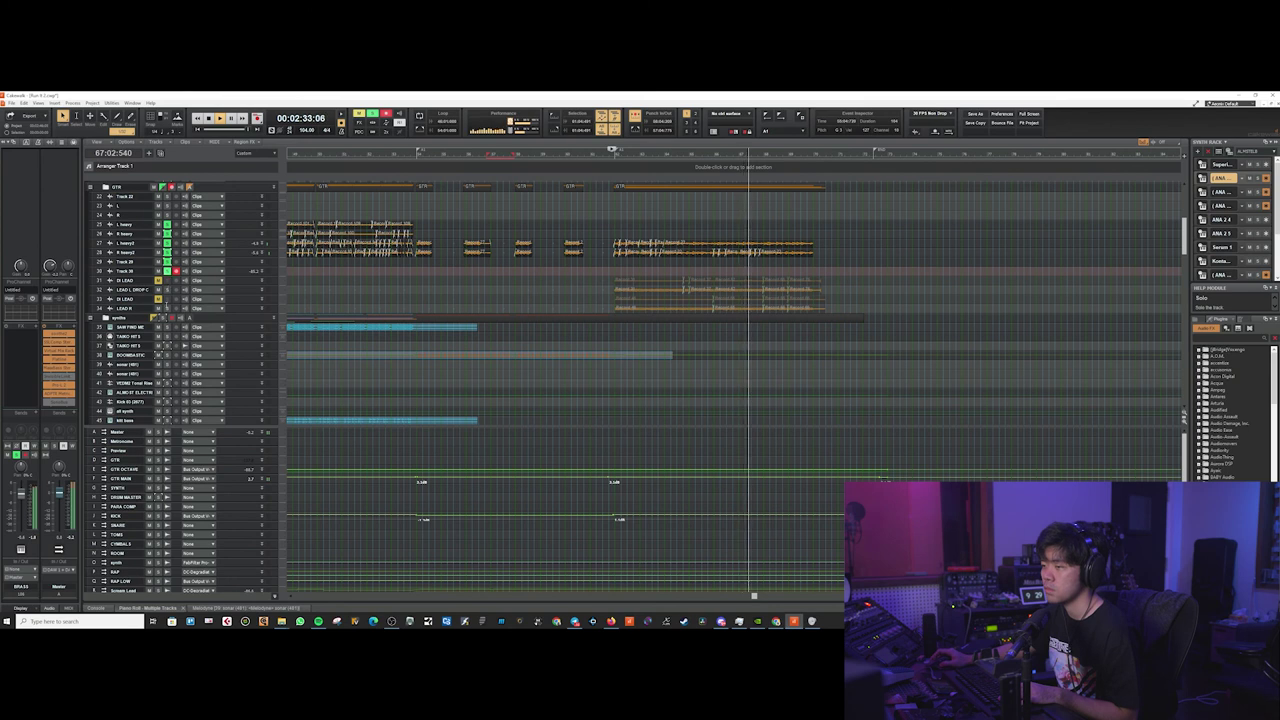
pyautogui.scroll(5, 333, 208)
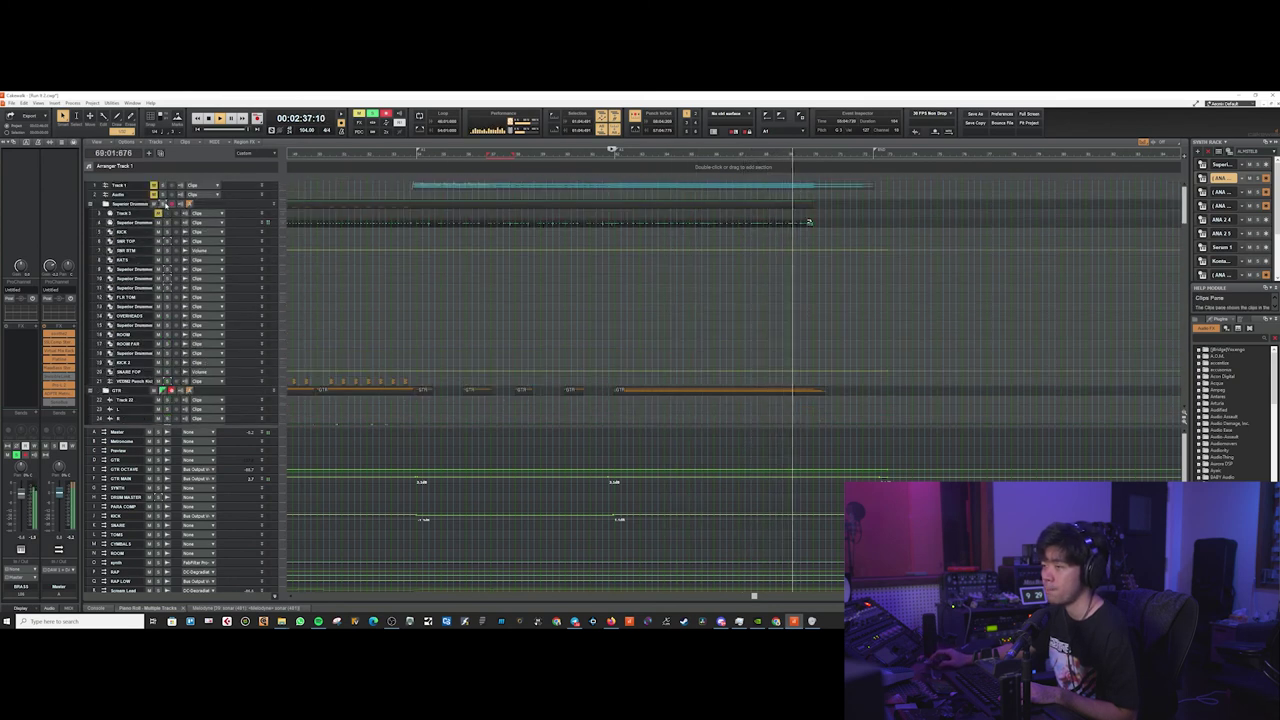
pyautogui.click(164, 203)
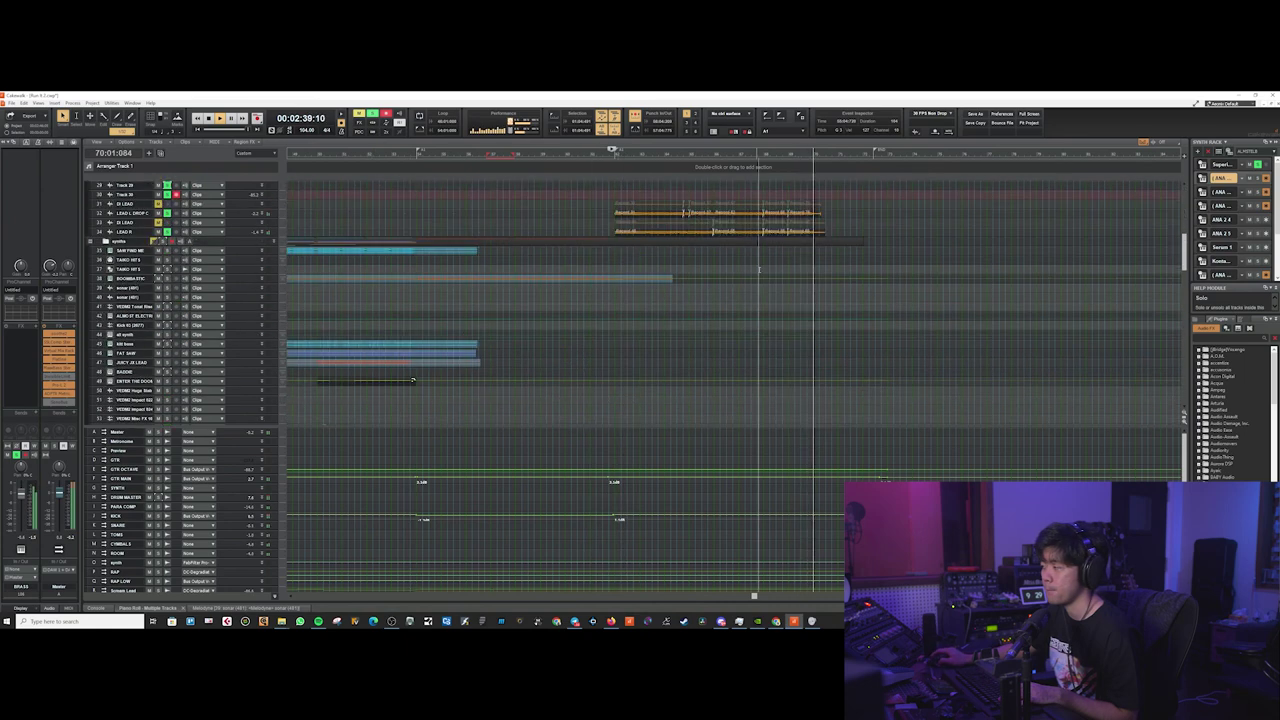